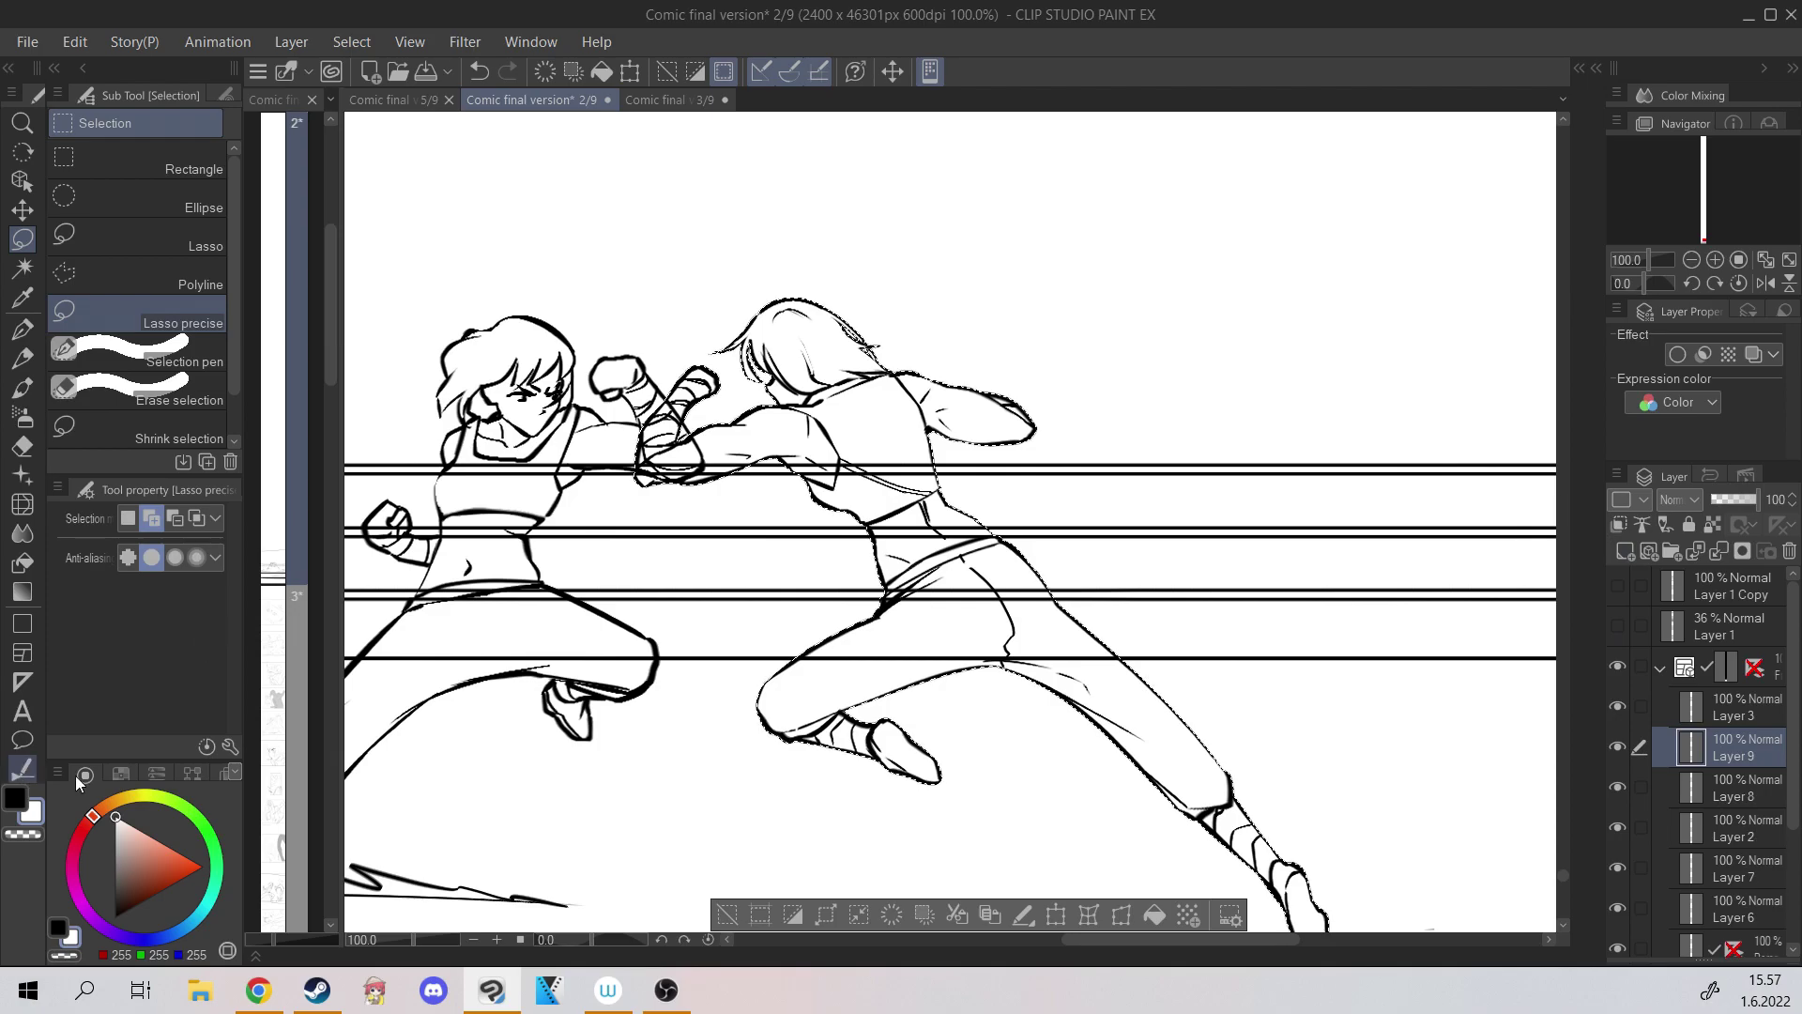
Fill the selected silhouette of the right fighter with white on Layer 9 and clear the selection.
{"action": "left_click", "coordinate": [1156, 916]}
{"action": "left_click", "coordinate": [717, 917]}
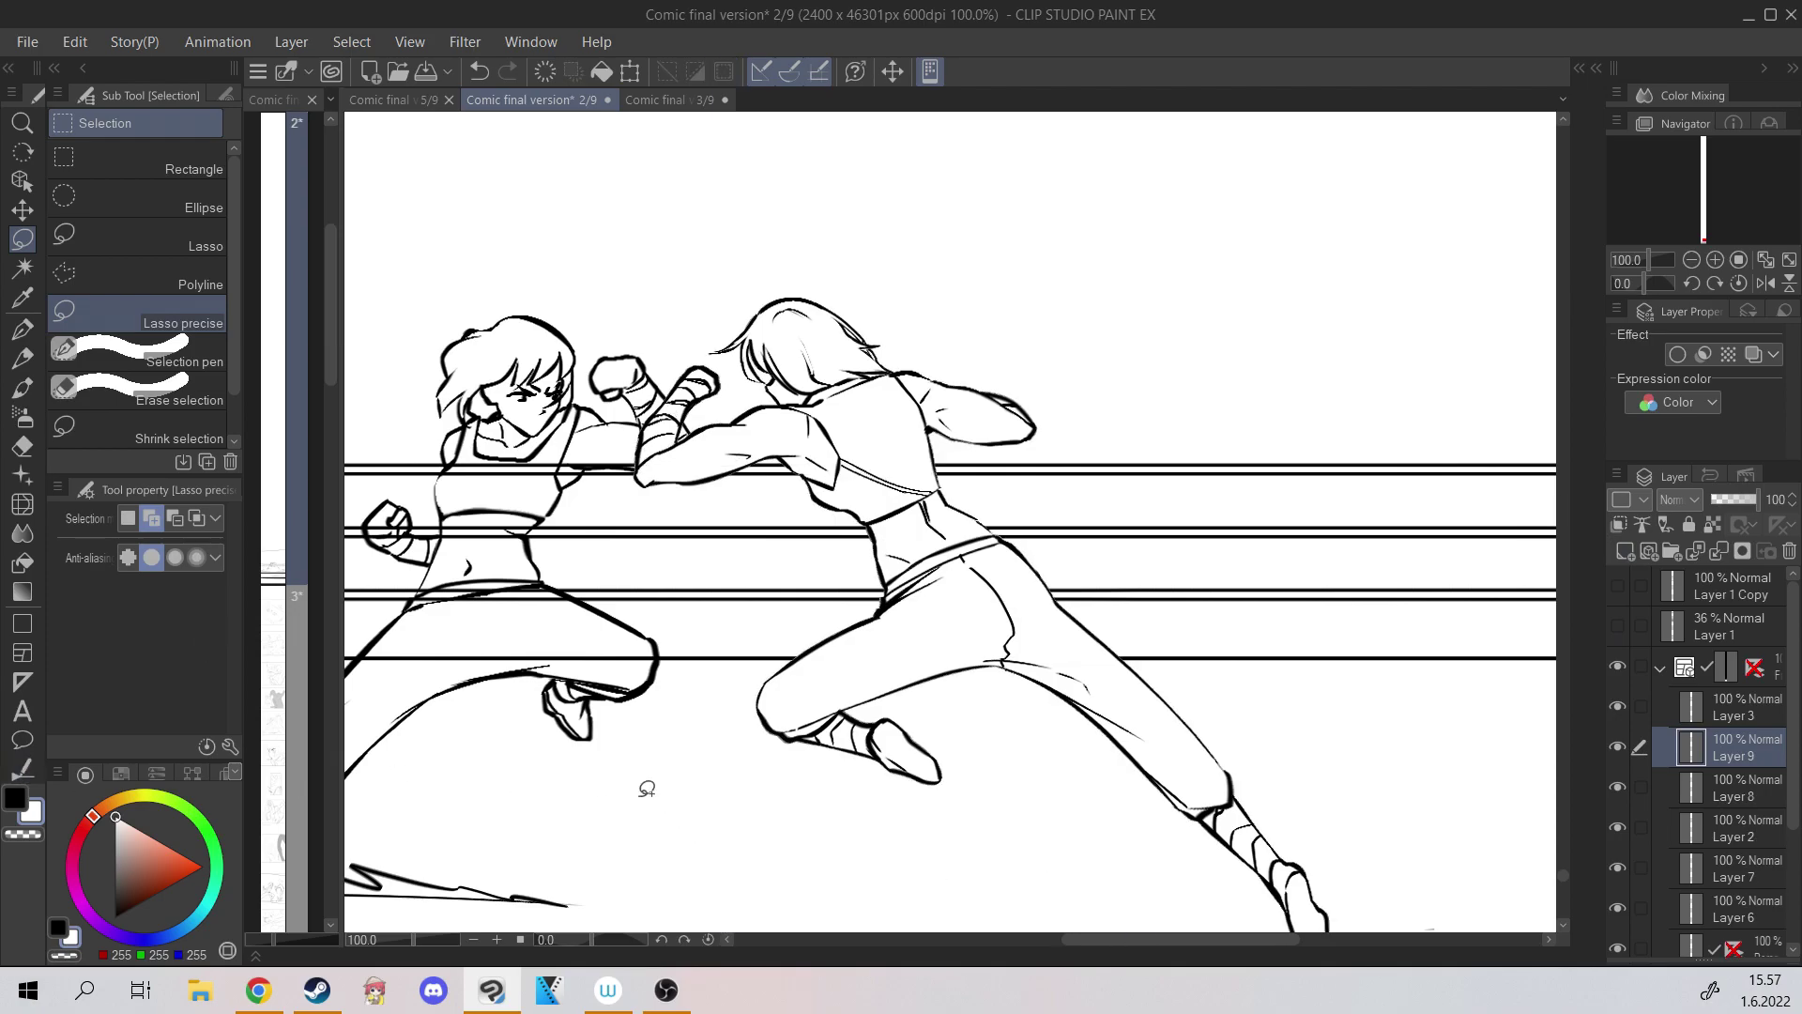
{"action": "key", "text": "ctrl+minus"}
Move Layer 8 below Layer 2 in the layer stack and make Layer 2 the active layer.
{"action": "left_click", "coordinate": [1652, 796]}
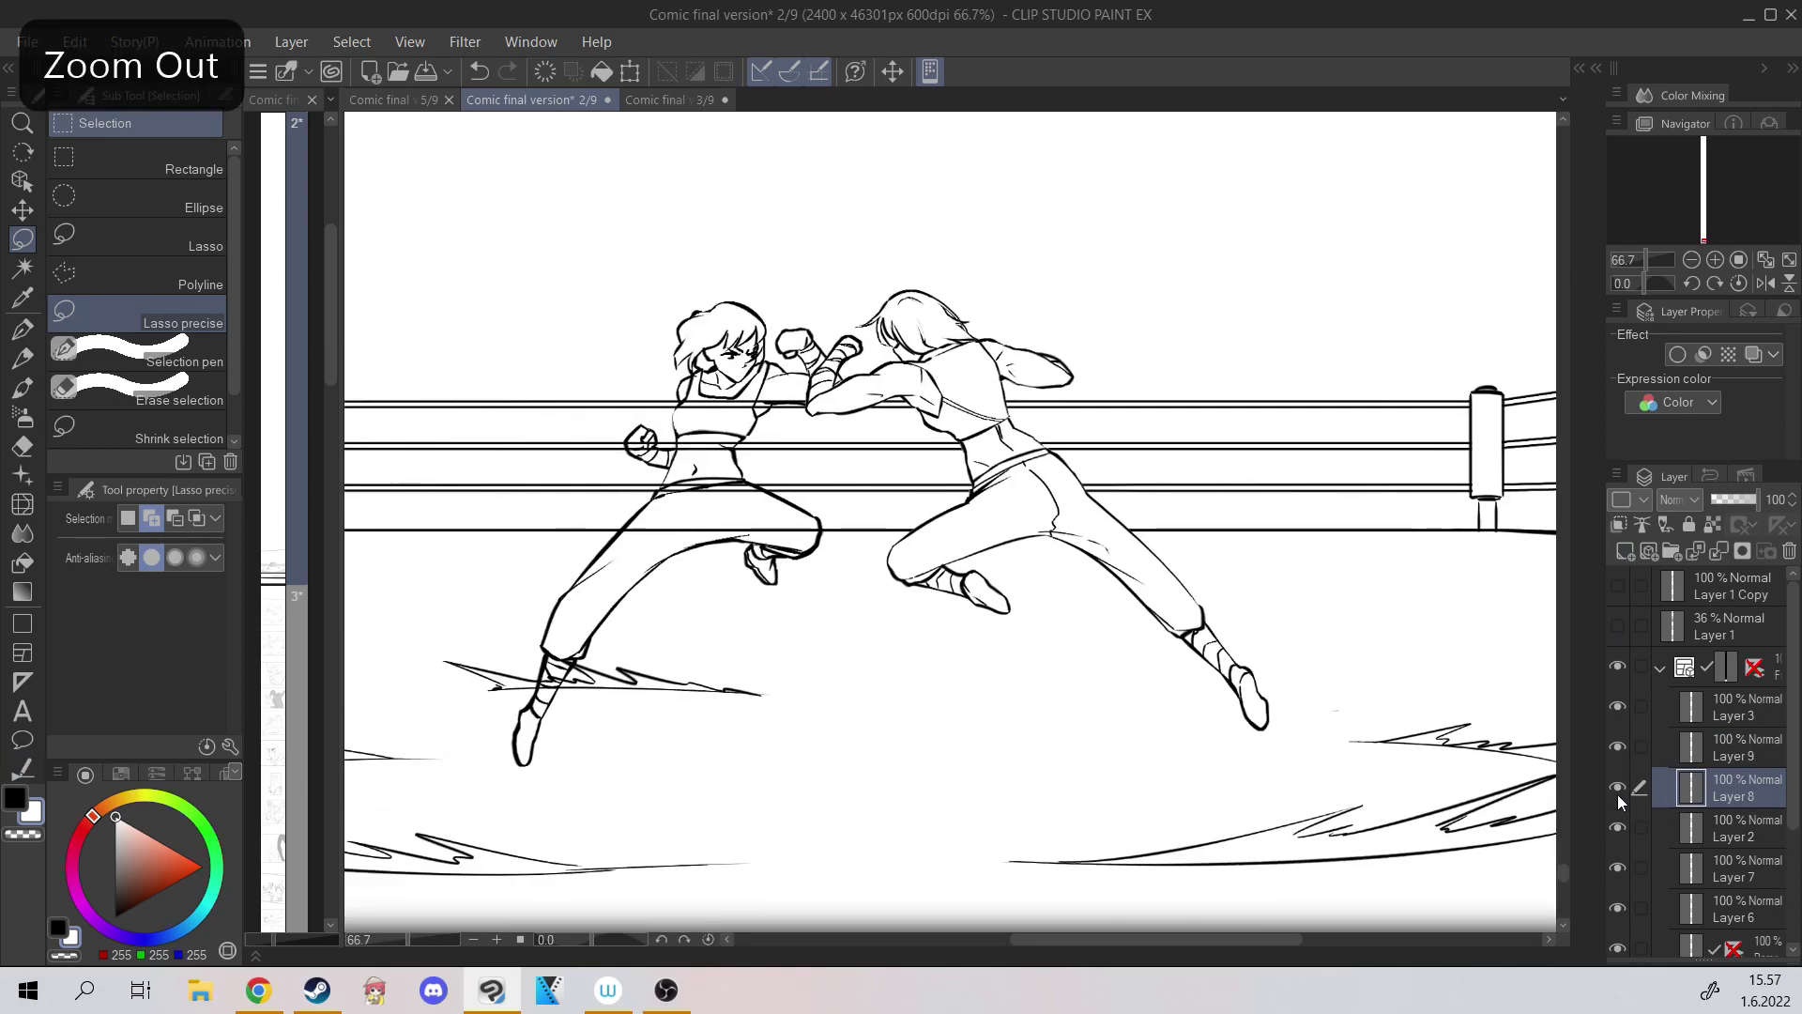
{"action": "left_click", "coordinate": [1619, 828]}
{"action": "left_click", "coordinate": [1618, 828]}
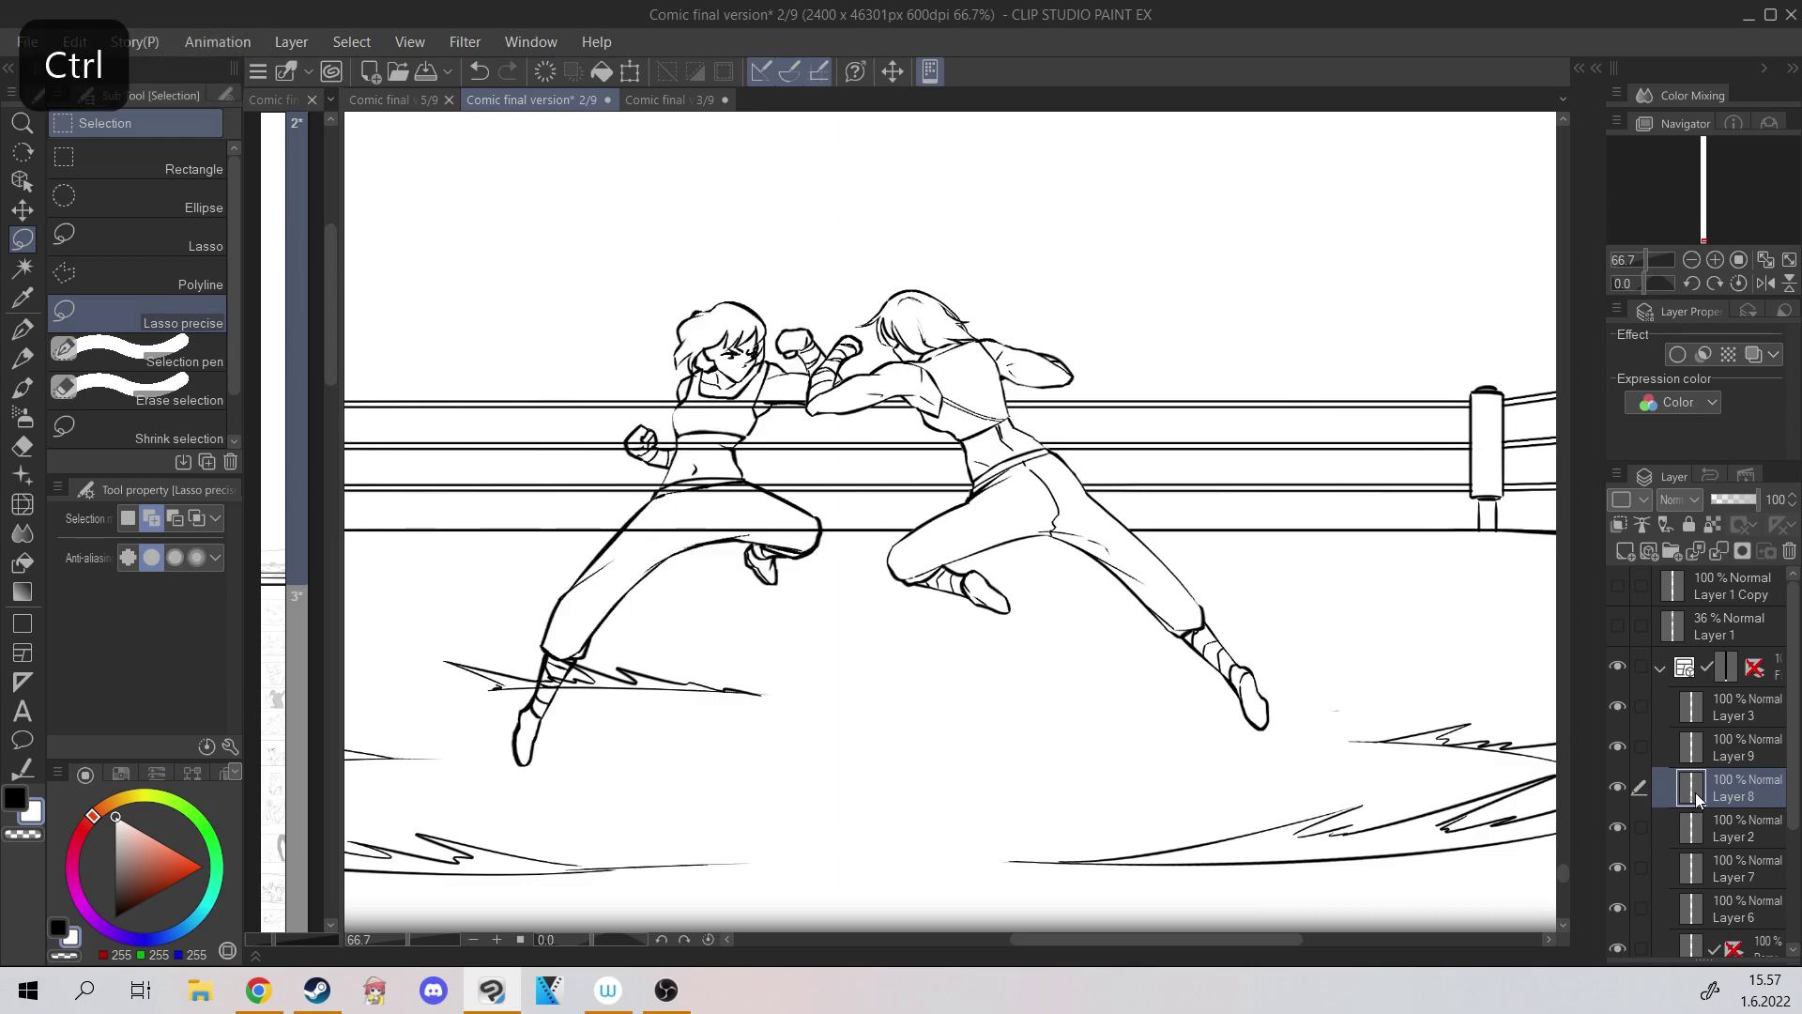
{"action": "left_click", "coordinate": [1695, 792], "text": "ctrl"}
{"action": "left_click", "coordinate": [969, 381]}
{"action": "left_click_drag", "start_coordinate": [1720, 786], "coordinate": [1718, 848]}
{"action": "left_click", "coordinate": [1670, 796]}
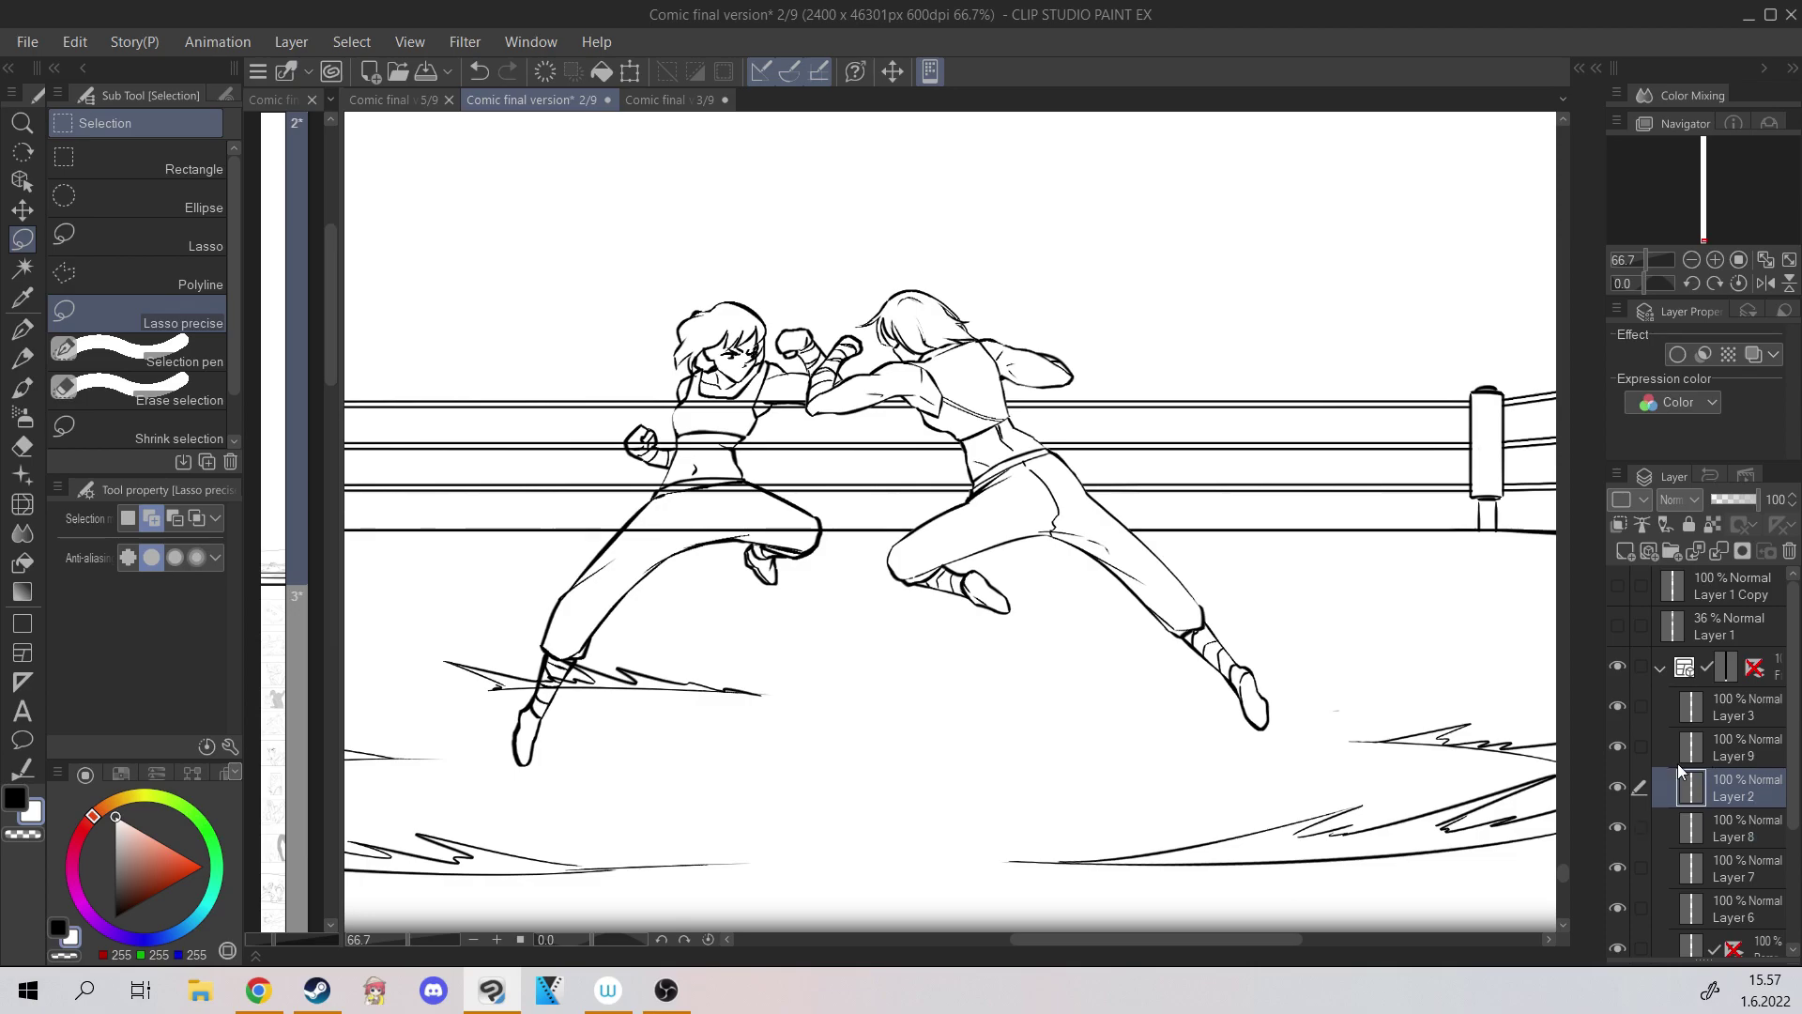
Select the empty area around the left fighter on Layer 2 with Auto select, referring to the editing layer only.
{"action": "left_click", "coordinate": [22, 268]}
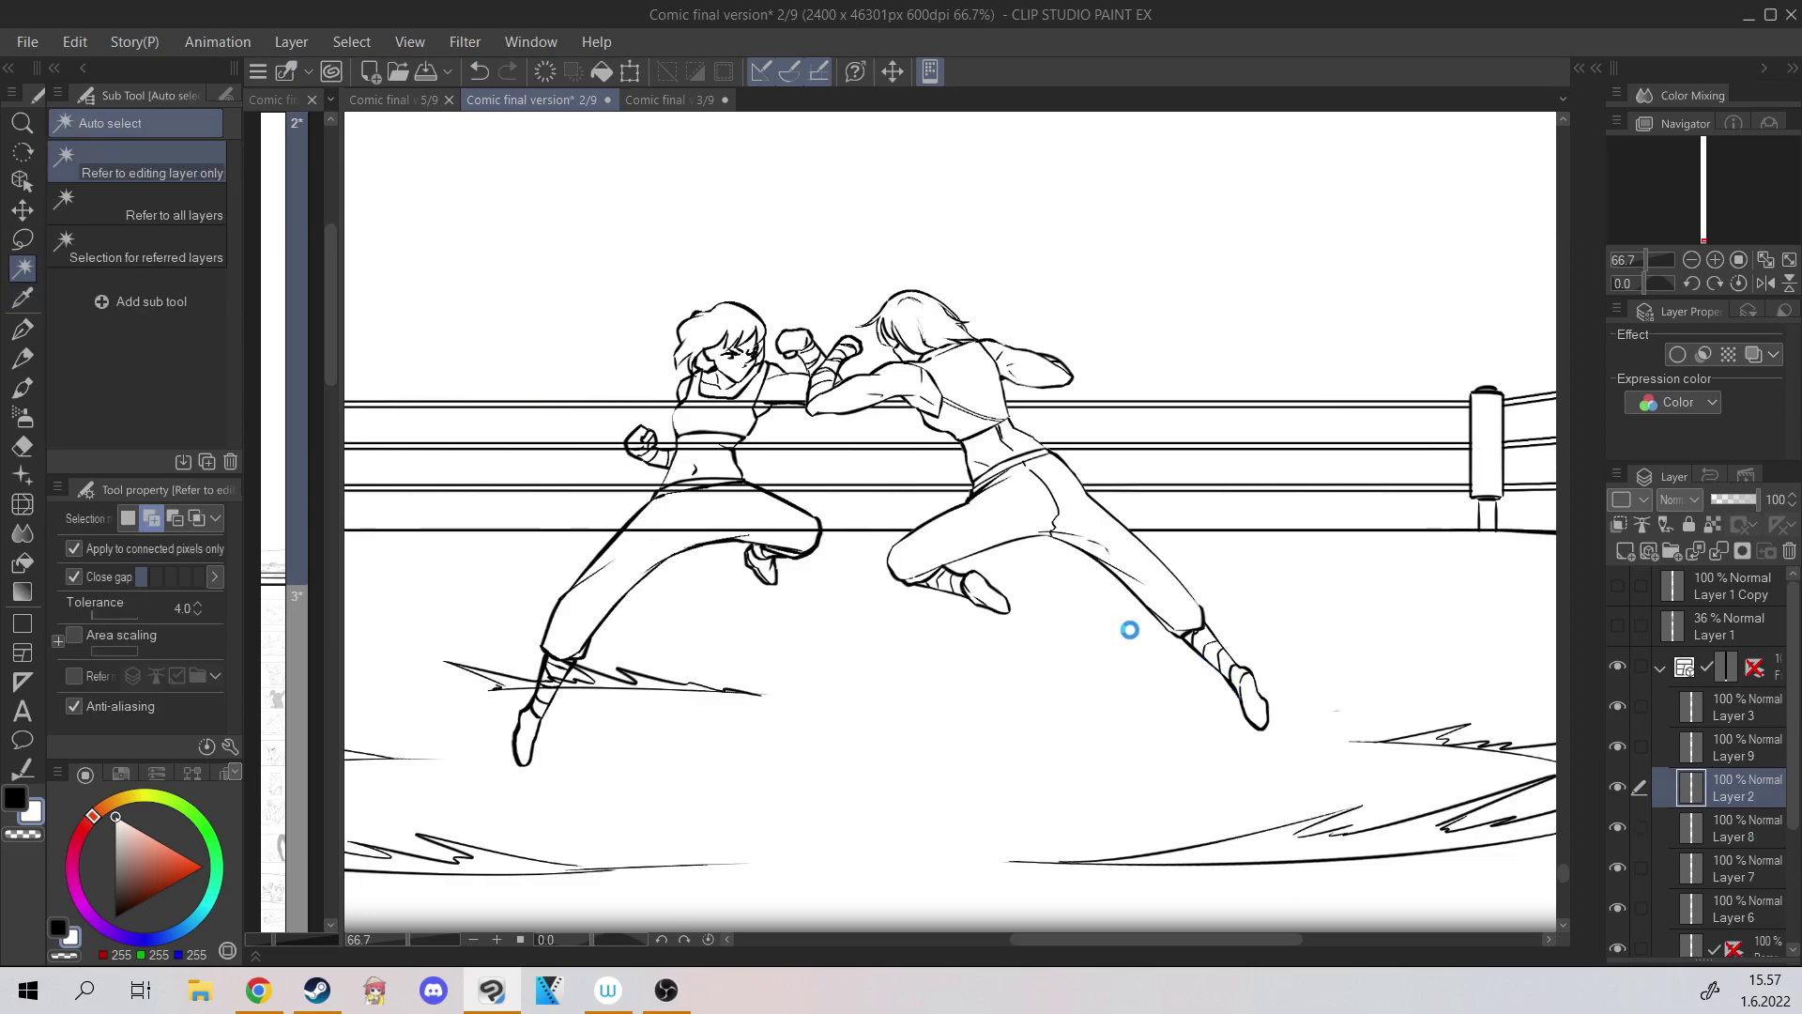
{"action": "left_click", "coordinate": [1082, 591]}
{"action": "key", "text": "ctrl+plus"}
{"action": "key", "text": "ctrl+plus"}
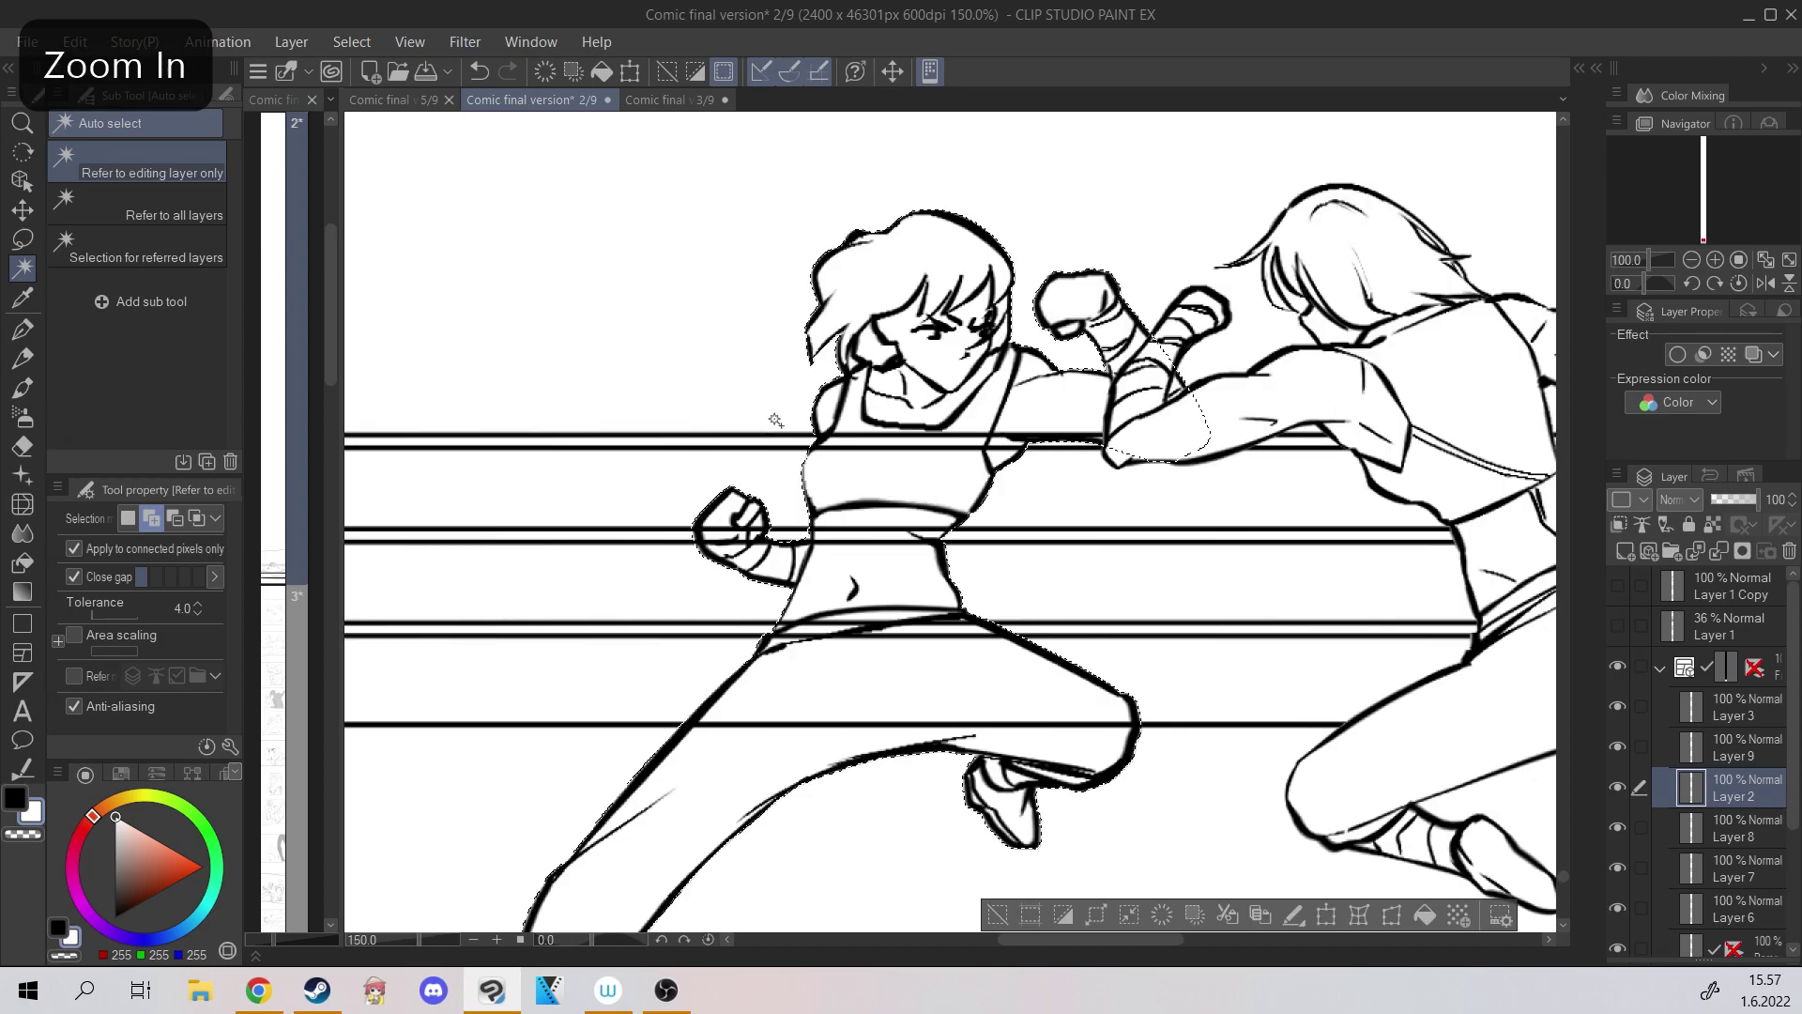
{"action": "key", "text": "ctrl+minus"}
{"action": "key", "text": "ctrl+minus"}
{"action": "key", "text": "ctrl+minus"}
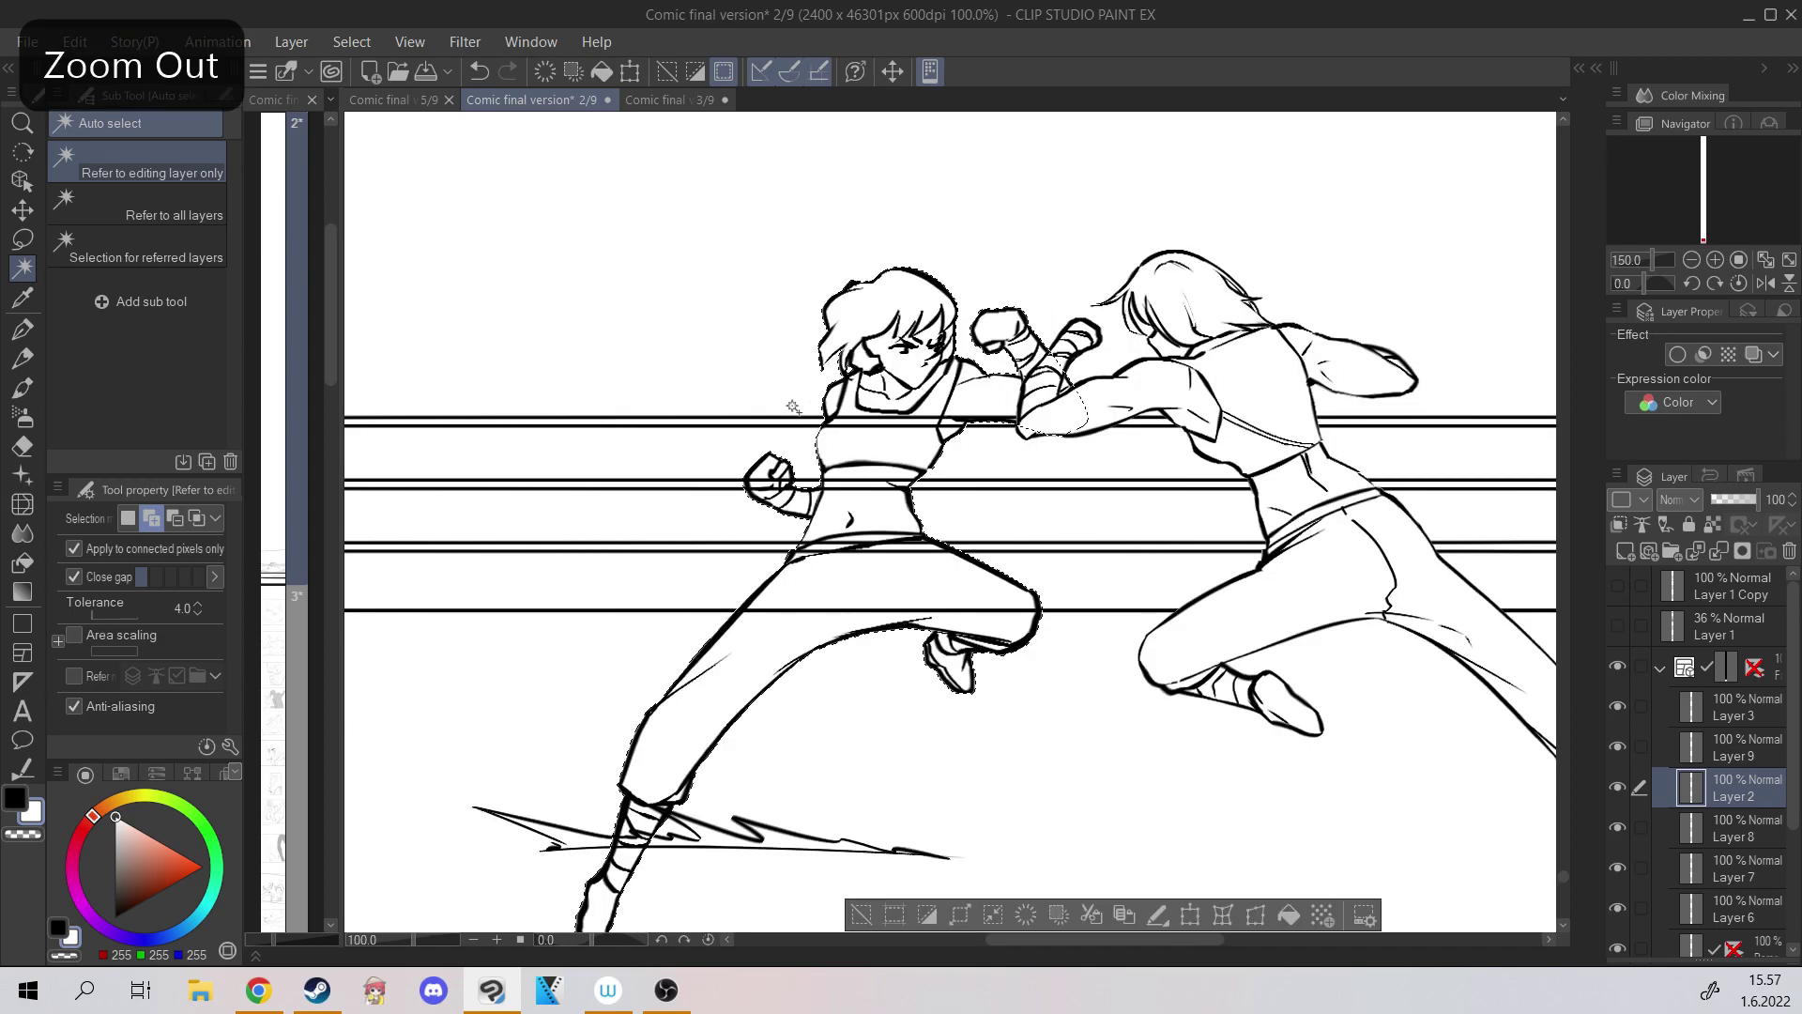
{"action": "left_click", "coordinate": [1618, 793]}
{"action": "left_click", "coordinate": [1619, 792]}
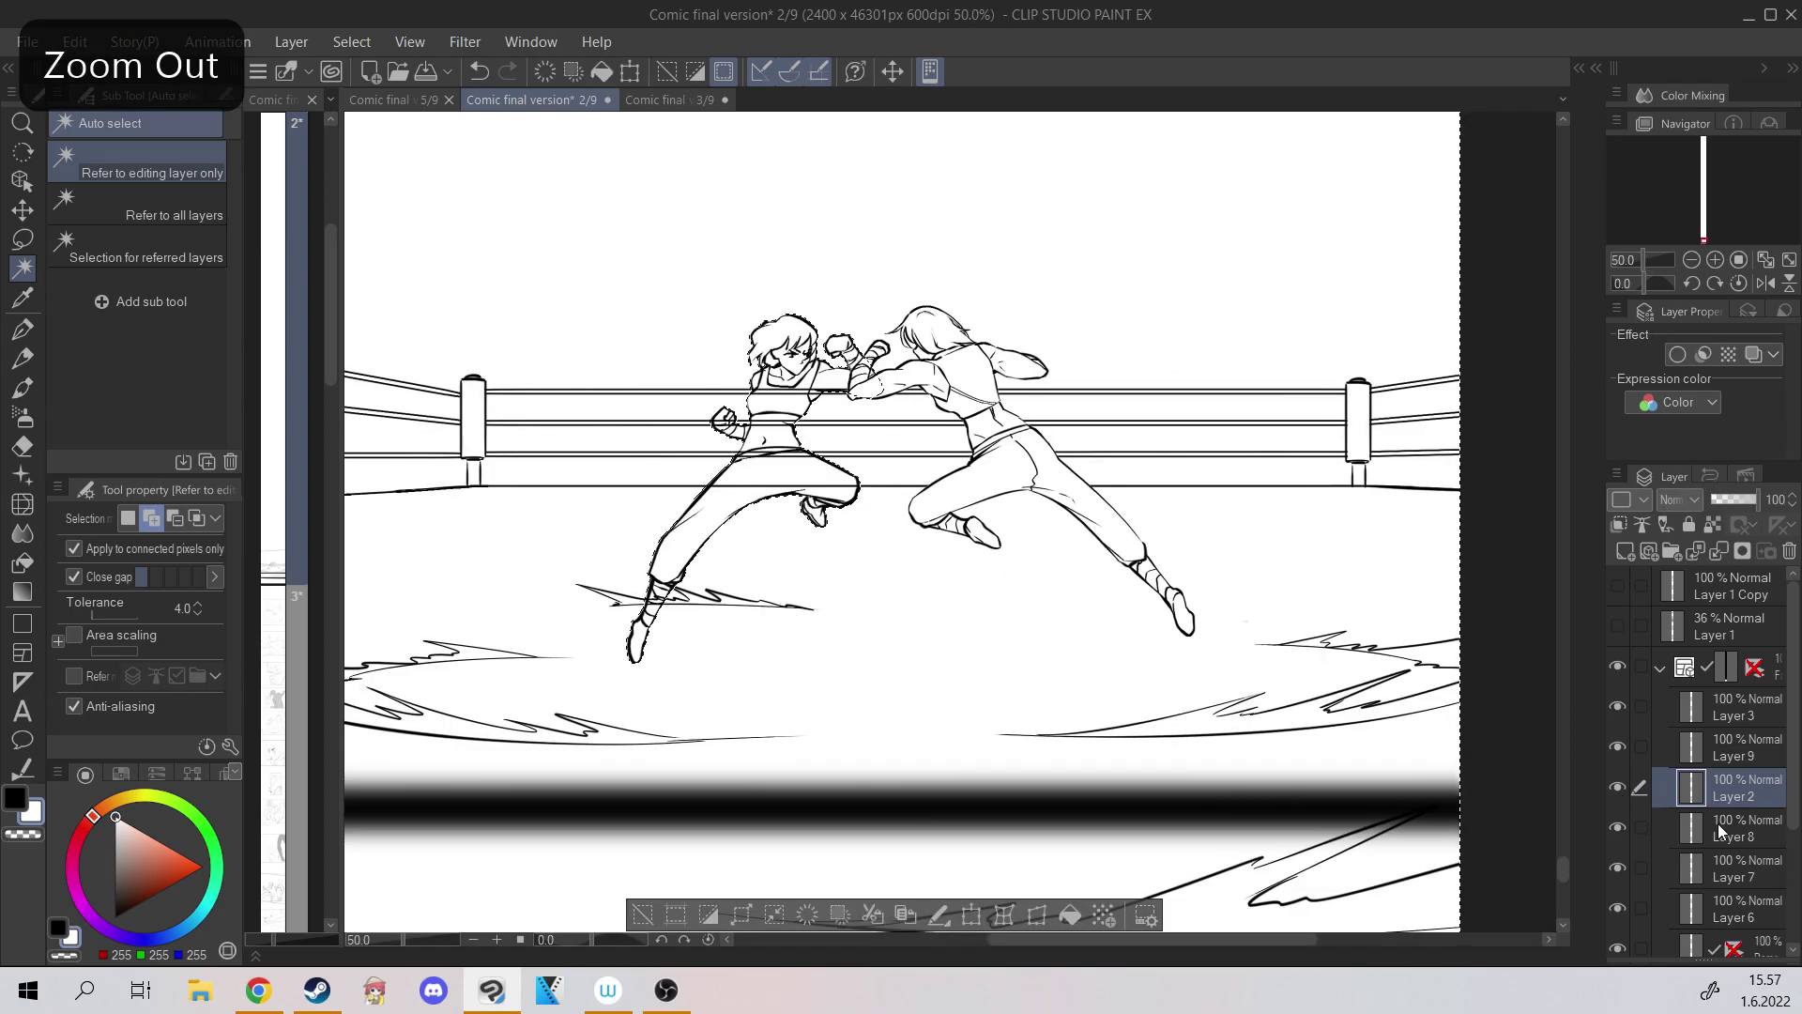
On Layer 8, invert the selection, fill the left fighter's silhouette with white and deselect.
{"action": "left_click", "coordinate": [1716, 826]}
{"action": "left_click", "coordinate": [706, 914]}
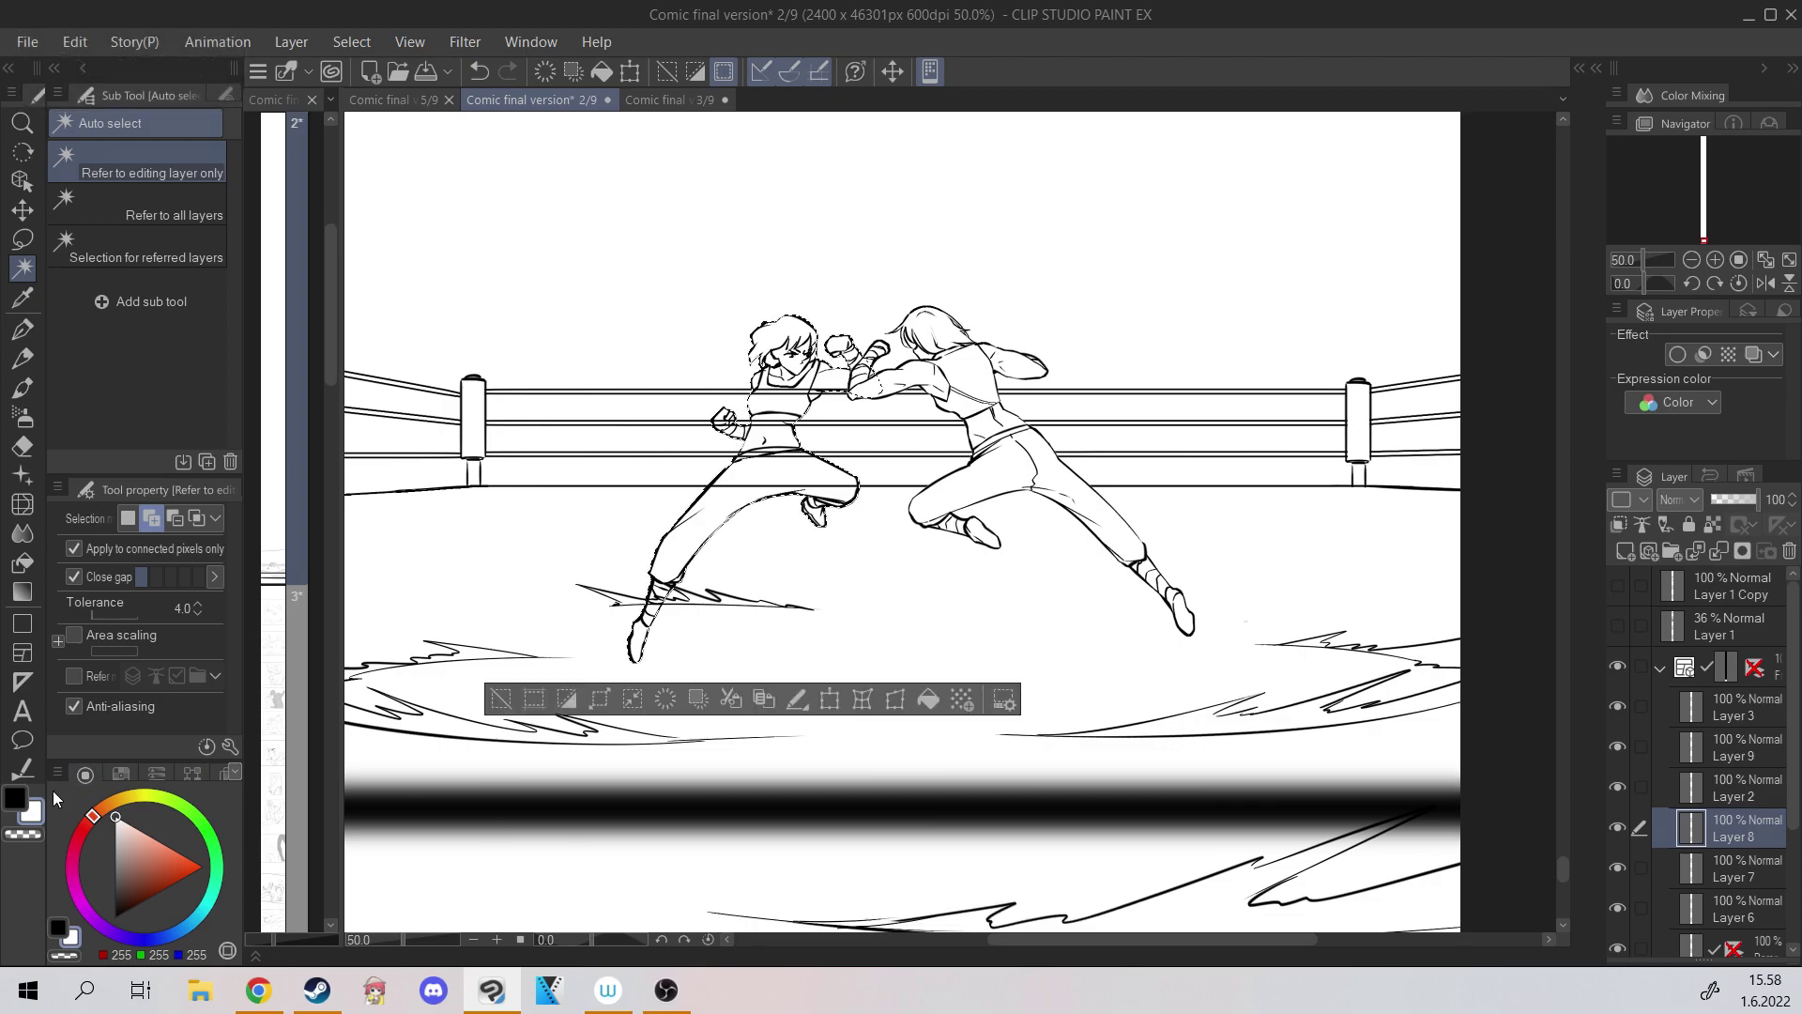
{"action": "left_click", "coordinate": [501, 699]}
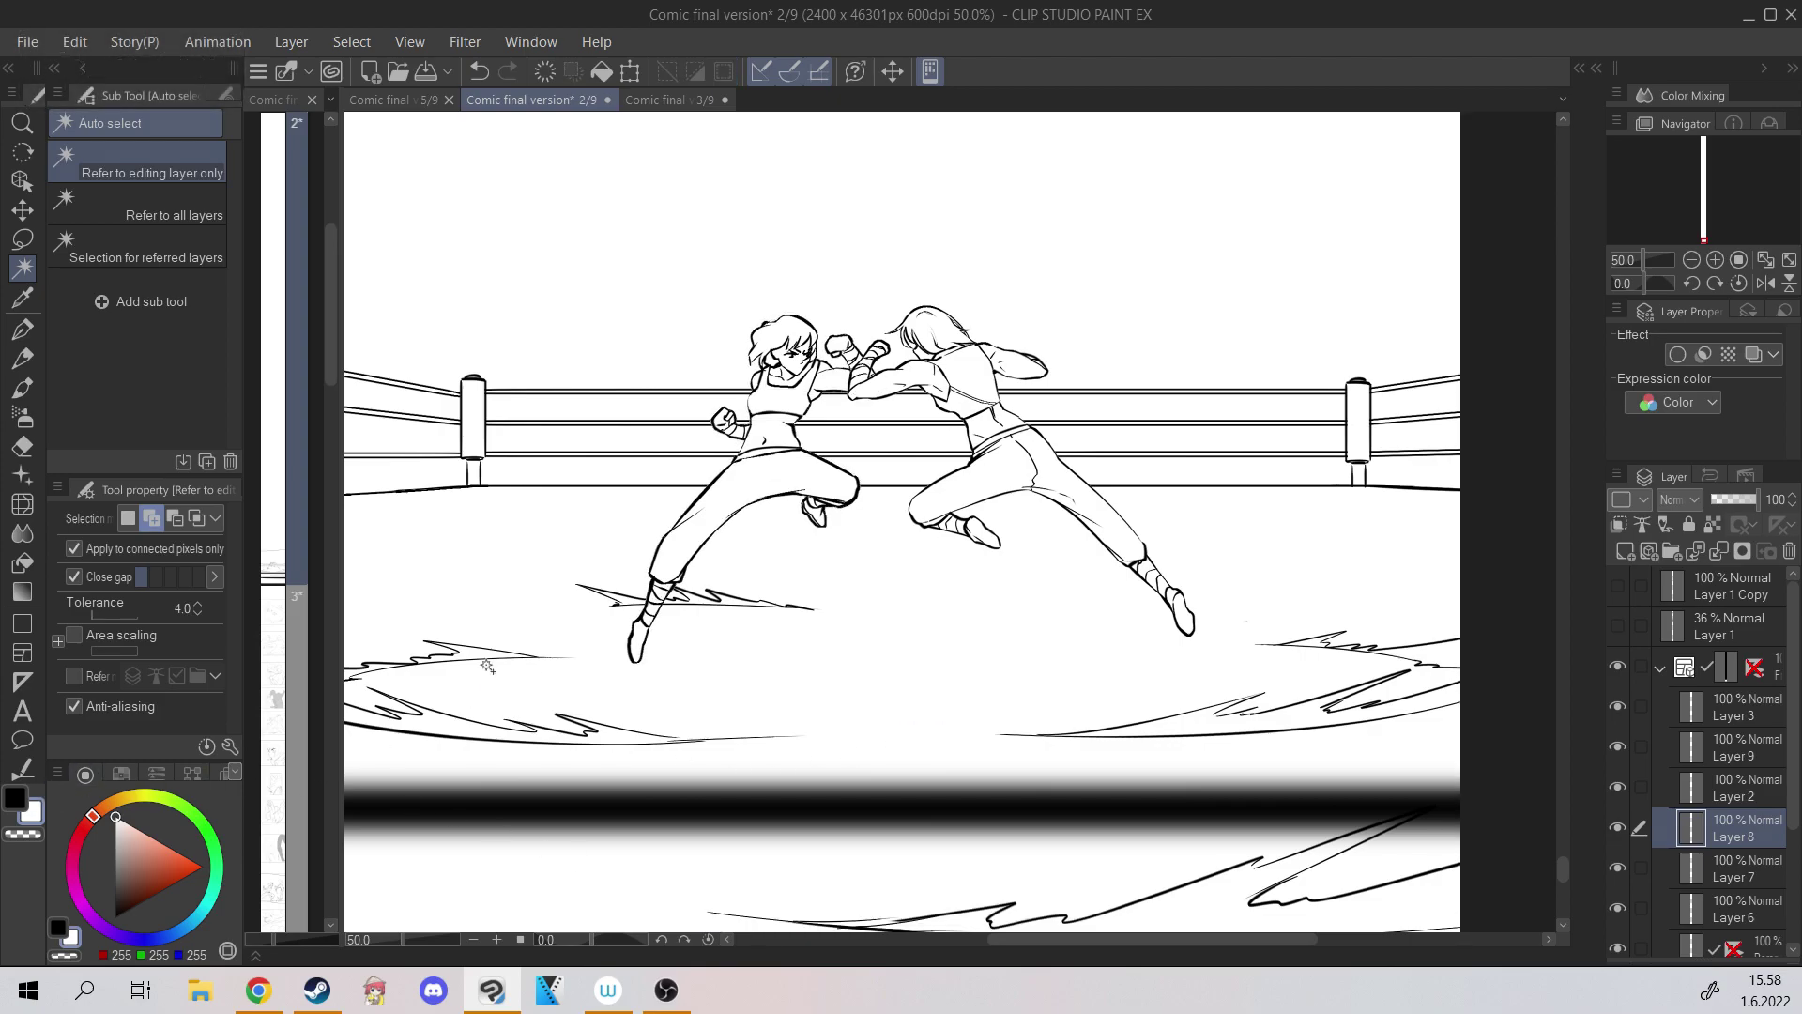
{"action": "scroll", "coordinate": [487, 666], "scroll_direction": "down", "scroll_amount": 1}
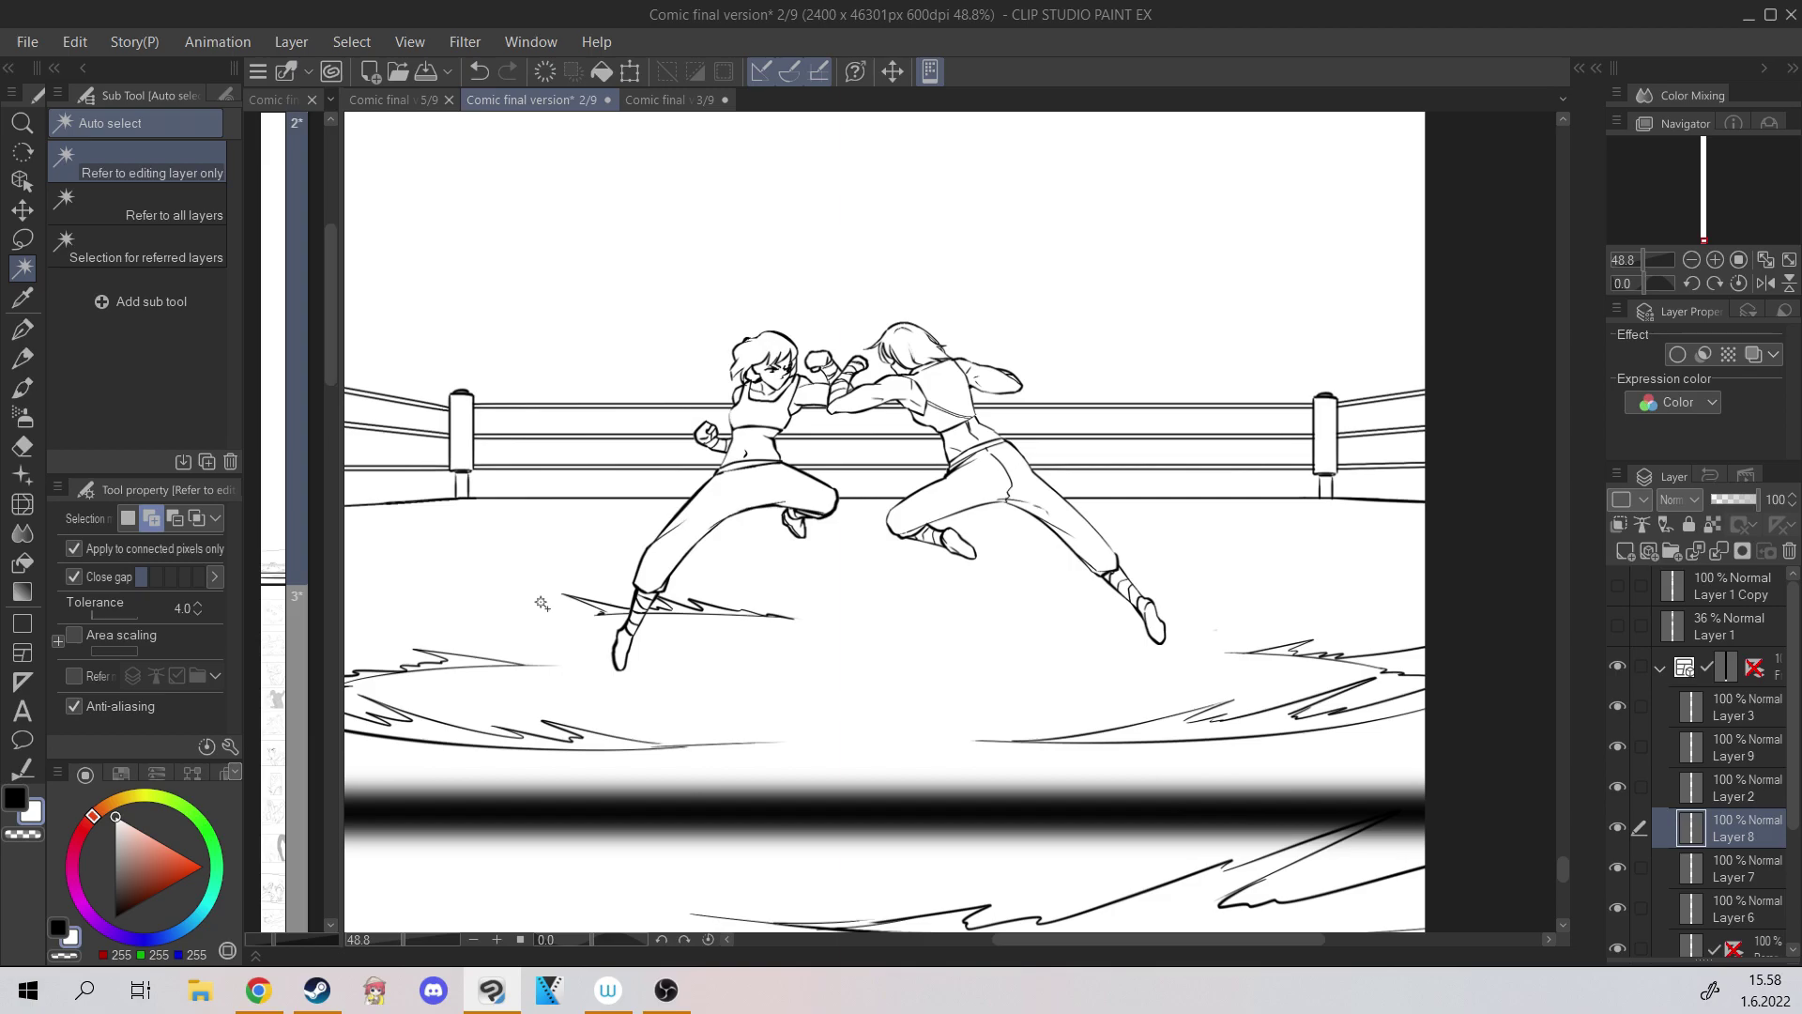
{"action": "scroll", "coordinate": [542, 604], "scroll_direction": "down", "scroll_amount": 1}
{"action": "scroll", "coordinate": [1708, 699], "scroll_direction": "down", "scroll_amount": 1}
{"action": "scroll", "coordinate": [1246, 457], "scroll_direction": "down", "scroll_amount": 3}
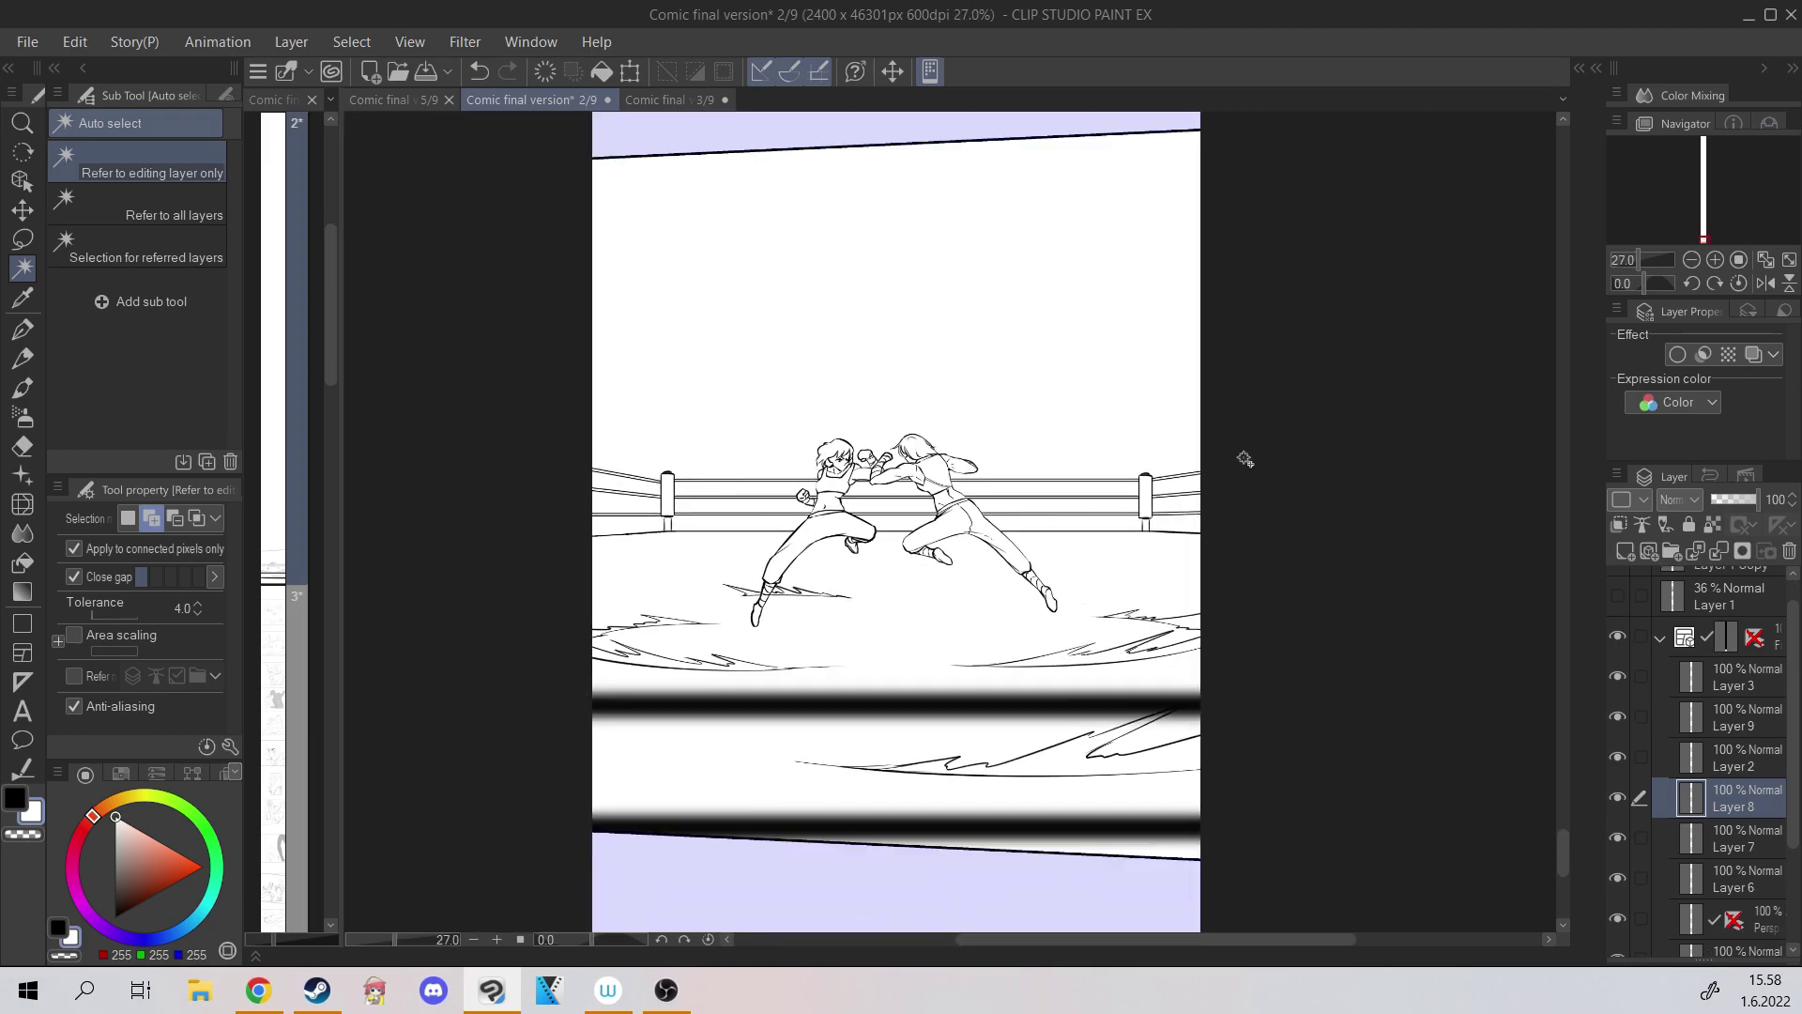
{"action": "scroll", "coordinate": [1148, 503], "scroll_direction": "up", "scroll_amount": 1}
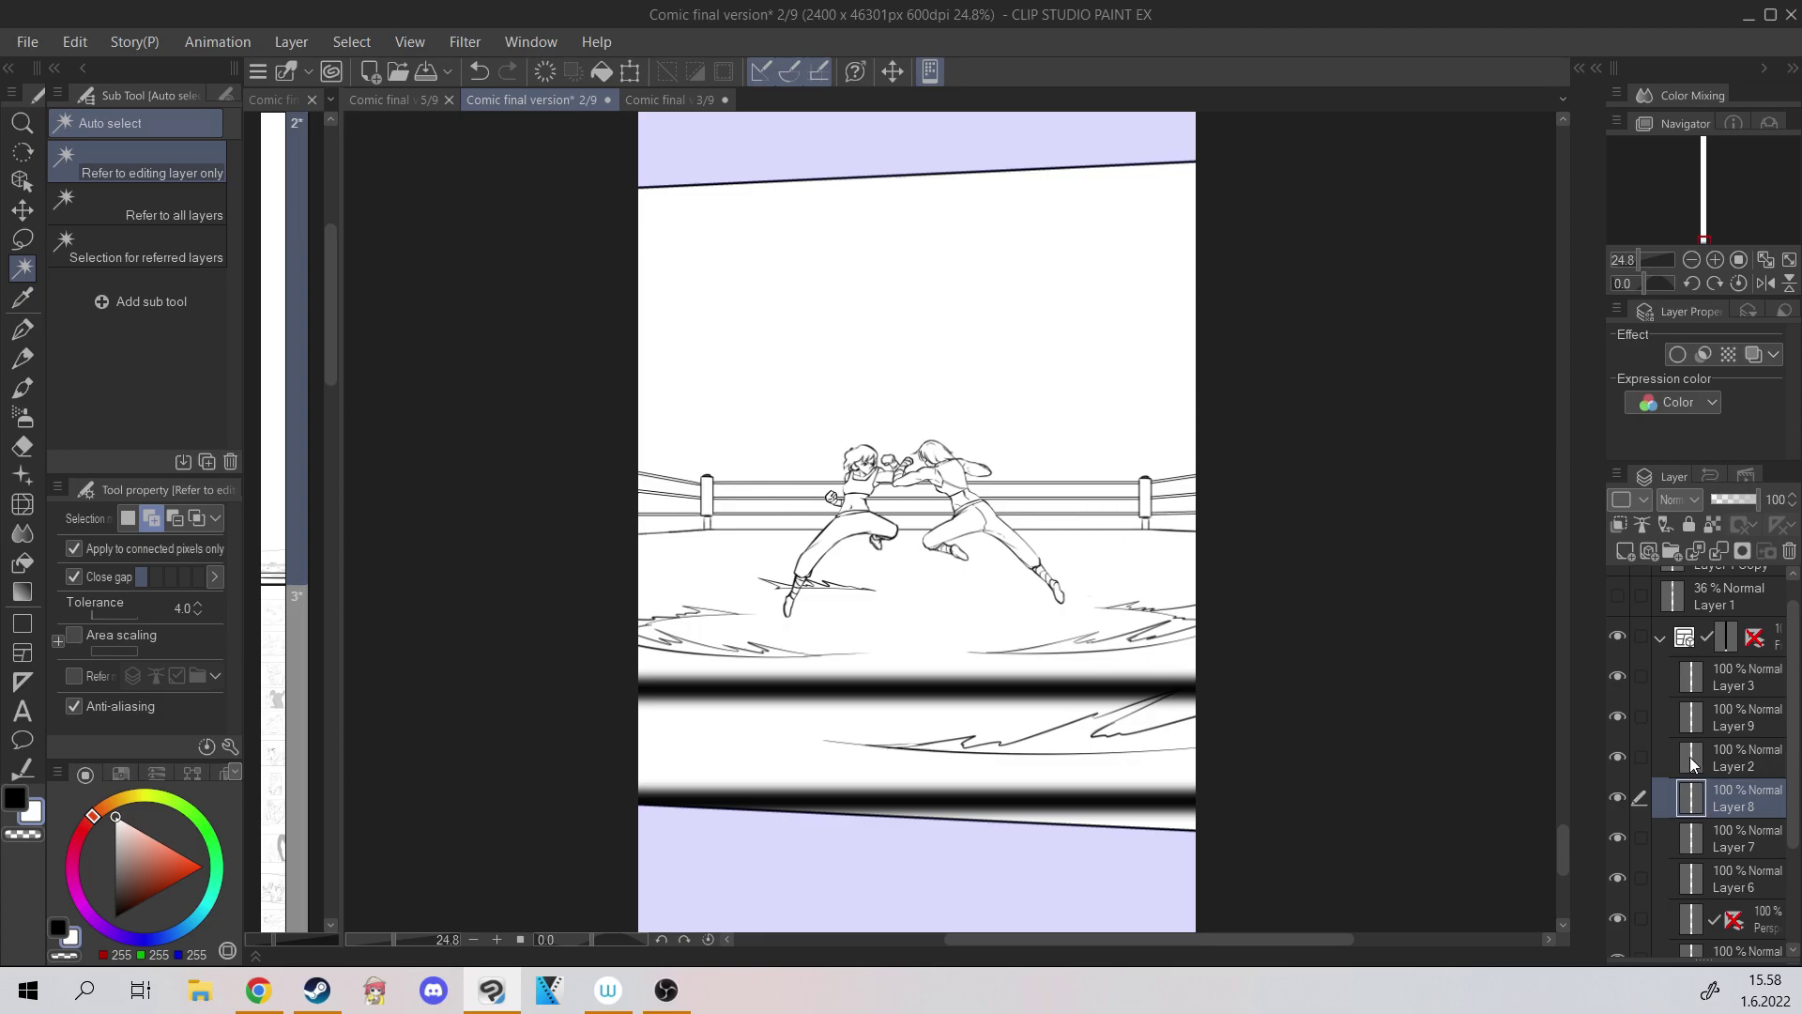
Ink the inner contour lines of the ear on Layer 10 with the えんぴつGペン ver.2 pen at brush size 39.
{"action": "key", "text": "c"}
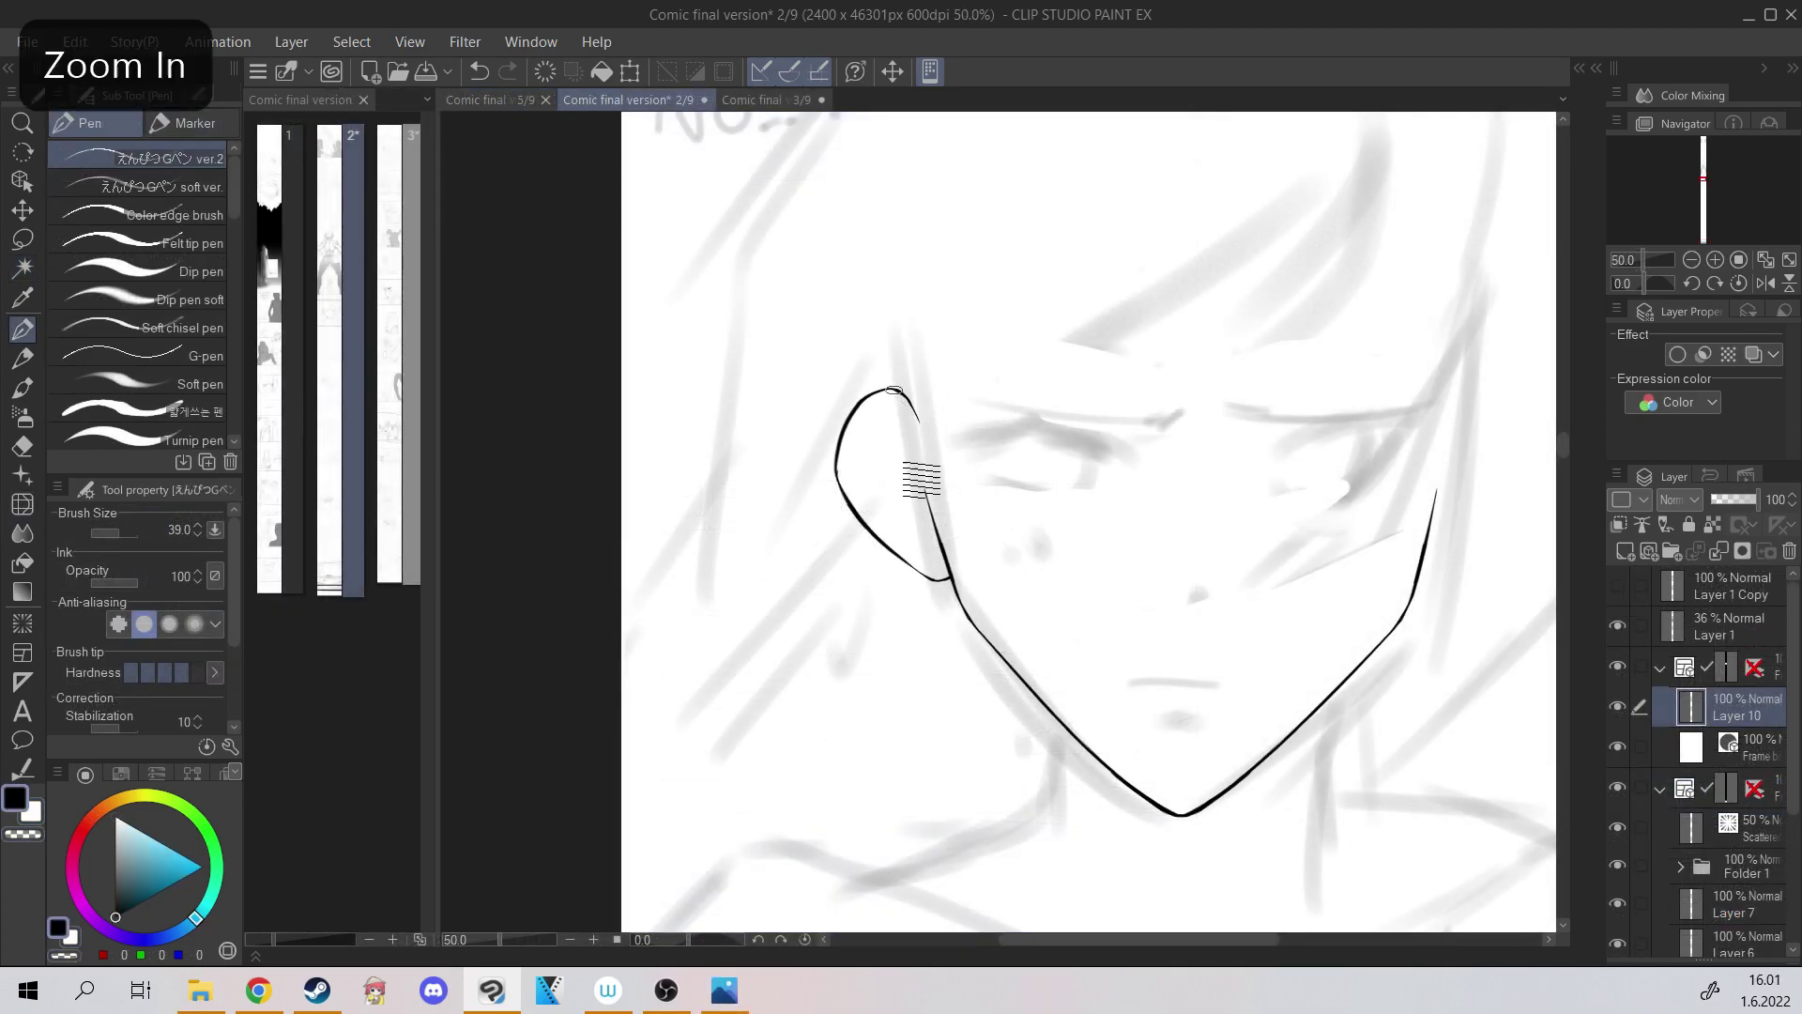
{"action": "scroll", "coordinate": [896, 402], "scroll_direction": "up", "scroll_amount": 1}
{"action": "key", "text": "ctrl+z"}
{"action": "left_click_drag", "start_coordinate": [865, 433], "coordinate": [913, 507]}
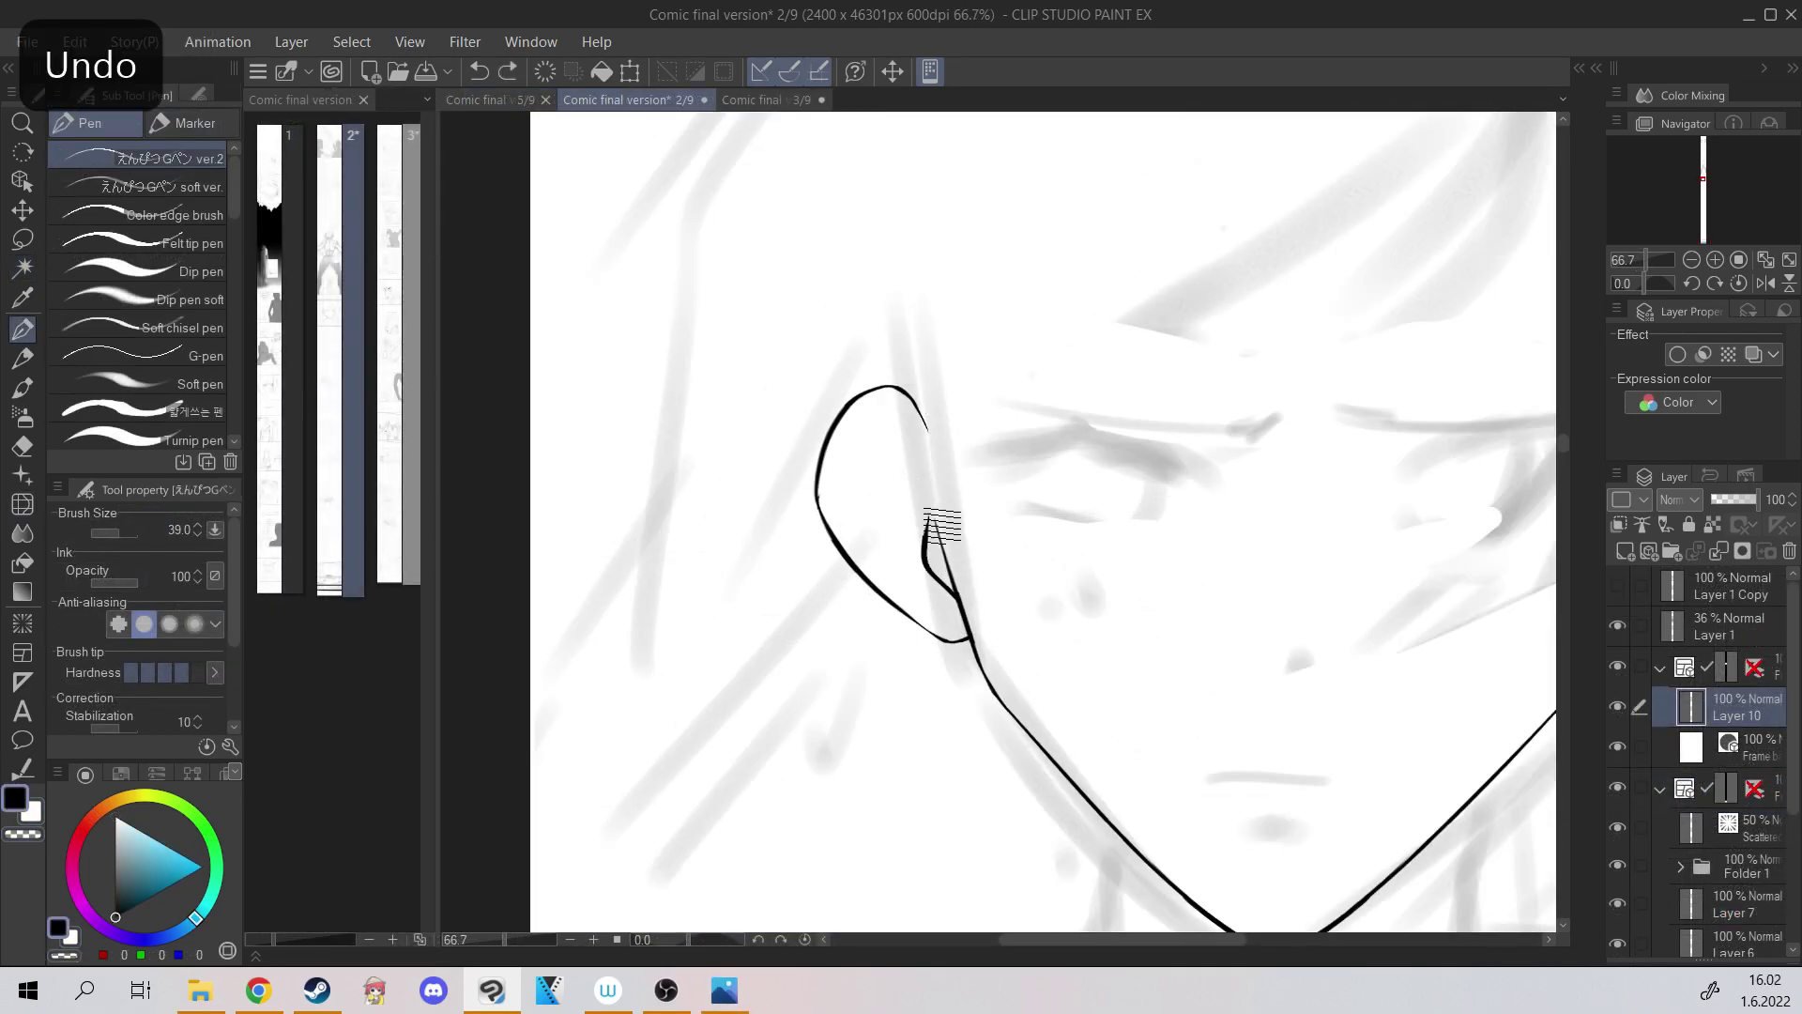
{"action": "key", "text": "ctrl+z"}
{"action": "left_click_drag", "start_coordinate": [878, 437], "coordinate": [845, 474]}
{"action": "key", "text": "ctrl+z"}
{"action": "mouse_move", "coordinate": [929, 514]}
{"action": "left_mouse_down"}
{"action": "mouse_move", "coordinate": [874, 428]}
{"action": "mouse_move", "coordinate": [838, 469]}
{"action": "left_mouse_up"}
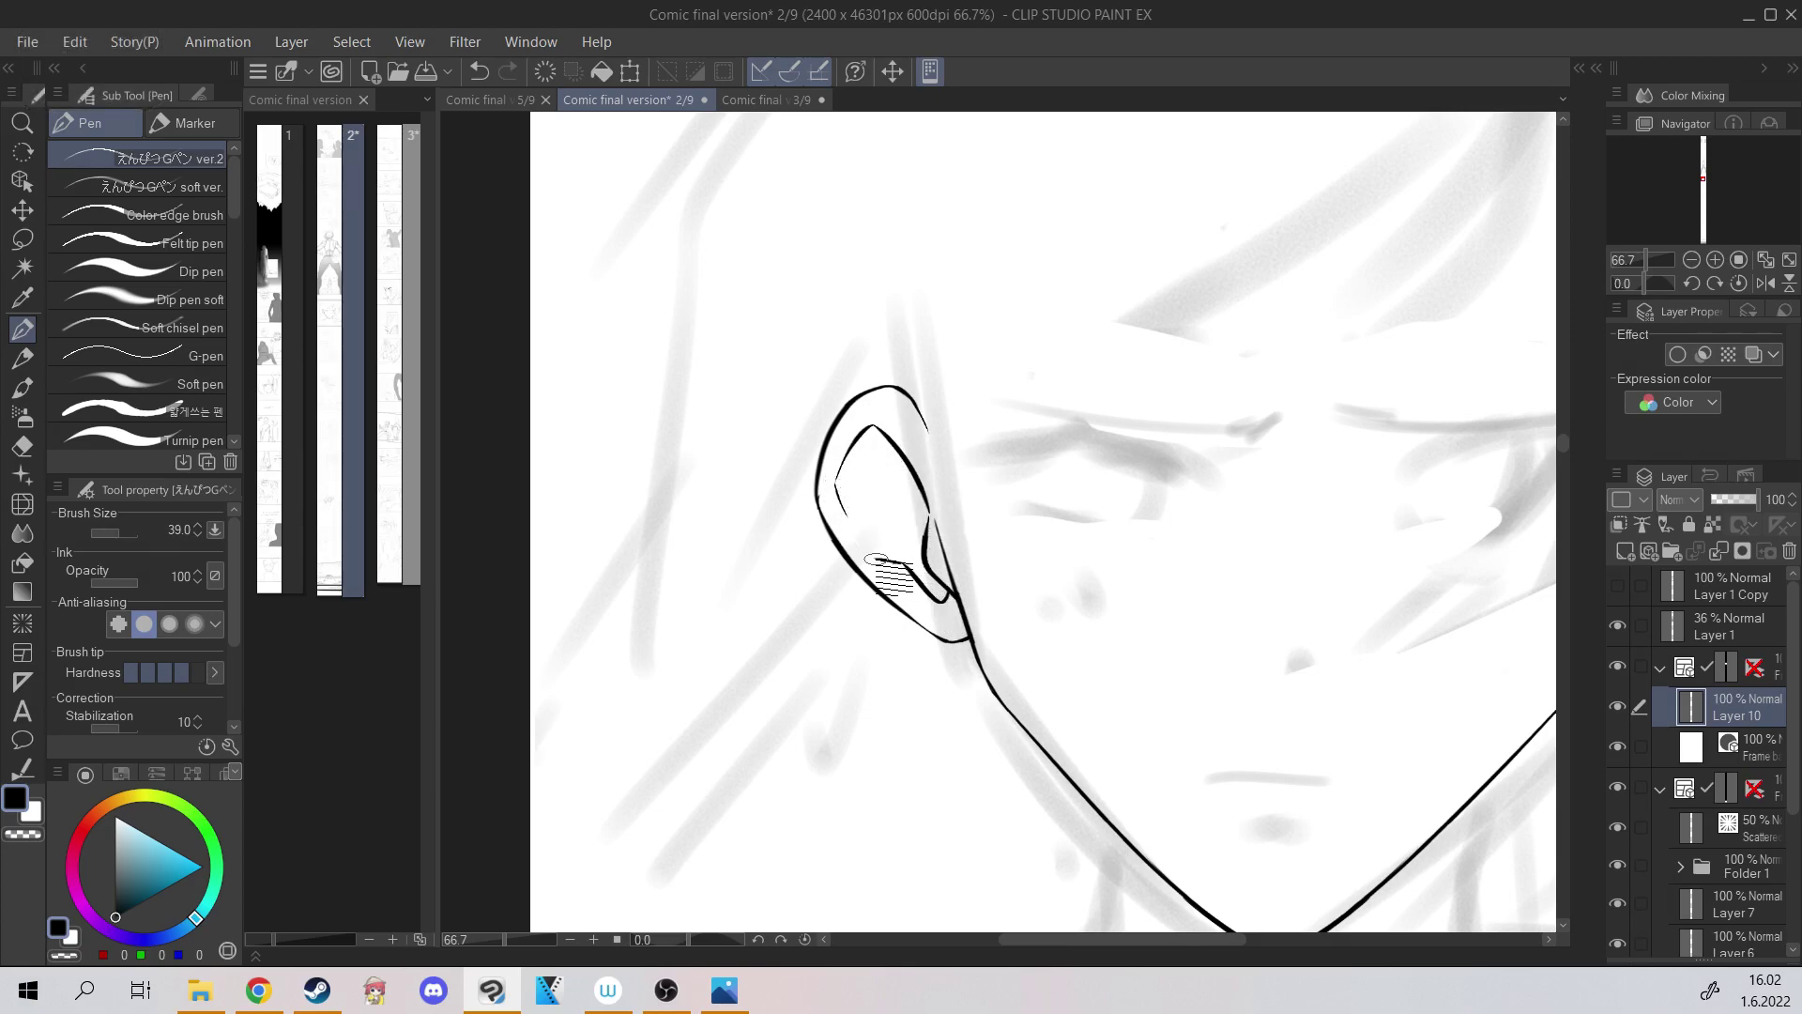
{"action": "key", "text": "ctrl+z"}
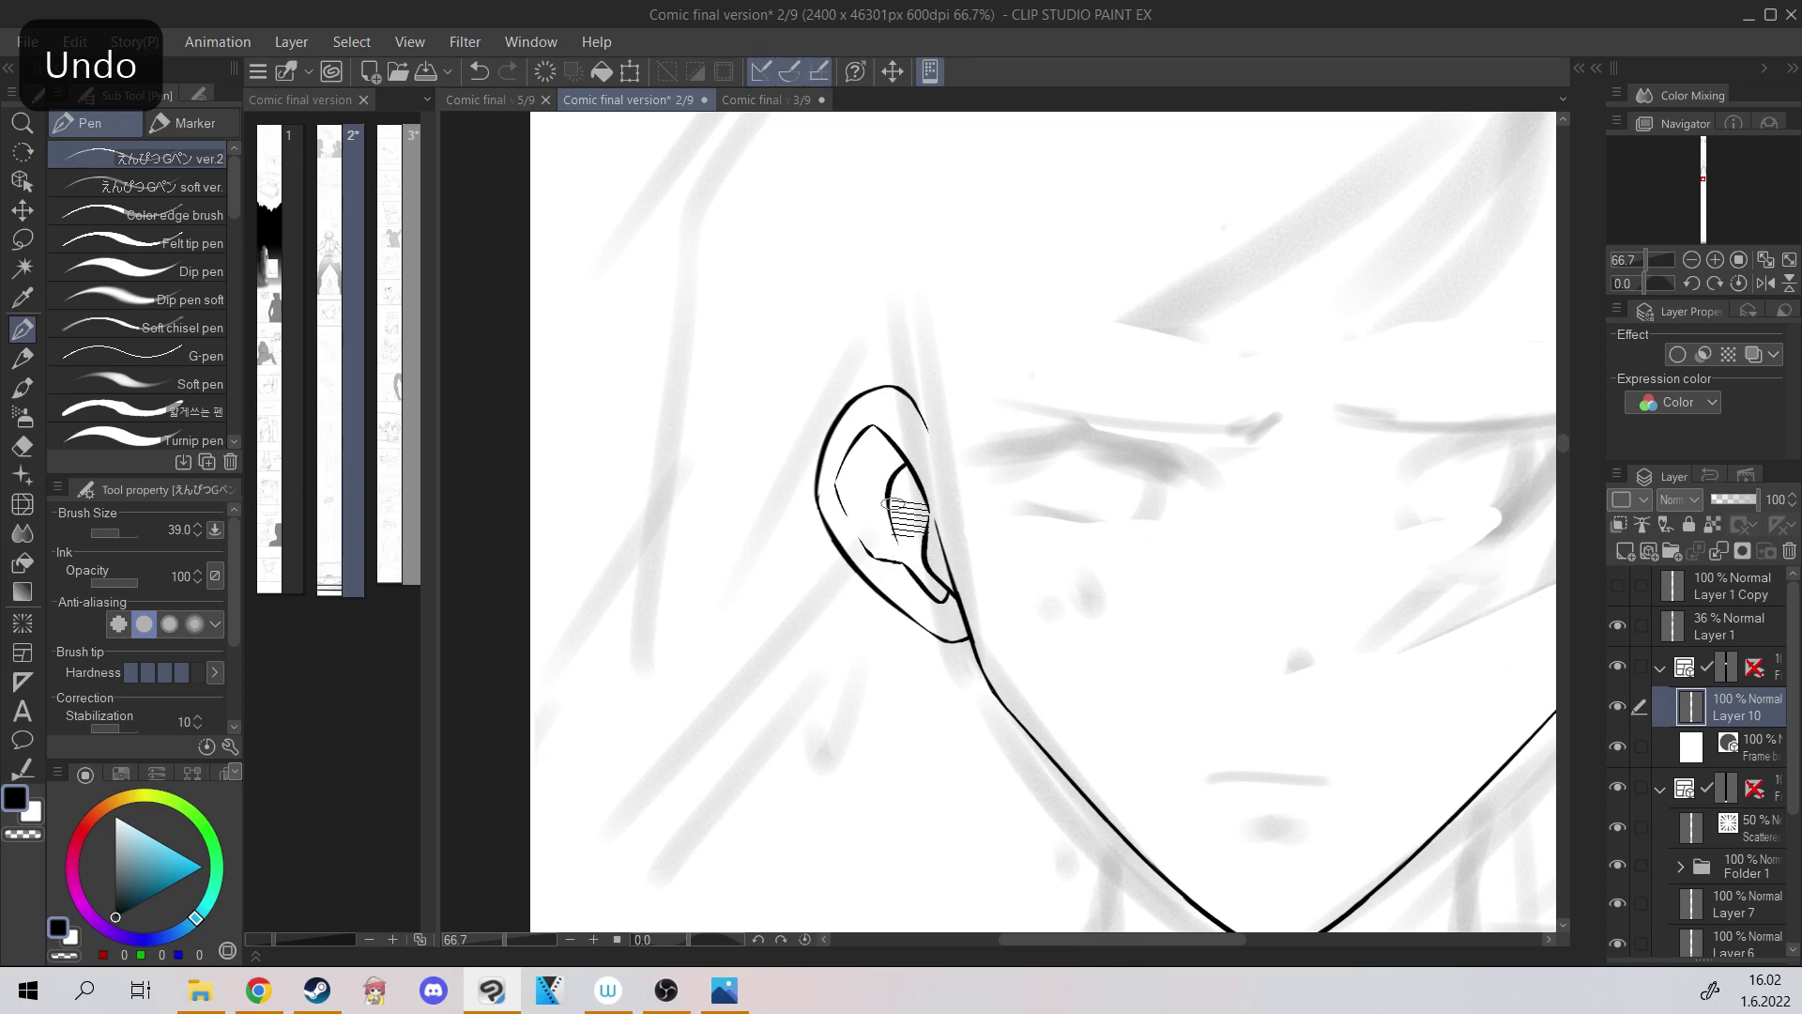
{"action": "left_click_drag", "start_coordinate": [924, 512], "coordinate": [945, 560]}
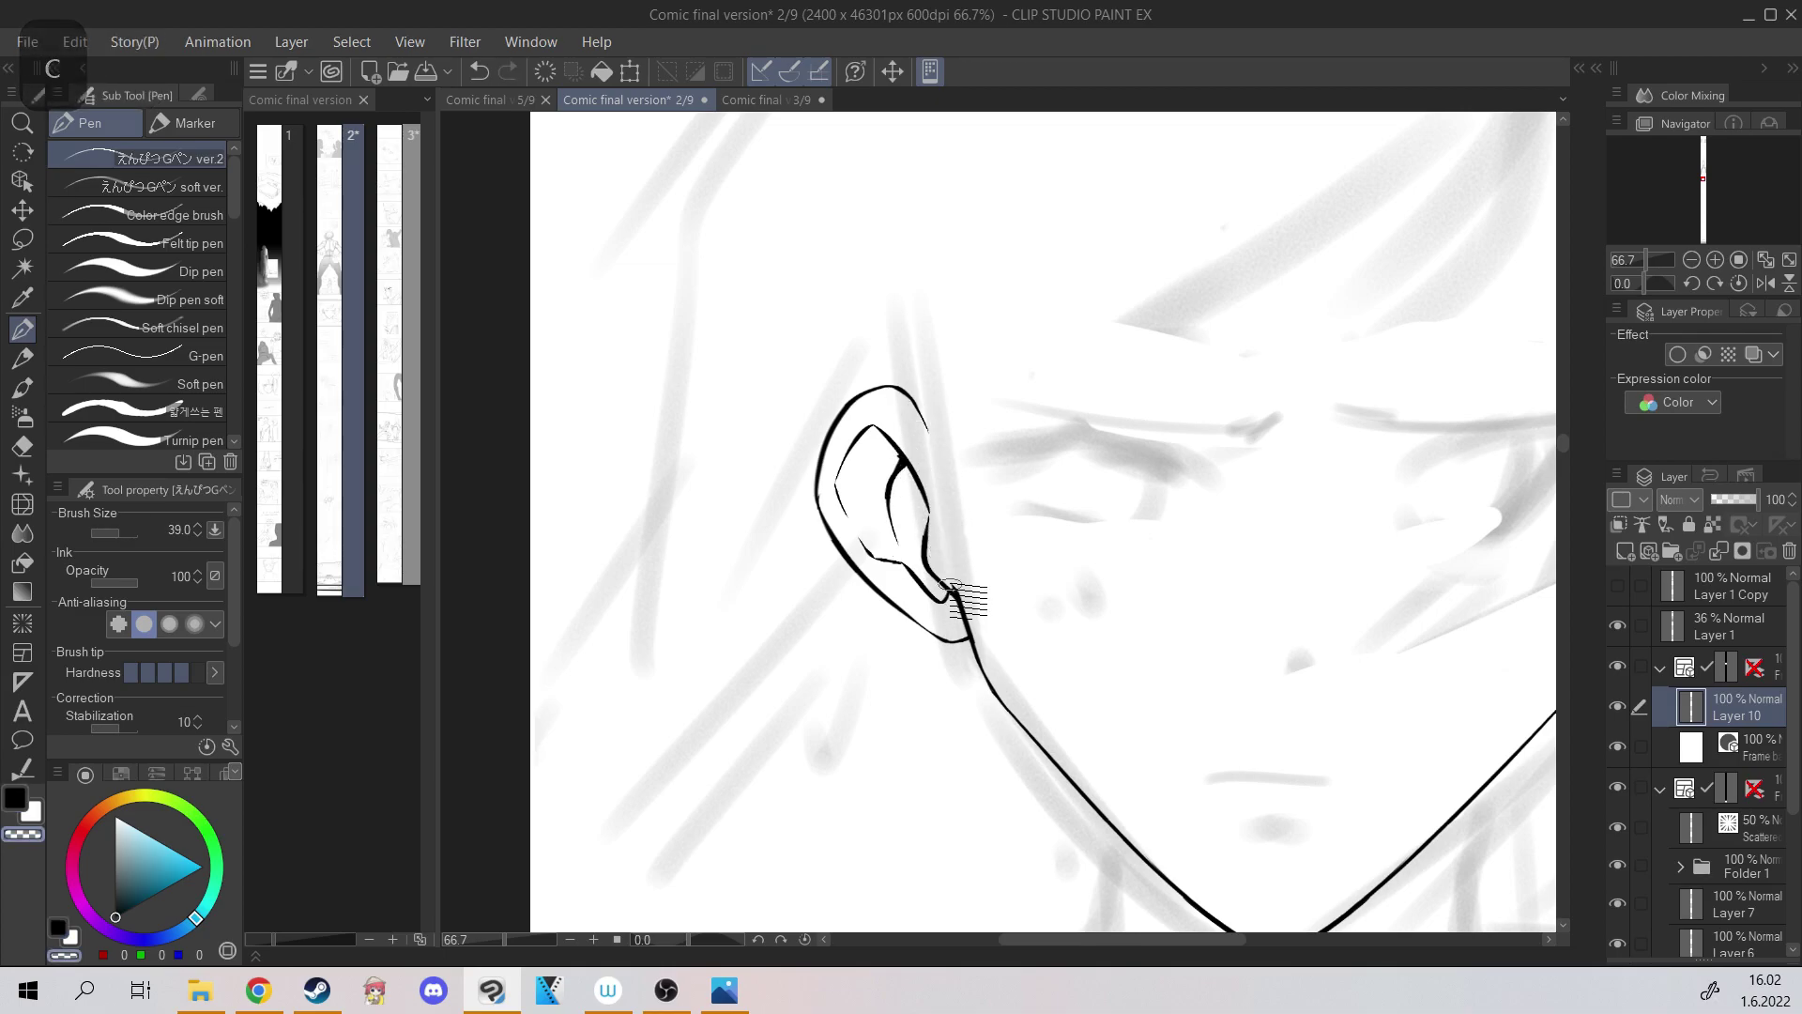
{"action": "key", "text": "ctrl+z"}
Push the ear slightly outward from the face with the Liquify tool at brush size 1104, then return to the pen.
{"action": "key", "text": "ctrl+minus"}
{"action": "key", "text": "ctrl+minus"}
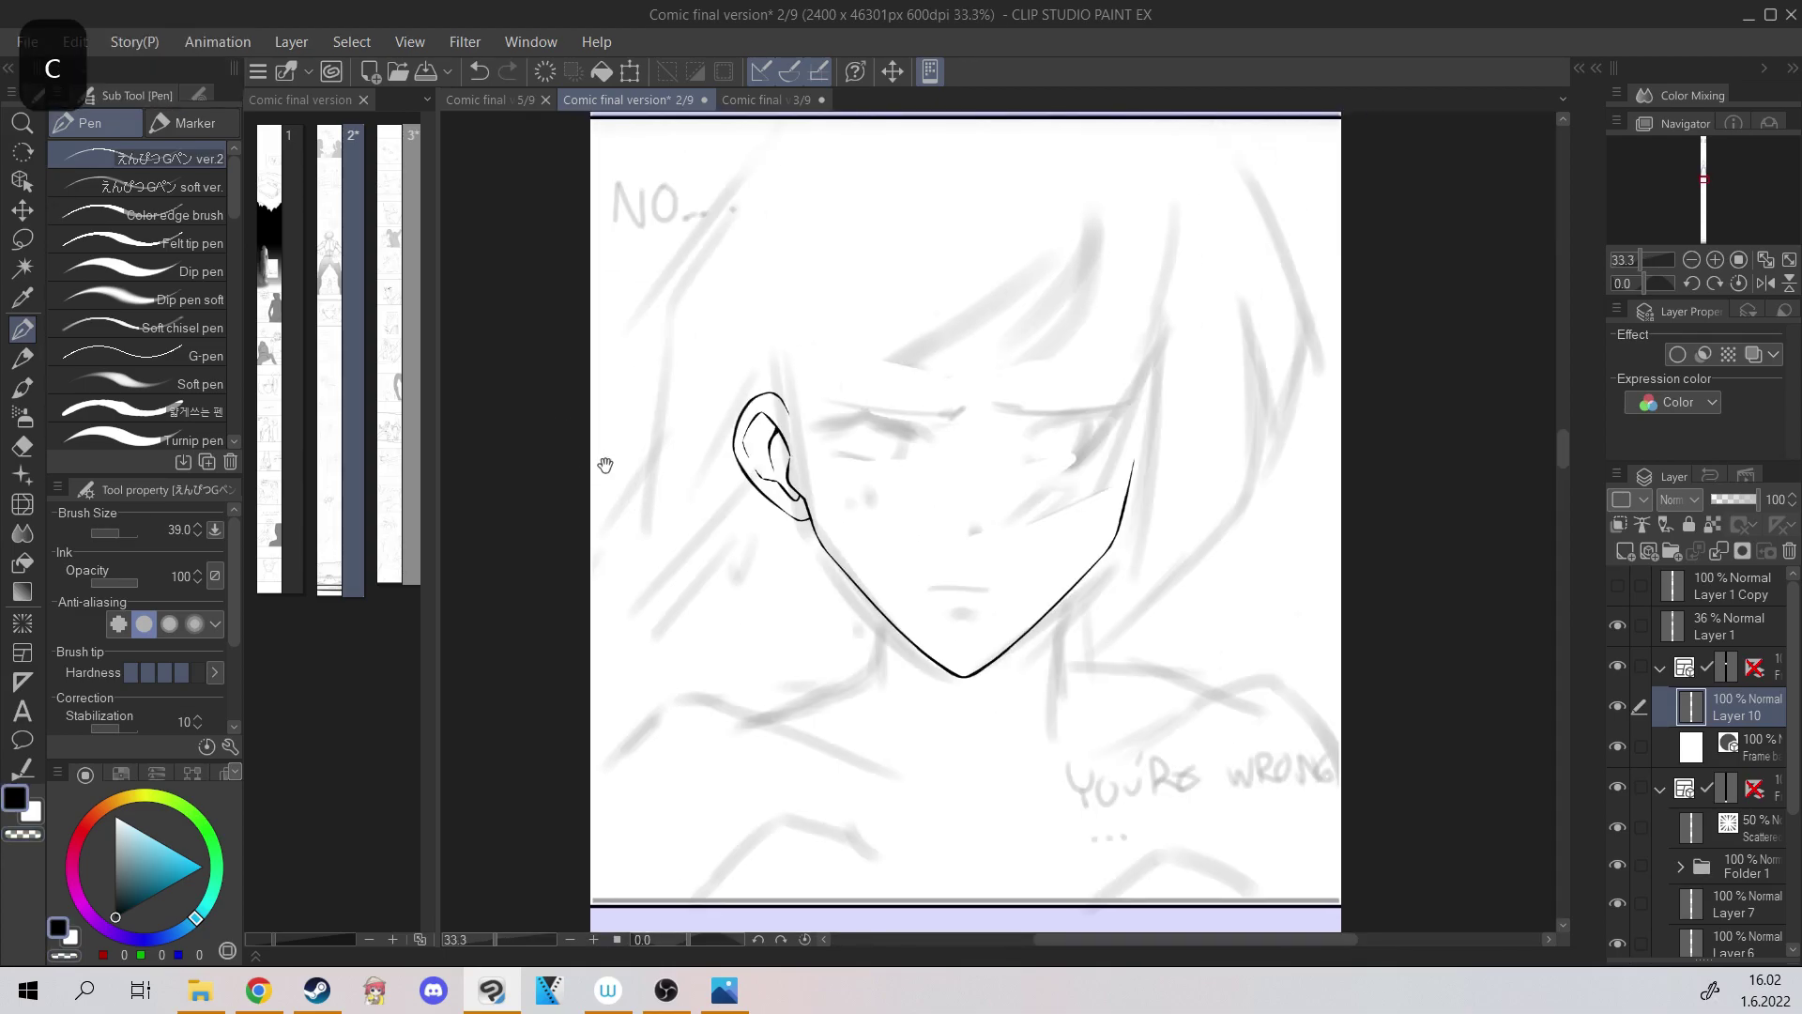
{"action": "left_click", "coordinate": [22, 504]}
{"action": "left_click_drag", "start_coordinate": [662, 403], "coordinate": [649, 386]}
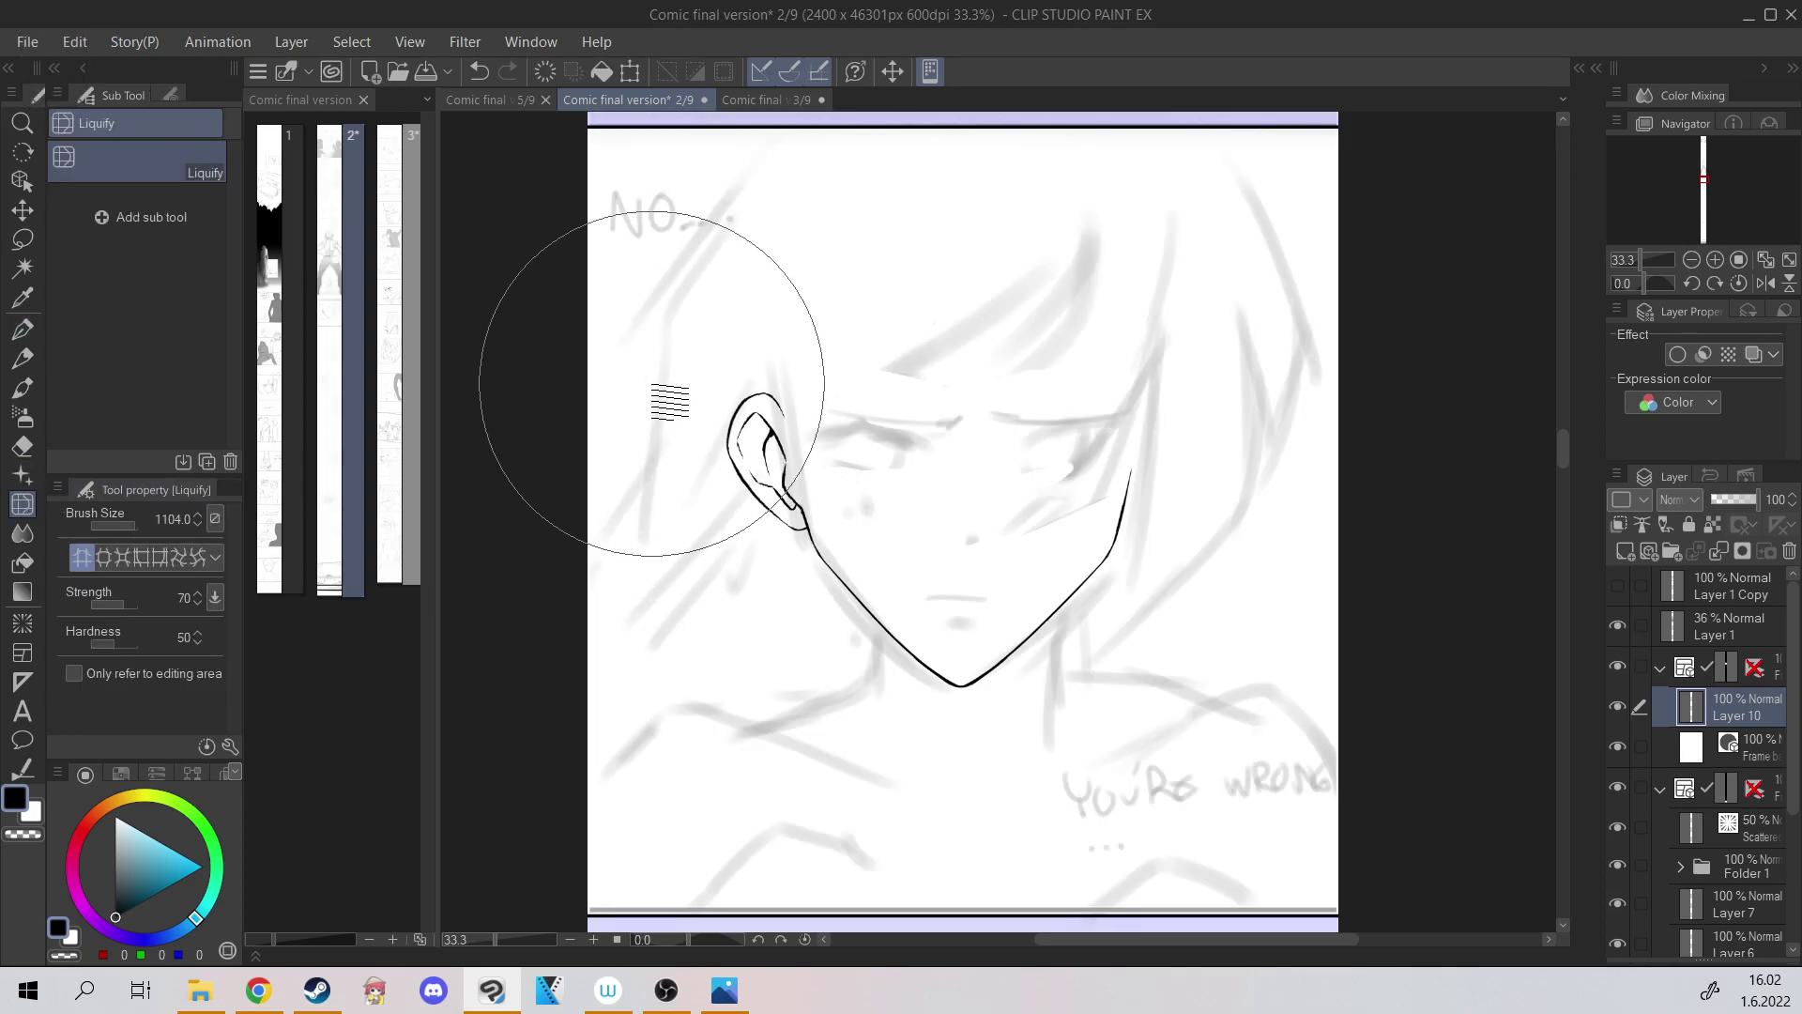
{"action": "left_click", "coordinate": [23, 329]}
{"action": "key", "text": "ctrl+plus"}
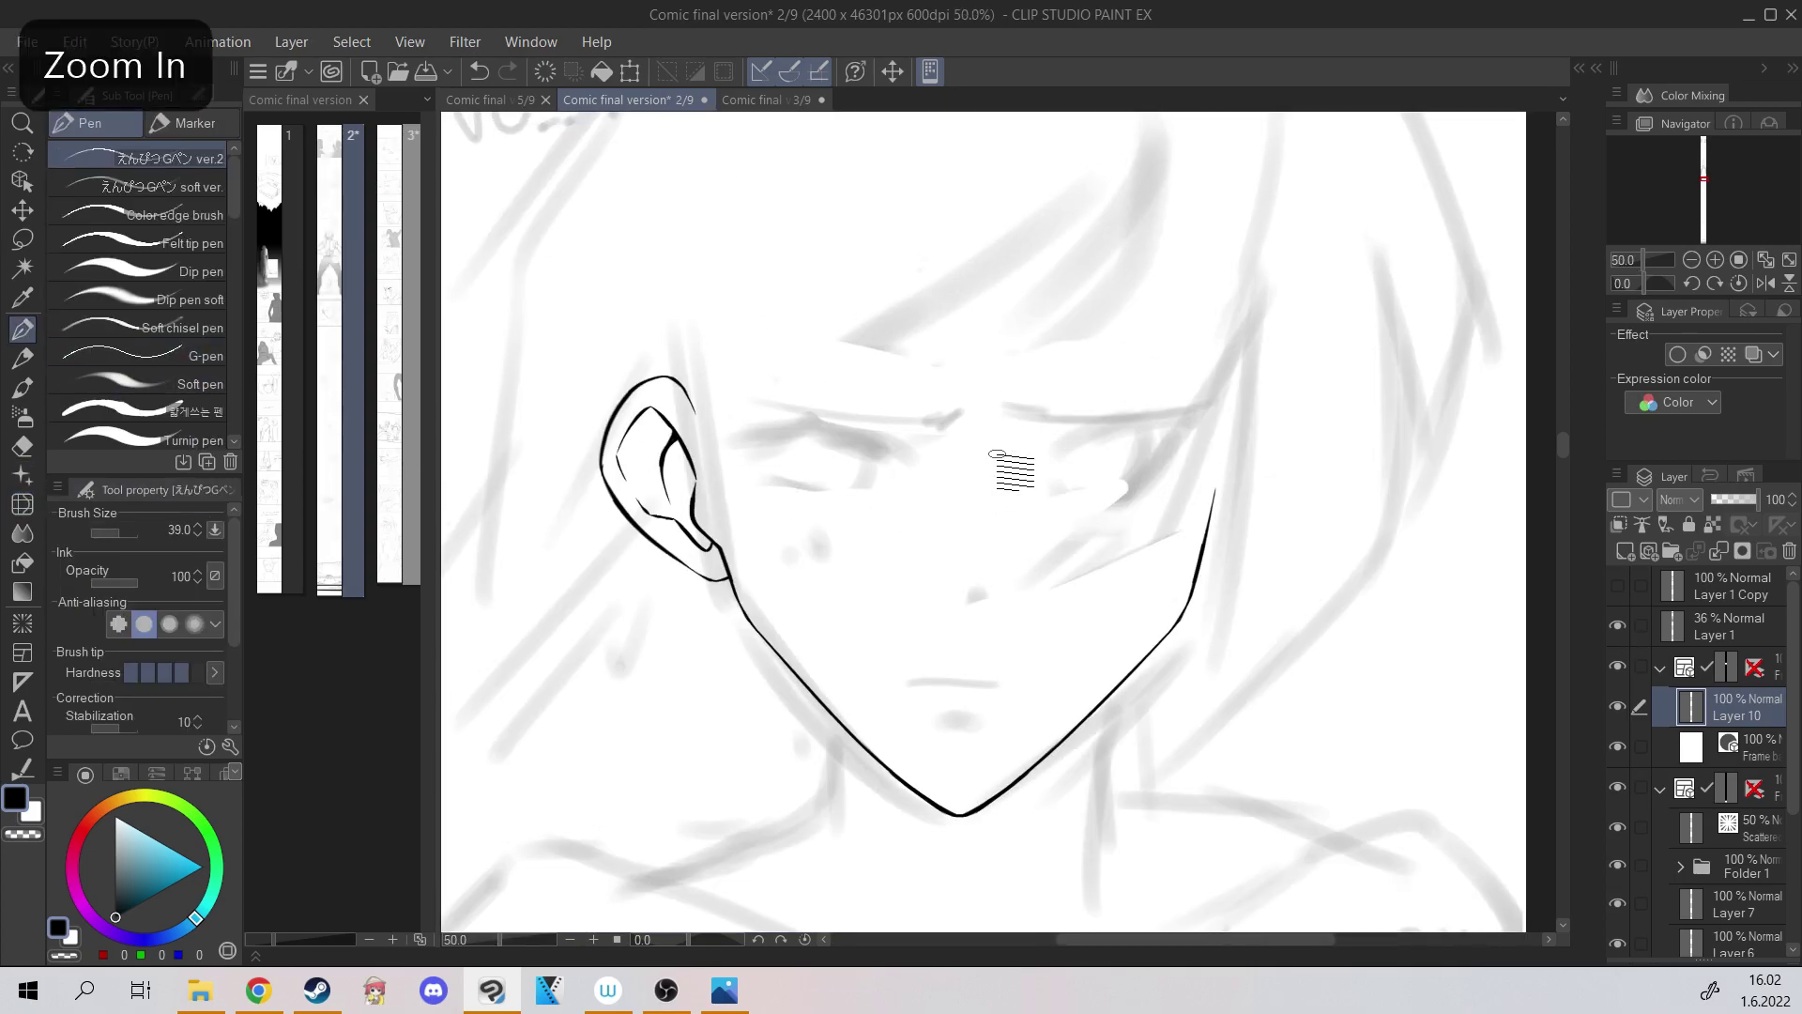
{"action": "key", "text": "ctrl+minus"}
{"action": "left_click", "coordinate": [22, 504]}
{"action": "key", "text": "ctrl+z"}
{"action": "left_click", "coordinate": [23, 329]}
Ink the closed mouth as one thin, nearly horizontal line over the sketched mouth.
{"action": "left_click_drag", "start_coordinate": [863, 619], "coordinate": [949, 638]}
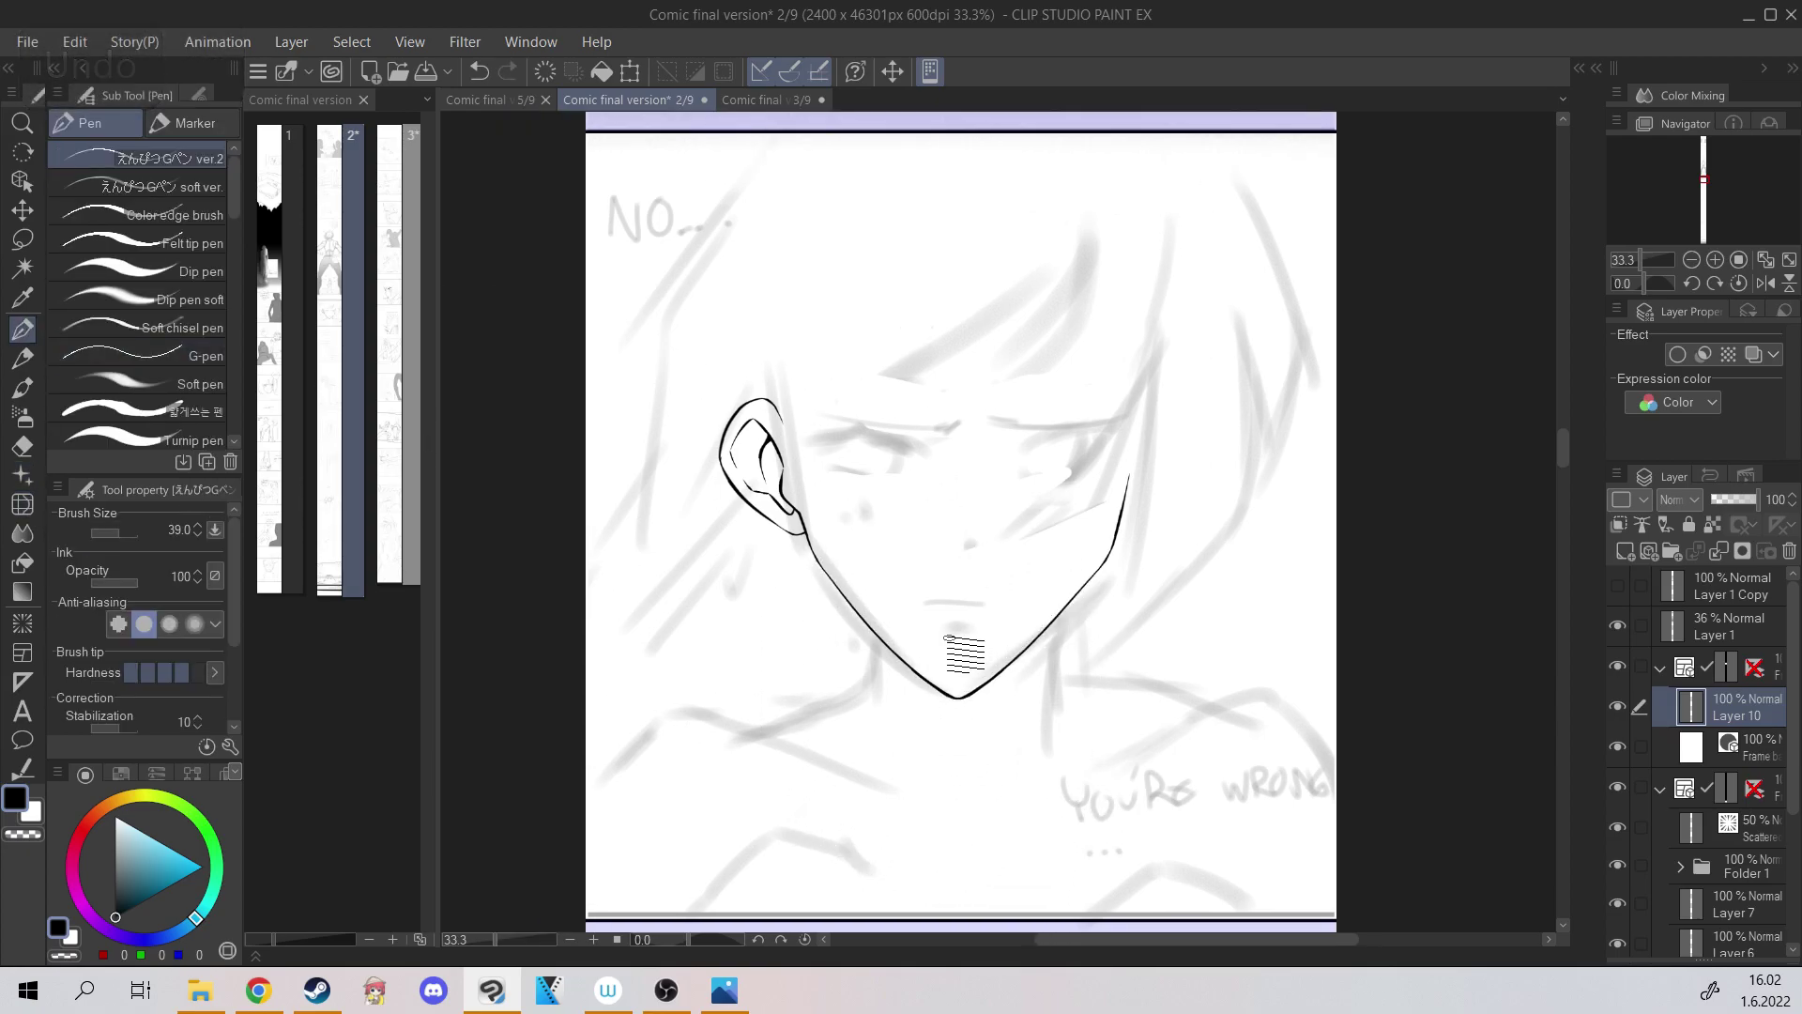
{"action": "key", "text": "ctrl+plus"}
{"action": "key", "text": "ctrl+z"}
{"action": "mouse_move", "coordinate": [1046, 589]}
{"action": "left_mouse_down"}
{"action": "mouse_move", "coordinate": [919, 589]}
{"action": "mouse_move", "coordinate": [1048, 591]}
{"action": "left_mouse_up"}
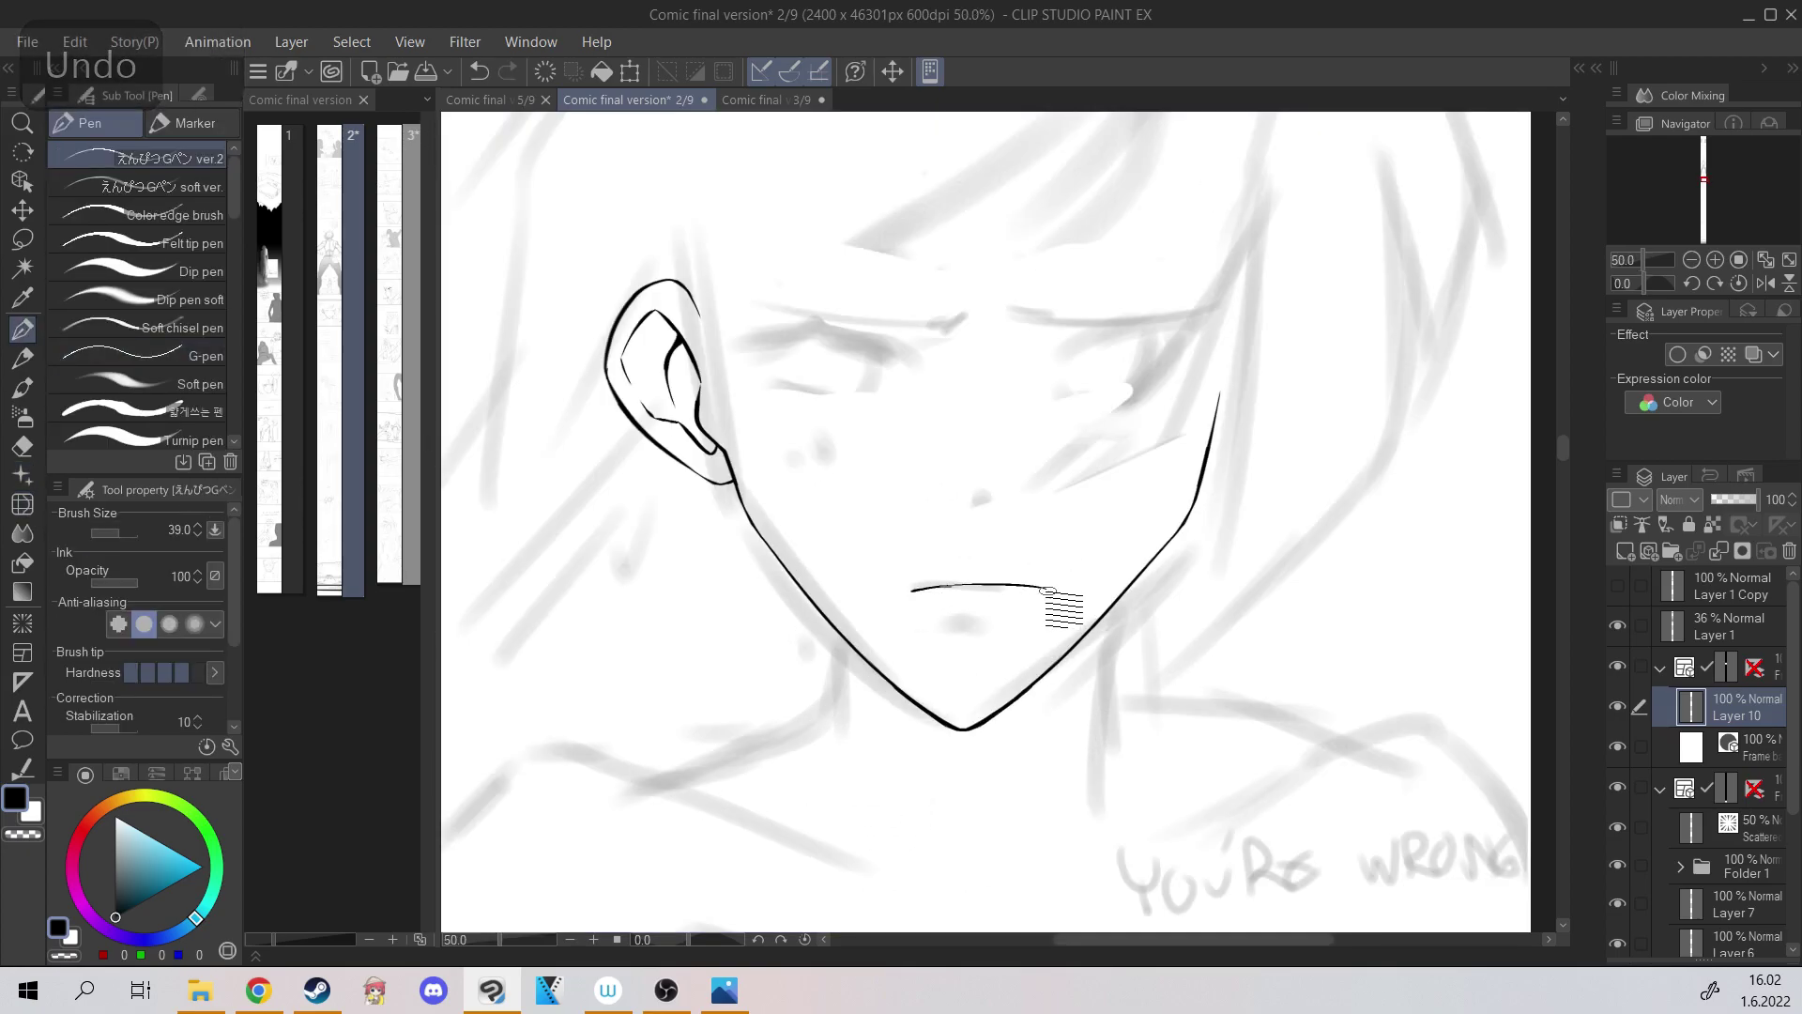
Lasso the mouth line, shift it slightly toward the ear side of the face and deselect.
{"action": "left_click_drag", "start_coordinate": [925, 381], "coordinate": [841, 383]}
{"action": "left_click", "coordinate": [22, 240]}
{"action": "mouse_move", "coordinate": [984, 534]}
{"action": "left_mouse_down"}
{"action": "mouse_move", "coordinate": [785, 573]}
{"action": "mouse_move", "coordinate": [803, 543]}
{"action": "left_mouse_up"}
{"action": "key", "text": "Delete"}
{"action": "key", "text": "ctrl+d"}
Ink the small lower-lip mark just beneath the mouth line with the pen.
{"action": "key", "text": "p"}
{"action": "key", "text": "ctrl+plus"}
{"action": "left_click_drag", "start_coordinate": [926, 610], "coordinate": [901, 621]}
{"action": "key", "text": "ctrl+minus"}
{"action": "key", "text": "ctrl+plus"}
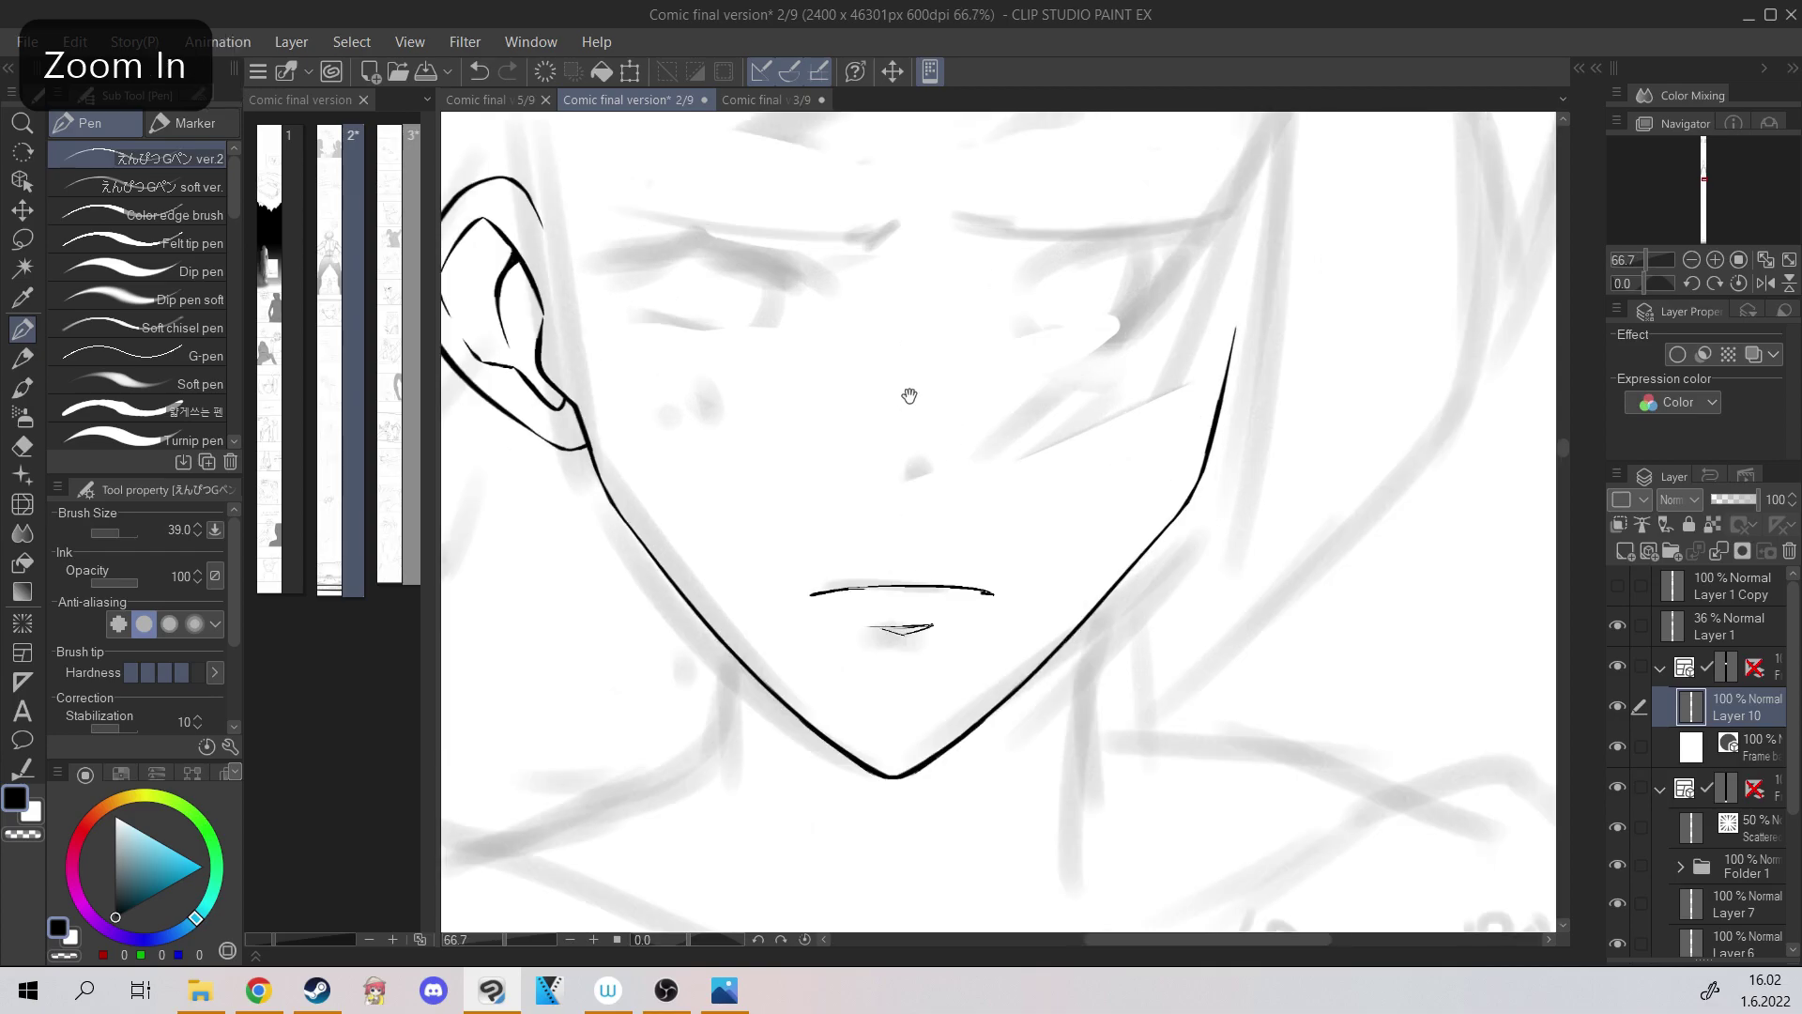
Ink the nose as a small, narrow black mark above the mouth.
{"action": "scroll", "coordinate": [925, 413], "scroll_direction": "up", "scroll_amount": 1}
{"action": "key", "text": "ctrl+z"}
{"action": "left_click_drag", "start_coordinate": [908, 454], "coordinate": [912, 479]}
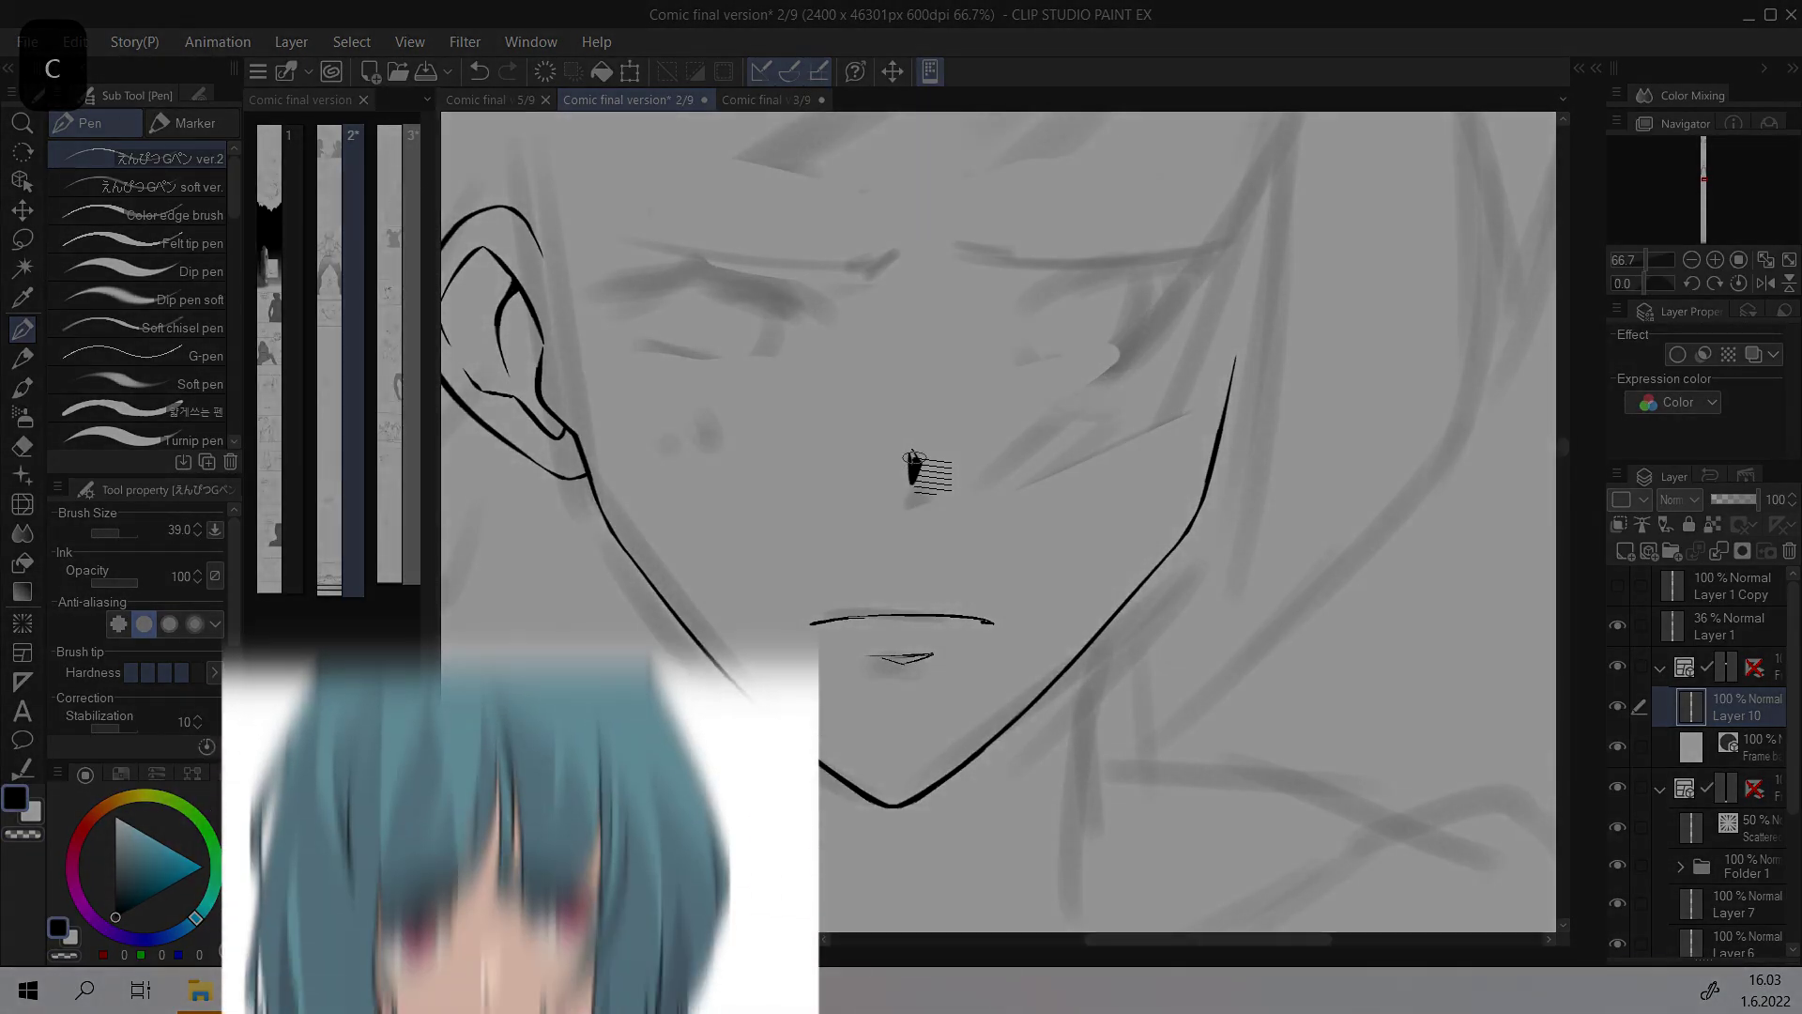
{"action": "scroll", "coordinate": [896, 464], "scroll_direction": "up", "scroll_amount": 2}
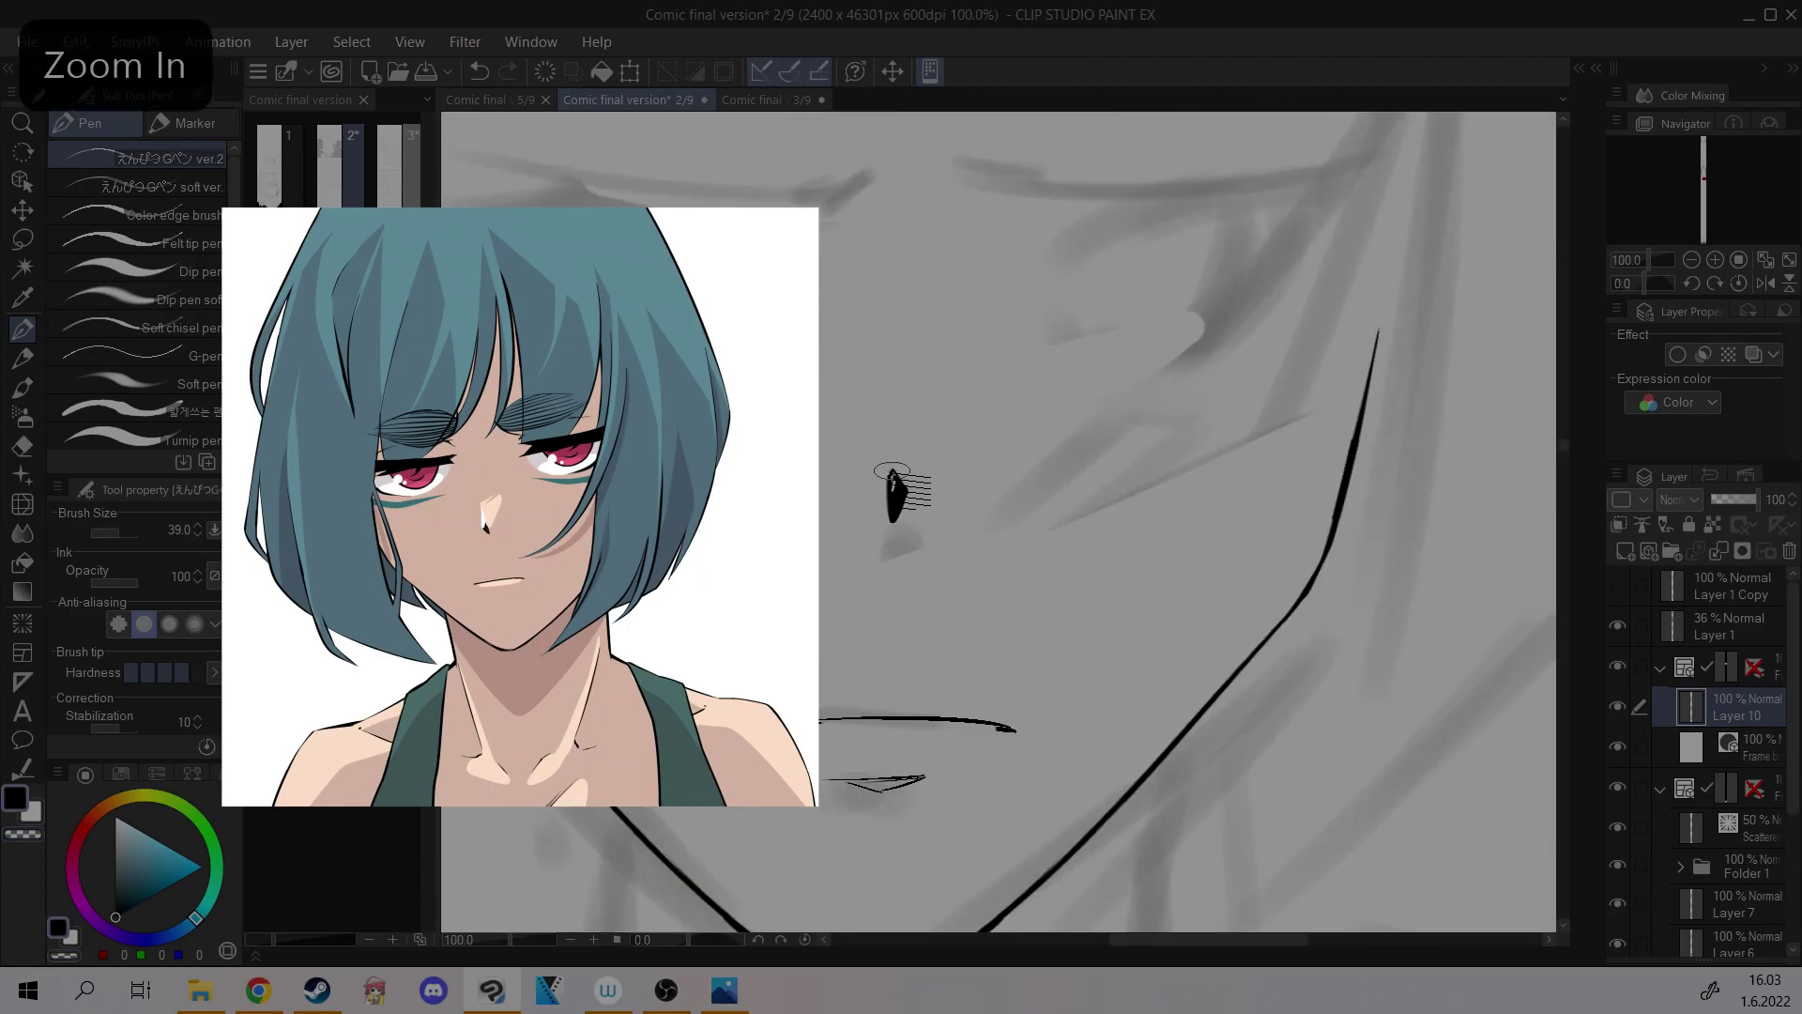
{"action": "scroll", "coordinate": [901, 493], "scroll_direction": "down", "scroll_amount": 2}
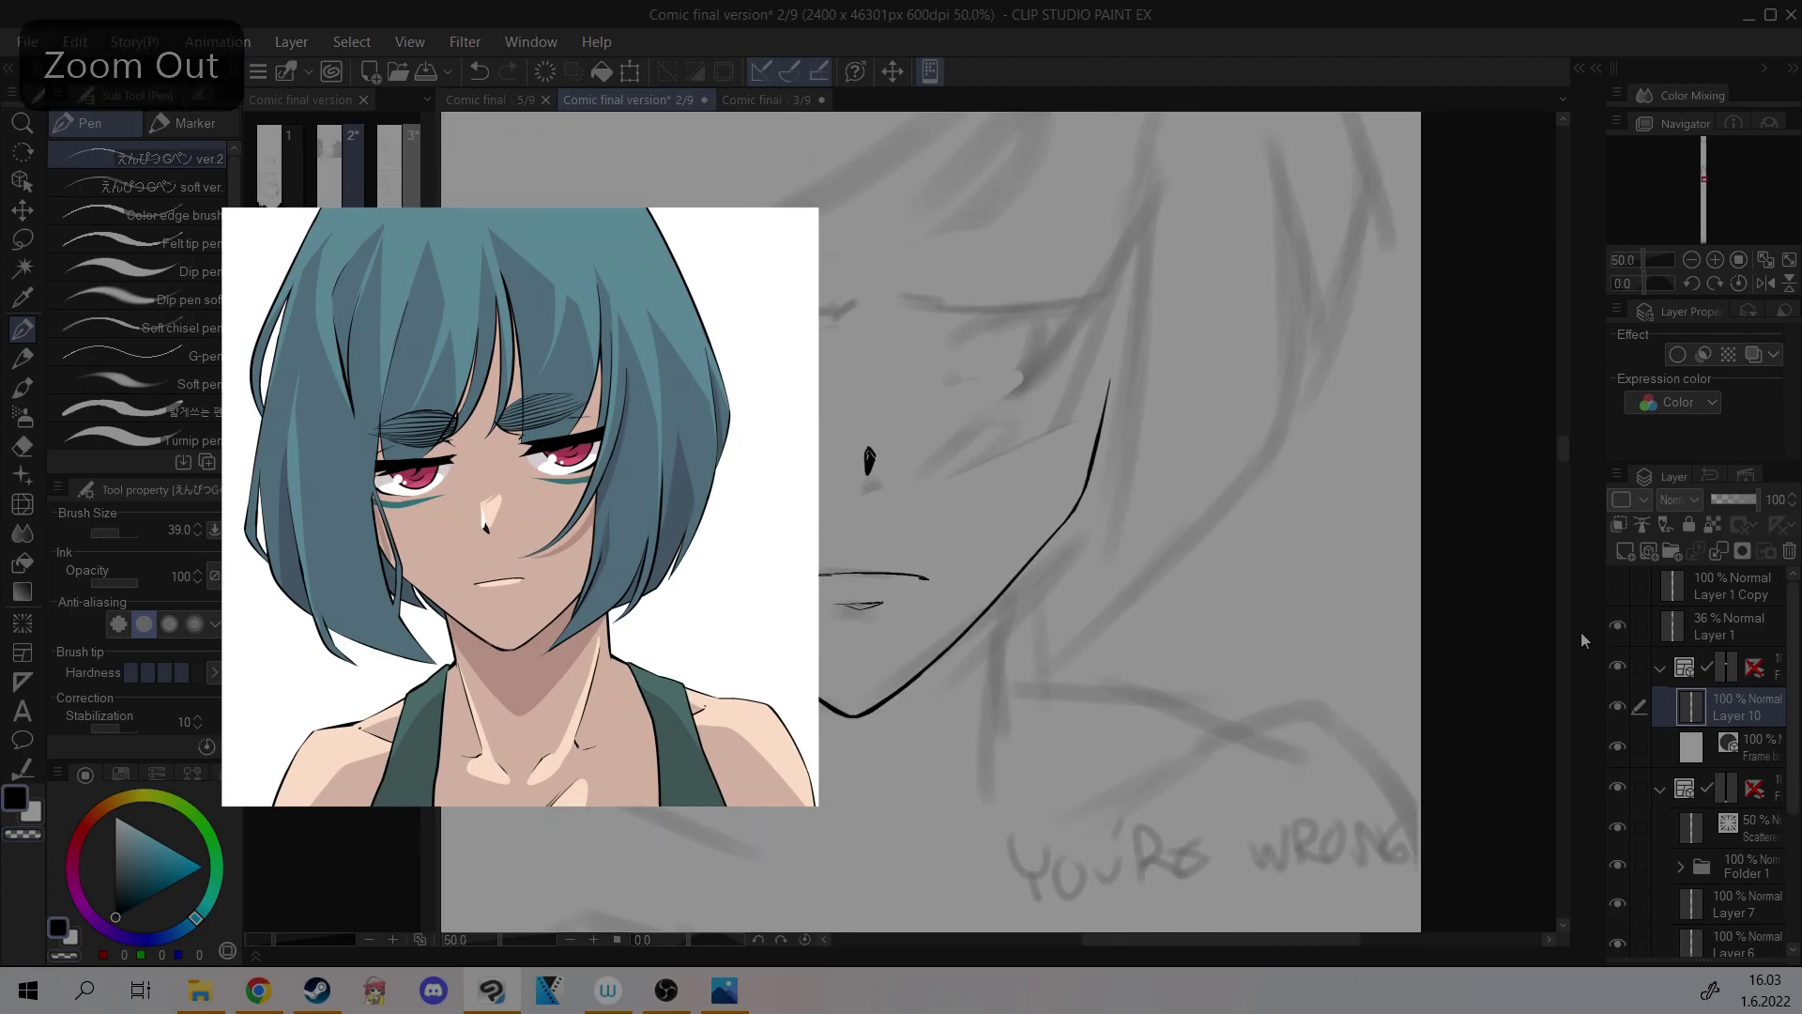
{"action": "scroll", "coordinate": [814, 677], "scroll_direction": "down", "scroll_amount": 1}
{"action": "scroll", "coordinate": [760, 592], "scroll_direction": "up", "scroll_amount": 1}
Widen the drawing view, outline the upper lash of the eye nearest the ear and reset the canvas rotation.
{"action": "left_click_drag", "start_coordinate": [432, 563], "coordinate": [348, 563]}
{"action": "key", "text": "ctrl+plus"}
{"action": "key", "text": "ctrl+z"}
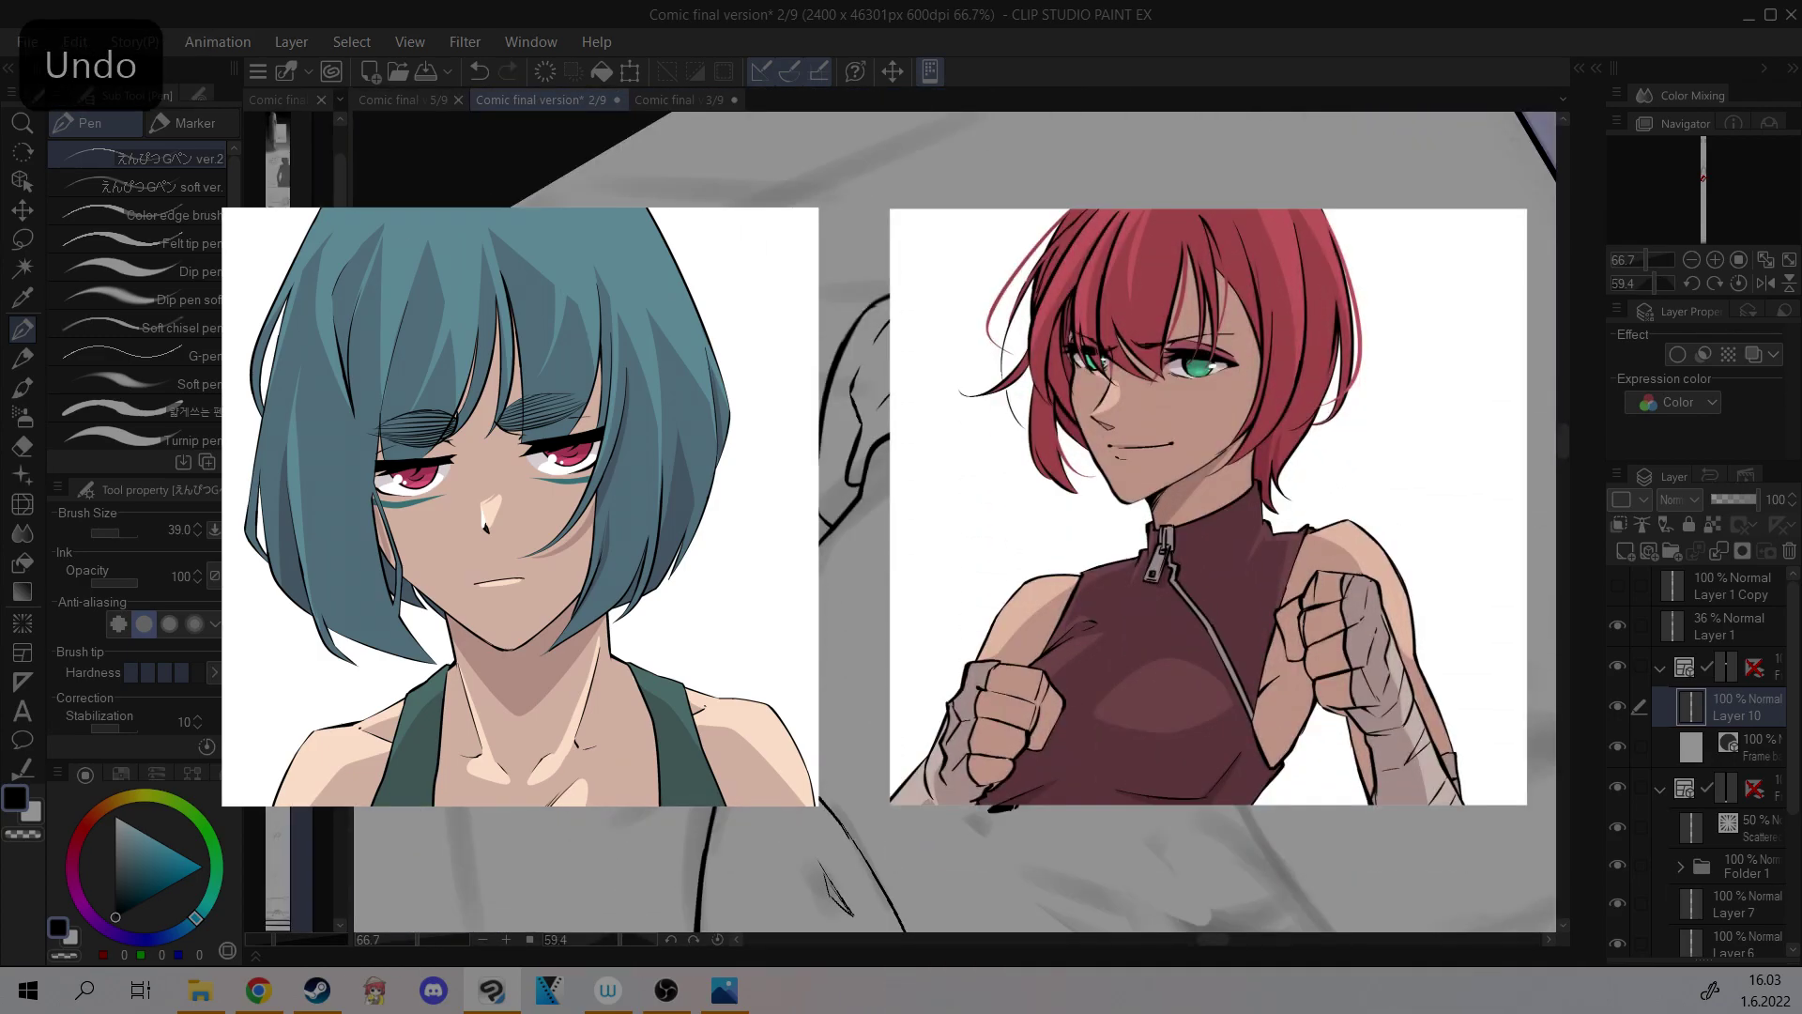
{"action": "key", "text": "ctrl+z"}
{"action": "left_click", "coordinate": [1735, 284]}
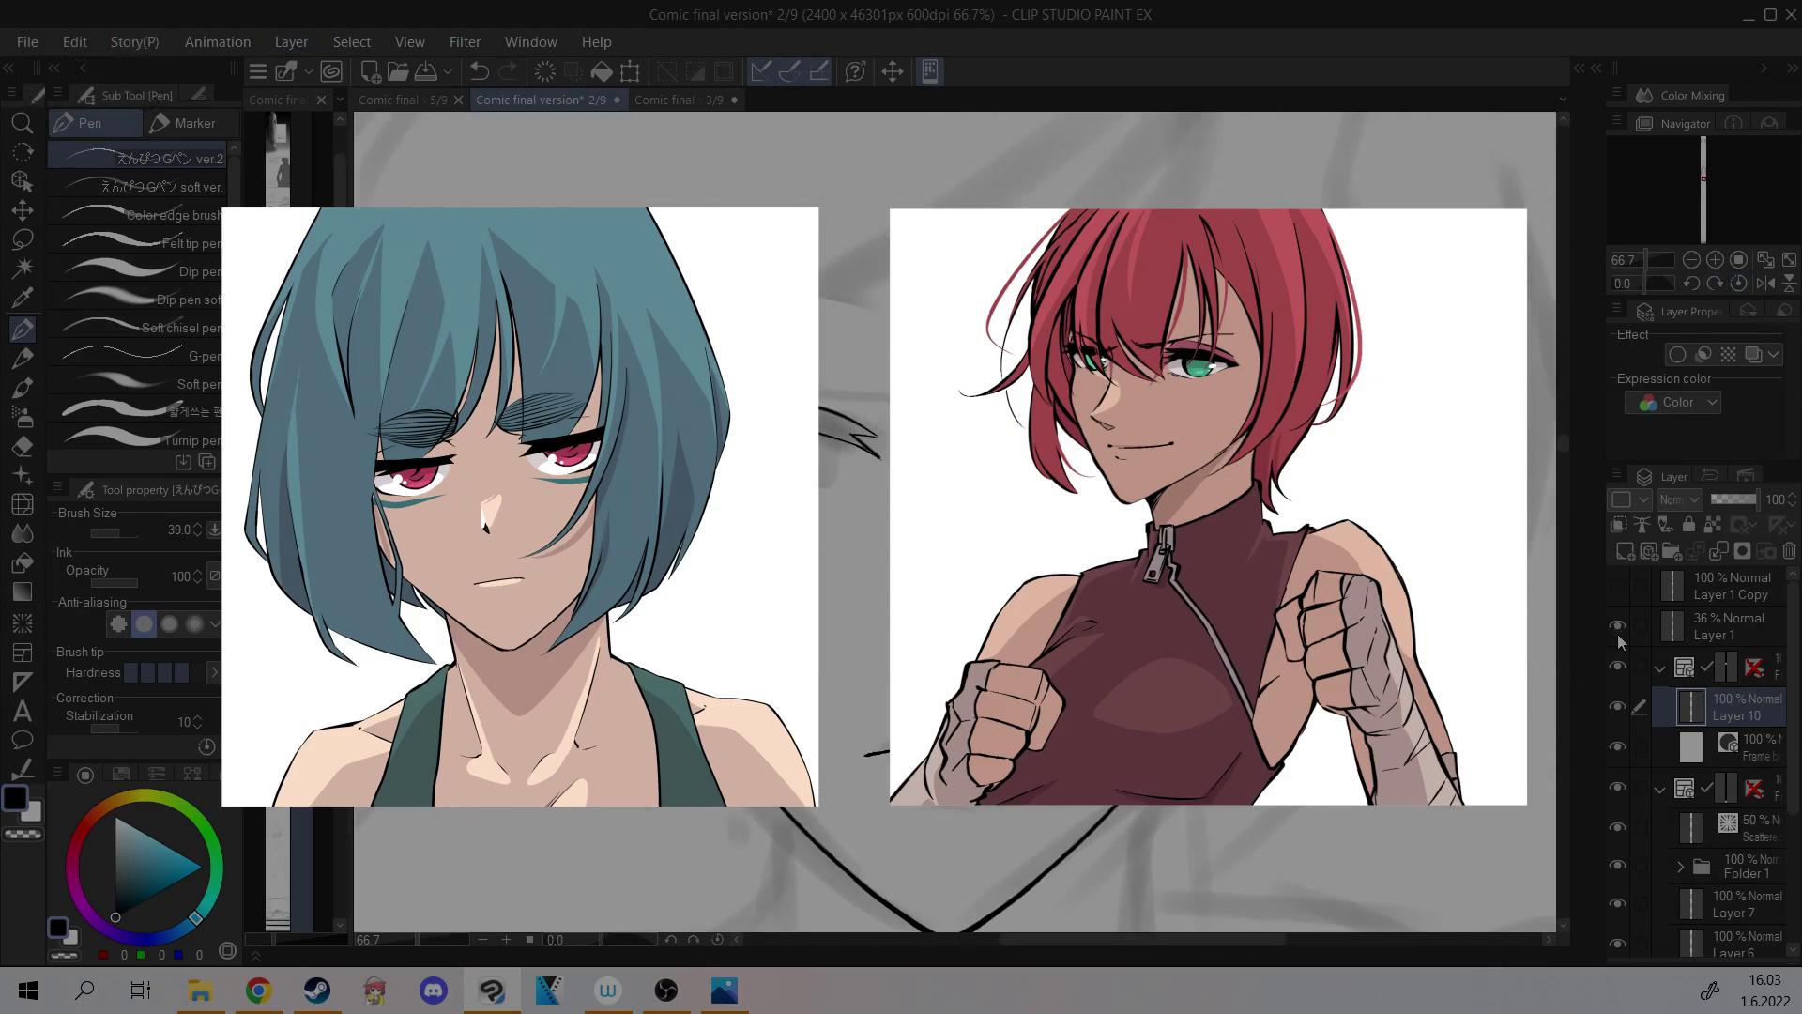
Fill the outlined upper lash with solid black.
{"action": "key", "text": "g"}
{"action": "left_click", "coordinate": [33, 338]}
{"action": "left_click", "coordinate": [1617, 625]}
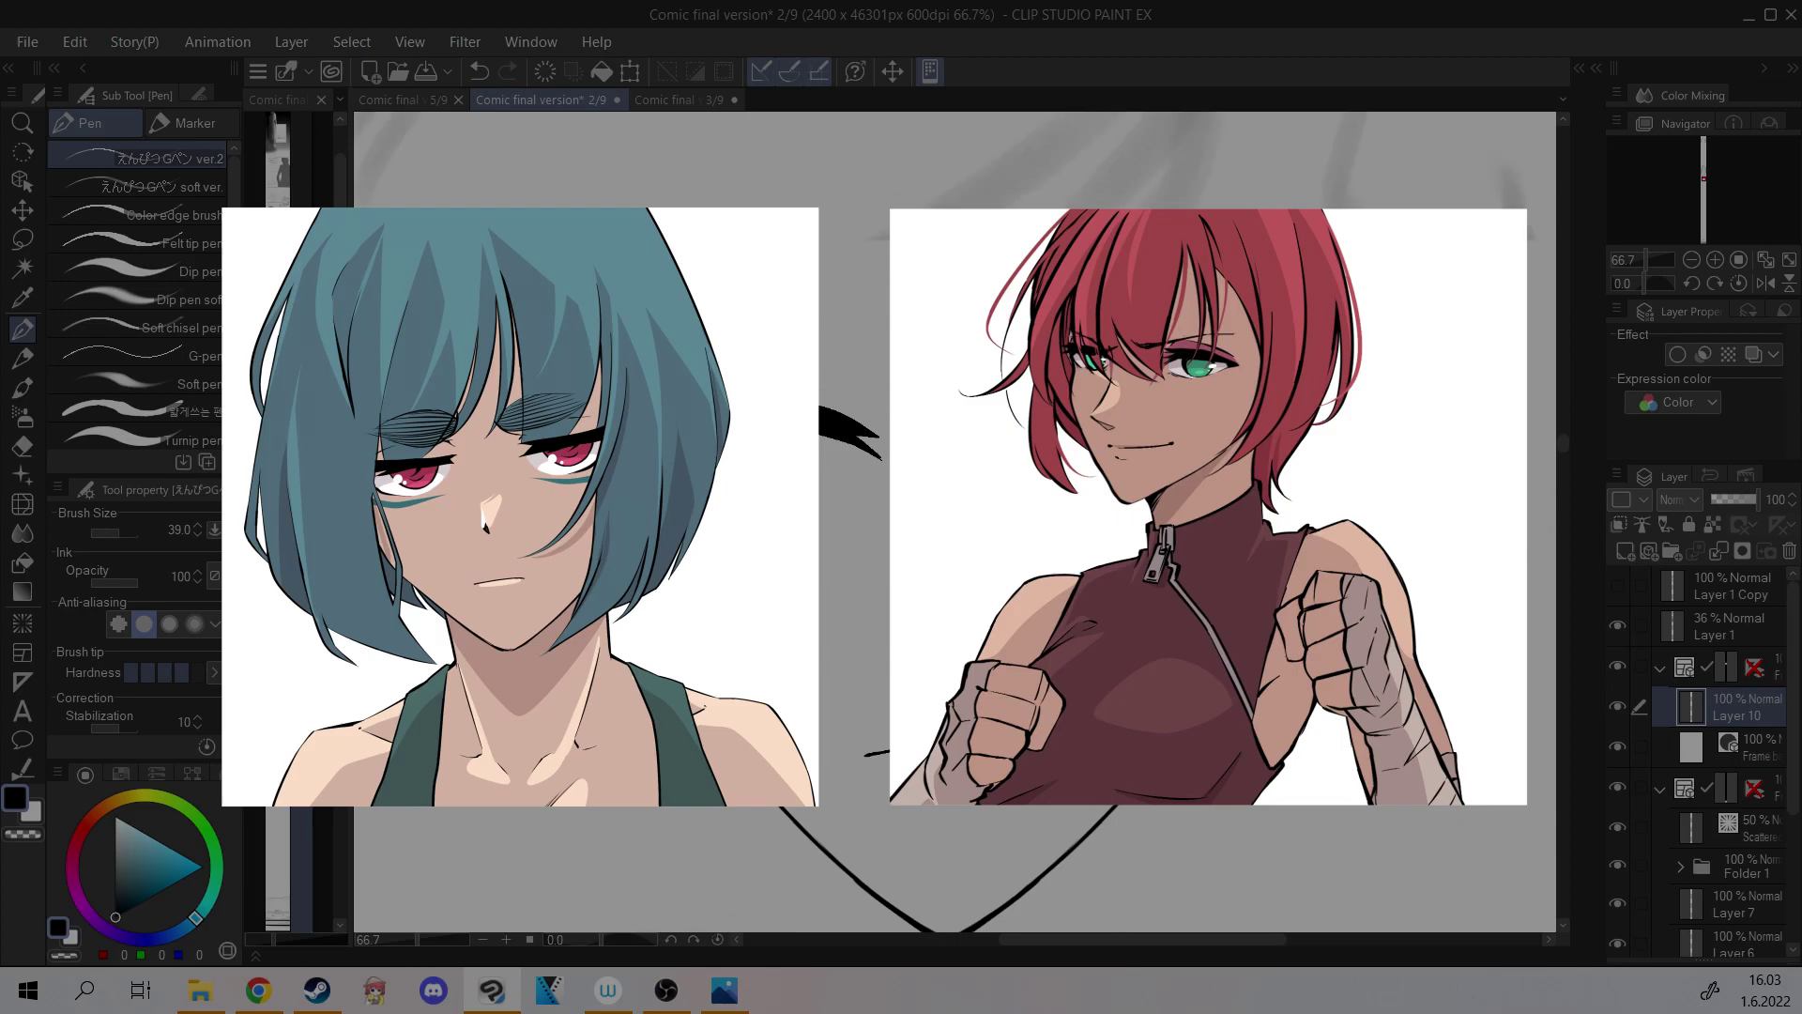
Rotate the canvas and ink the lower eyelid line beneath the filled upper lash.
{"action": "scroll", "coordinate": [798, 387], "scroll_direction": "up", "scroll_amount": 1}
{"action": "key", "text": "c"}
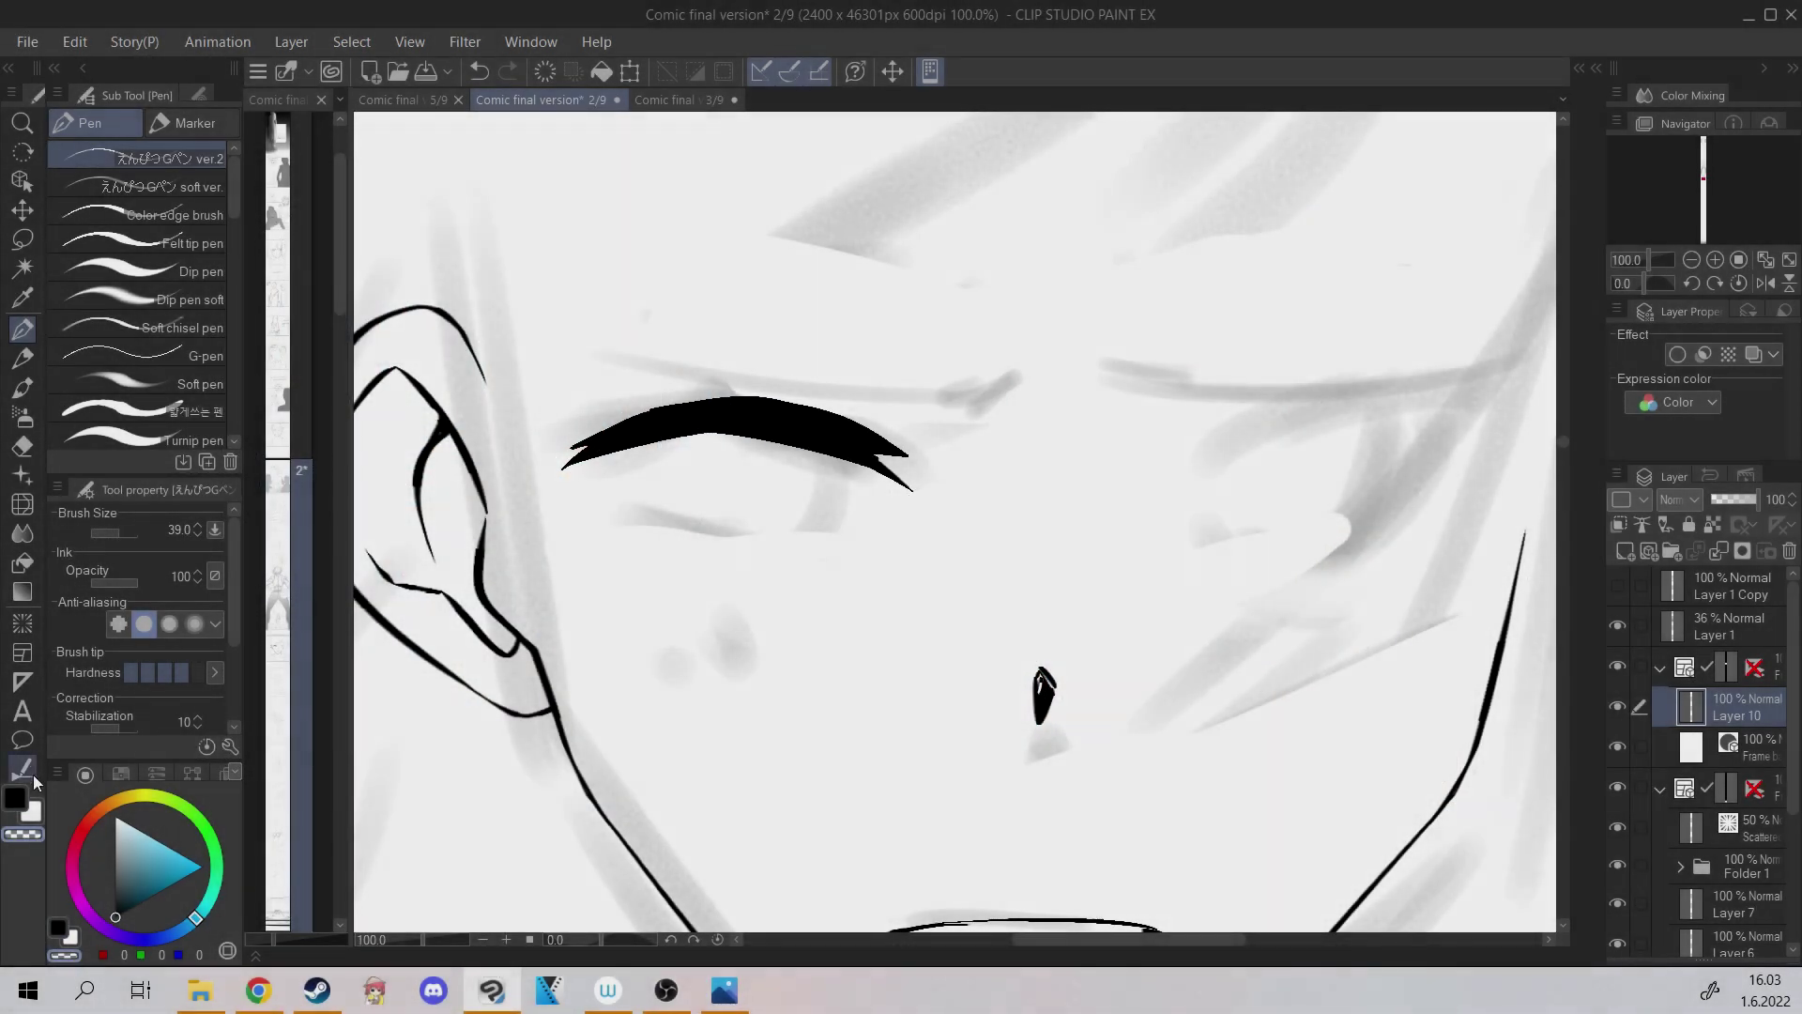
{"action": "left_click", "coordinate": [15, 798]}
{"action": "mouse_move", "coordinate": [645, 514]}
{"action": "left_mouse_down"}
{"action": "mouse_move", "coordinate": [404, 506]}
{"action": "mouse_move", "coordinate": [627, 251]}
{"action": "left_mouse_up"}
{"action": "left_click_drag", "start_coordinate": [849, 464], "coordinate": [691, 367]}
{"action": "key", "text": "ctrl+z"}
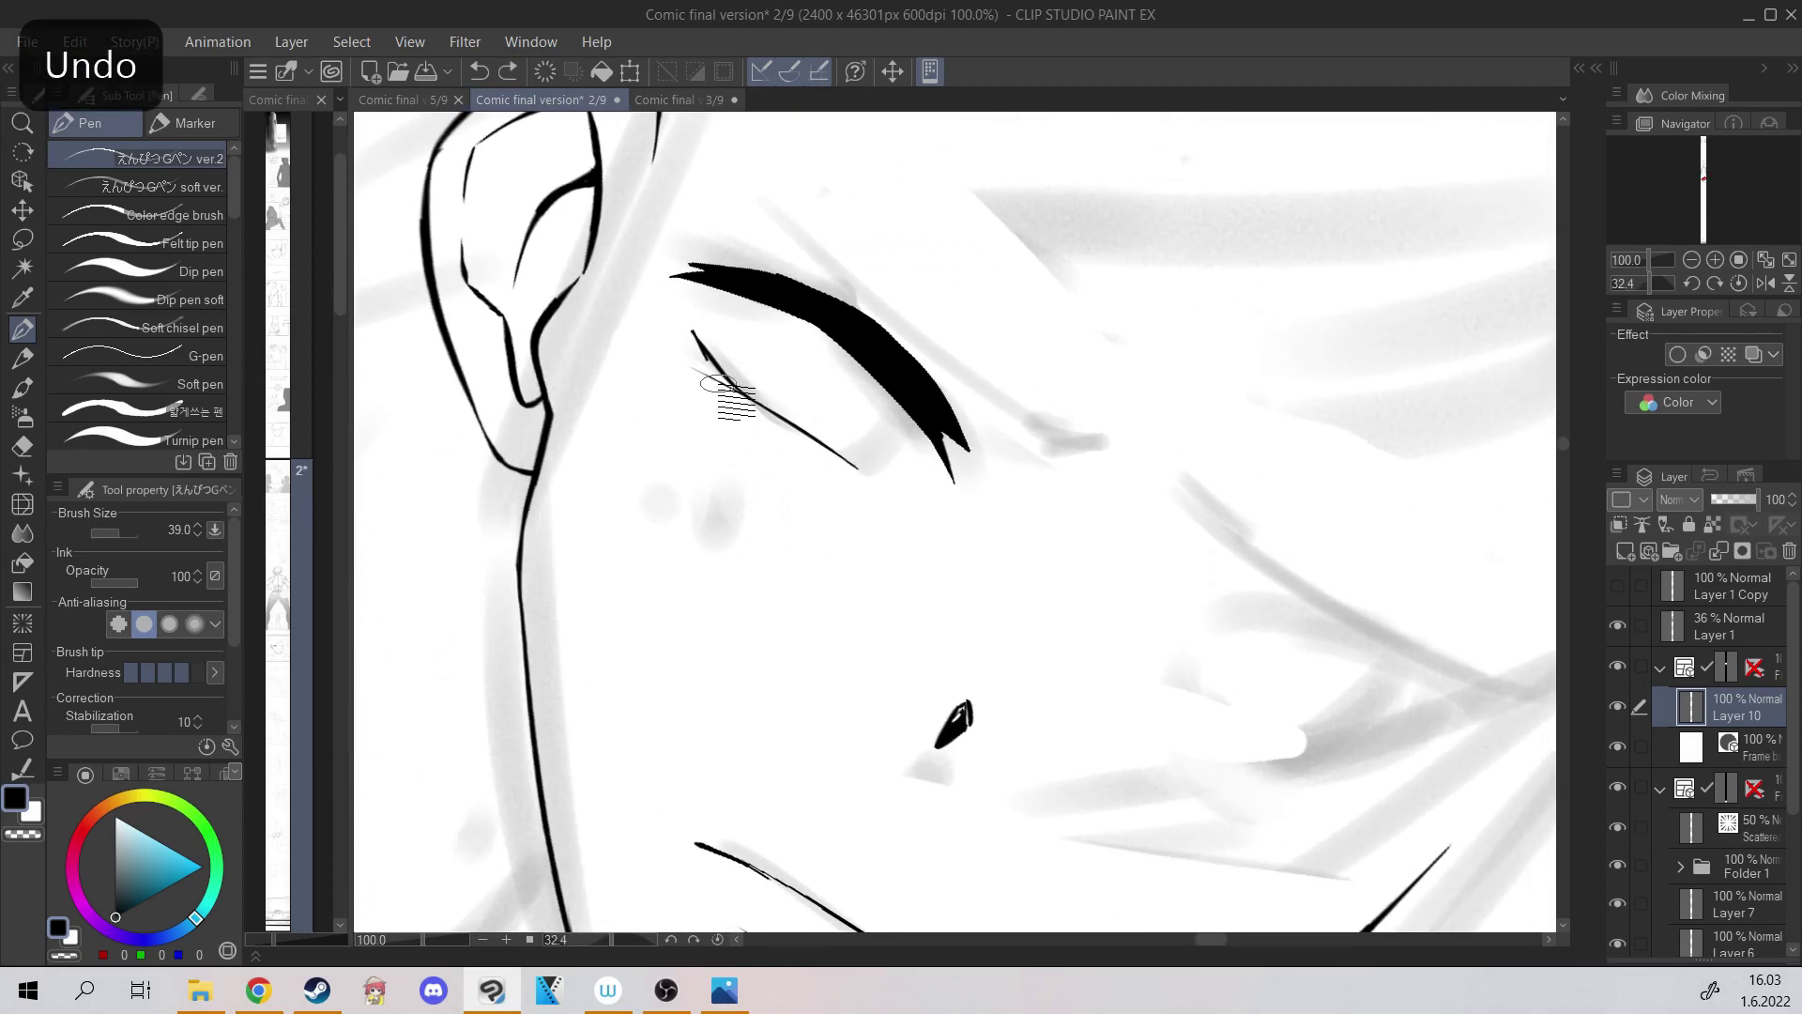
Hide the Layer 1 sketch and fill the outer tip of the lower lash with black.
{"action": "key", "text": "c"}
{"action": "left_click", "coordinate": [1617, 626]}
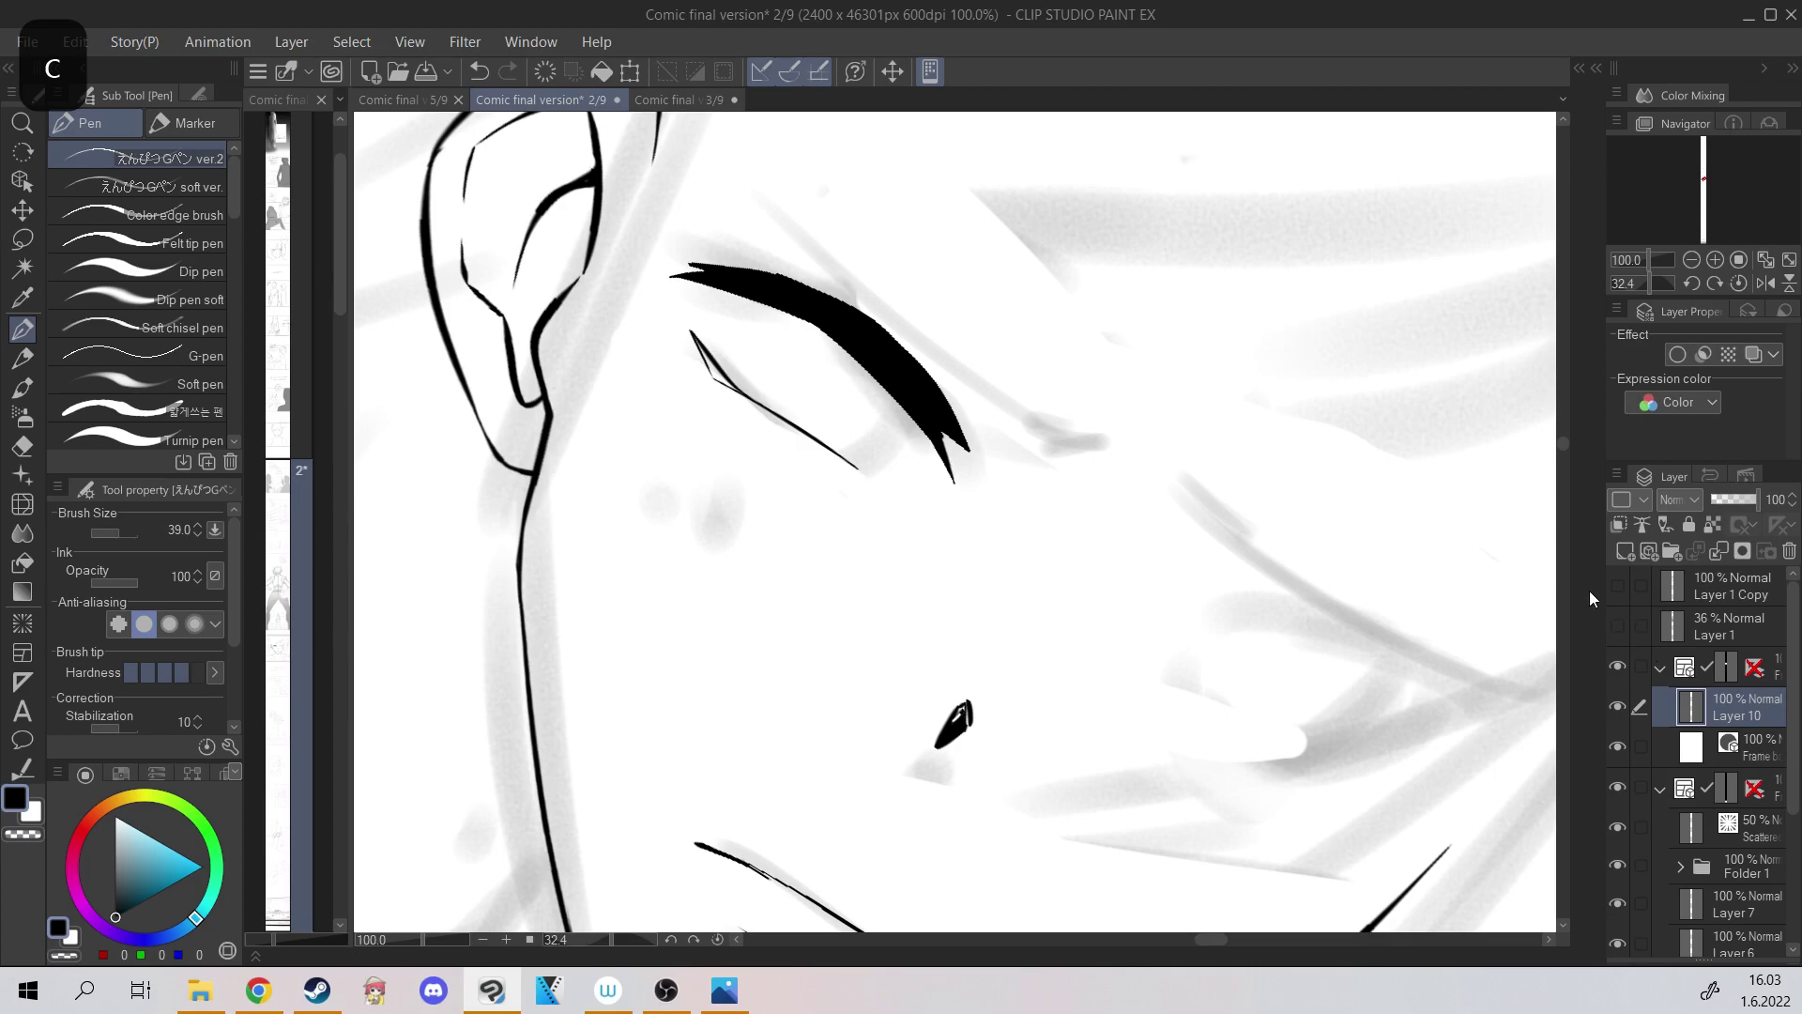
{"action": "left_click", "coordinate": [24, 568]}
{"action": "left_click_drag", "start_coordinate": [674, 316], "coordinate": [670, 300]}
{"action": "left_click", "coordinate": [22, 329]}
Refine the lower eyelid line, show the Layer 1 sketch again and reset the canvas rotation.
{"action": "mouse_move", "coordinate": [764, 404]}
{"action": "left_mouse_down"}
{"action": "mouse_move", "coordinate": [865, 466]}
{"action": "mouse_move", "coordinate": [842, 466]}
{"action": "left_mouse_up"}
{"action": "key", "text": "ctrl+z"}
{"action": "key", "text": "c"}
{"action": "key", "text": "c"}
{"action": "key", "text": "ctrl+z"}
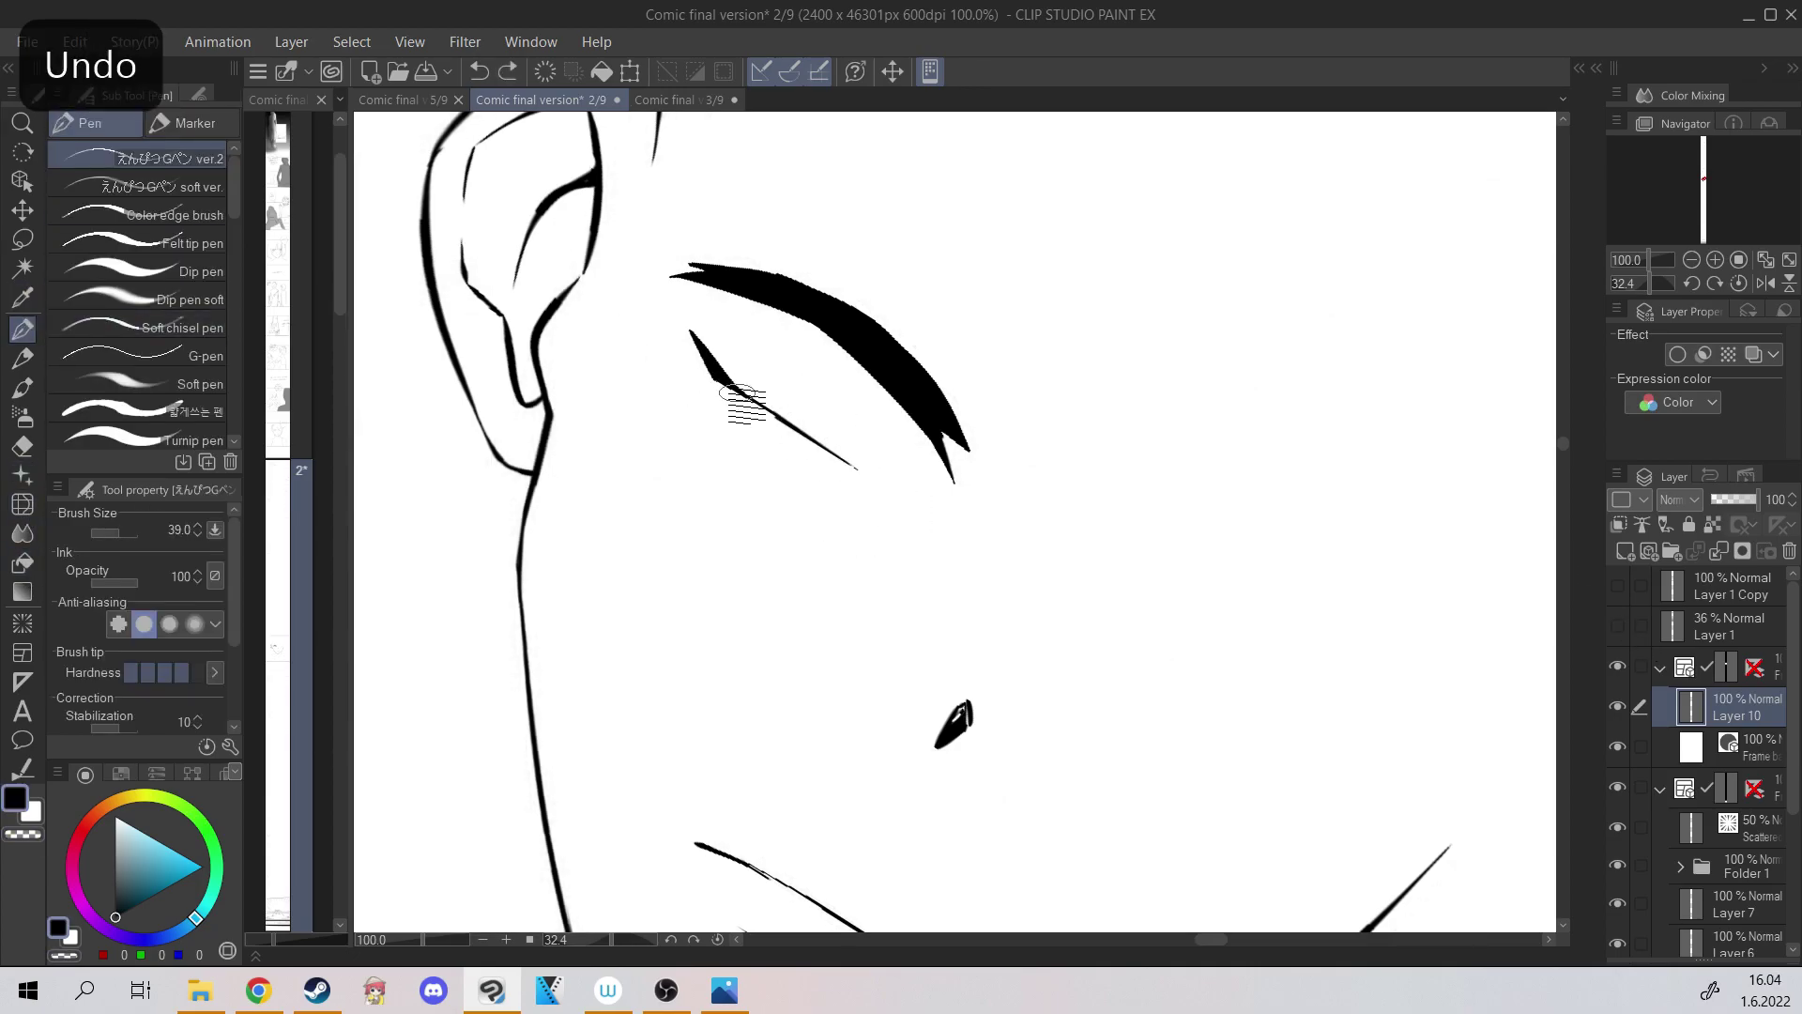
{"action": "left_click", "coordinate": [1617, 625]}
{"action": "left_click", "coordinate": [1738, 283]}
{"action": "left_click_drag", "start_coordinate": [580, 330], "coordinate": [558, 297]}
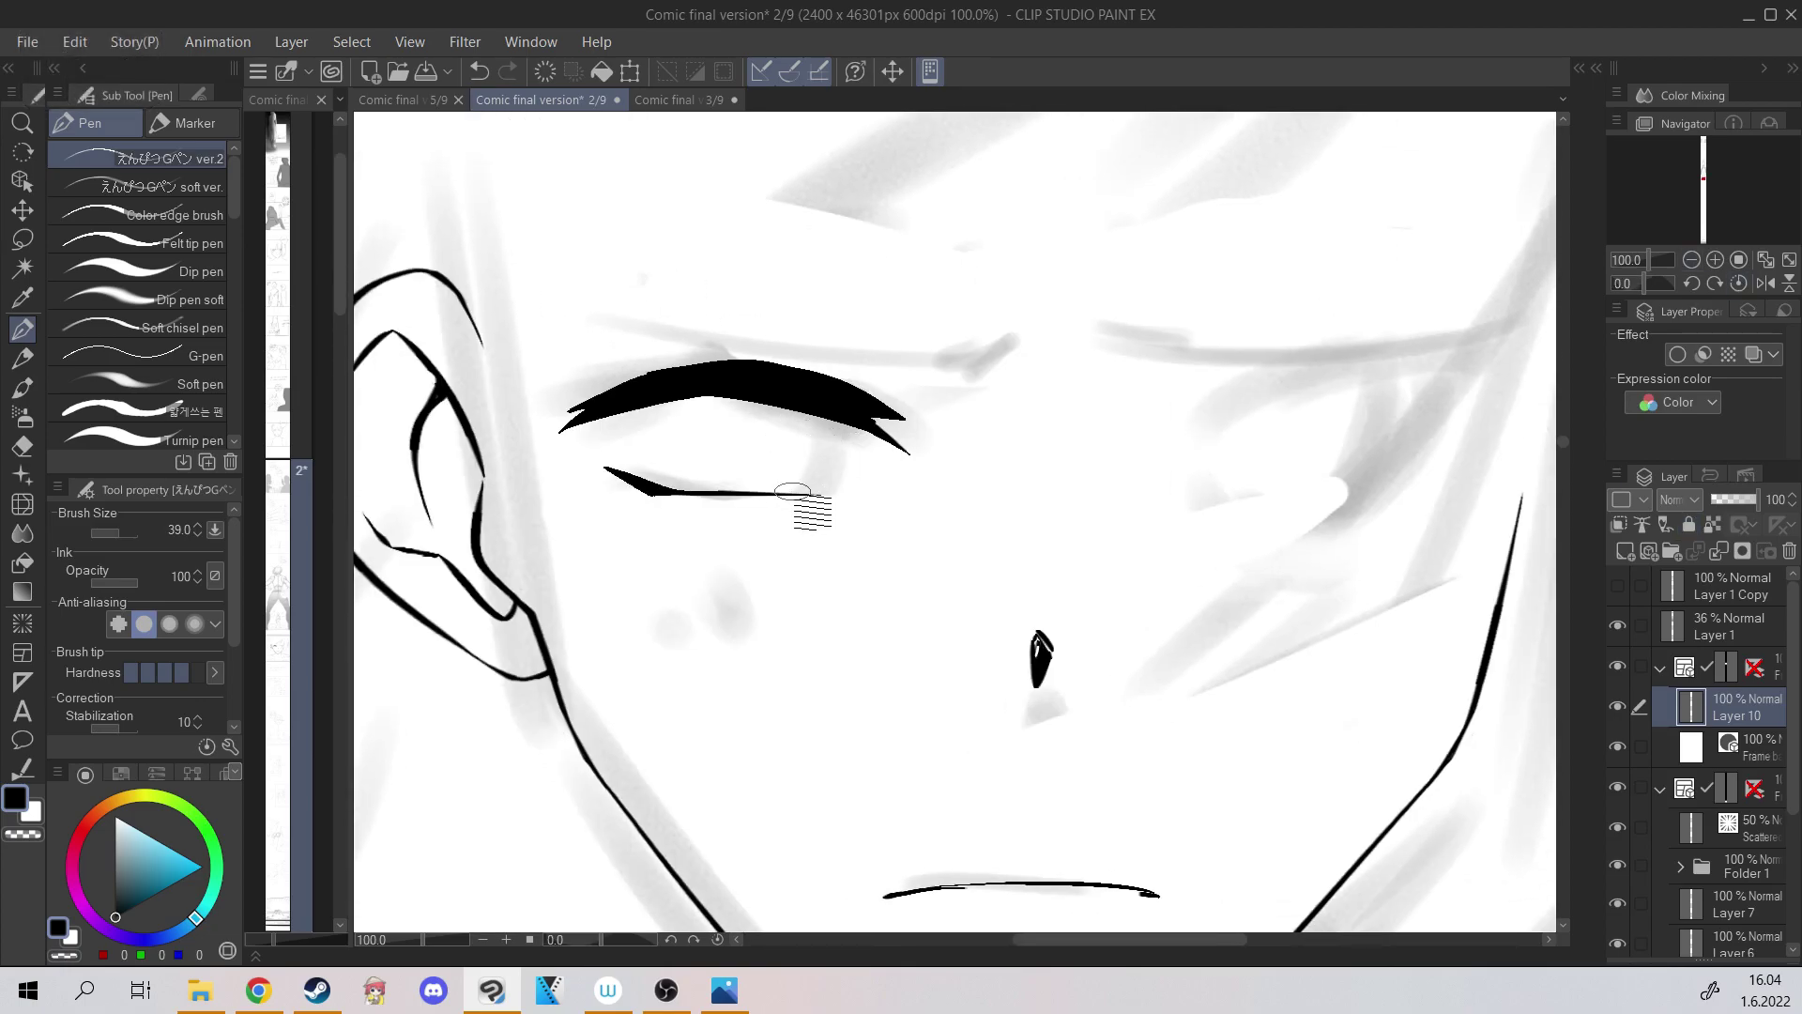
Undo the last stroke and ink the curved iris outline between the upper lash and the lower eyelid.
{"action": "key", "text": "ctrl+z"}
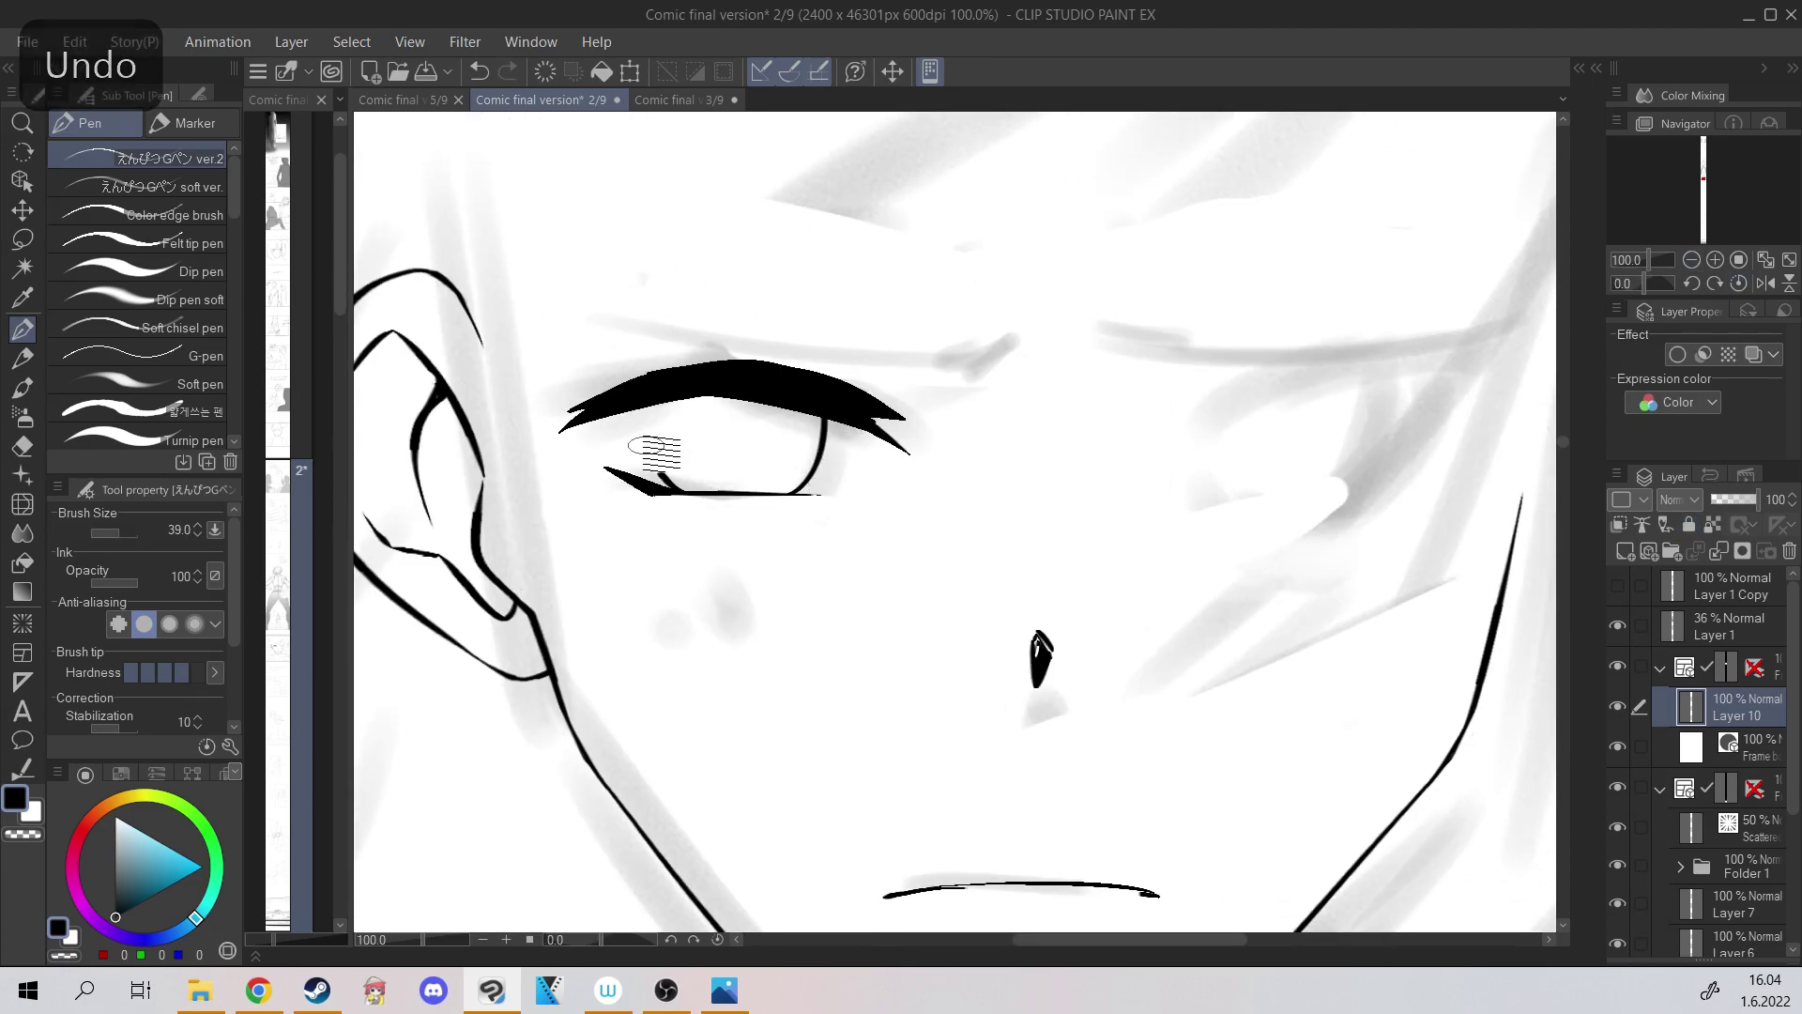
{"action": "key", "text": "ctrl+minus"}
{"action": "key", "text": "ctrl+plus"}
{"action": "key", "text": "ctrl+minus"}
Rotate the canvas, ink short crease lines above the upper lash and reset the canvas rotation.
{"action": "mouse_move", "coordinate": [639, 282]}
{"action": "left_mouse_down"}
{"action": "mouse_move", "coordinate": [526, 269]}
{"action": "mouse_move", "coordinate": [918, 244]}
{"action": "left_mouse_up"}
{"action": "mouse_move", "coordinate": [917, 244]}
{"action": "left_mouse_down"}
{"action": "mouse_move", "coordinate": [960, 516]}
{"action": "mouse_move", "coordinate": [954, 489]}
{"action": "mouse_move", "coordinate": [946, 530]}
{"action": "left_mouse_up"}
{"action": "key", "text": "ctrl+z"}
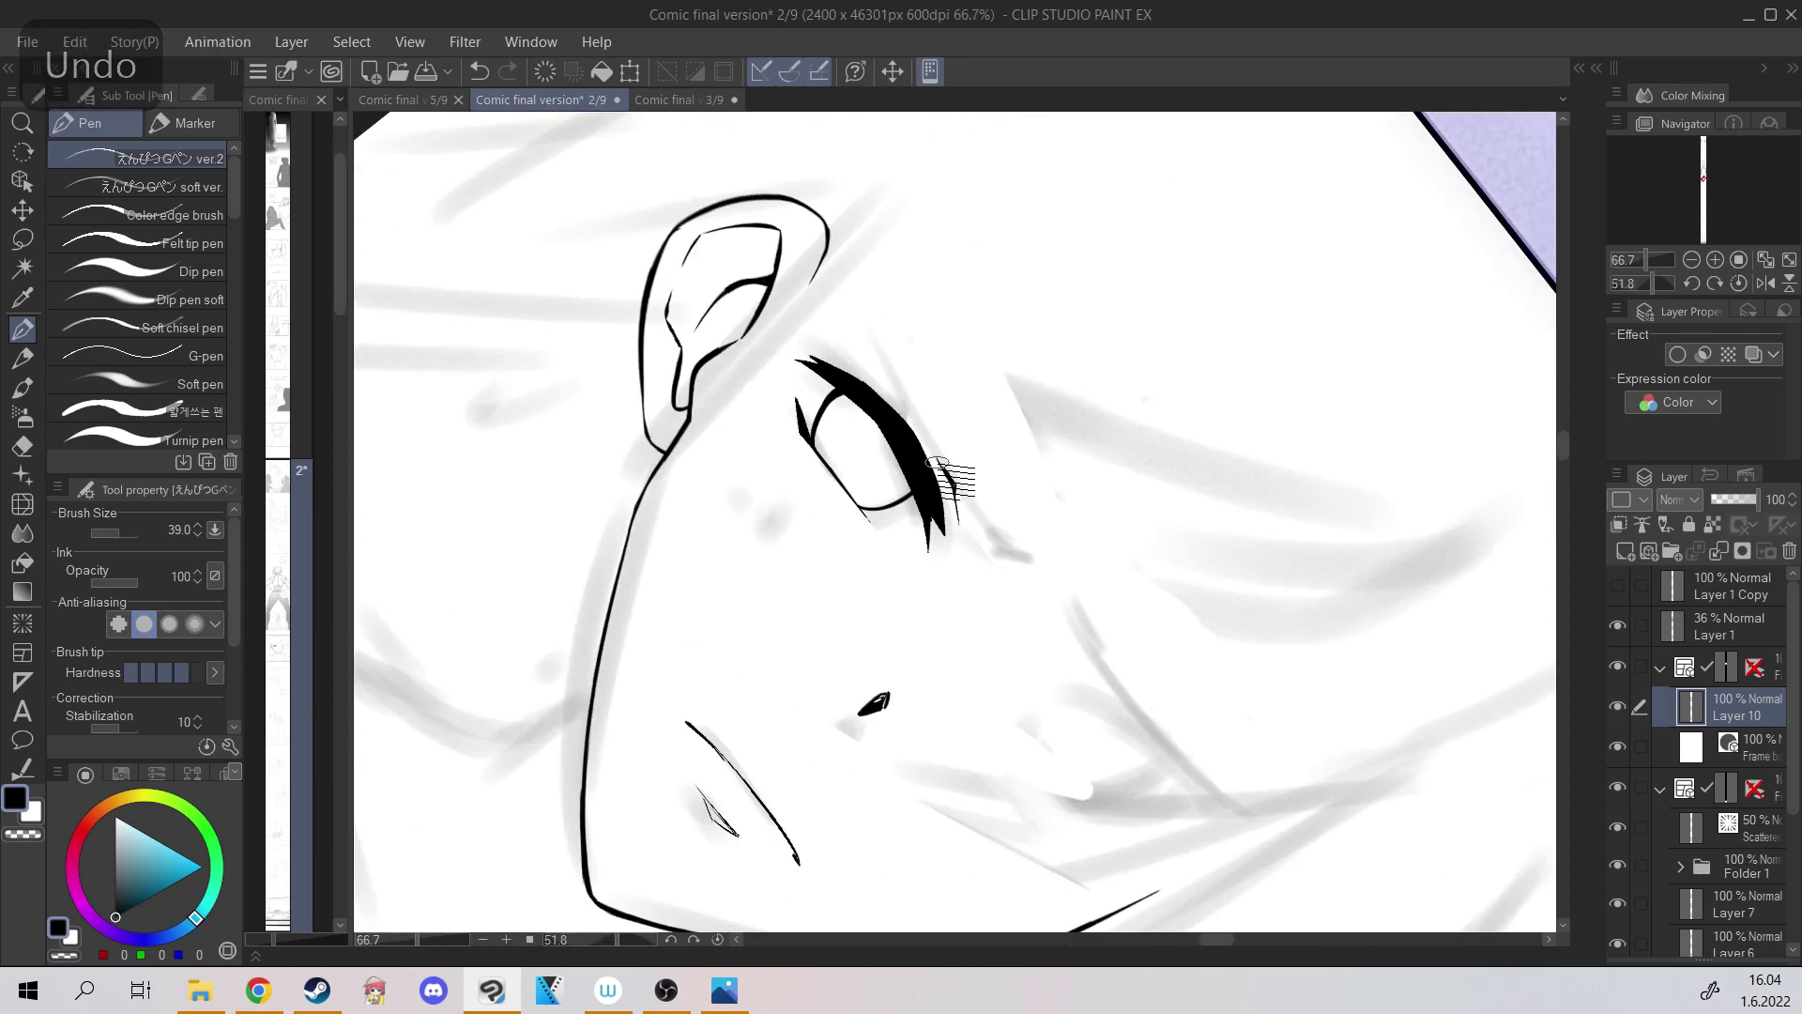
{"action": "left_click", "coordinate": [1740, 283]}
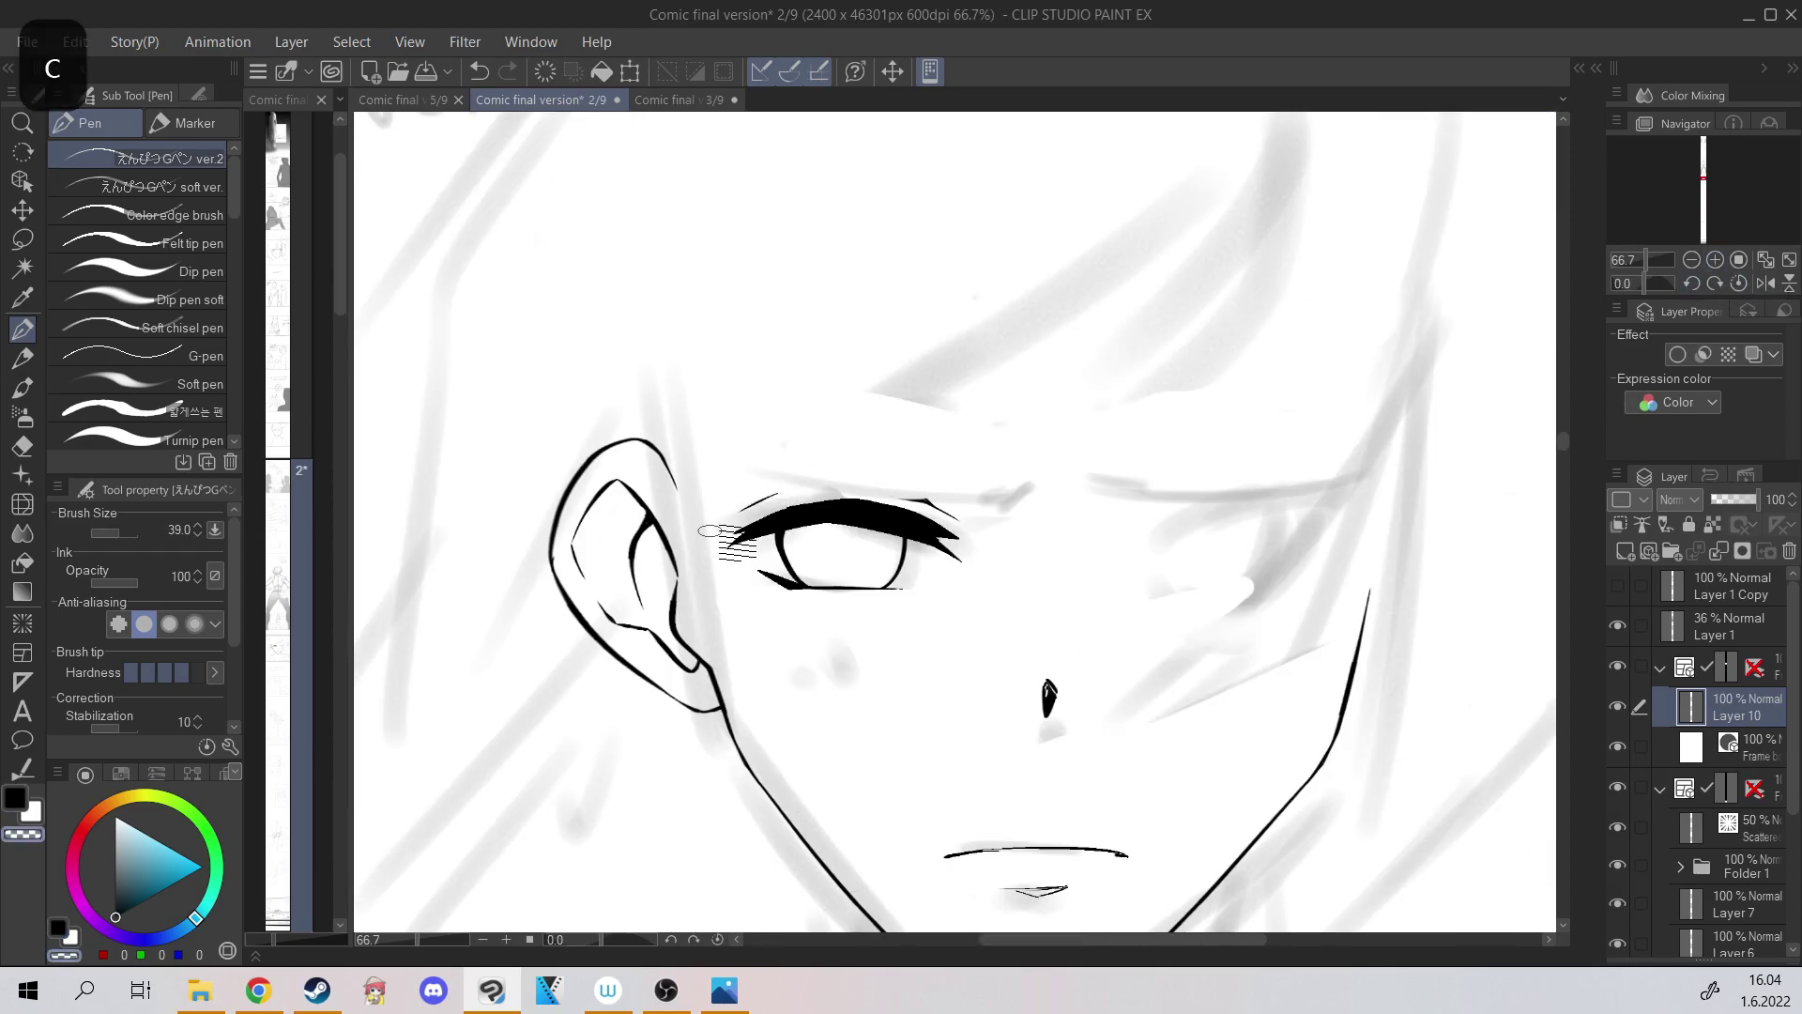
{"action": "key", "text": "c"}
Select the finished left eye and its crease lines with the Lasso precise tool.
{"action": "key", "text": "ctrl+minus"}
{"action": "left_click_drag", "start_coordinate": [712, 345], "coordinate": [599, 283]}
{"action": "left_click_drag", "start_coordinate": [819, 228], "coordinate": [807, 296]}
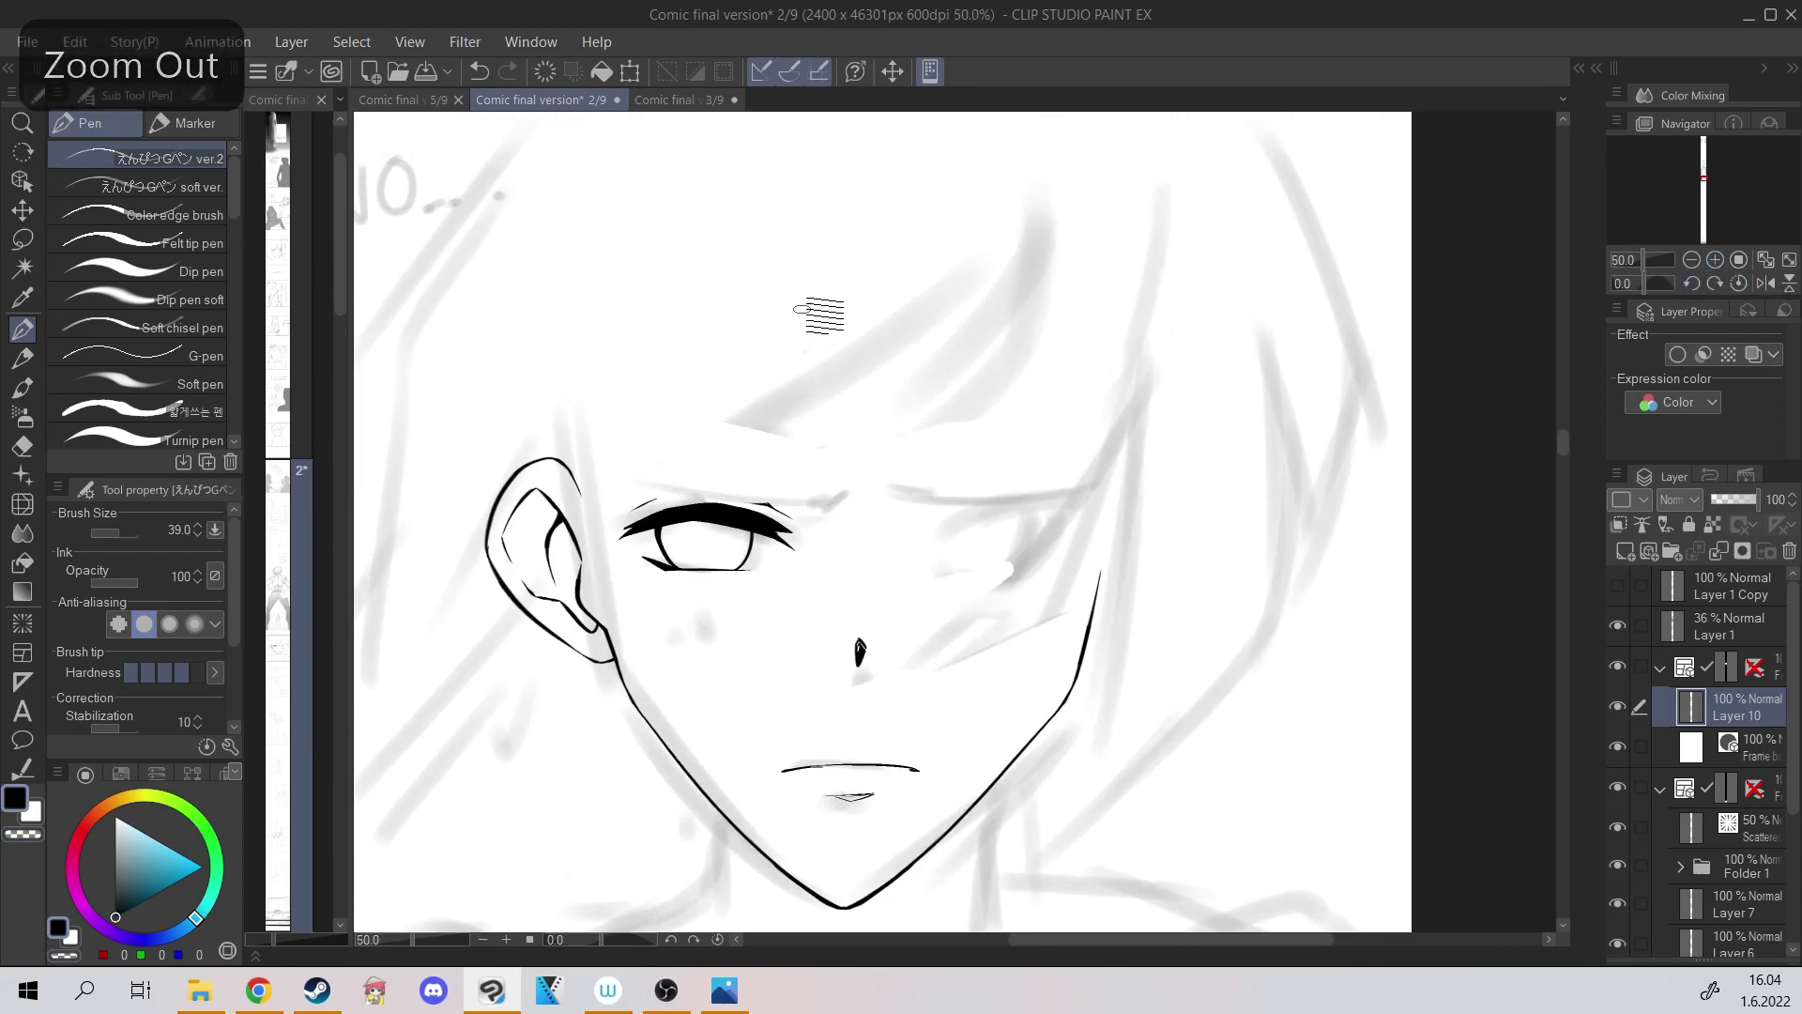
{"action": "key", "text": "ctrl+plus"}
{"action": "key", "text": "ctrl+z"}
{"action": "left_click", "coordinate": [22, 241]}
{"action": "left_click_drag", "start_coordinate": [823, 458], "coordinate": [564, 428]}
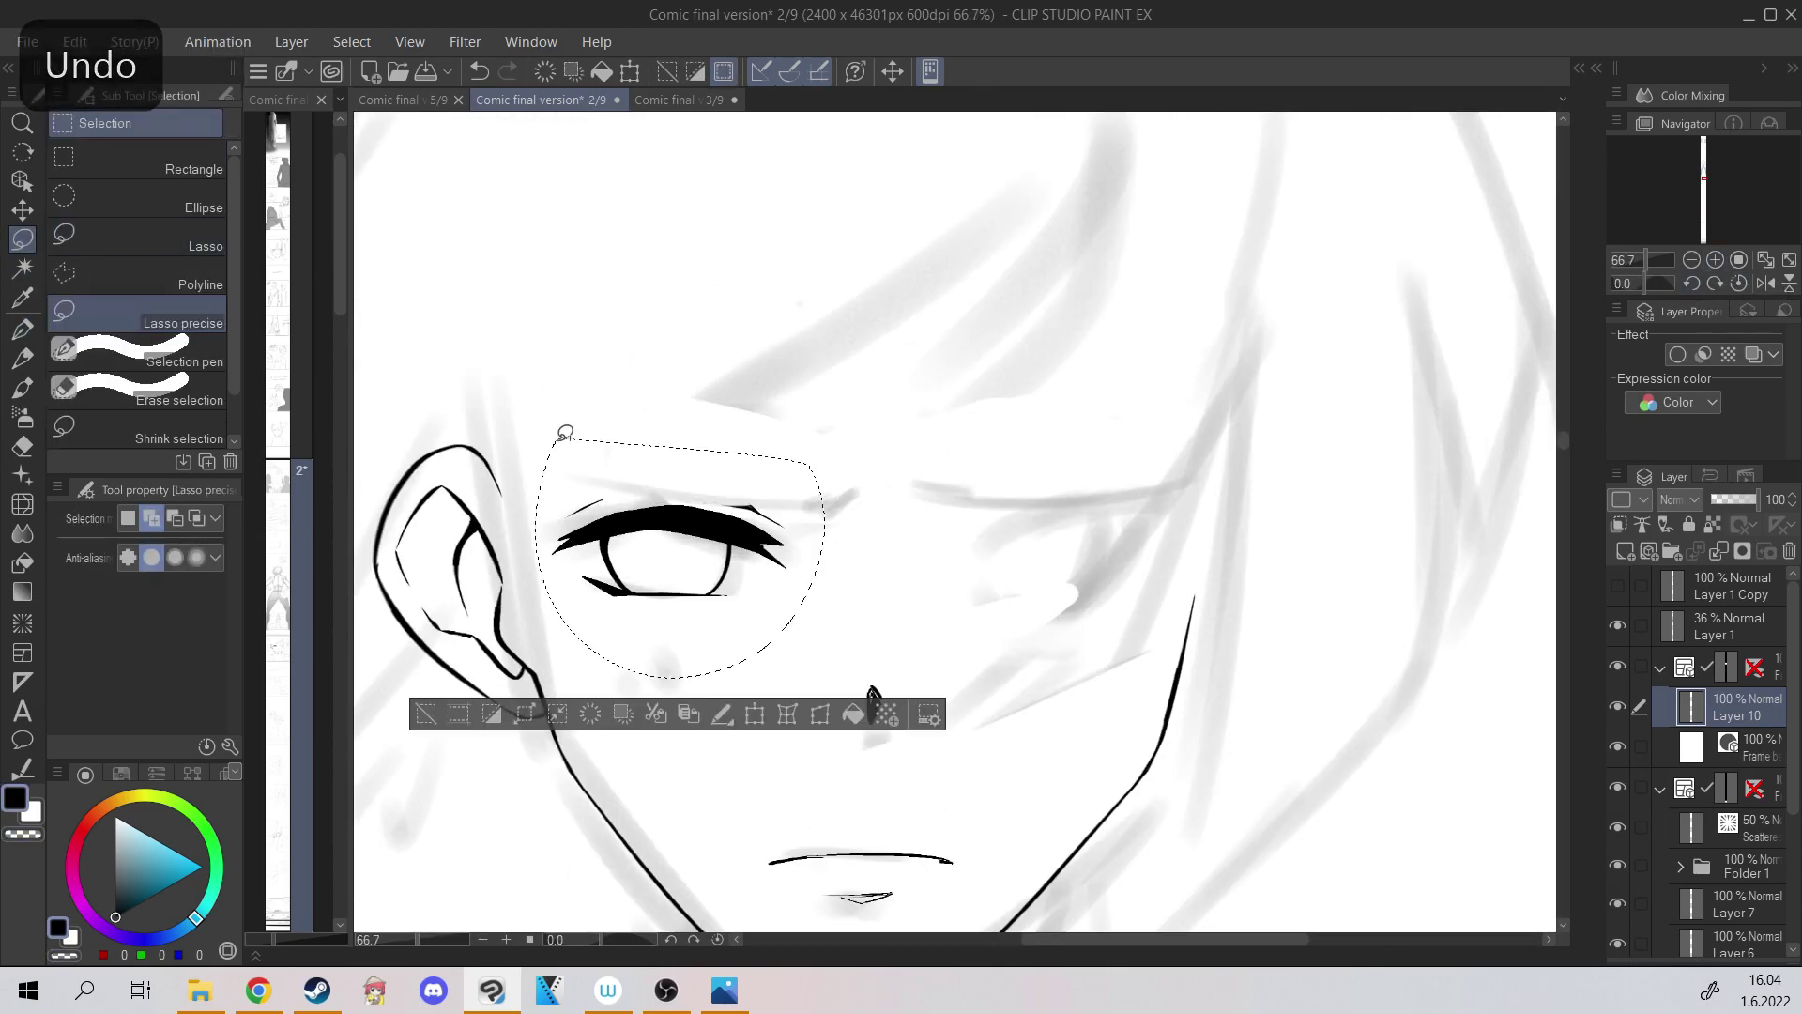
{"action": "key", "text": "ctrl+minus"}
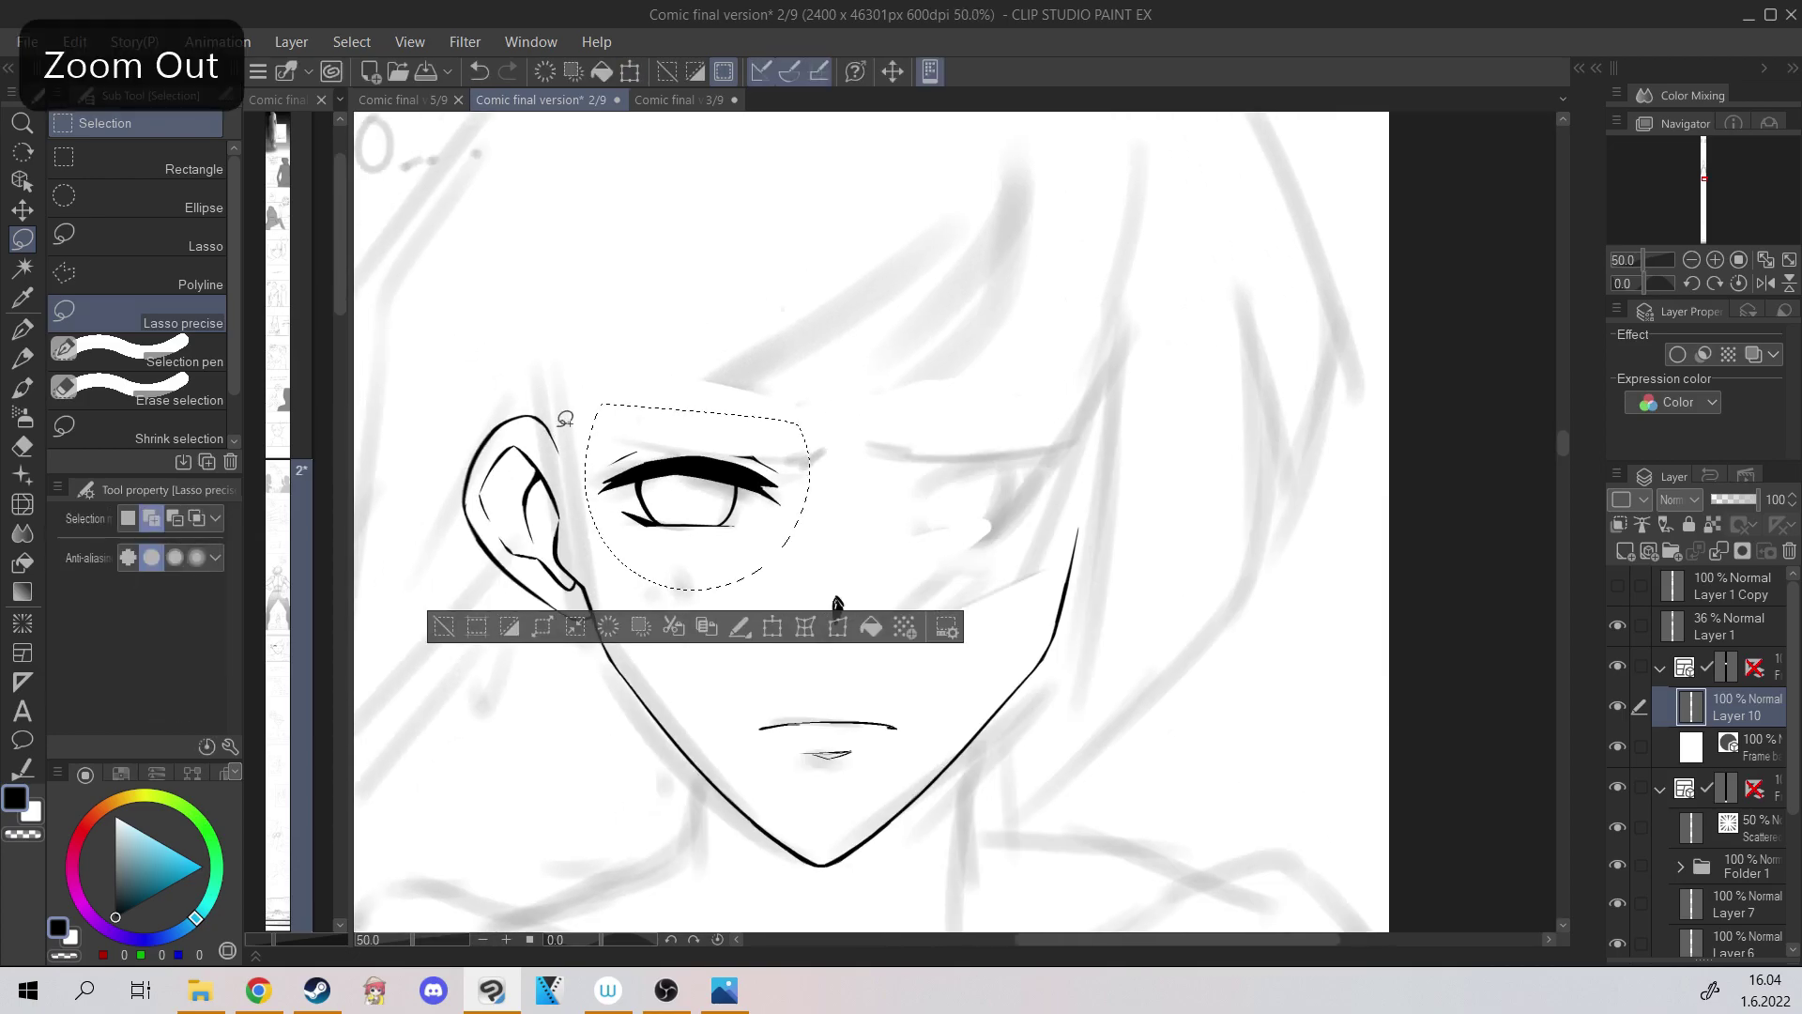
Copy the selected eye, place it mirrored as the right eye and merge it down into Layer 10.
{"action": "key", "text": "ctrl+c"}
{"action": "key", "text": "ctrl+v"}
{"action": "key", "text": "ctrl+t"}
{"action": "left_click_drag", "start_coordinate": [630, 439], "coordinate": [901, 431]}
{"action": "key", "text": "Return"}
{"action": "key", "text": "ctrl+e"}
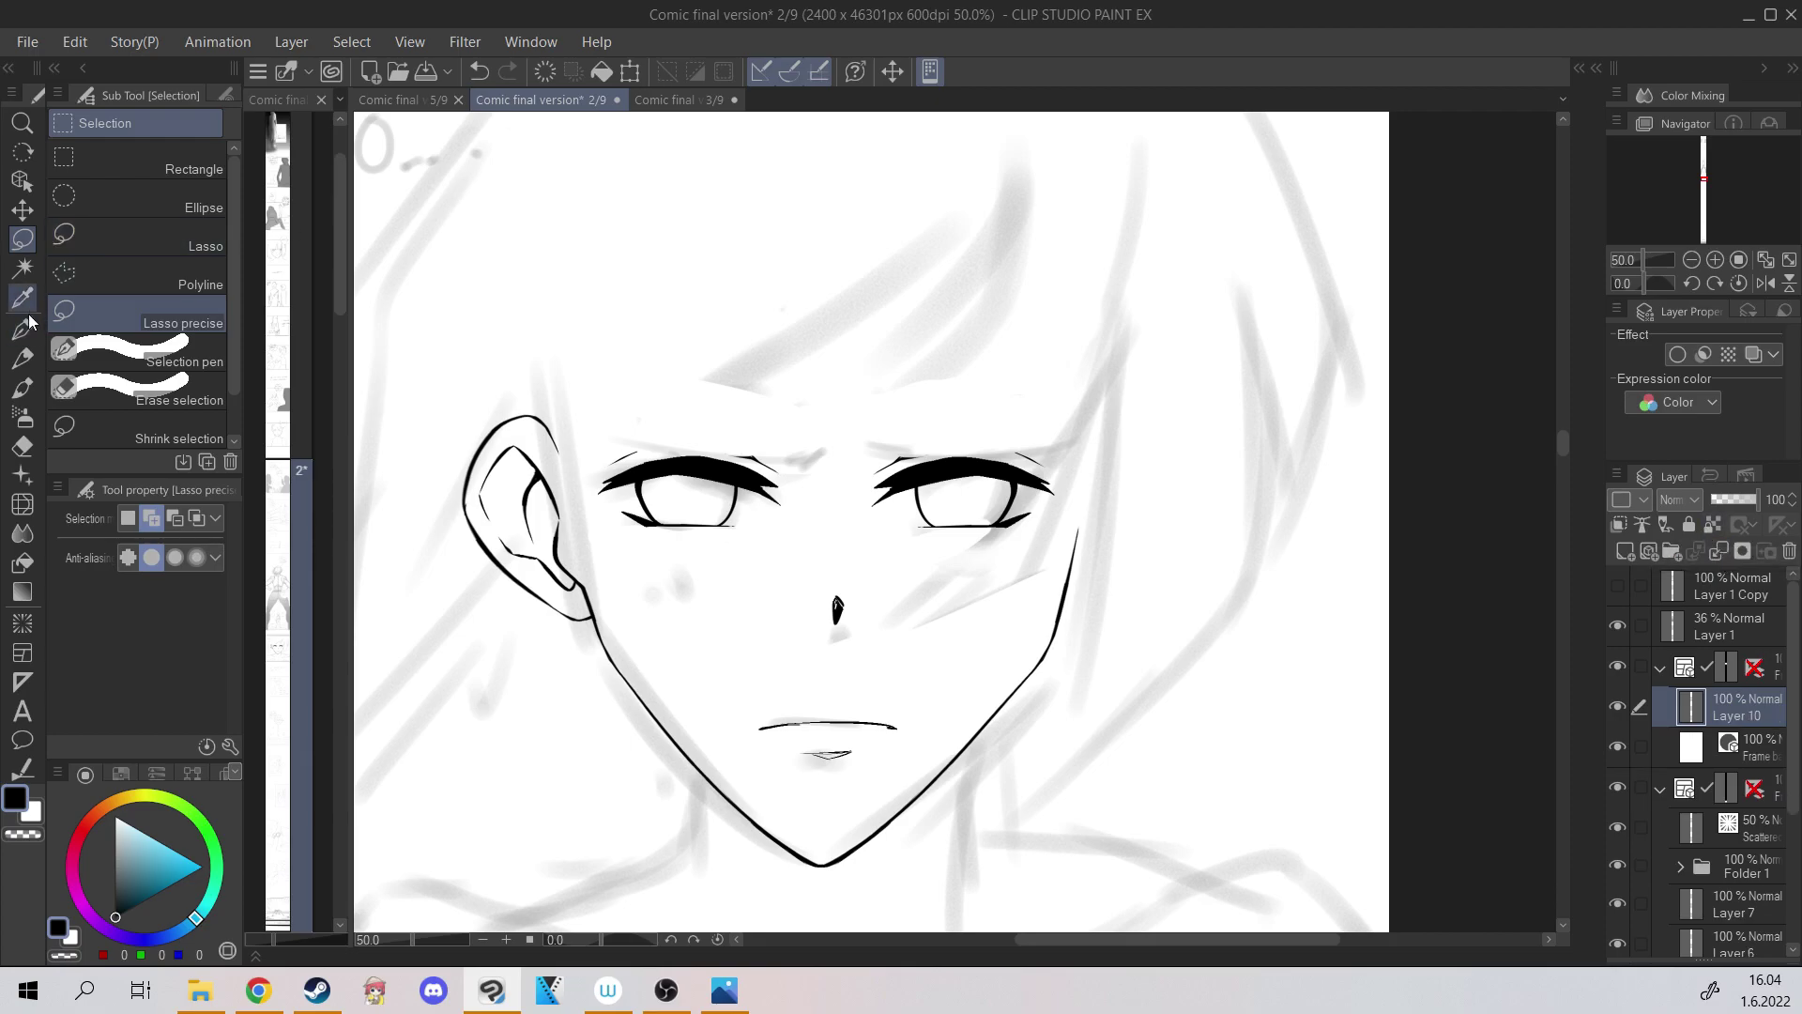
Hide and reshow the Layer 1 sketch to check the placement of both eyes.
{"action": "key", "text": "p"}
{"action": "key", "text": "ctrl+minus"}
{"action": "key", "text": "ctrl+minus"}
{"action": "left_click", "coordinate": [1619, 626]}
{"action": "left_click", "coordinate": [1619, 626]}
{"action": "key", "text": "ctrl+plus"}
{"action": "key", "text": "ctrl+plus"}
{"action": "key", "text": "ctrl+plus"}
Ink the left eyebrow outline and the frown lines at its inner end on a rotated canvas, ending with the rotation reset.
{"action": "mouse_move", "coordinate": [486, 441]}
{"action": "left_mouse_down"}
{"action": "mouse_move", "coordinate": [977, 556]}
{"action": "mouse_move", "coordinate": [899, 600]}
{"action": "left_mouse_up"}
{"action": "key", "text": "ctrl+z"}
{"action": "left_click_drag", "start_coordinate": [942, 550], "coordinate": [894, 619]}
{"action": "left_click_drag", "start_coordinate": [679, 410], "coordinate": [977, 390]}
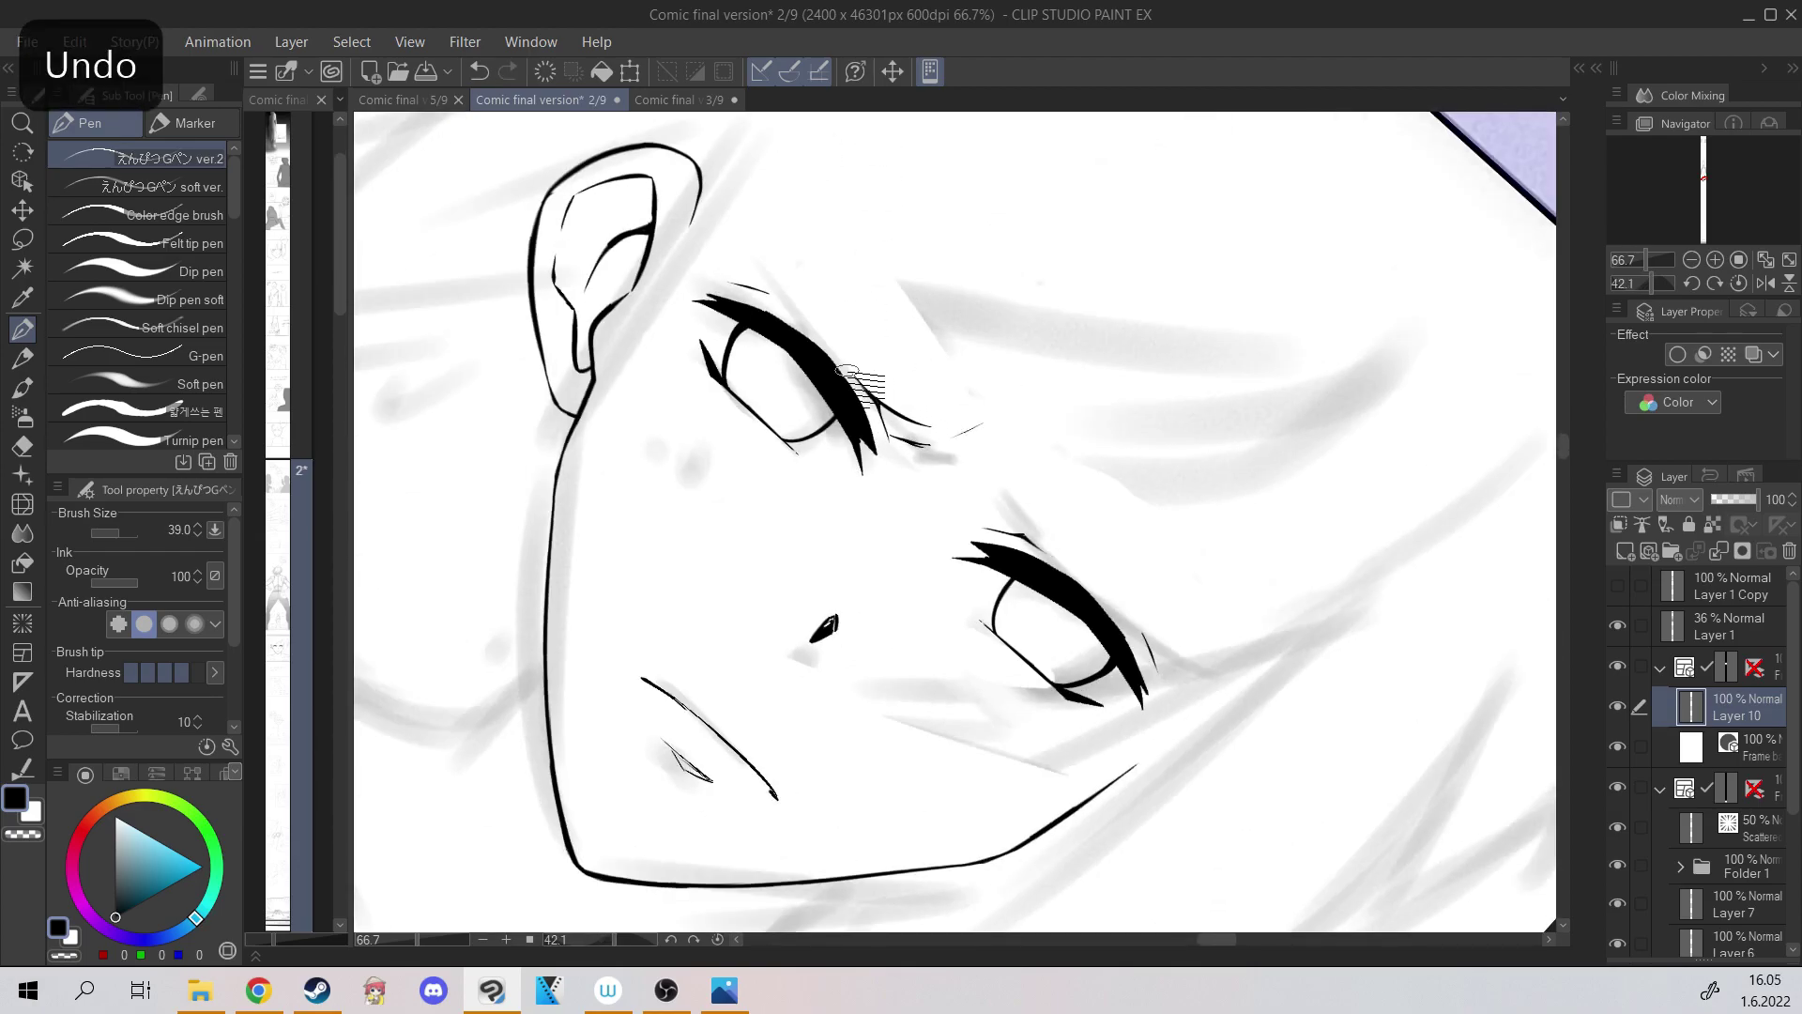
{"action": "left_click_drag", "start_coordinate": [779, 232], "coordinate": [765, 503]}
{"action": "key", "text": "ctrl+z"}
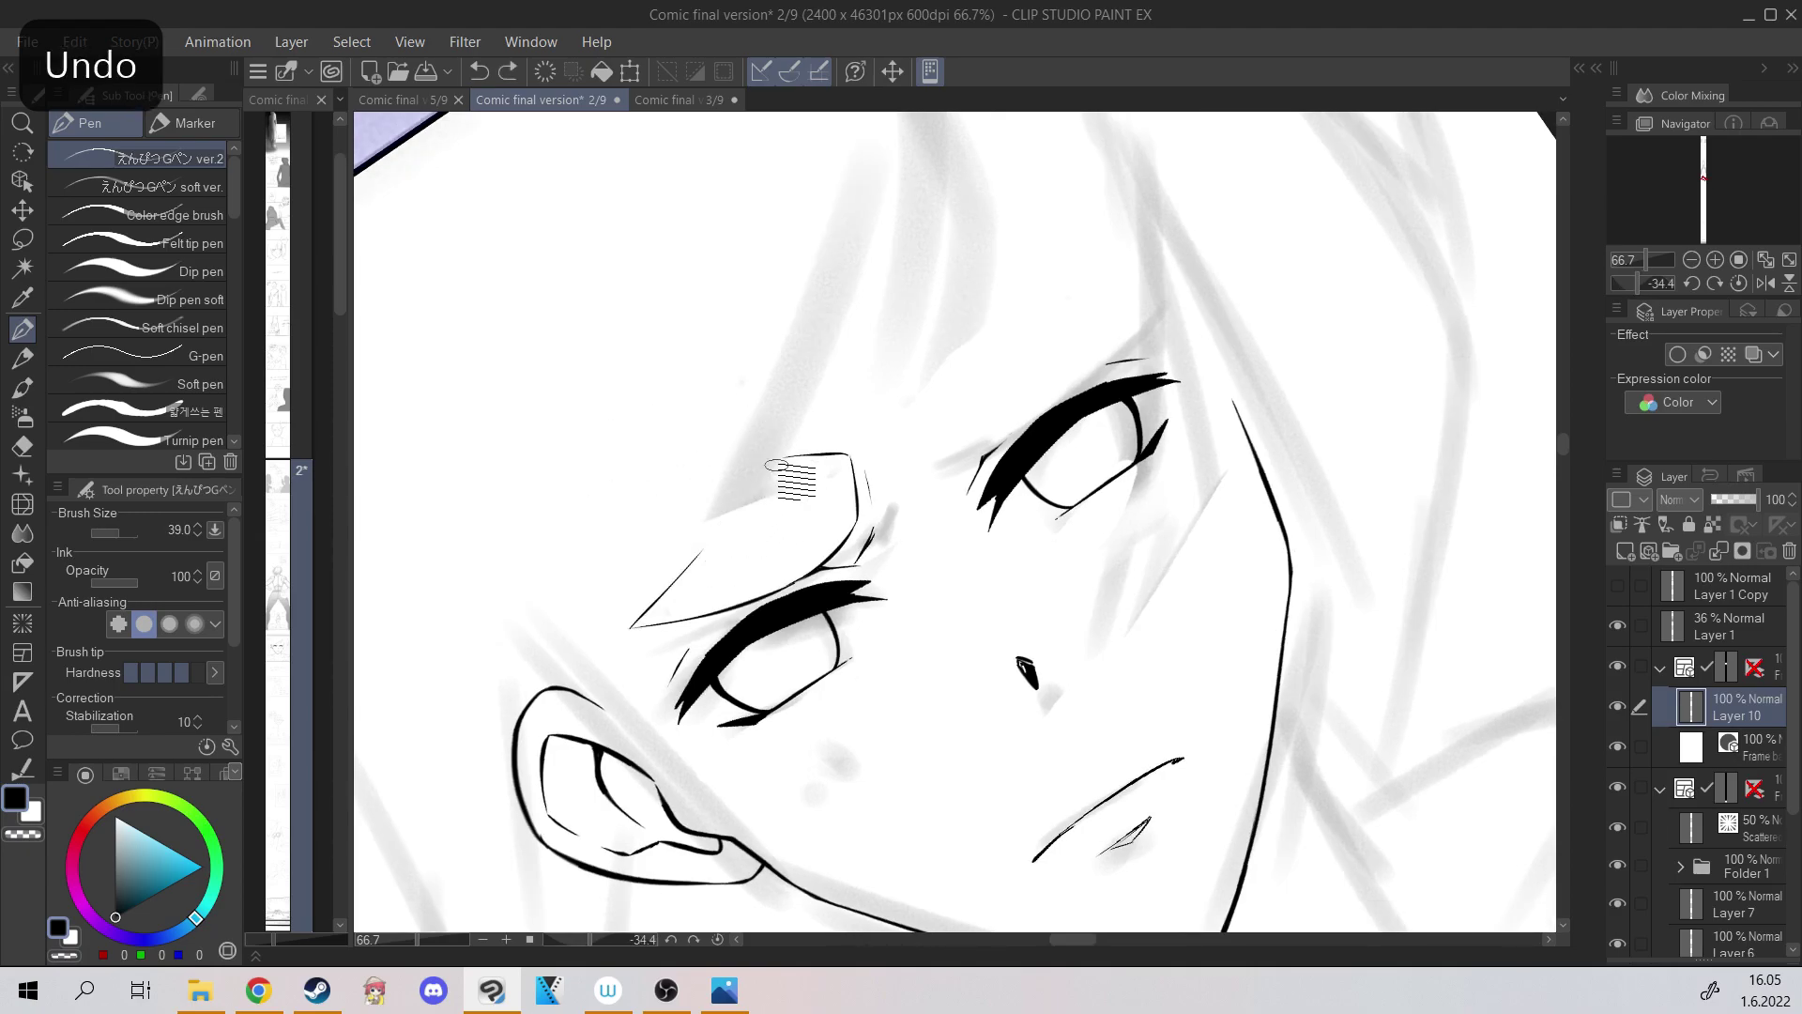
{"action": "left_click", "coordinate": [1739, 284]}
Reshape the left eyebrow outline with Liquify at a brush size of 336.4.
{"action": "key", "text": "ctrl+minus"}
{"action": "key", "text": "ctrl+minus"}
{"action": "key", "text": "ctrl+plus"}
{"action": "key", "text": "ctrl+plus"}
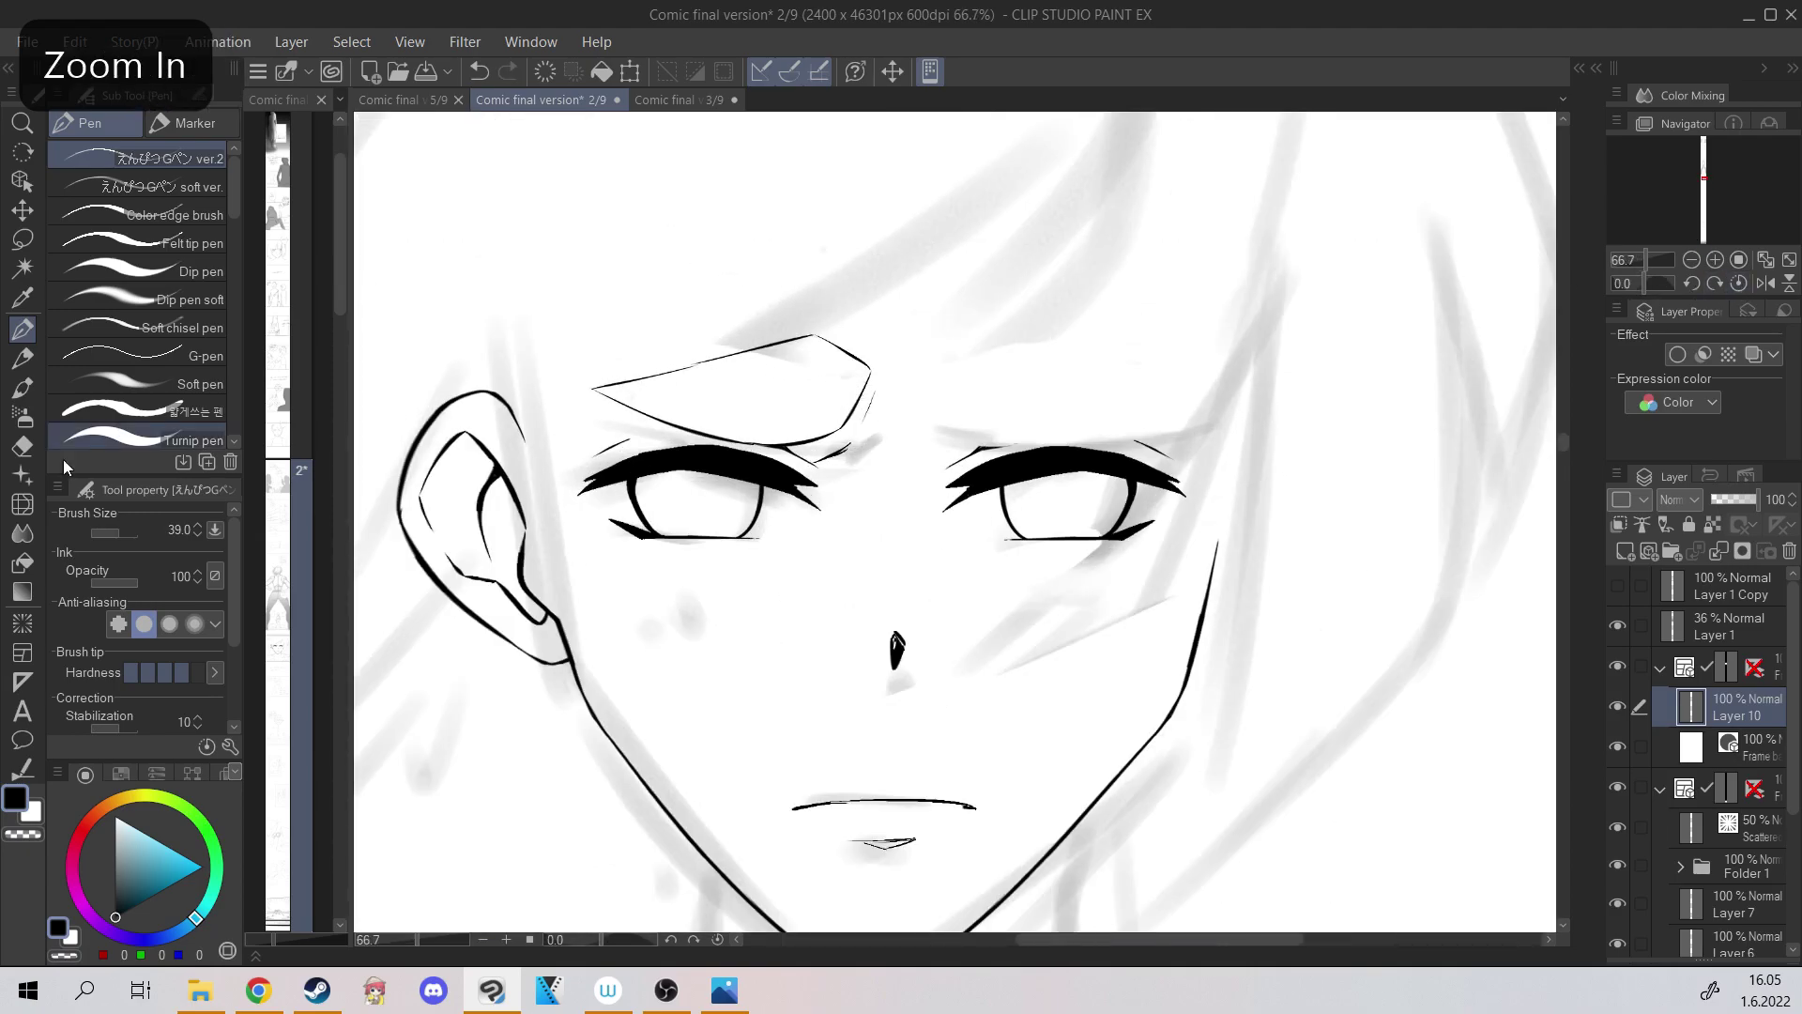
{"action": "left_click", "coordinate": [22, 504]}
{"action": "left_click_drag", "start_coordinate": [709, 292], "coordinate": [688, 446]}
{"action": "left_click", "coordinate": [129, 526]}
{"action": "left_click_drag", "start_coordinate": [811, 418], "coordinate": [808, 444]}
{"action": "left_click_drag", "start_coordinate": [567, 493], "coordinate": [591, 481]}
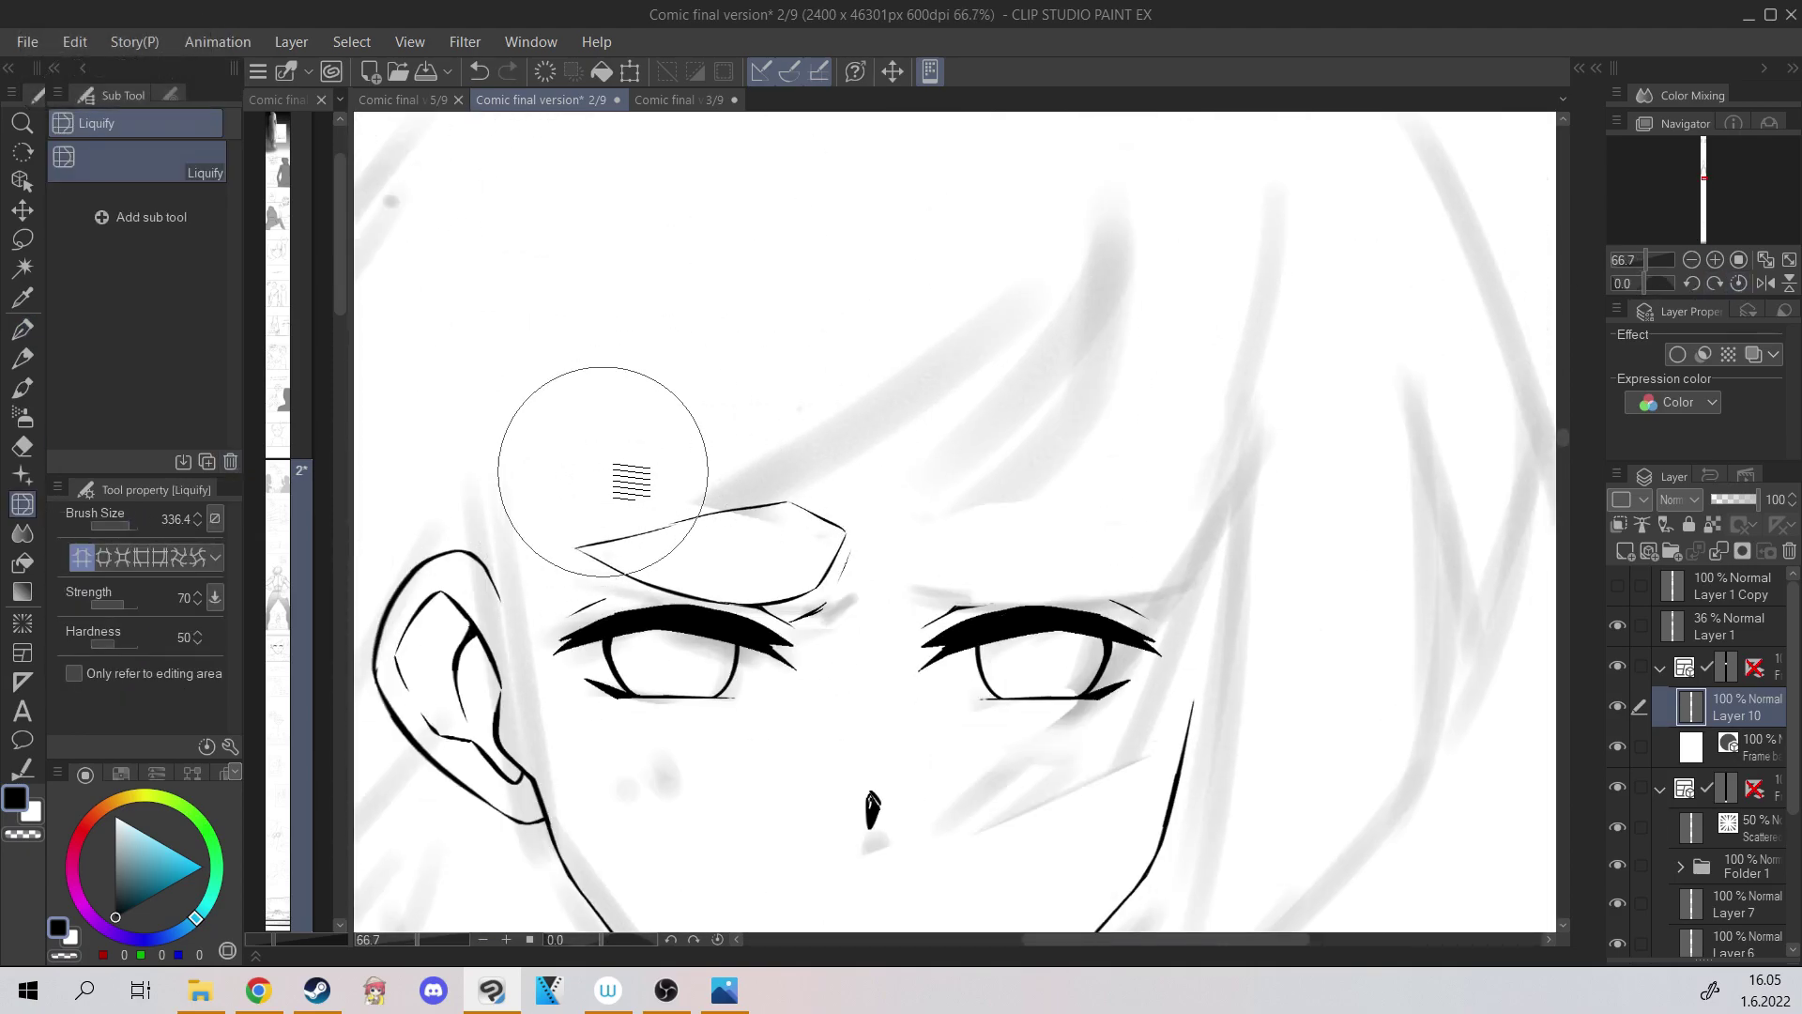
{"action": "key", "text": "ctrl+minus"}
Ink the short frown lines between the eyebrows with the えんぴつGペン ver.2 pen.
{"action": "key", "text": "p"}
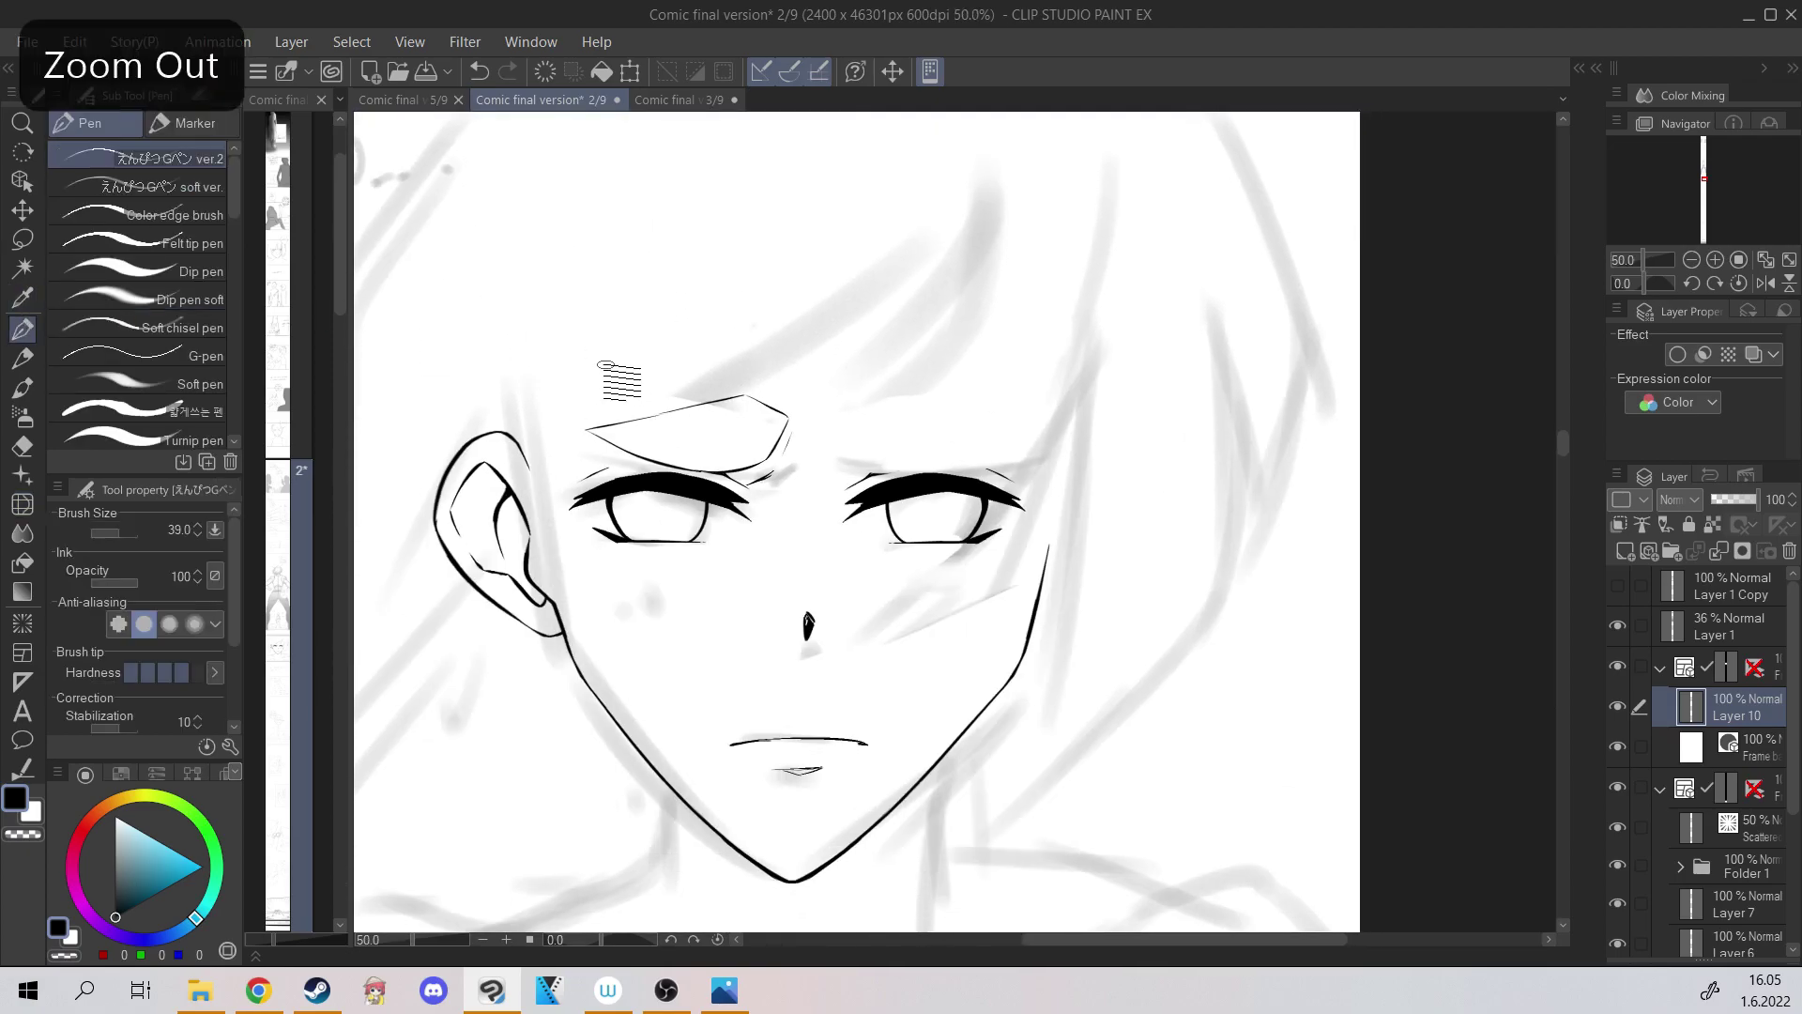
{"action": "key", "text": "ctrl+plus"}
{"action": "left_click_drag", "start_coordinate": [917, 515], "coordinate": [894, 467]}
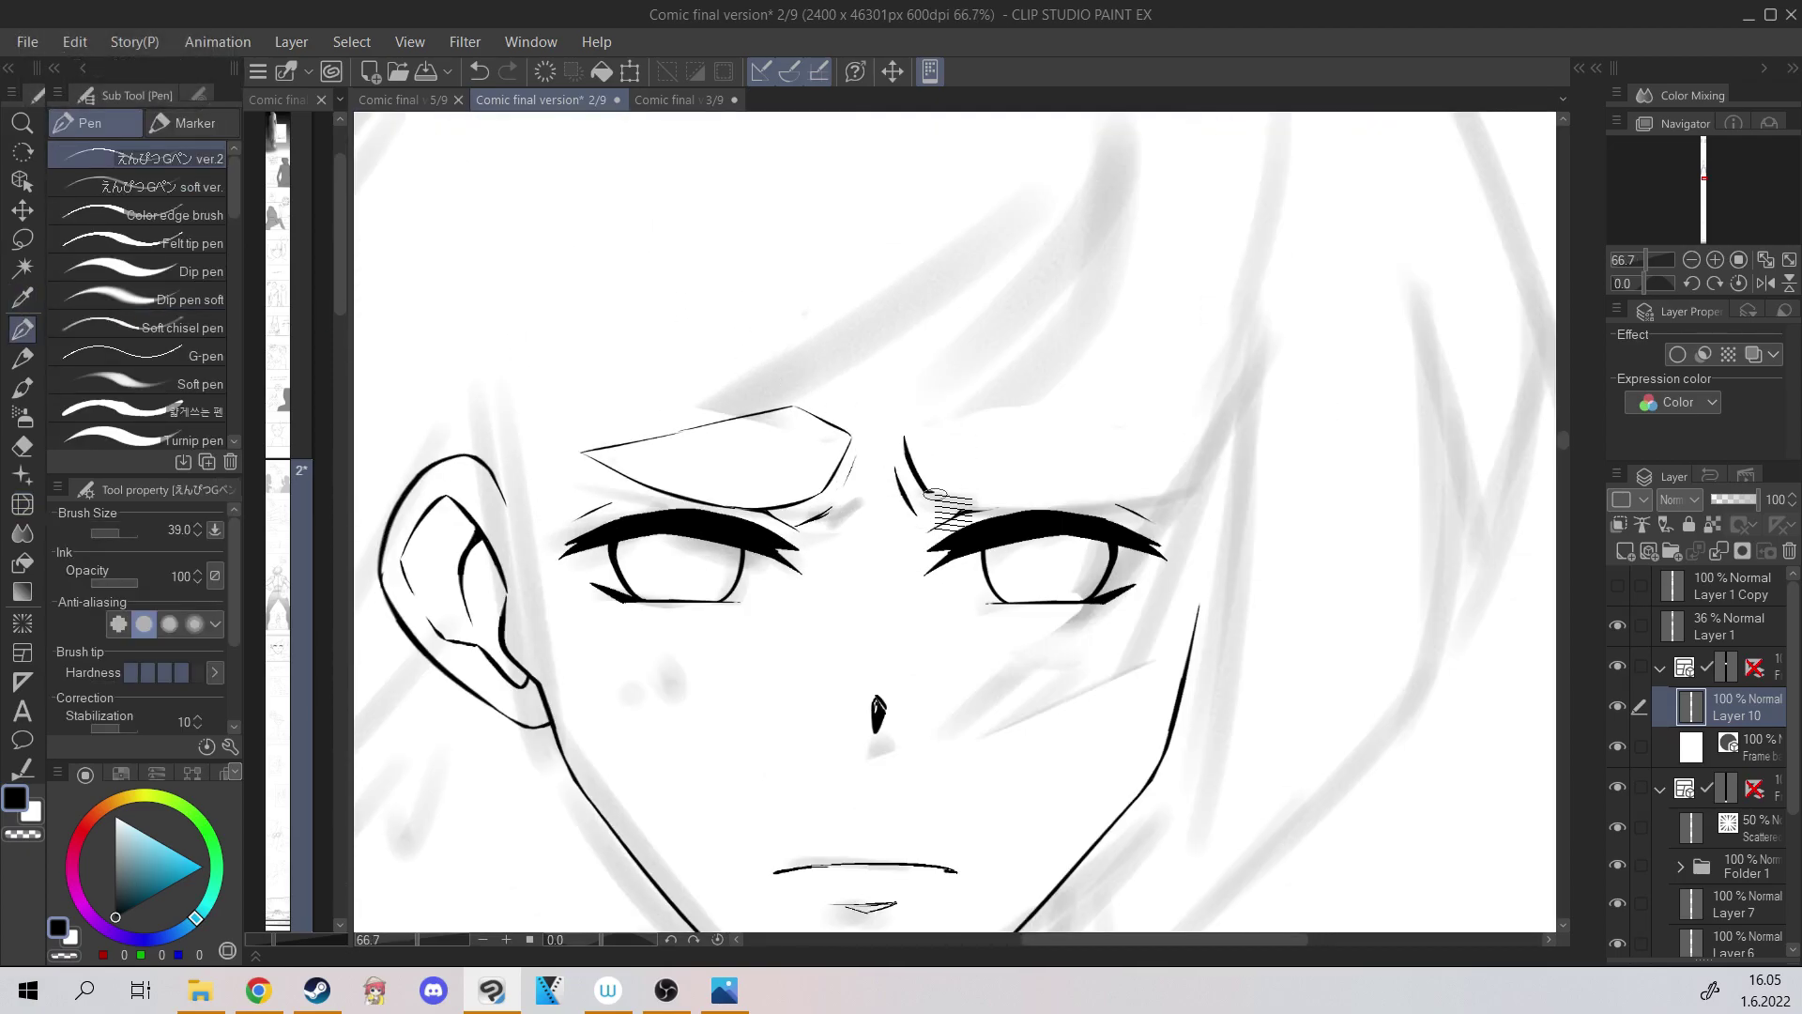
{"action": "key", "text": "ctrl+z"}
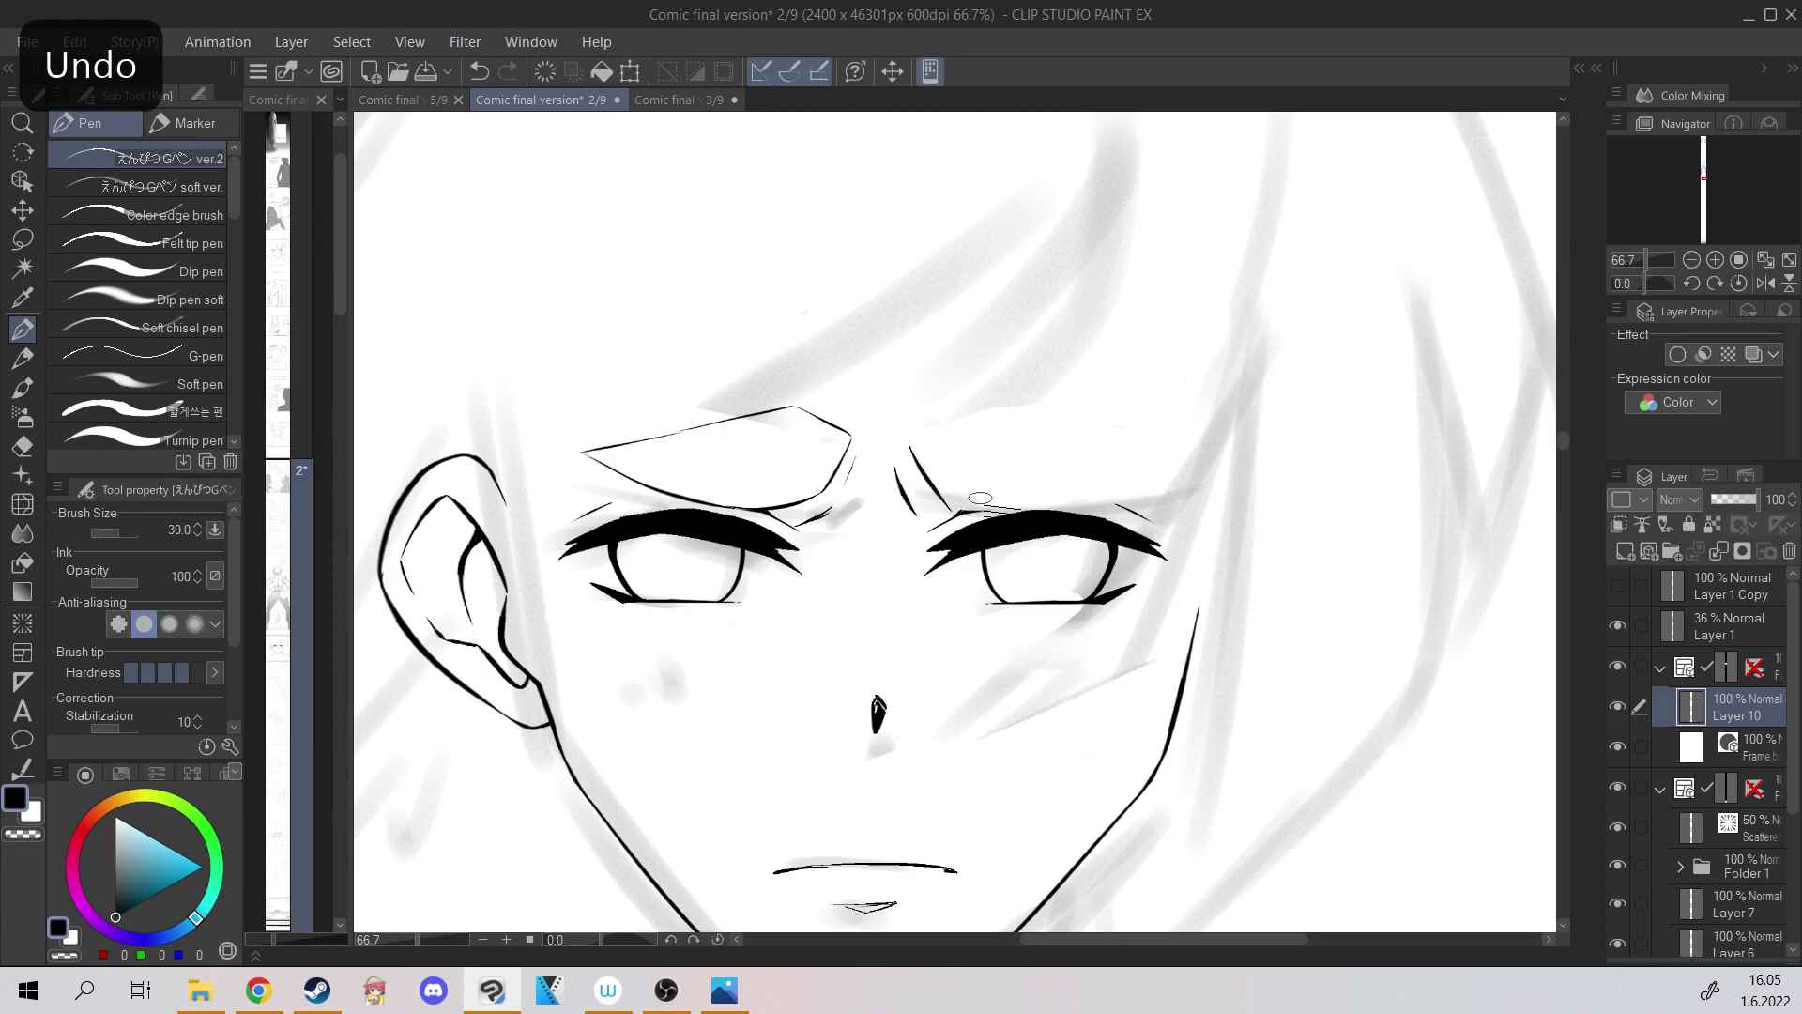
{"action": "key", "text": "ctrl+z"}
Ink the right eyebrow outline, redoing unsuccessful strokes, and reset the canvas rotation.
{"action": "left_click_drag", "start_coordinate": [924, 433], "coordinate": [1019, 447]}
{"action": "key", "text": "ctrl+z"}
{"action": "left_click_drag", "start_coordinate": [1127, 550], "coordinate": [1163, 597]}
{"action": "key", "text": "ctrl+z"}
{"action": "left_click_drag", "start_coordinate": [1163, 597], "coordinate": [1113, 578]}
{"action": "left_click", "coordinate": [1738, 284]}
{"action": "key", "text": "ctrl+minus"}
{"action": "key", "text": "ctrl+minus"}
{"action": "mouse_move", "coordinate": [699, 570]}
{"action": "left_mouse_down"}
{"action": "mouse_move", "coordinate": [567, 496]}
{"action": "mouse_move", "coordinate": [672, 539]}
{"action": "left_mouse_up"}
Hide the Layer 1 sketch and try a stroke at the inner end of the left eyebrow.
{"action": "left_click", "coordinate": [1617, 626]}
{"action": "key", "text": "ctrl+plus"}
{"action": "key", "text": "ctrl+plus"}
{"action": "left_click_drag", "start_coordinate": [842, 349], "coordinate": [874, 419]}
{"action": "key", "text": "ctrl+z"}
{"action": "key", "text": "ctrl+minus"}
{"action": "key", "text": "ctrl+minus"}
{"action": "key", "text": "ctrl+plus"}
{"action": "key", "text": "ctrl+z"}
Push the inner end of the left eyebrow slightly inward with Liquify.
{"action": "left_click", "coordinate": [23, 504]}
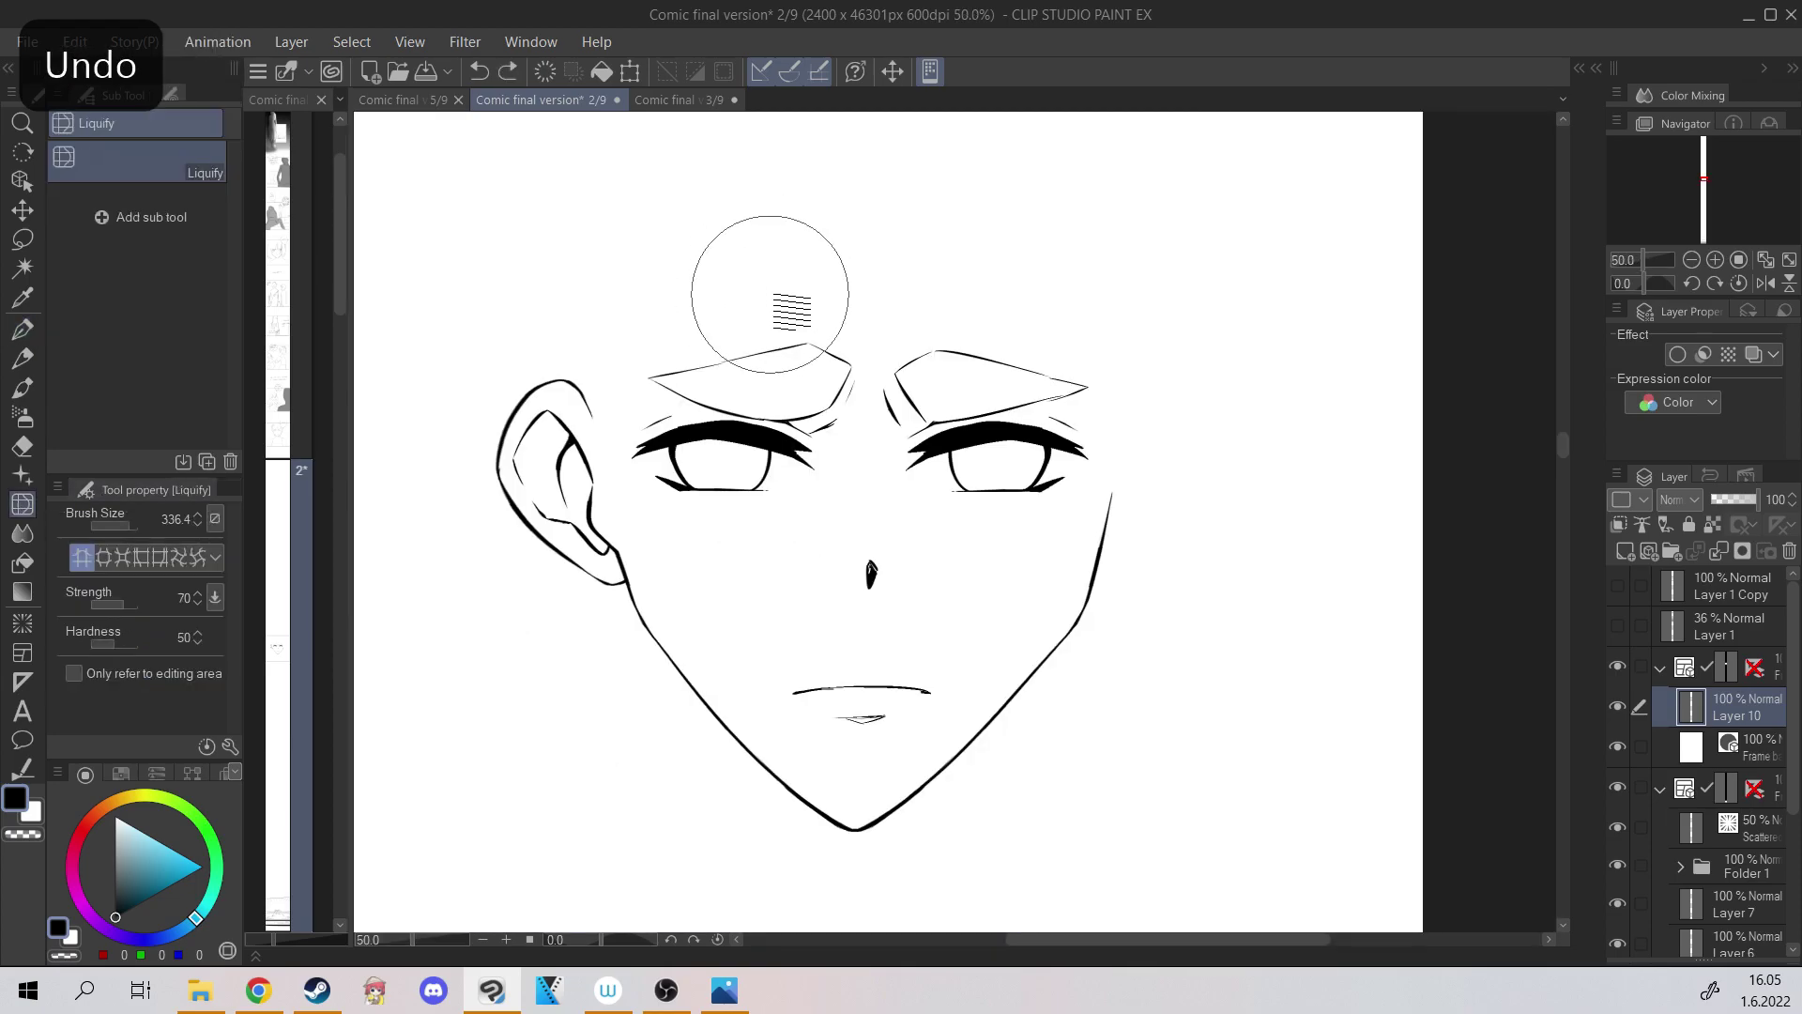
{"action": "left_click_drag", "start_coordinate": [839, 296], "coordinate": [823, 317]}
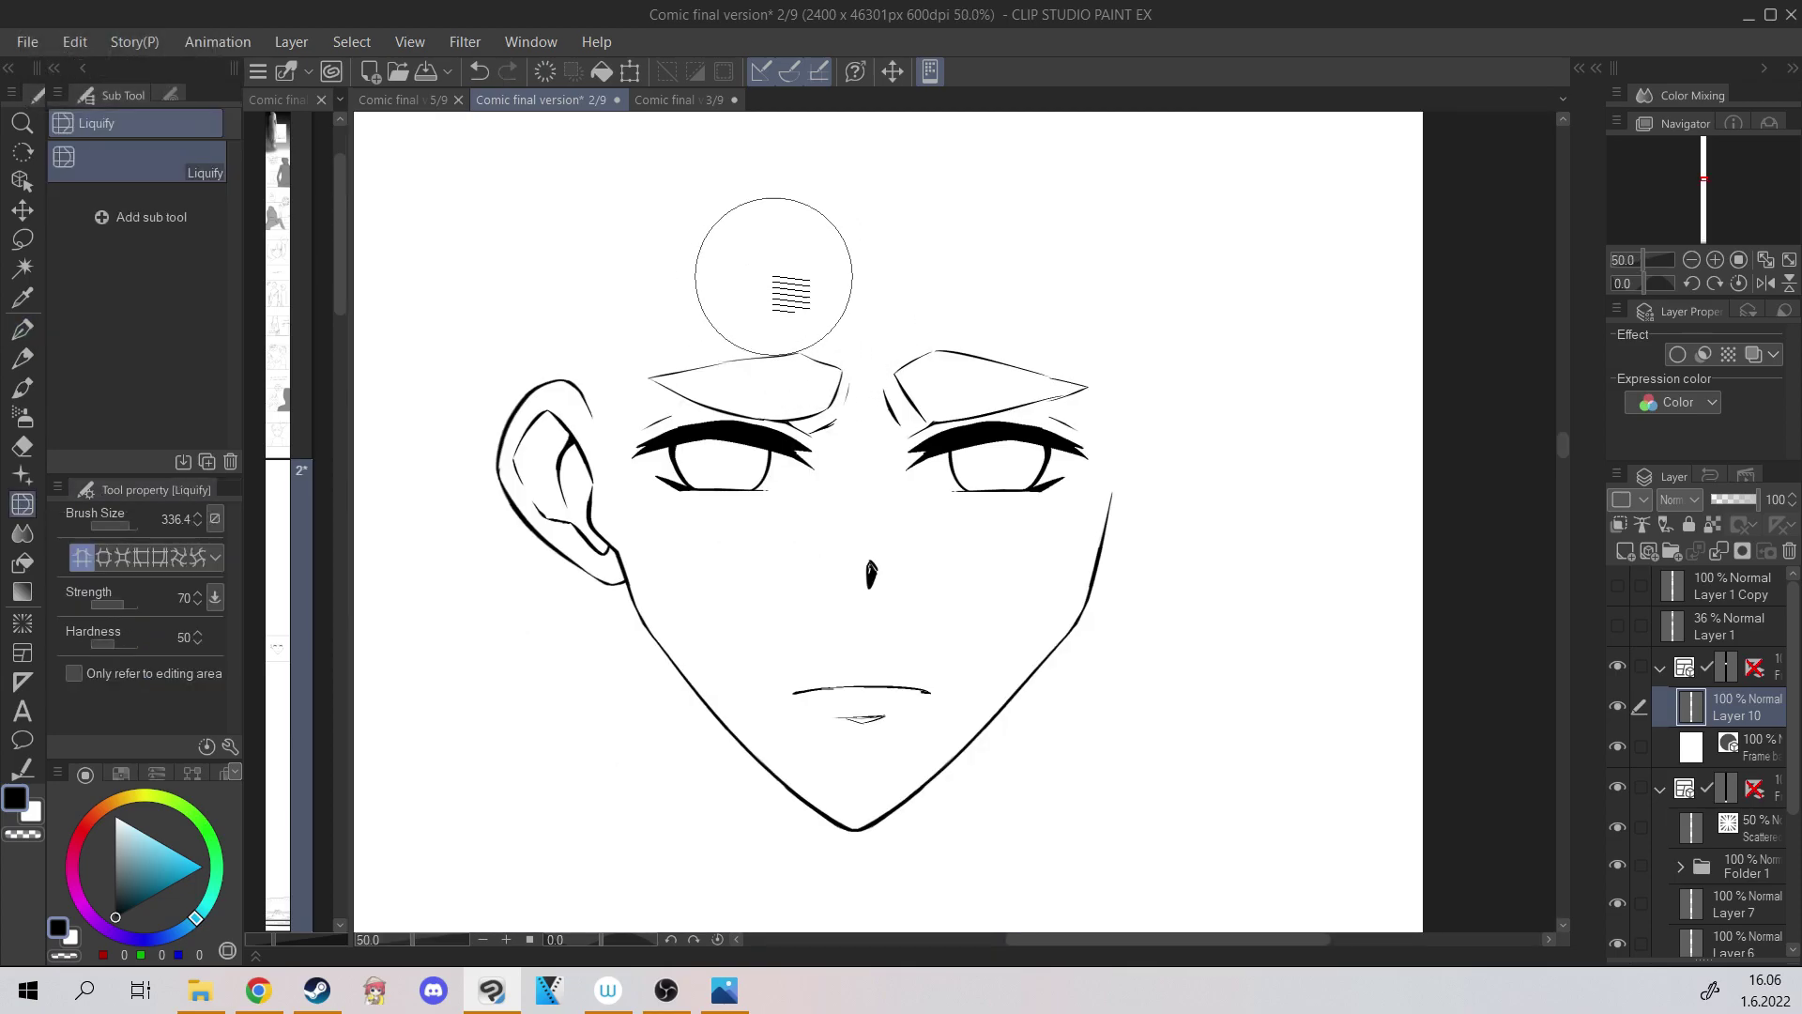
{"action": "key", "text": "ctrl+minus"}
{"action": "key", "text": "ctrl+plus"}
{"action": "key", "text": "ctrl+plus"}
Hatch the inner ends of both eyebrows with short pen strokes.
{"action": "key", "text": "p"}
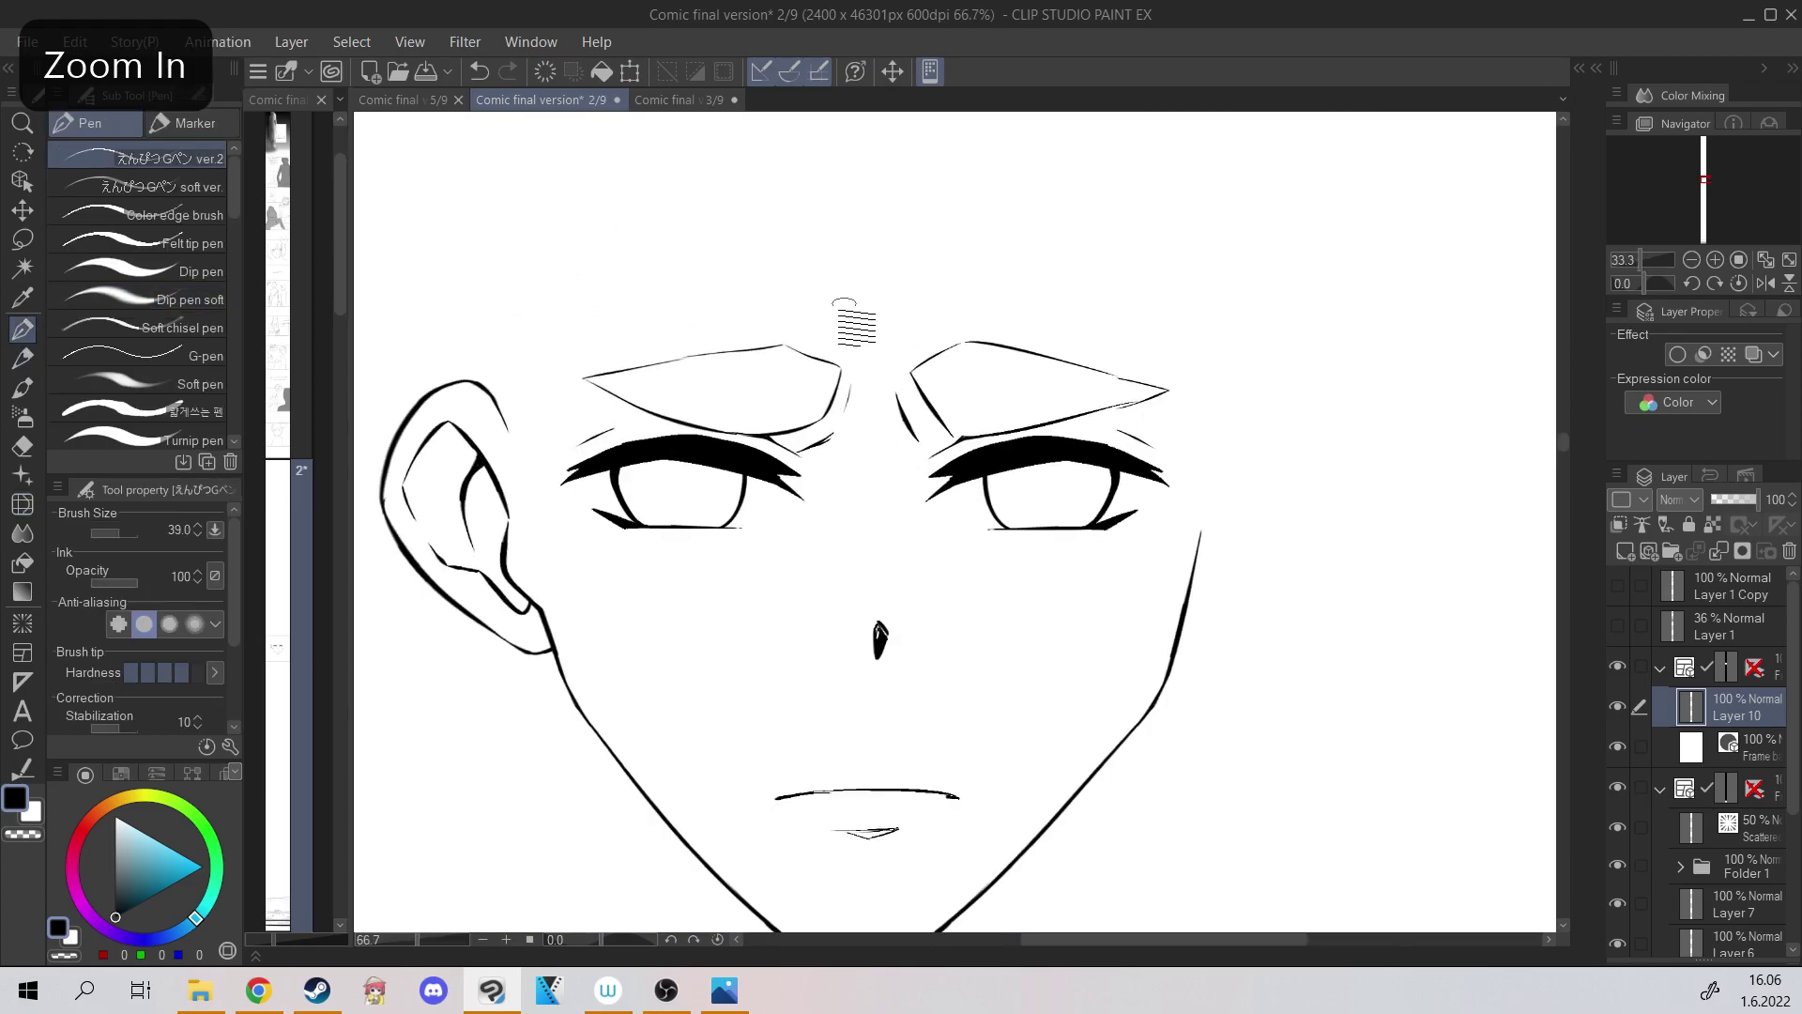
{"action": "key", "text": "ctrl+z"}
{"action": "left_click_drag", "start_coordinate": [827, 363], "coordinate": [788, 427]}
{"action": "left_click_drag", "start_coordinate": [800, 380], "coordinate": [787, 418]}
{"action": "left_click_drag", "start_coordinate": [920, 366], "coordinate": [959, 437]}
{"action": "key", "text": "ctrl+z"}
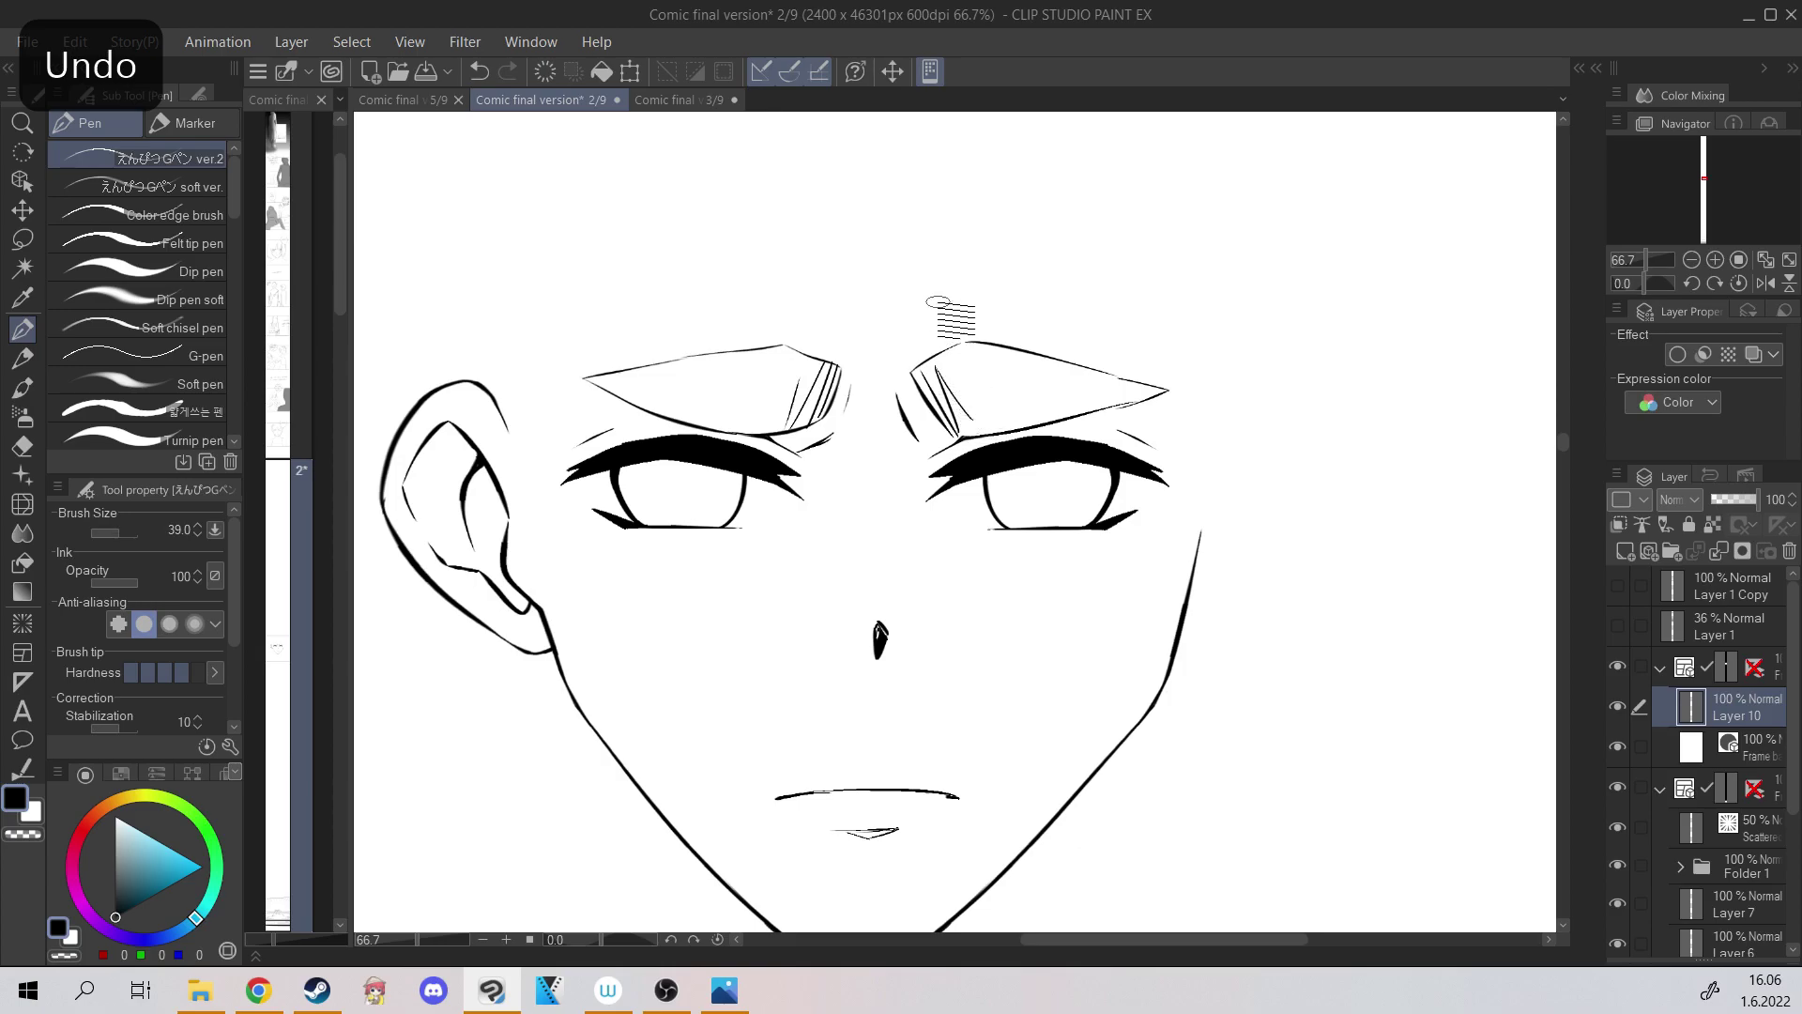
Flip the canvas view horizontally and back to check the symmetry of the face.
{"action": "key", "text": "ctrl+minus"}
{"action": "key", "text": "ctrl+minus"}
{"action": "key", "text": "ctrl+minus"}
{"action": "left_click", "coordinate": [1765, 284]}
{"action": "left_click", "coordinate": [1766, 283]}
{"action": "key", "text": "ctrl+plus"}
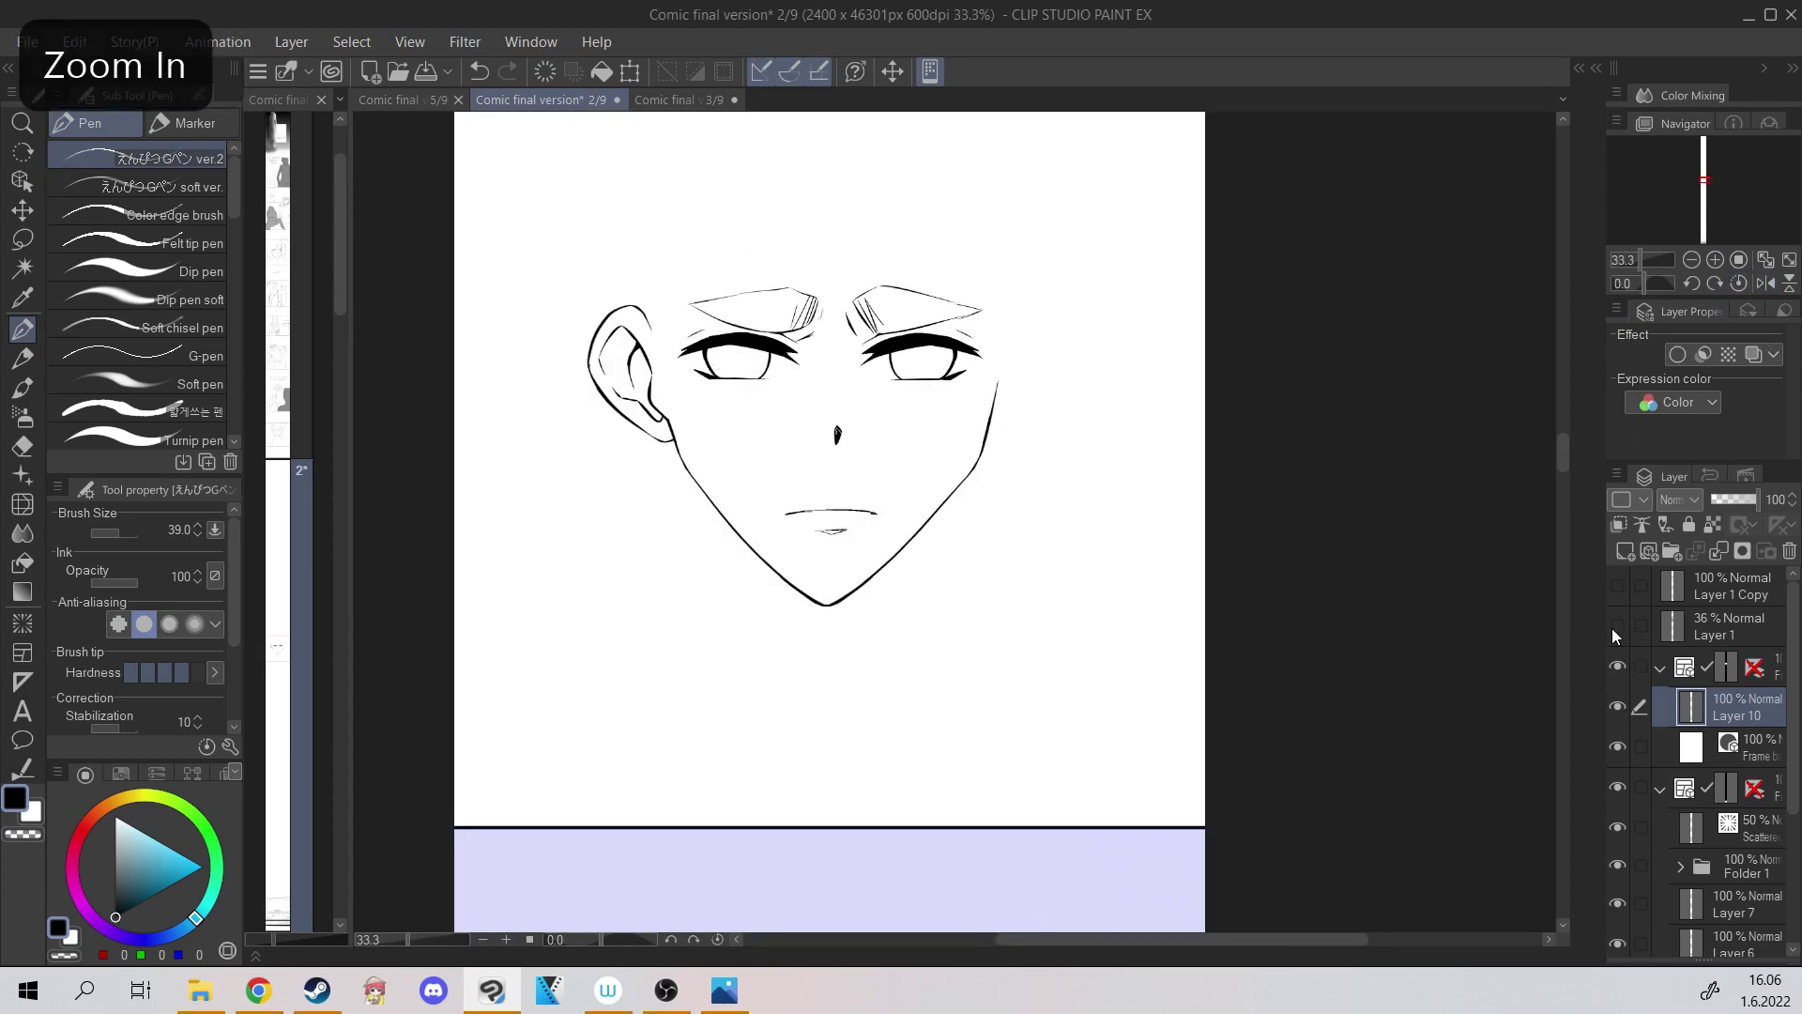
Show the Layer 1 sketch and add a new raster layer above Layer 10 for the hair.
{"action": "left_click", "coordinate": [1617, 628]}
{"action": "key", "text": "ctrl+shift+n"}
{"action": "mouse_move", "coordinate": [810, 185]}
{"action": "left_mouse_down"}
{"action": "mouse_move", "coordinate": [915, 273]}
{"action": "mouse_move", "coordinate": [916, 307]}
{"action": "left_mouse_up"}
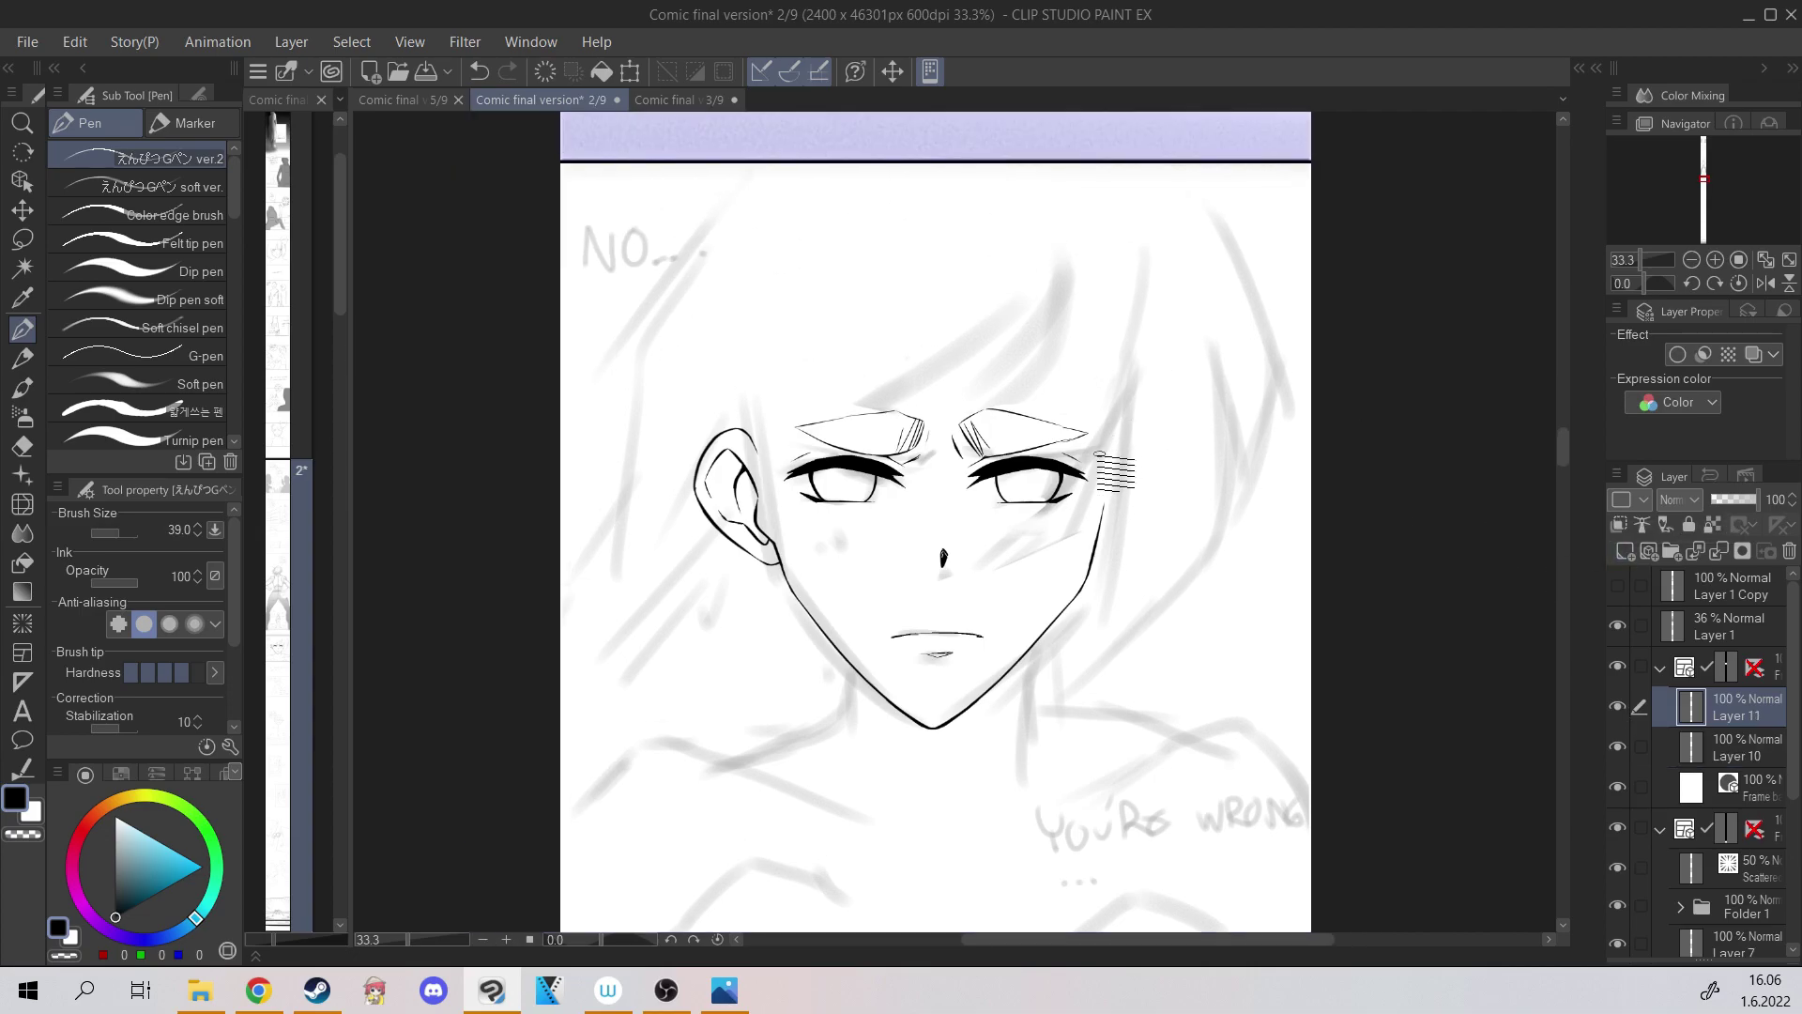
Ink the long curved bang strands sweeping past the right eye and across the cheek.
{"action": "key", "text": "ctrl+plus"}
{"action": "left_click_drag", "start_coordinate": [1160, 325], "coordinate": [926, 623]}
{"action": "key", "text": "ctrl+z"}
{"action": "left_click_drag", "start_coordinate": [1160, 279], "coordinate": [941, 619]}
{"action": "left_click_drag", "start_coordinate": [1134, 273], "coordinate": [1033, 566]}
{"action": "key", "text": "ctrl+z"}
{"action": "mouse_move", "coordinate": [1154, 204]}
{"action": "left_mouse_down"}
{"action": "mouse_move", "coordinate": [1122, 406]}
{"action": "mouse_move", "coordinate": [1022, 597]}
{"action": "mouse_move", "coordinate": [897, 626]}
{"action": "left_mouse_up"}
{"action": "key", "text": "ctrl+z"}
{"action": "key", "text": "ctrl+z"}
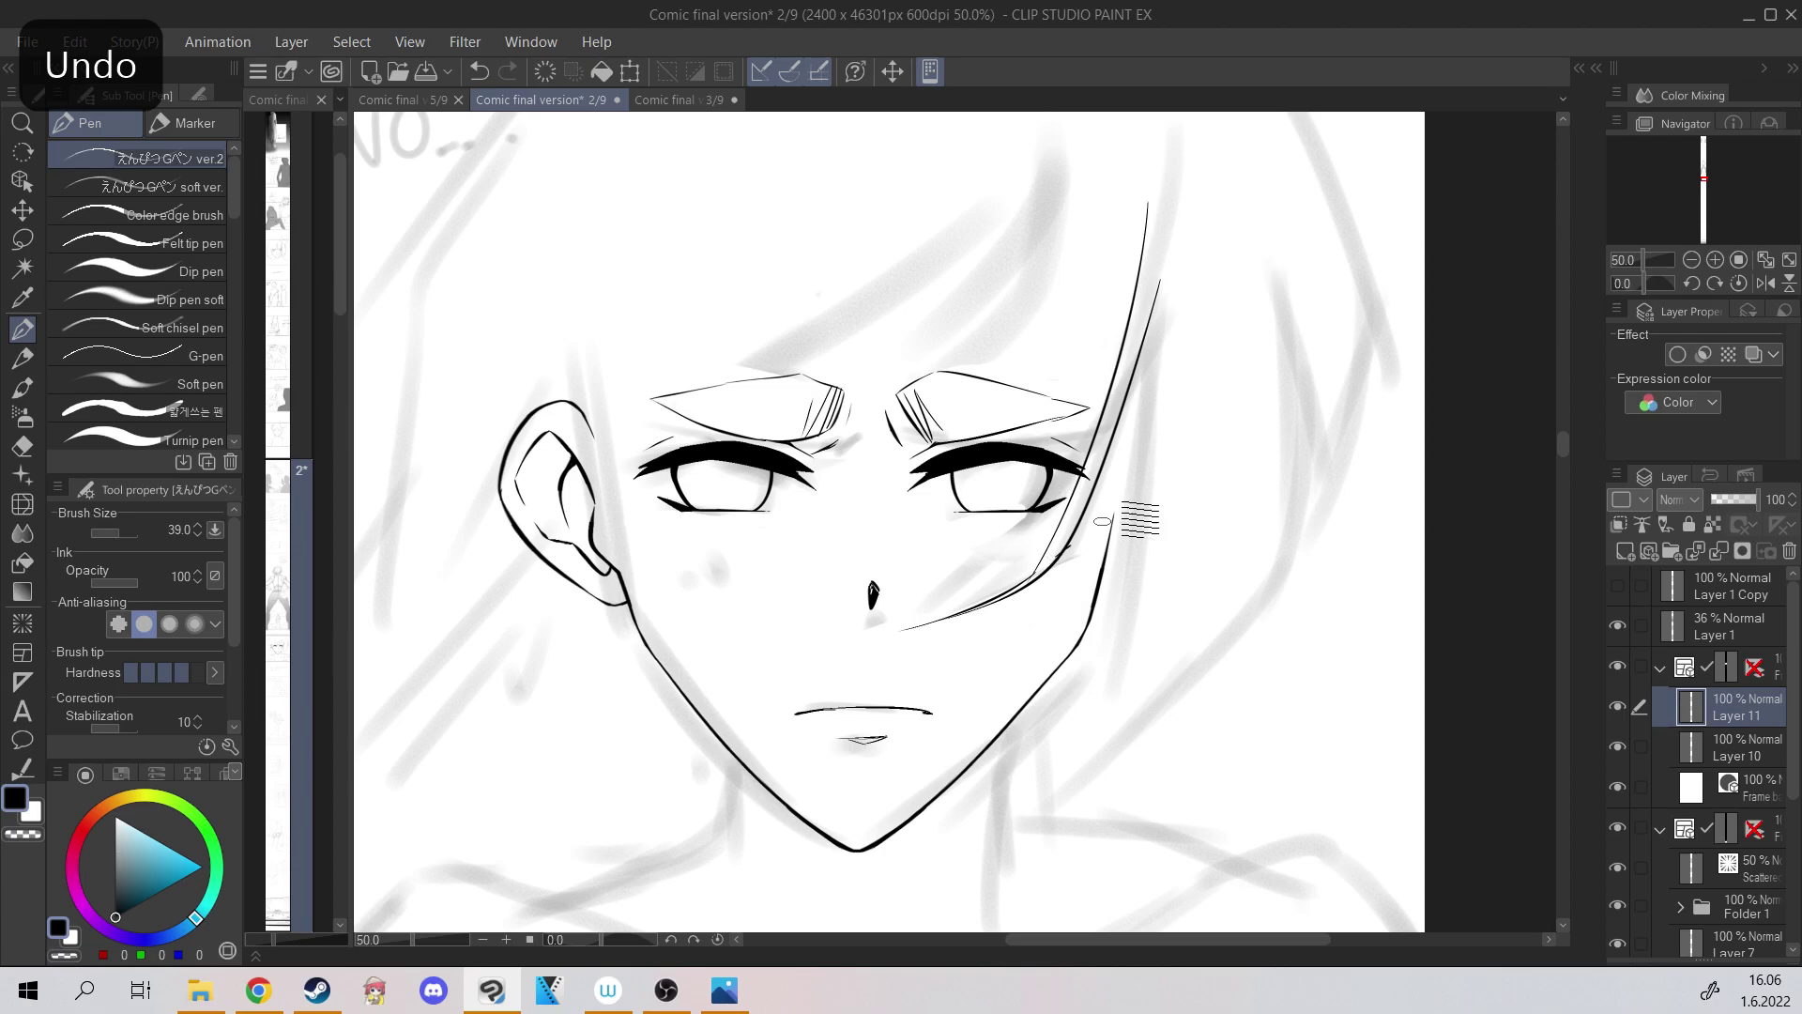
{"action": "key", "text": "ctrl+z"}
Ink the pointed bang falling between the eyebrows, undoing the extra strokes tried beside the right eye.
{"action": "left_click_drag", "start_coordinate": [951, 266], "coordinate": [932, 376]}
{"action": "left_click_drag", "start_coordinate": [1124, 346], "coordinate": [1040, 566]}
{"action": "key", "text": "ctrl+z"}
{"action": "left_click_drag", "start_coordinate": [1111, 423], "coordinate": [1019, 556]}
{"action": "key", "text": "ctrl+z"}
{"action": "key", "text": "ctrl+z"}
{"action": "key", "text": "ctrl+z"}
{"action": "key", "text": "ctrl+z"}
{"action": "mouse_move", "coordinate": [951, 324]}
{"action": "left_mouse_down"}
{"action": "mouse_move", "coordinate": [798, 573]}
{"action": "mouse_move", "coordinate": [768, 552]}
{"action": "left_mouse_up"}
{"action": "key", "text": "ctrl+z"}
Ink the outer hair contour on the left side of the head, starting from the panel's upper border.
{"action": "scroll", "coordinate": [703, 226], "scroll_direction": "down", "scroll_amount": 1}
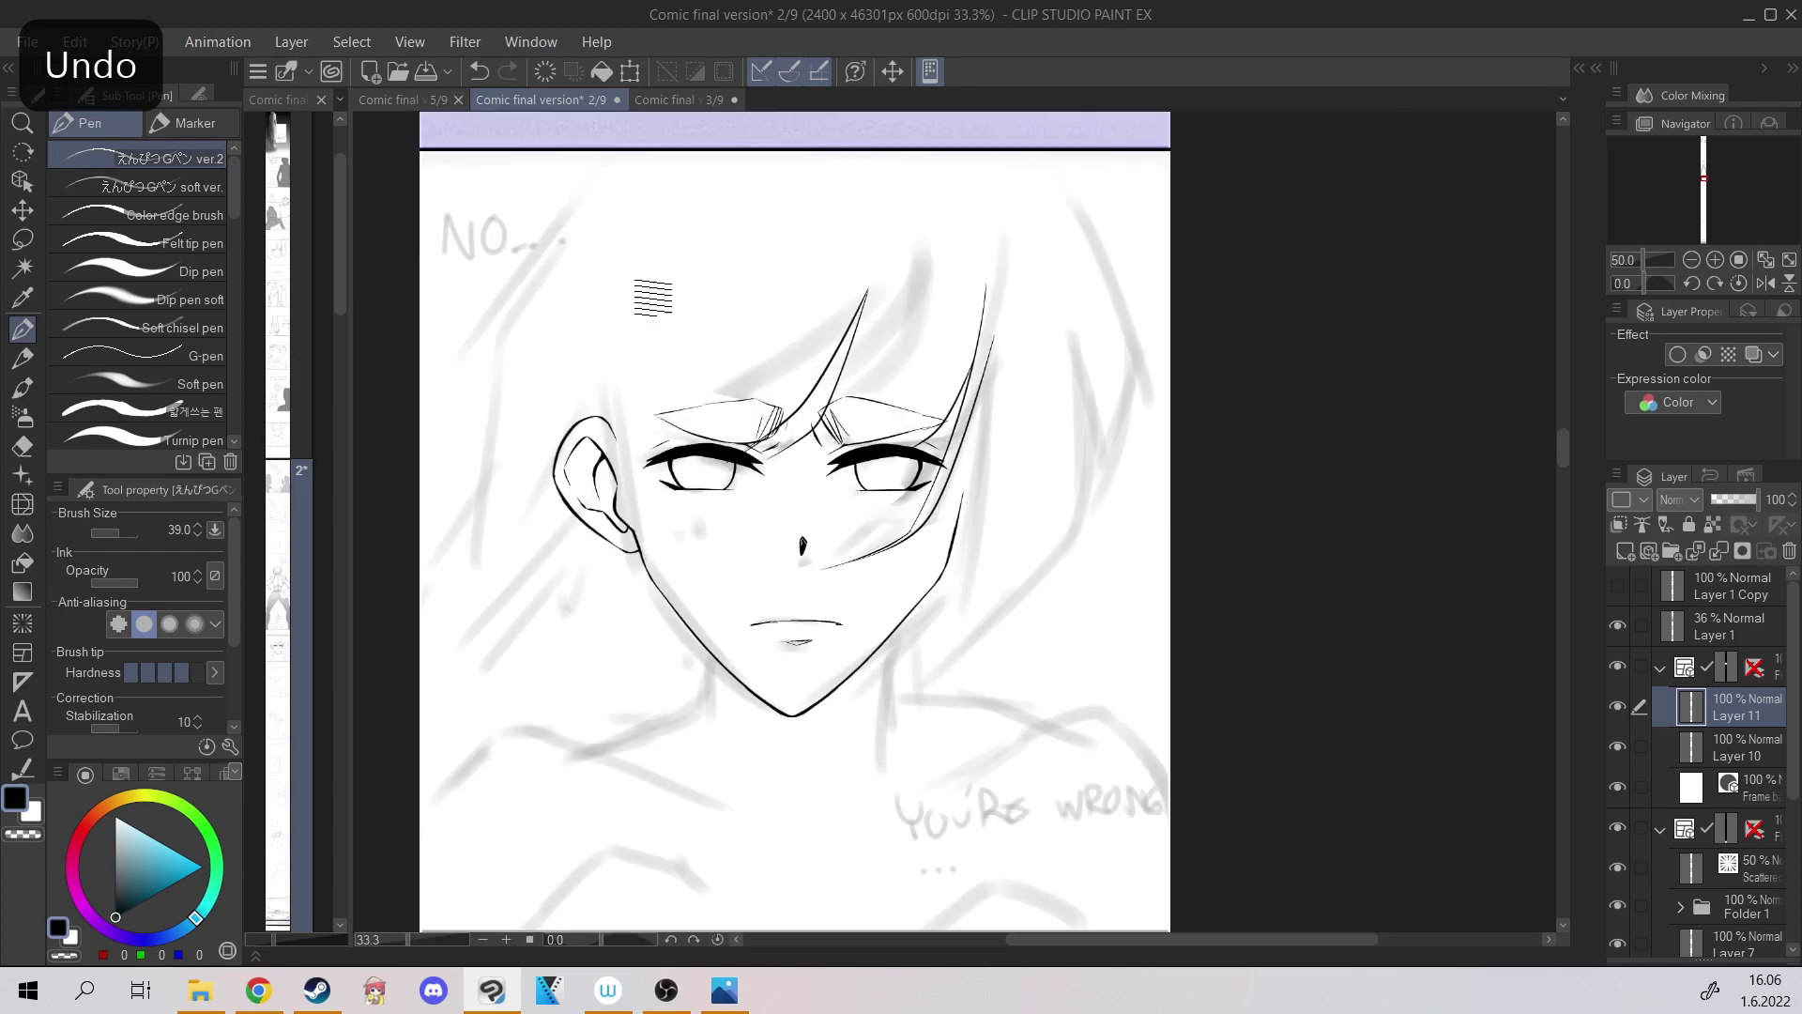
{"action": "key", "text": "ctrl+z"}
{"action": "mouse_move", "coordinate": [805, 169]}
{"action": "left_mouse_down"}
{"action": "mouse_move", "coordinate": [665, 339]}
{"action": "mouse_move", "coordinate": [642, 497]}
{"action": "mouse_move", "coordinate": [575, 601]}
{"action": "left_mouse_up"}
{"action": "left_click_drag", "start_coordinate": [888, 344], "coordinate": [751, 525]}
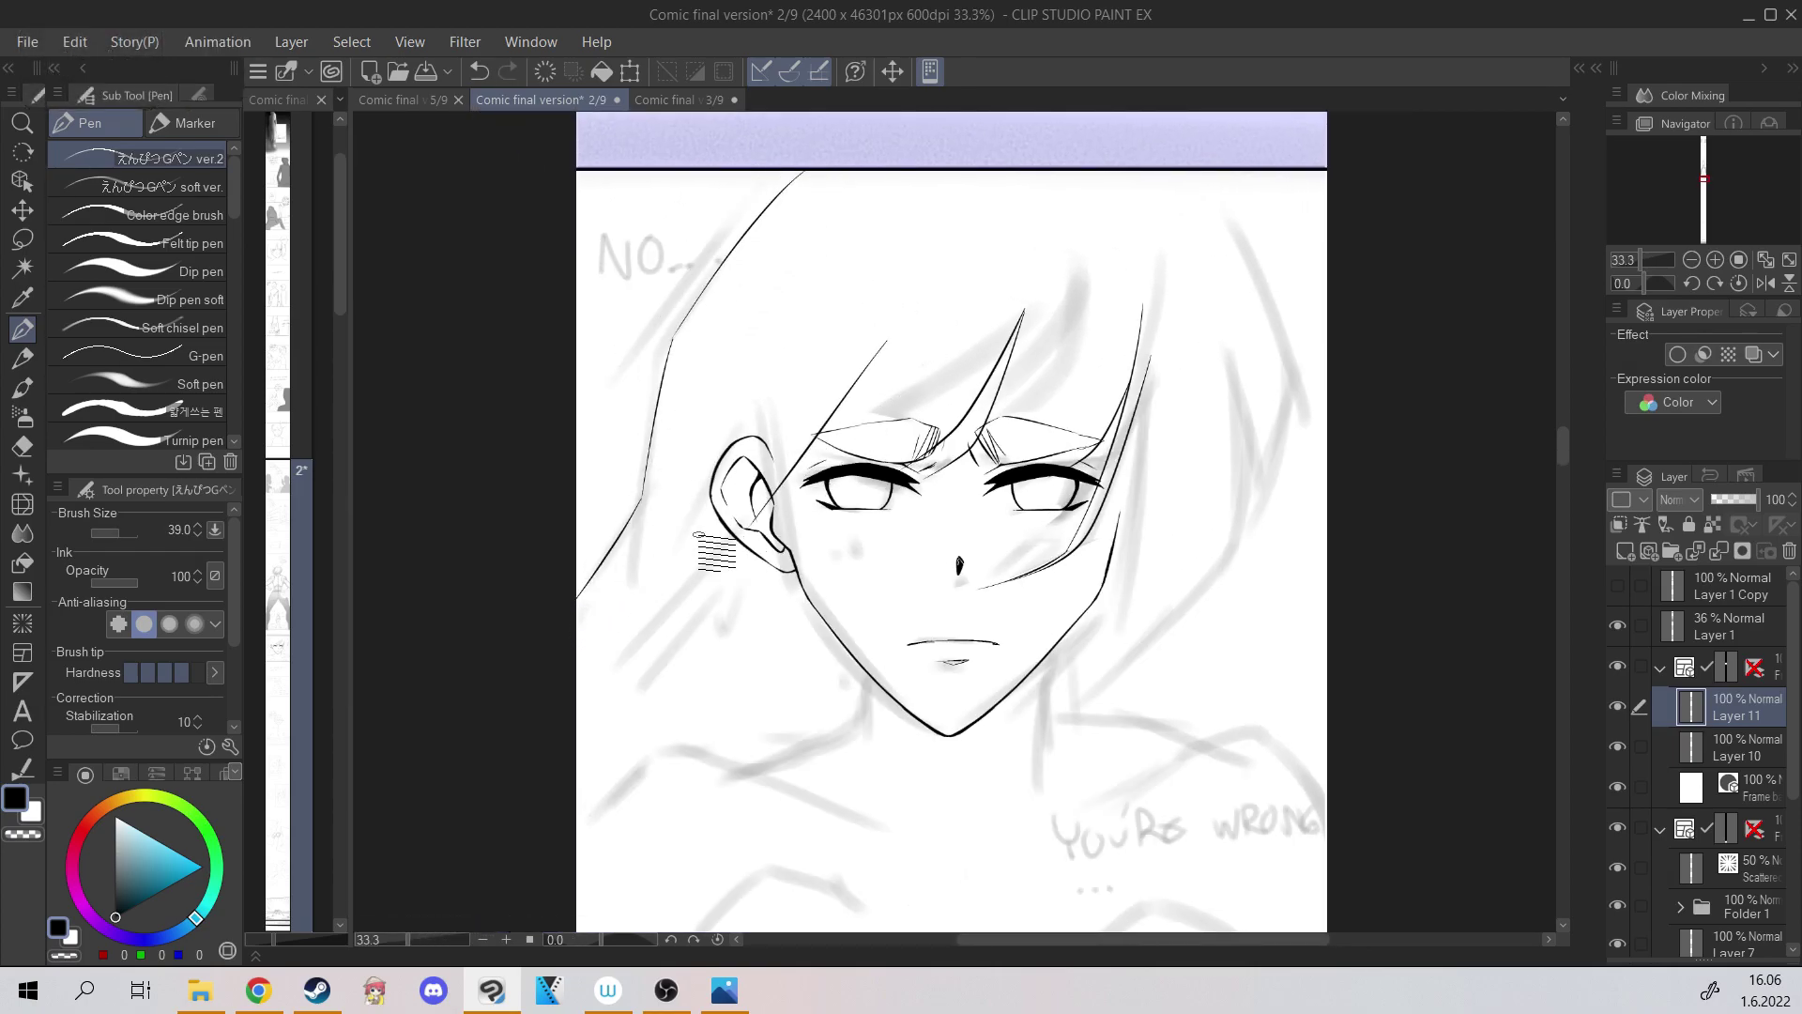
{"action": "key", "text": "ctrl+z"}
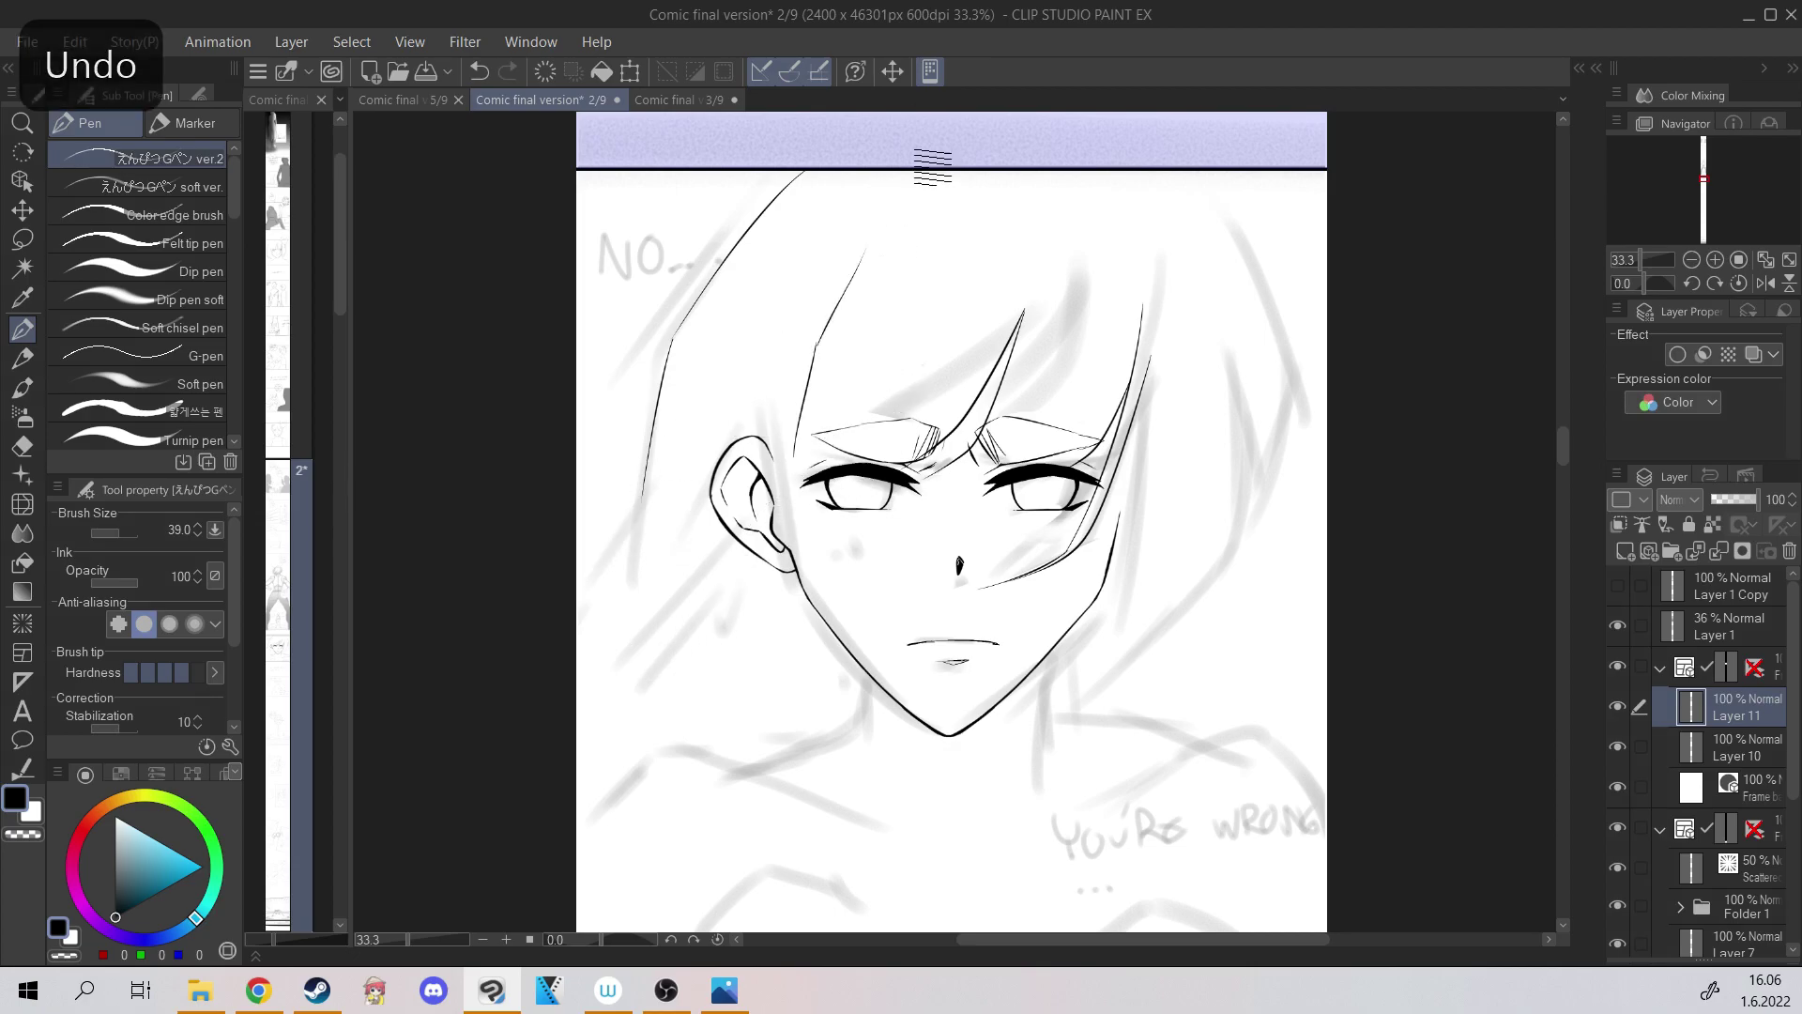
Ink the hair strands framing the forehead on both sides and check them against the Layer 1 sketch.
{"action": "key", "text": "ctrl+z"}
{"action": "scroll", "coordinate": [817, 319], "scroll_direction": "up", "scroll_amount": 2}
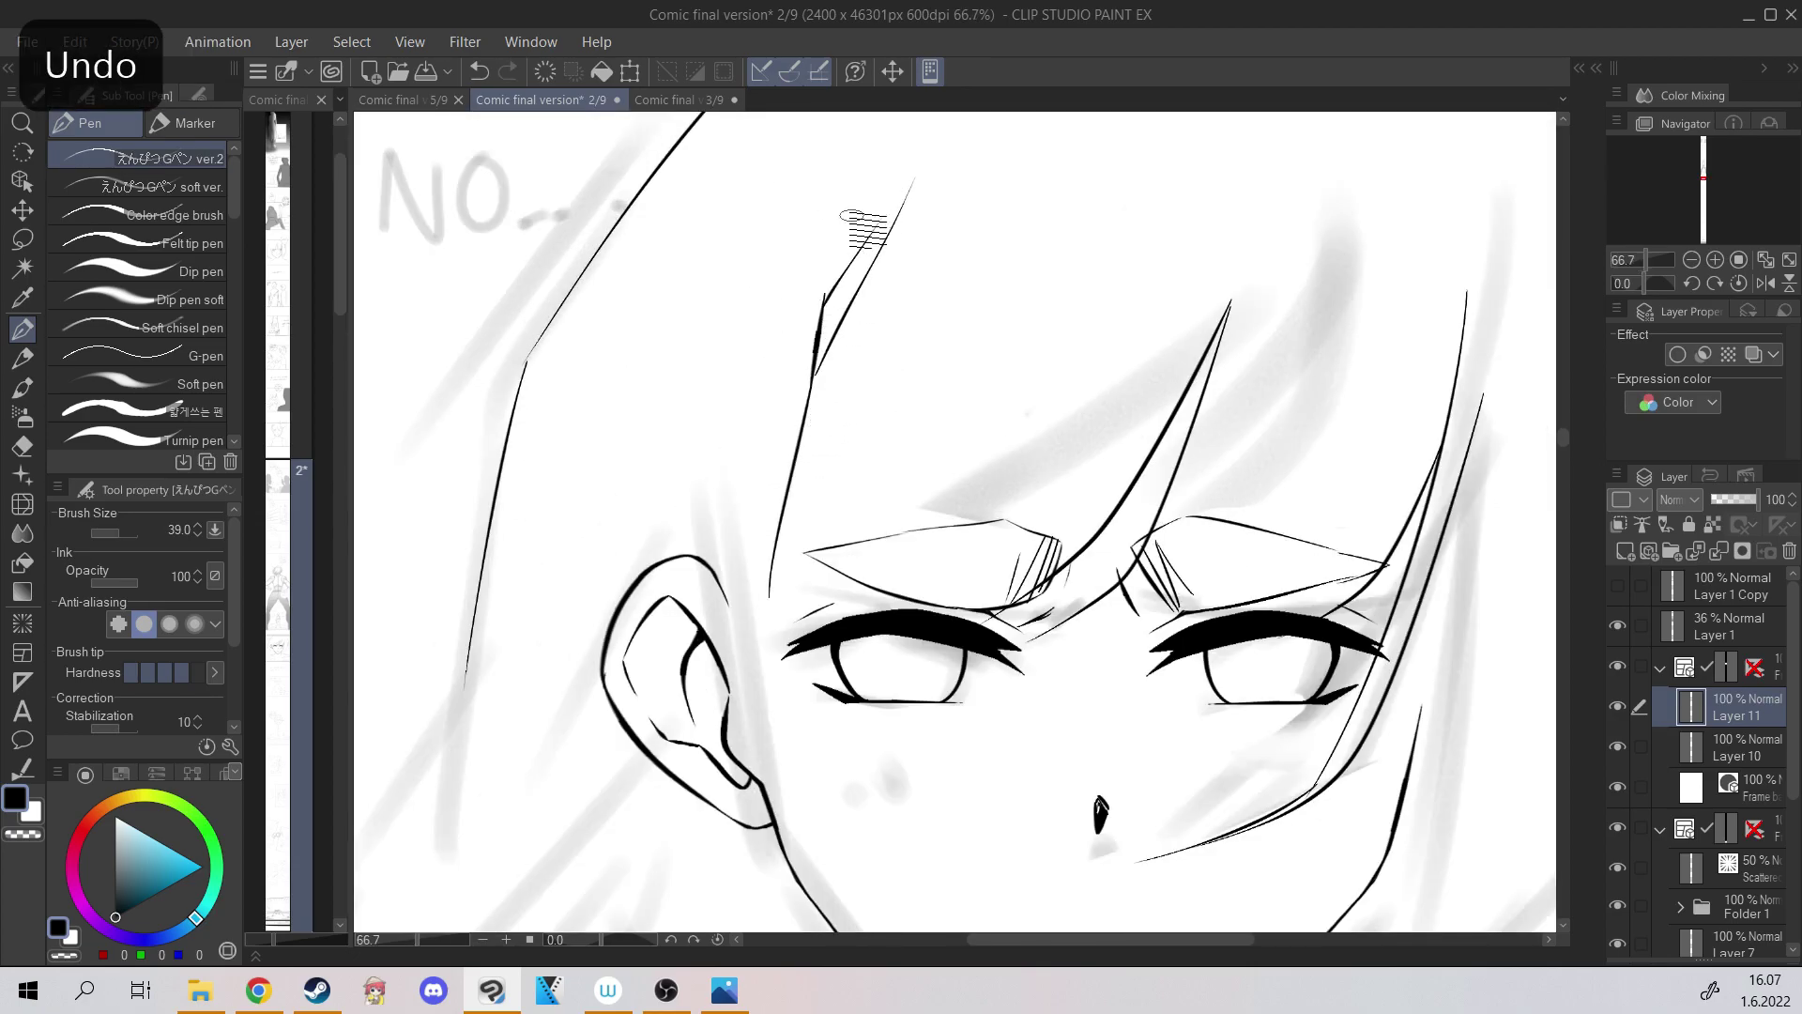
{"action": "key", "text": "ctrl+minus"}
{"action": "key", "text": "ctrl+minus"}
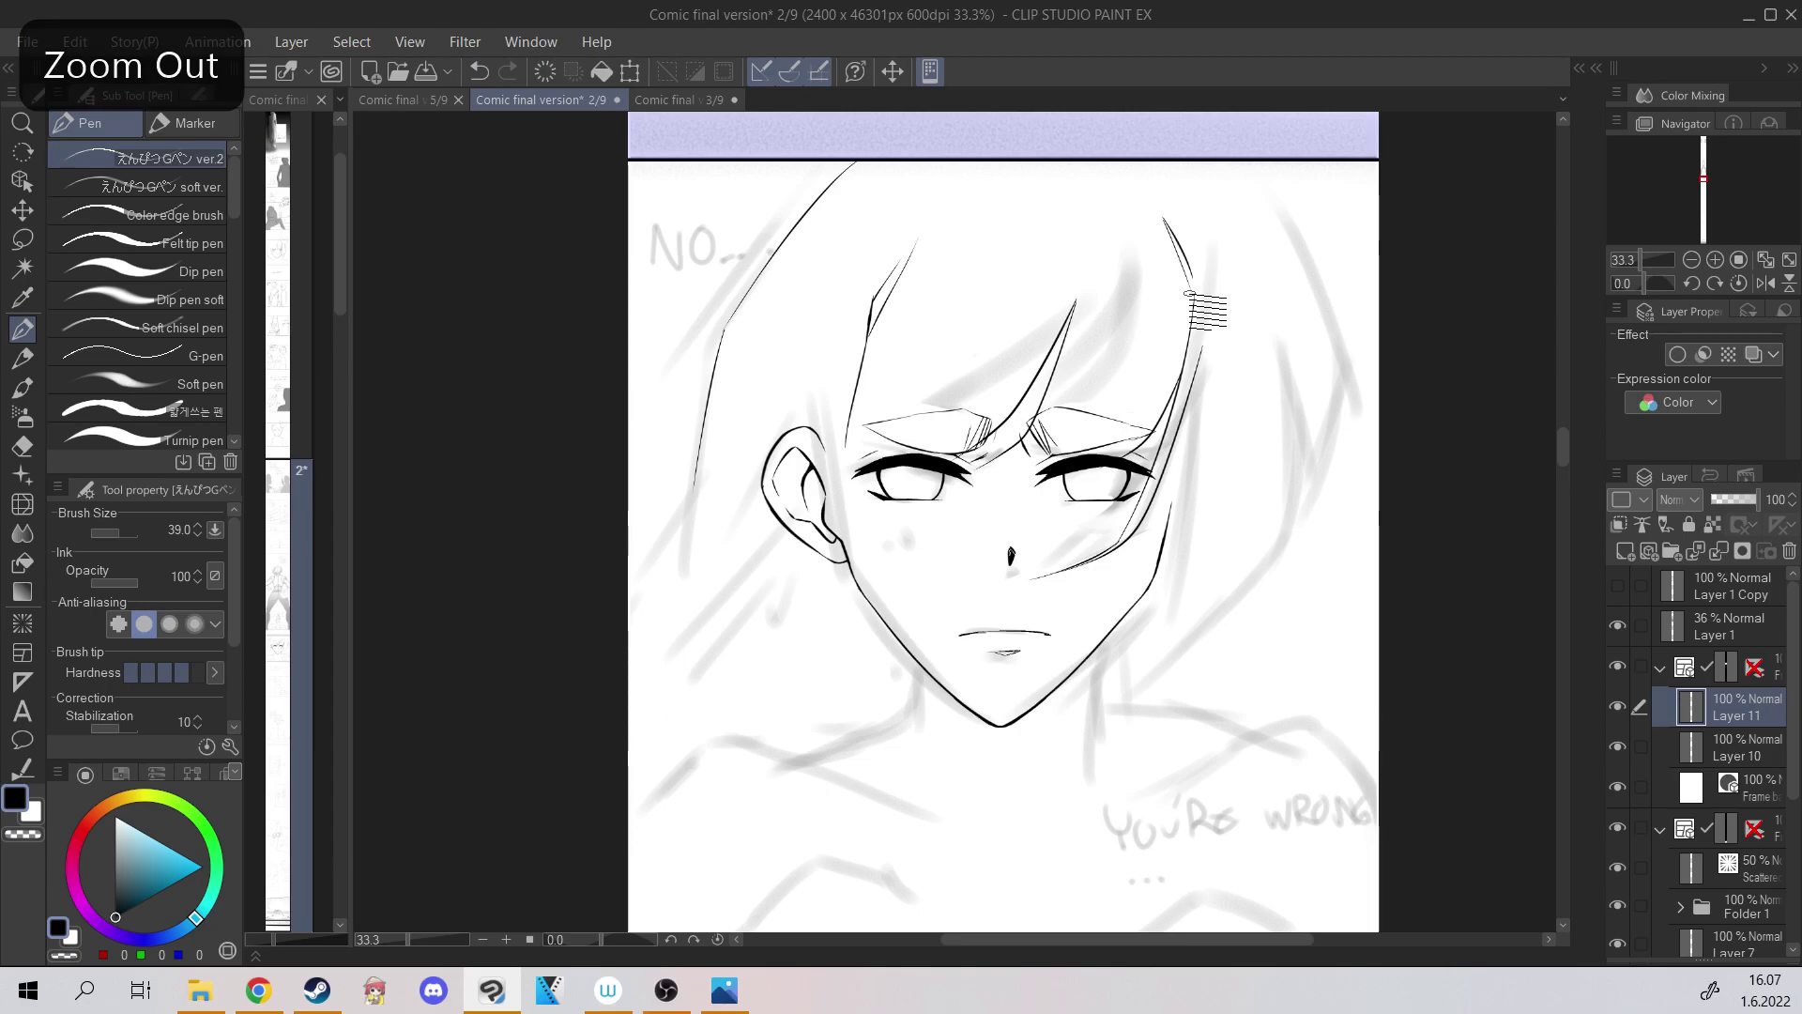
{"action": "left_click", "coordinate": [1618, 626]}
{"action": "left_click", "coordinate": [1617, 625]}
Ink the outer hair contour on the right side of the head from the panel's upper border.
{"action": "left_click_drag", "start_coordinate": [1075, 252], "coordinate": [1062, 289]}
{"action": "mouse_move", "coordinate": [1209, 193]}
{"action": "left_mouse_down"}
{"action": "mouse_move", "coordinate": [1299, 379]}
{"action": "mouse_move", "coordinate": [1276, 541]}
{"action": "left_mouse_up"}
{"action": "key", "text": "ctrl+z"}
{"action": "key", "text": "ctrl+z"}
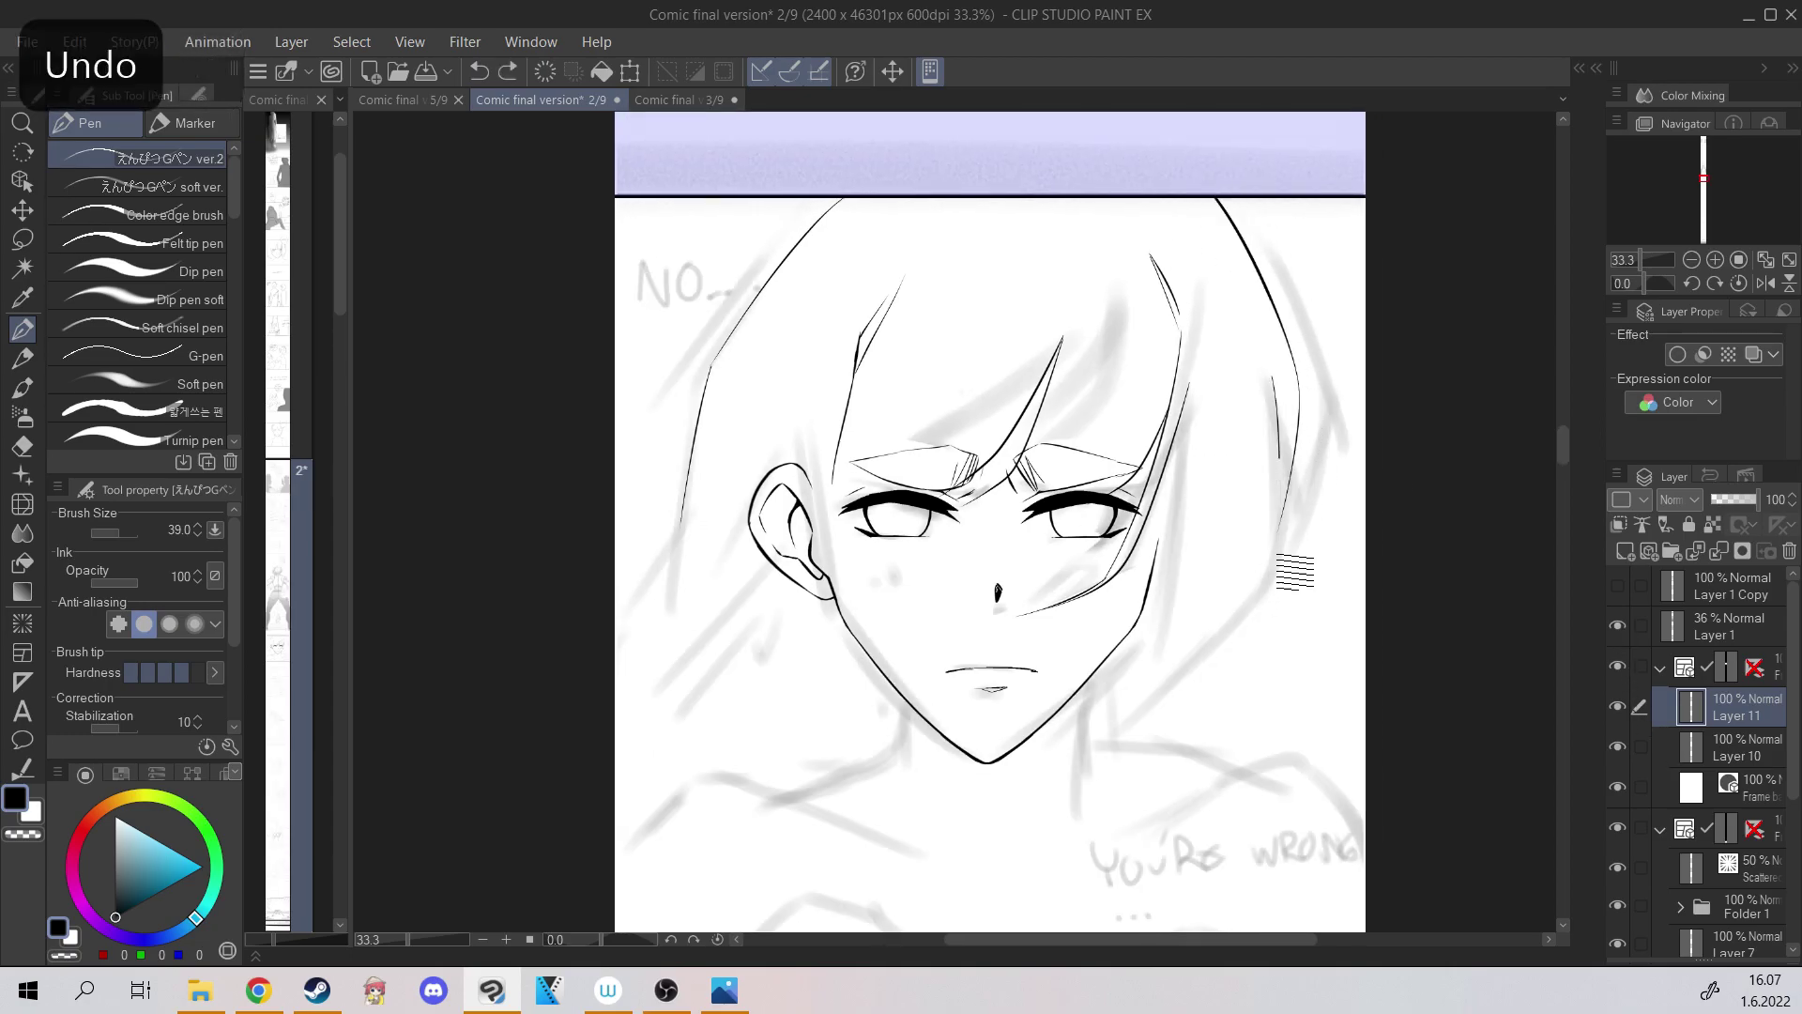
Ink the right side lock tapering to a pointed tip below the jaw.
{"action": "key", "text": "ctrl+plus"}
{"action": "key", "text": "ctrl+minus"}
{"action": "key", "text": "ctrl+z"}
{"action": "mouse_move", "coordinate": [1138, 737]}
{"action": "left_mouse_down"}
{"action": "mouse_move", "coordinate": [1310, 594]}
{"action": "mouse_move", "coordinate": [1316, 544]}
{"action": "left_mouse_up"}
{"action": "key", "text": "ctrl+plus"}
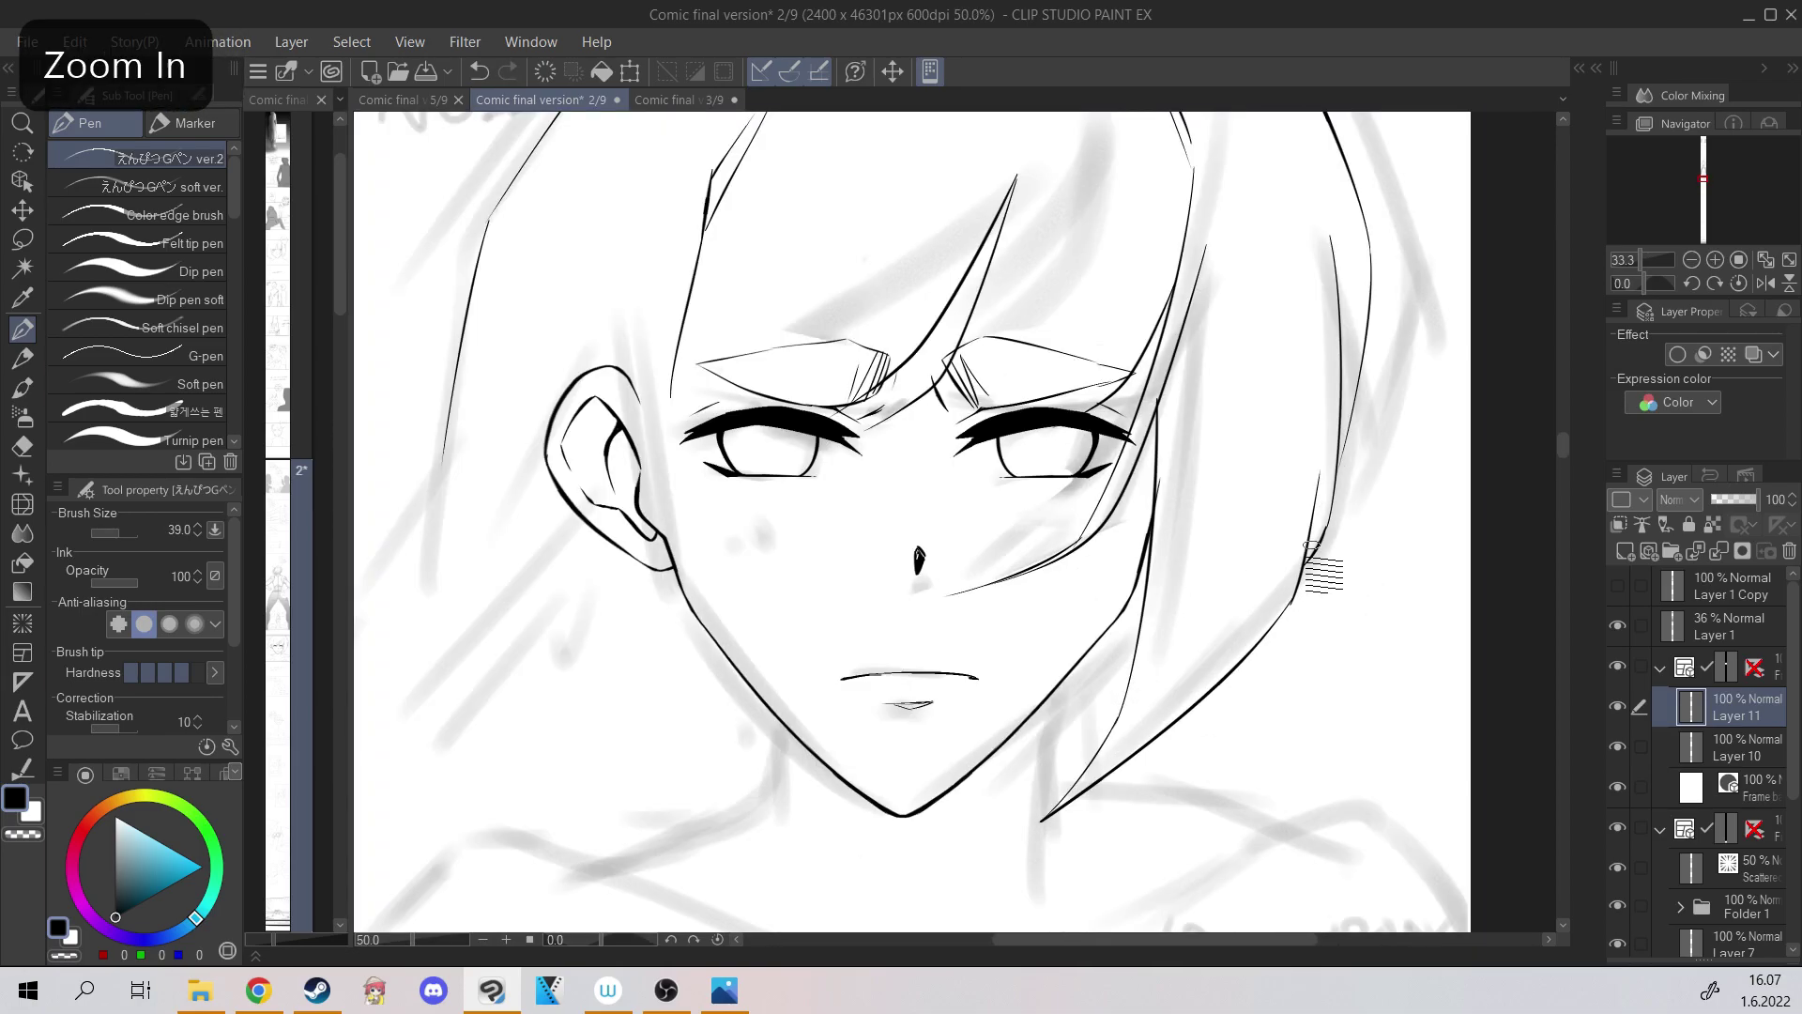
Refine the inner strand lines where they meet the right side lock's outer contour.
{"action": "key", "text": "ctrl+plus"}
{"action": "key", "text": "ctrl+z"}
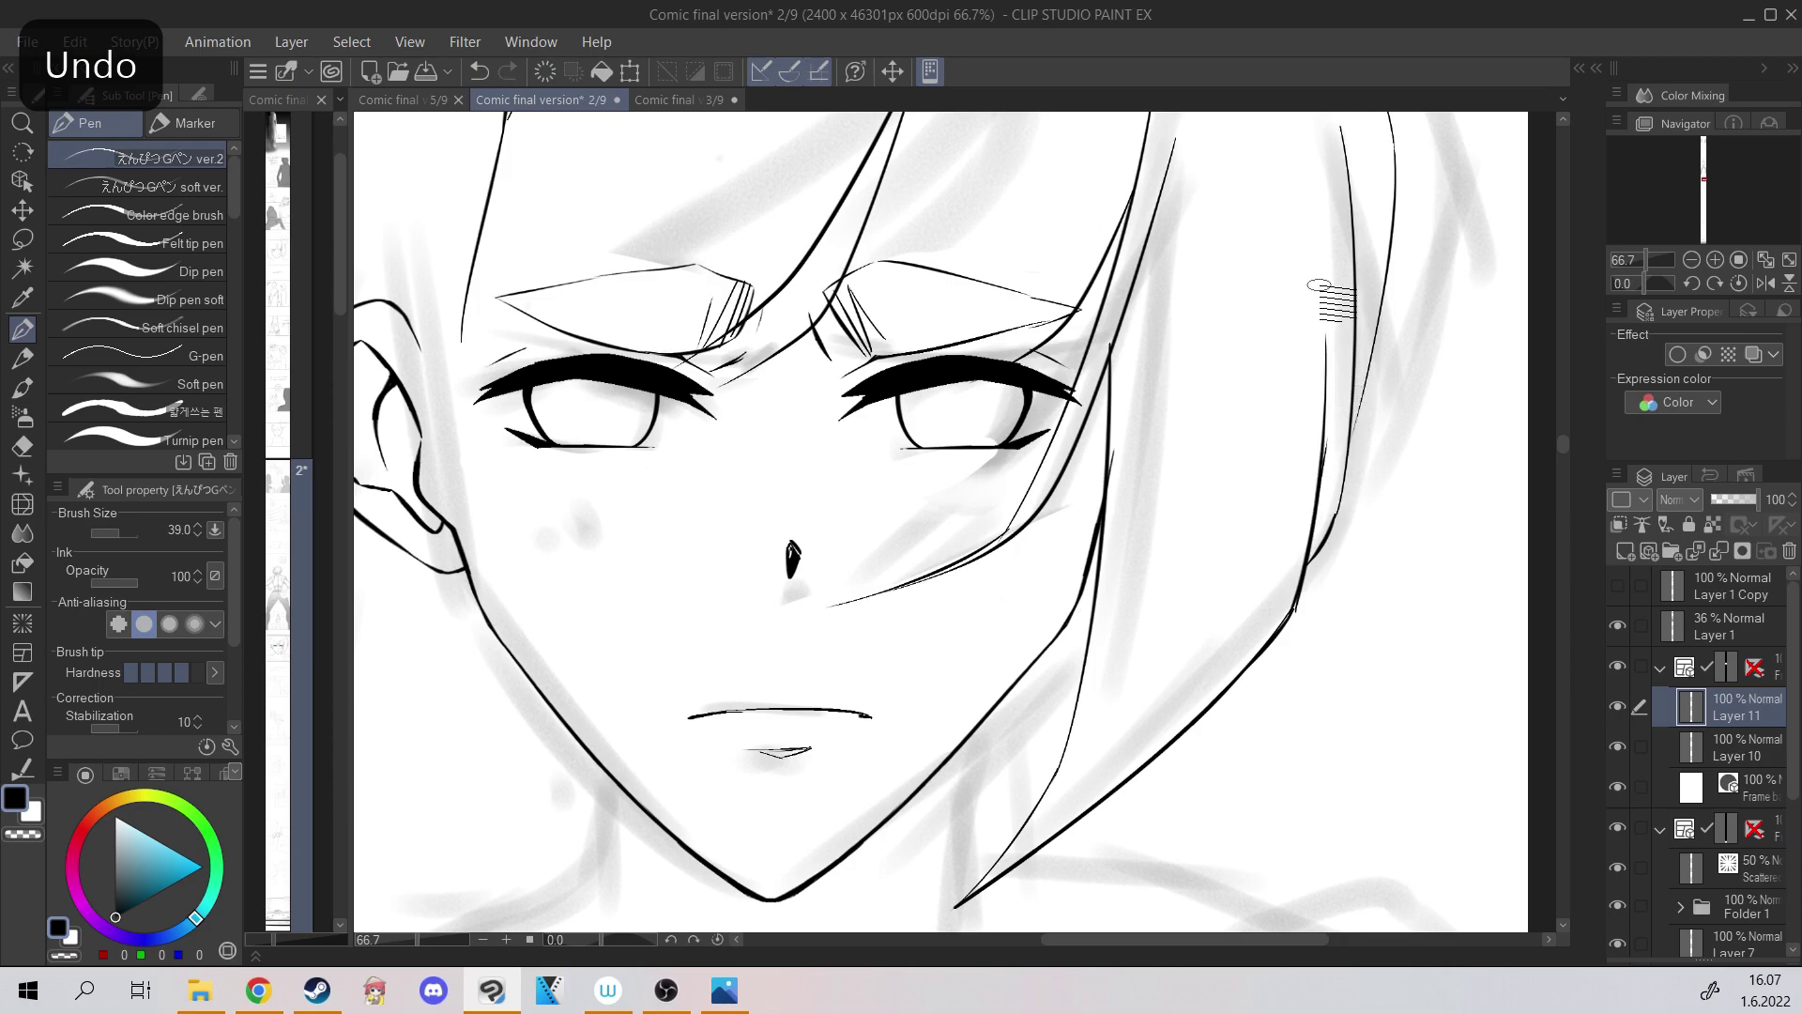
{"action": "key", "text": "ctrl+minus"}
{"action": "key", "text": "ctrl+z"}
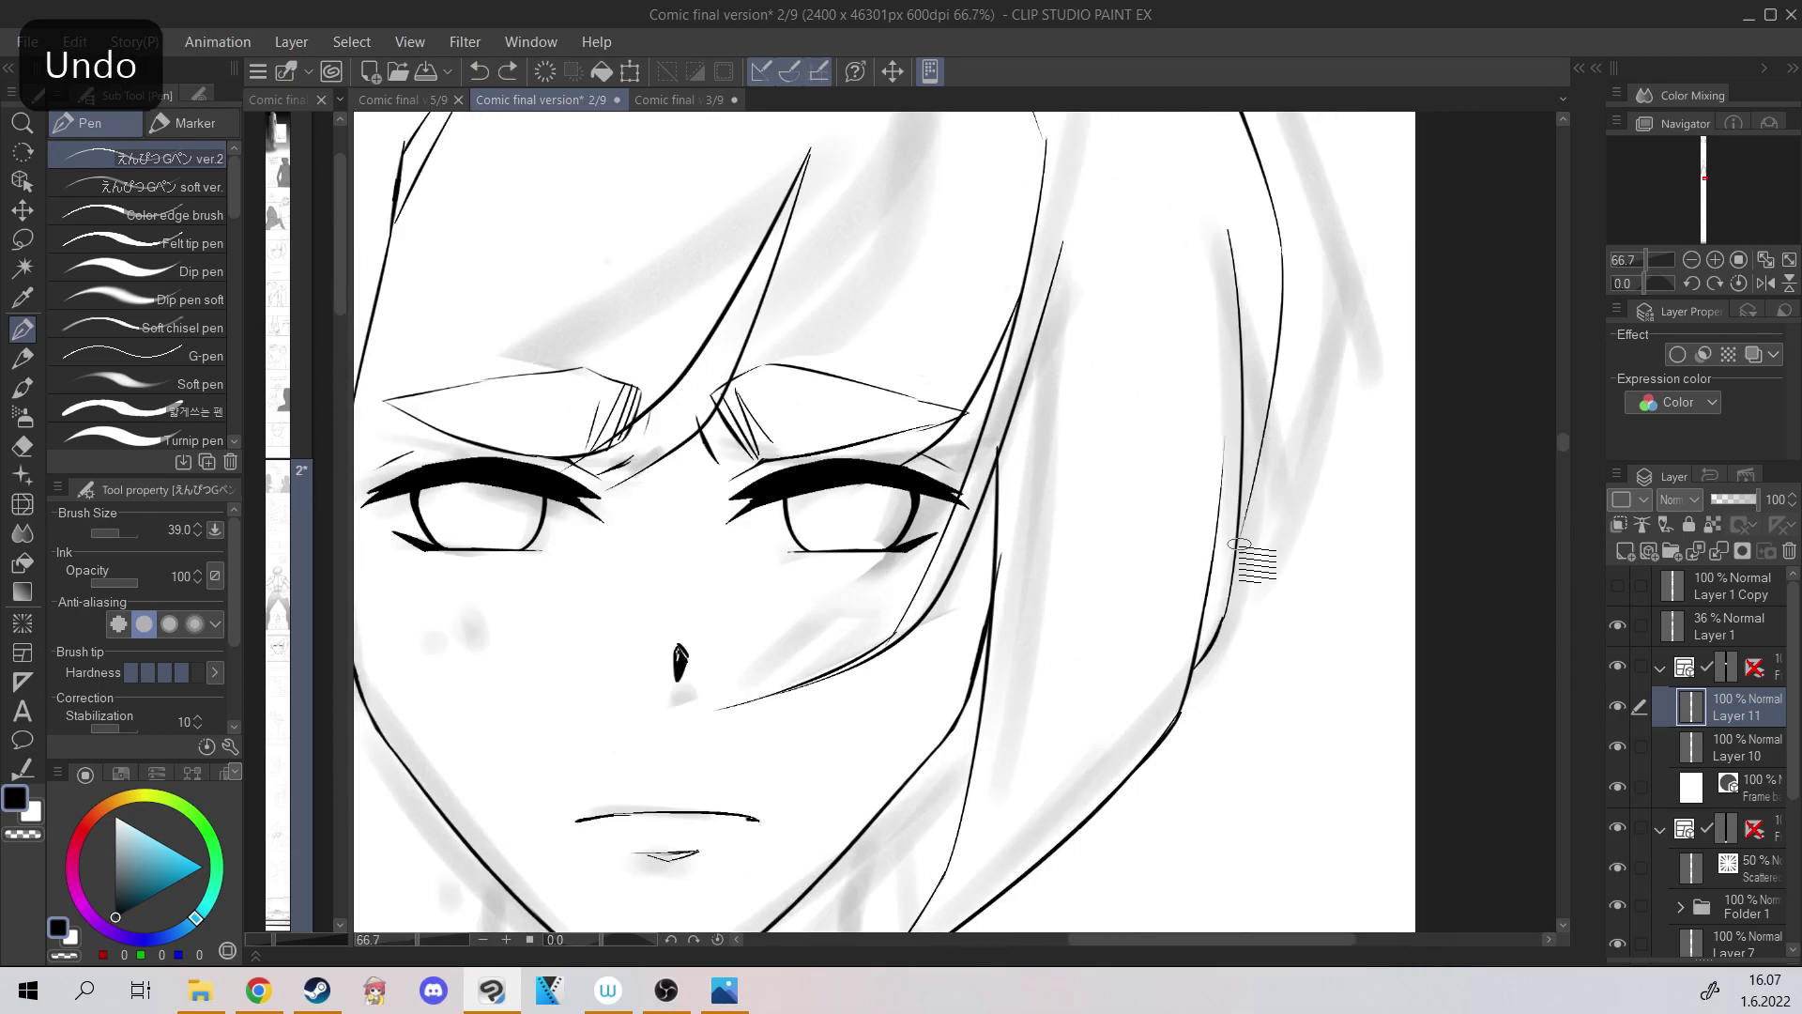
Ink the outward-flicking lock on the right side, erase its overlapping lines with transparent color and check against the Layer 1 sketch.
{"action": "key", "text": "ctrl+minus"}
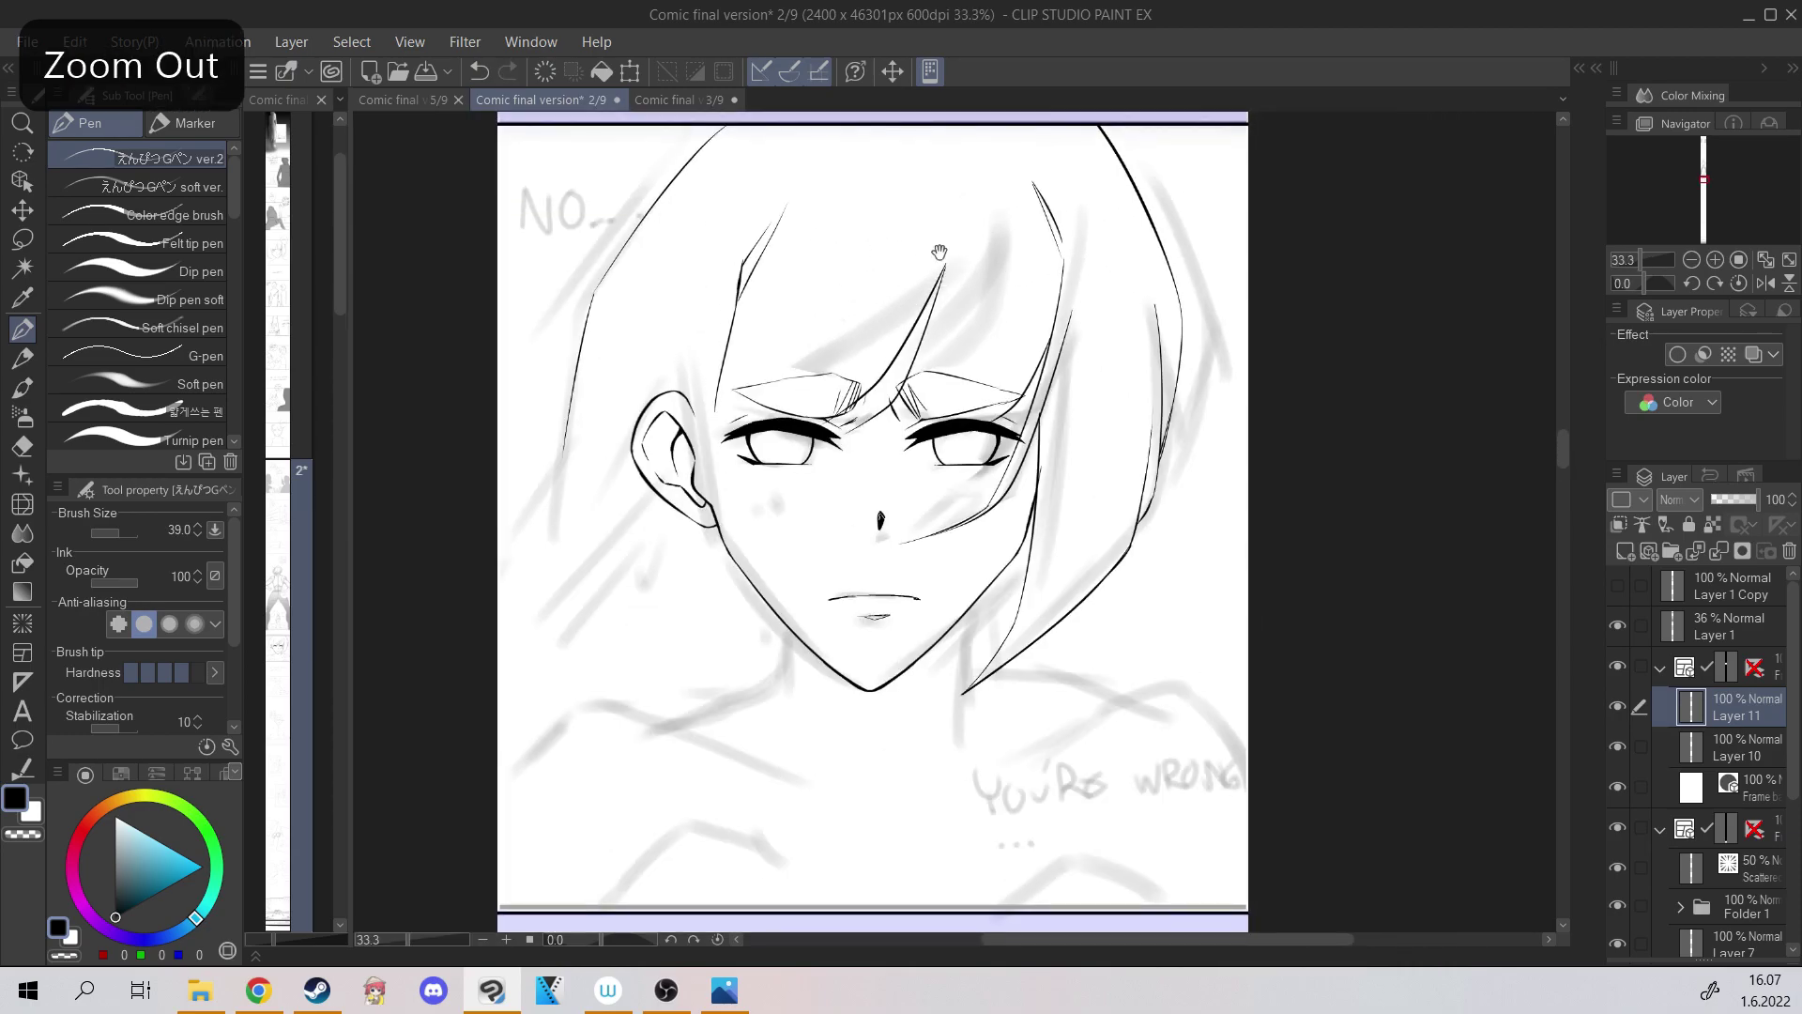
{"action": "key", "text": "ctrl+plus"}
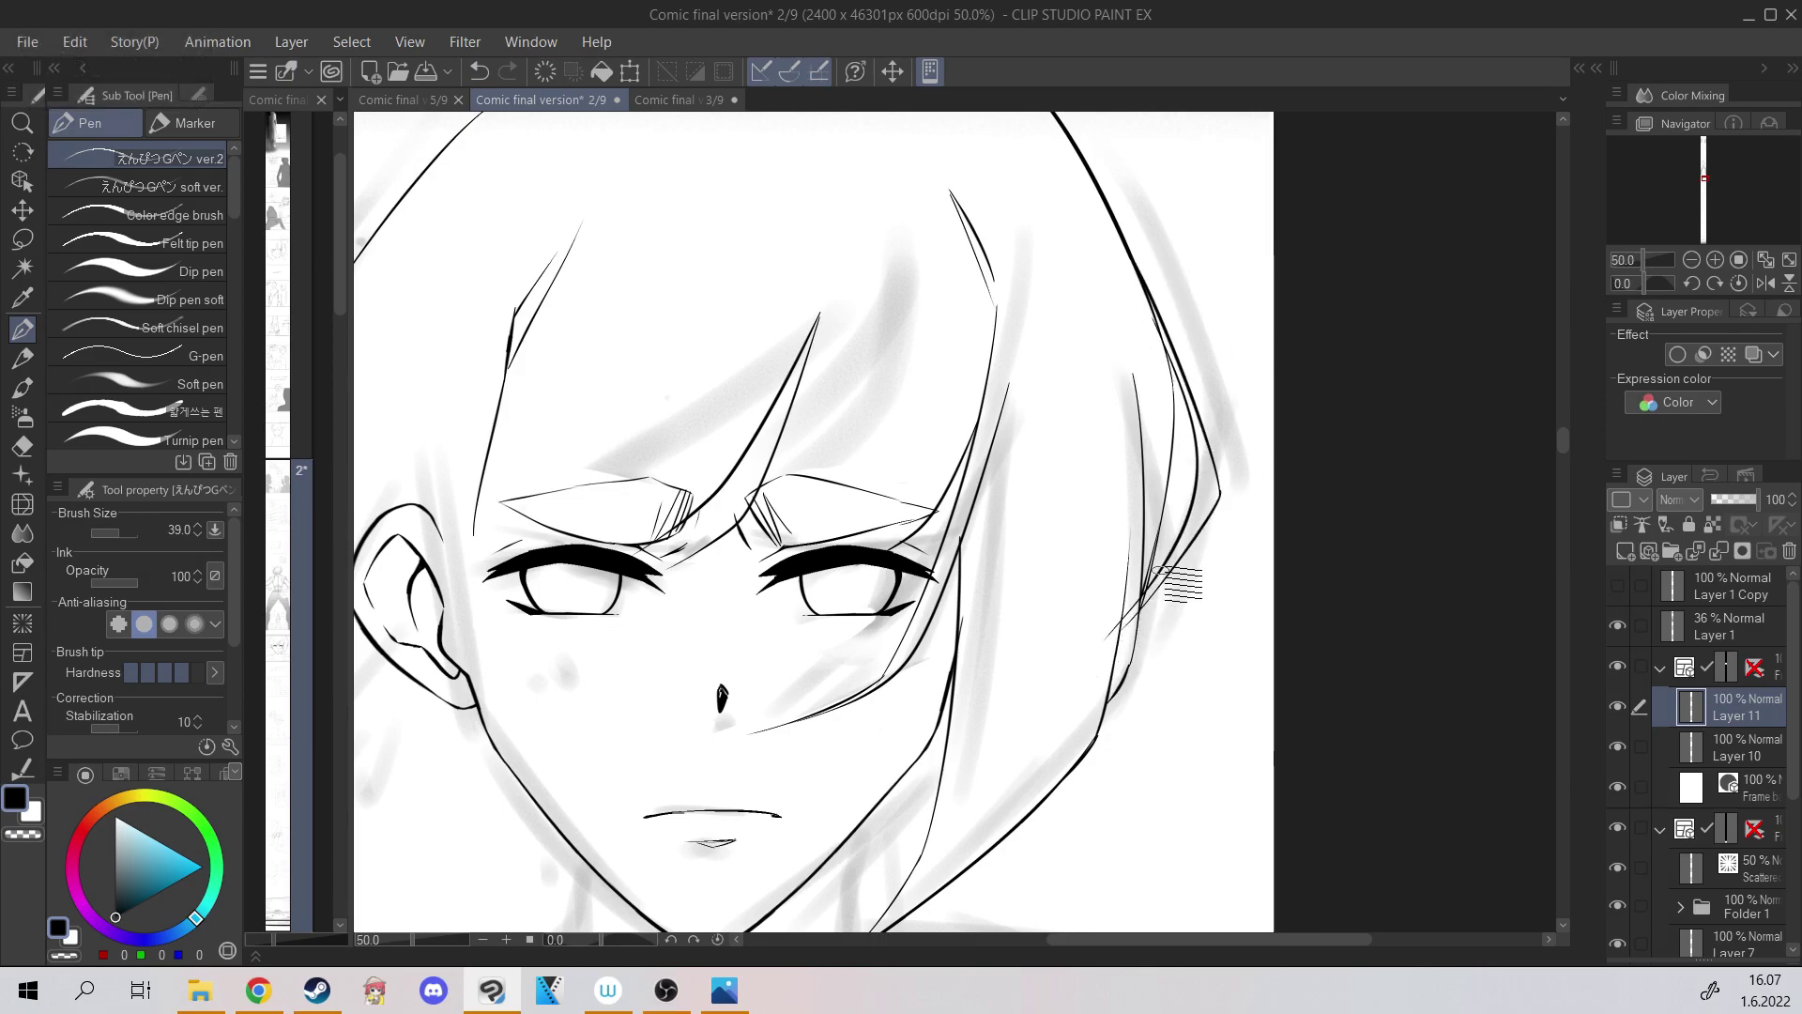
{"action": "key", "text": "ctrl+plus"}
{"action": "key", "text": "c"}
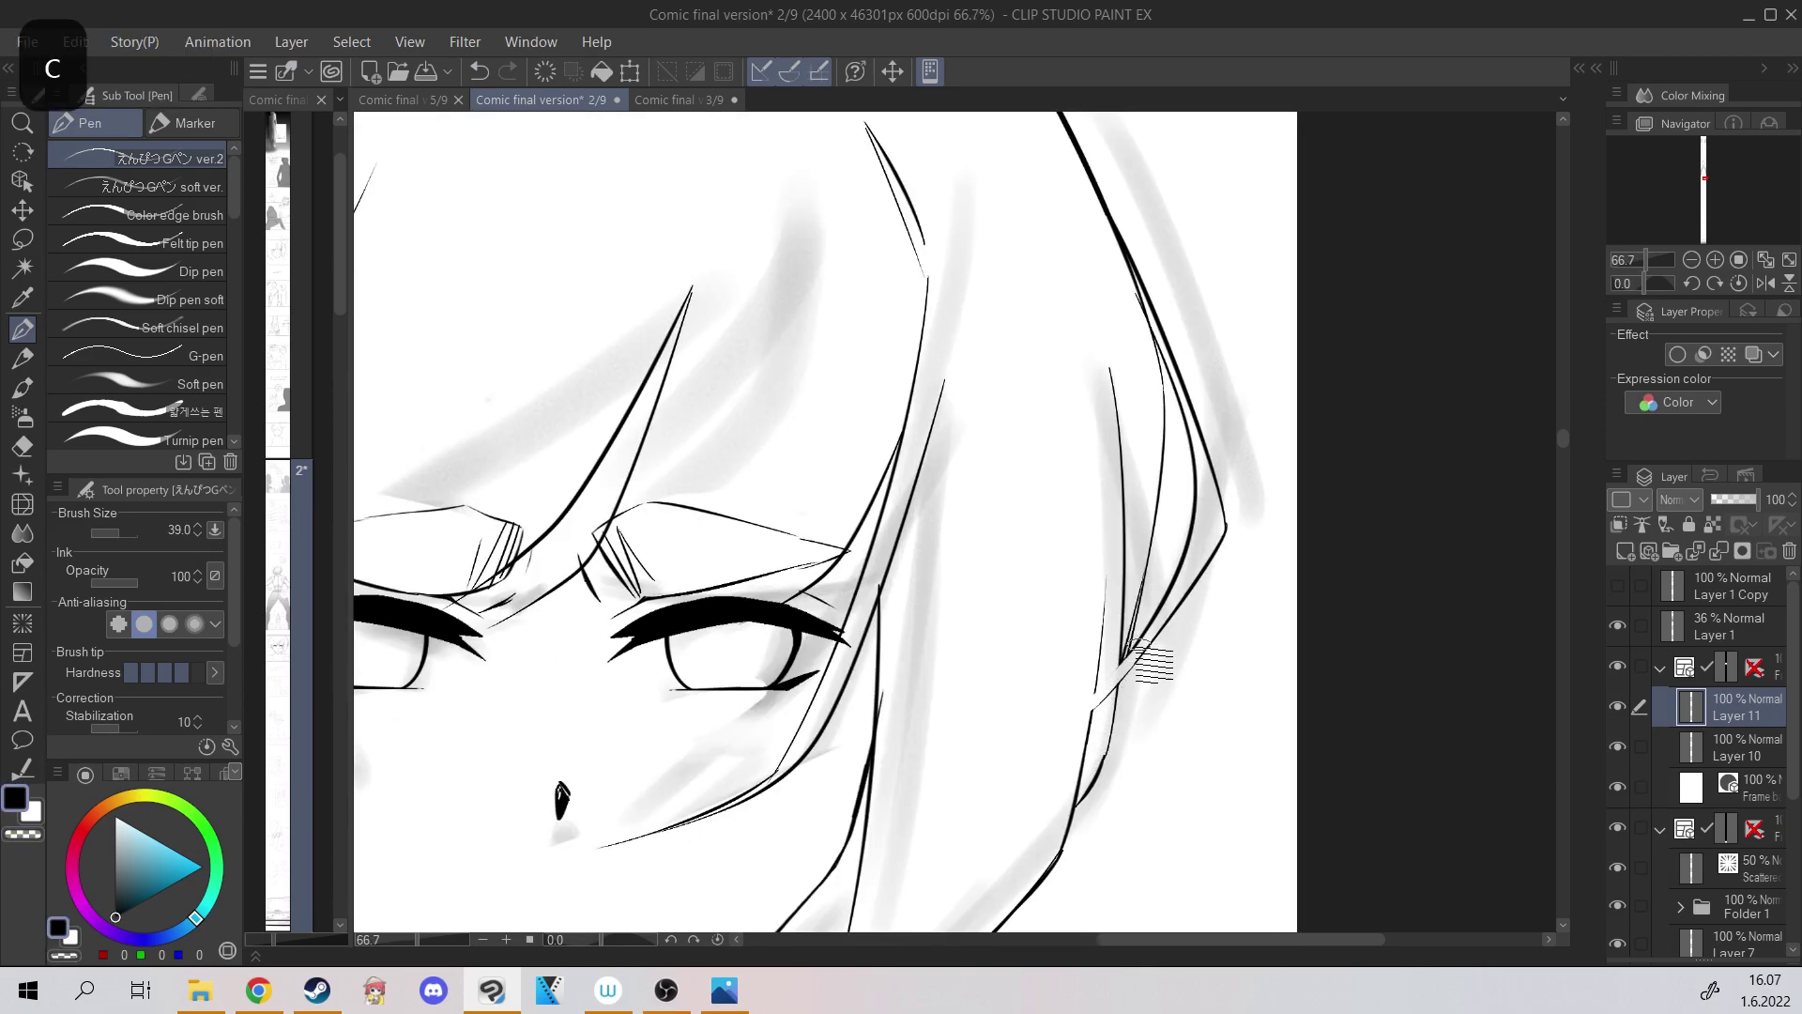
{"action": "left_click_drag", "start_coordinate": [1173, 571], "coordinate": [1051, 736]}
{"action": "key", "text": "c"}
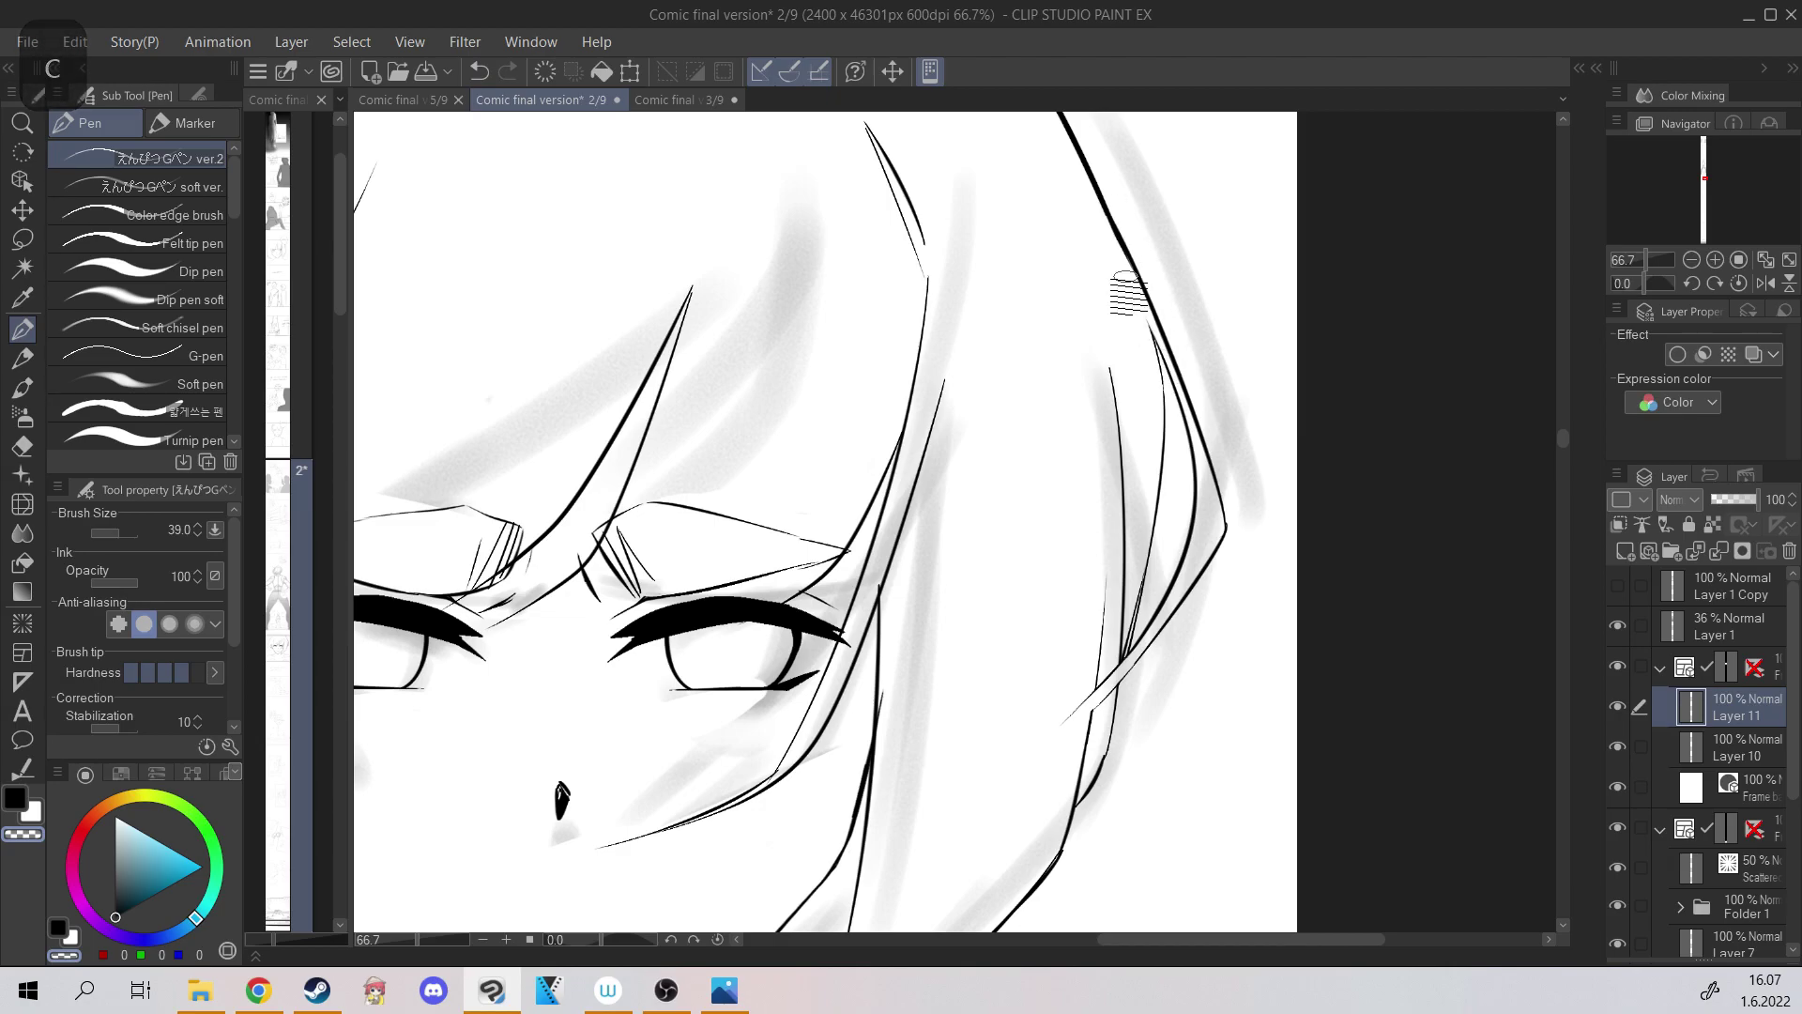
{"action": "key", "text": "ctrl+minus"}
{"action": "key", "text": "ctrl+minus"}
{"action": "left_click", "coordinate": [1618, 626]}
{"action": "left_click", "coordinate": [1619, 628]}
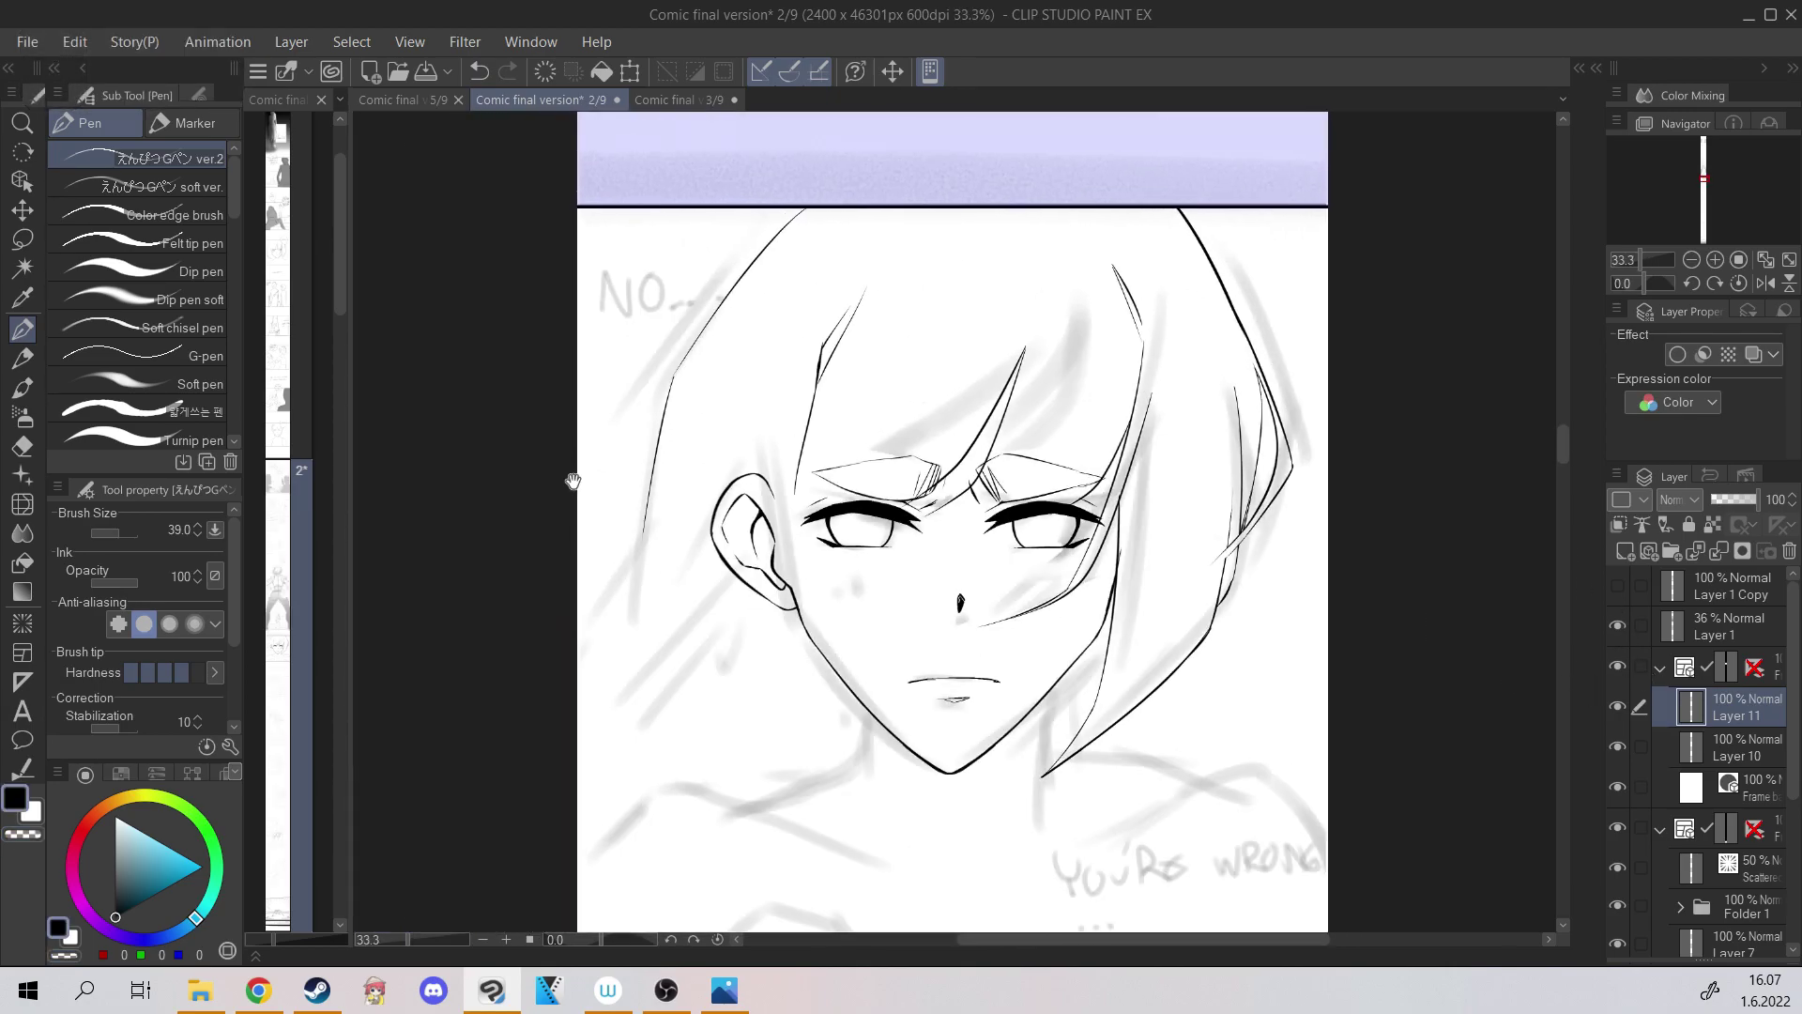
Push the outer hair contour on the right side of the head slightly inward with Liquify.
{"action": "left_click", "coordinate": [23, 504]}
{"action": "left_click_drag", "start_coordinate": [1295, 285], "coordinate": [1279, 274]}
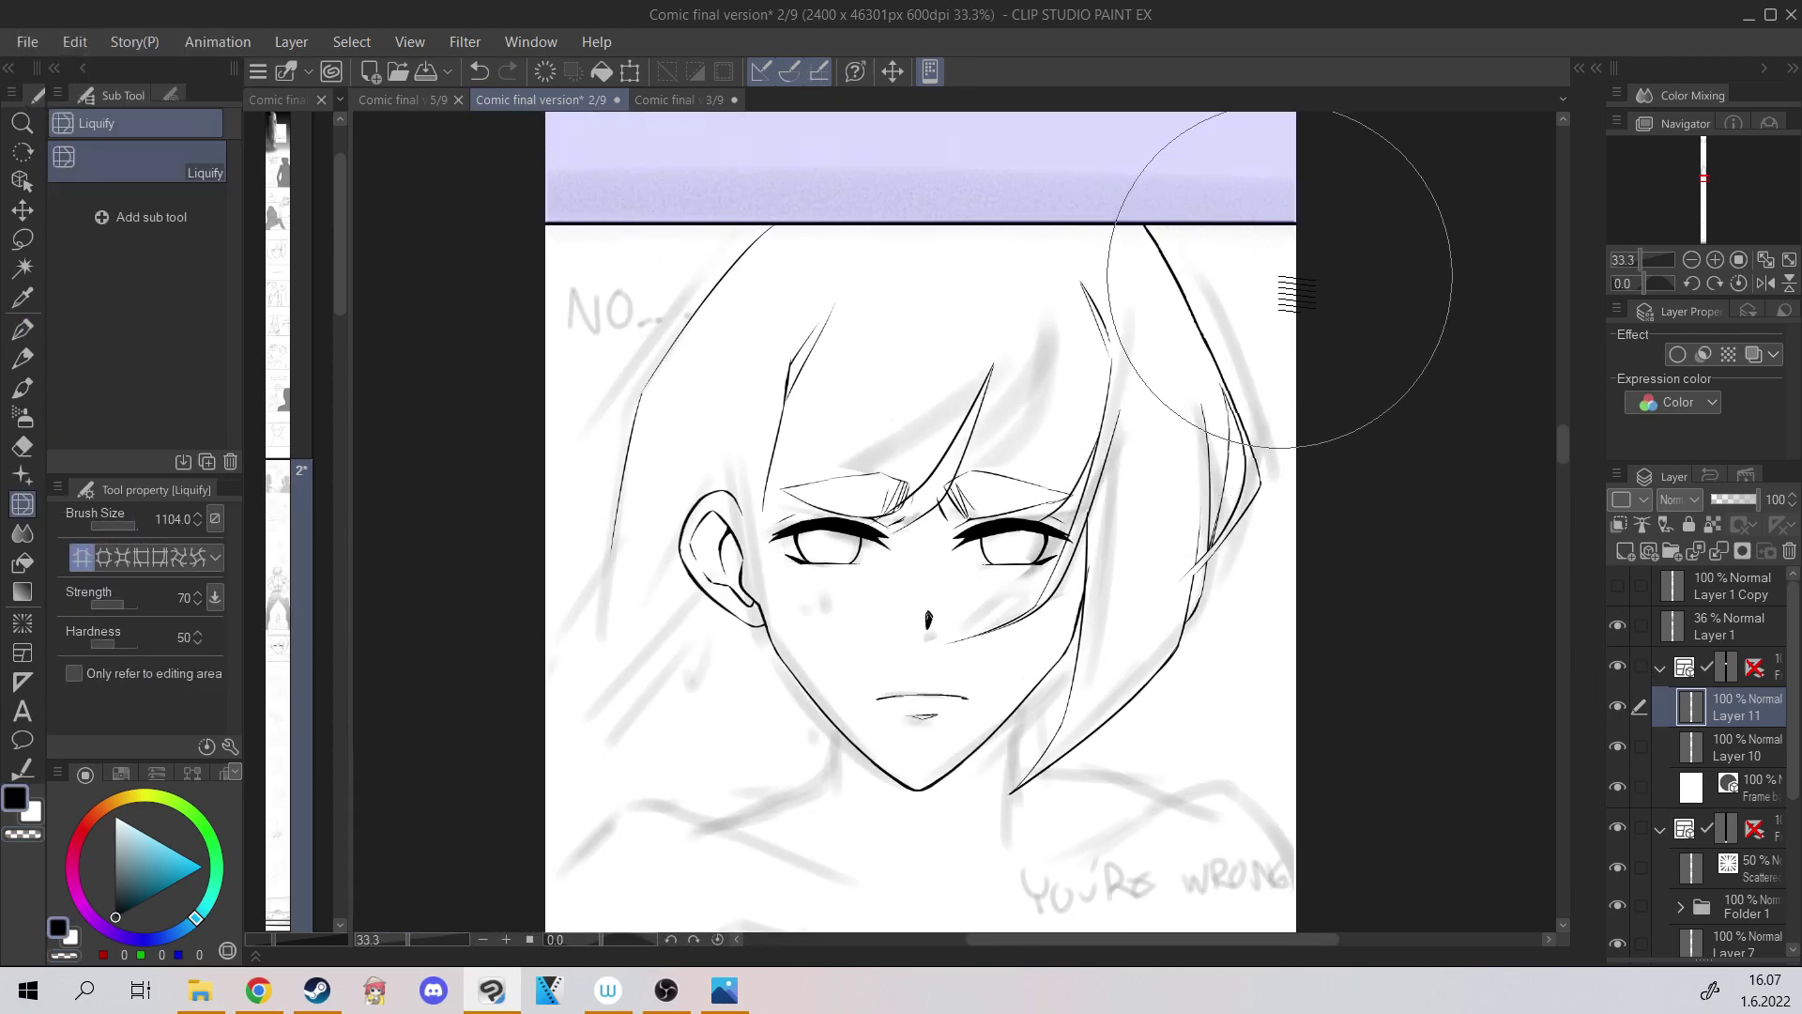
{"action": "left_click_drag", "start_coordinate": [1330, 488], "coordinate": [1306, 490]}
{"action": "left_click_drag", "start_coordinate": [476, 393], "coordinate": [524, 365]}
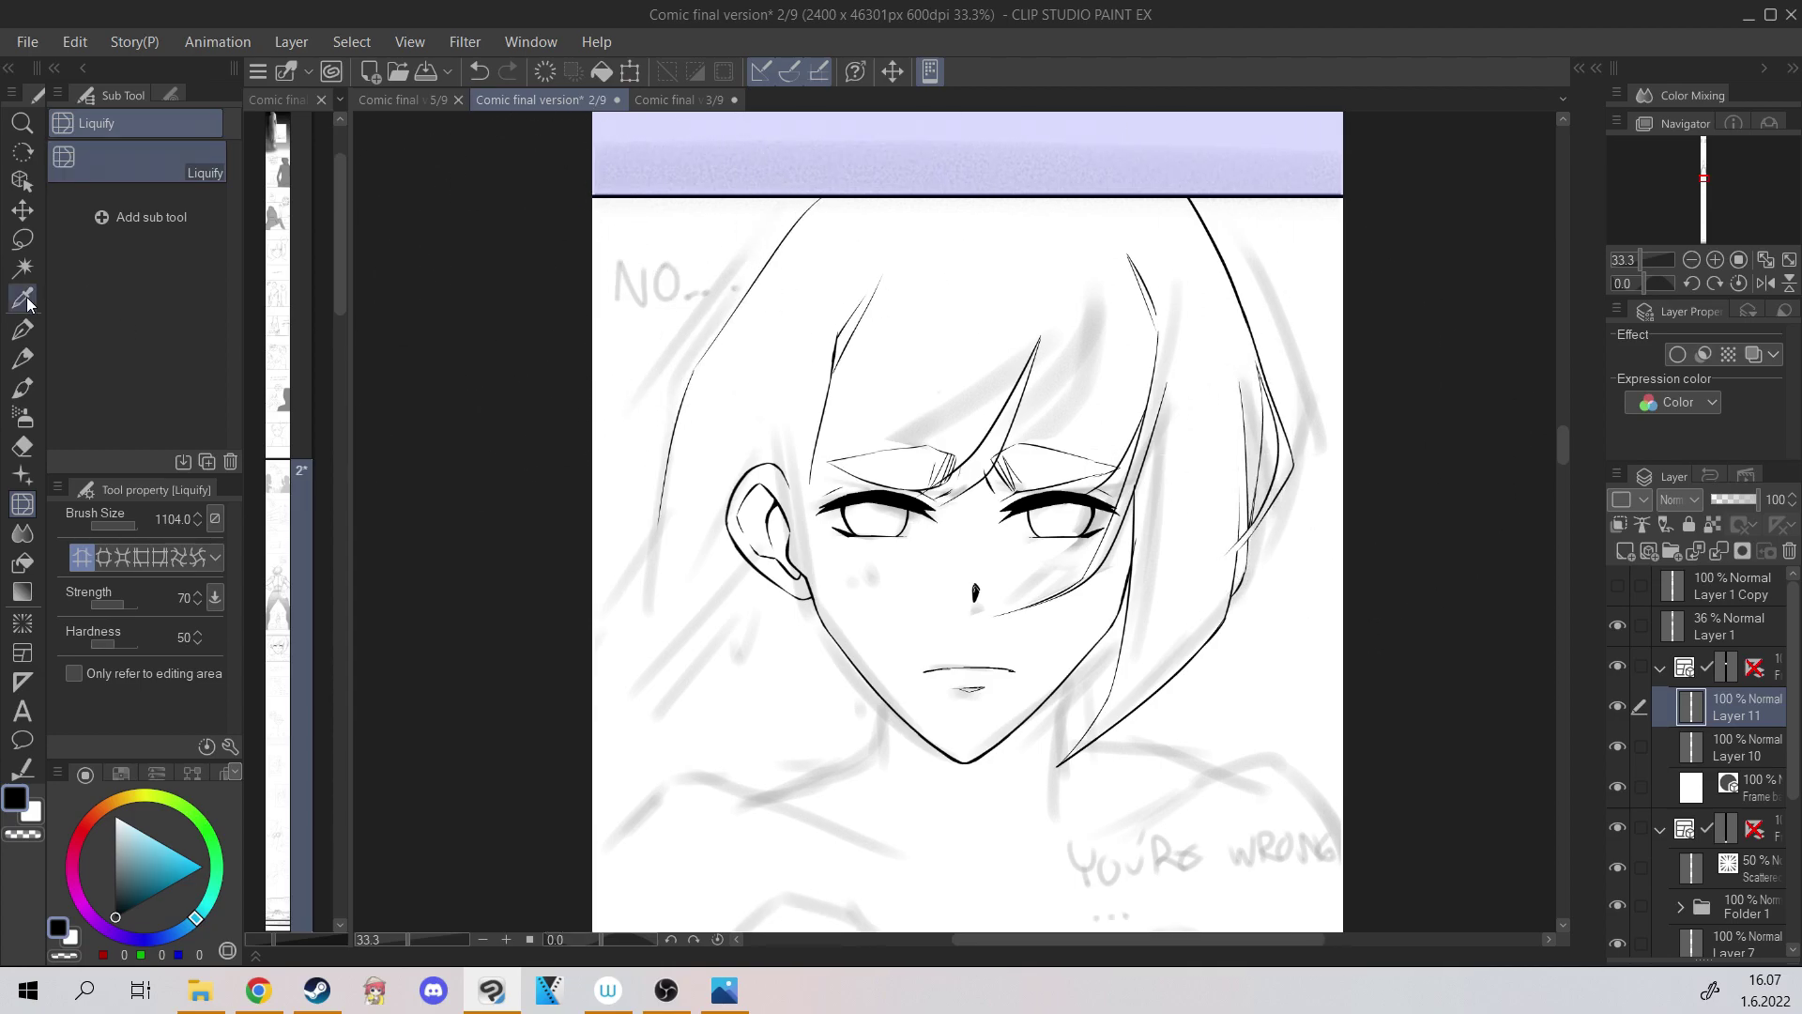
{"action": "key", "text": "ctrl+z"}
Ink a thin hair strand in front of the left ear, running from the temple down across the ear.
{"action": "left_click", "coordinate": [22, 329]}
{"action": "left_click_drag", "start_coordinate": [724, 284], "coordinate": [883, 426]}
{"action": "scroll", "coordinate": [903, 422], "scroll_direction": "up", "scroll_amount": 1}
{"action": "left_click_drag", "start_coordinate": [1011, 302], "coordinate": [924, 415]}
{"action": "key", "text": "ctrl+z"}
{"action": "scroll", "coordinate": [958, 611], "scroll_direction": "down", "scroll_amount": 1}
{"action": "mouse_move", "coordinate": [958, 612]}
{"action": "left_mouse_down"}
{"action": "mouse_move", "coordinate": [892, 302]}
{"action": "mouse_move", "coordinate": [850, 587]}
{"action": "left_mouse_up"}
{"action": "scroll", "coordinate": [923, 349], "scroll_direction": "up", "scroll_amount": 1}
{"action": "key", "text": "ctrl+z"}
{"action": "mouse_move", "coordinate": [939, 315]}
{"action": "left_mouse_down"}
{"action": "mouse_move", "coordinate": [828, 571]}
{"action": "mouse_move", "coordinate": [807, 579]}
{"action": "left_mouse_up"}
{"action": "key", "text": "ctrl+z"}
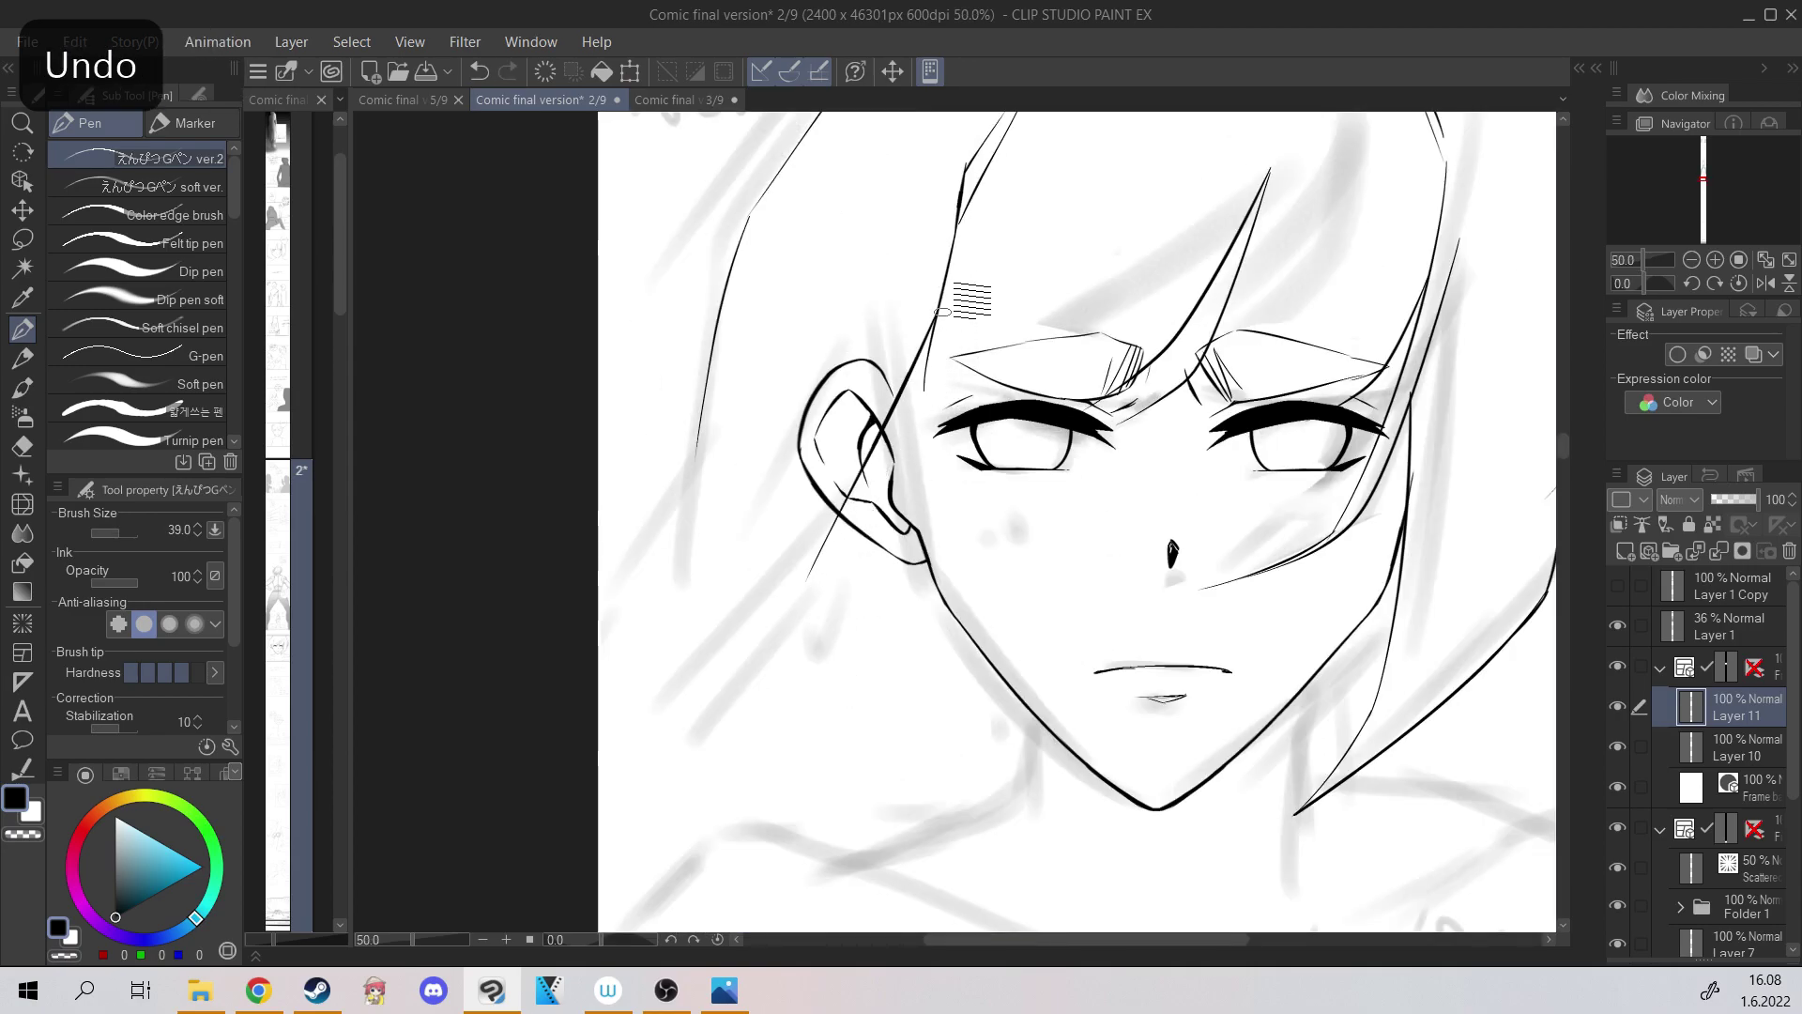
{"action": "key", "text": "ctrl+plus"}
{"action": "key", "text": "ctrl+z"}
{"action": "key", "text": "ctrl+minus"}
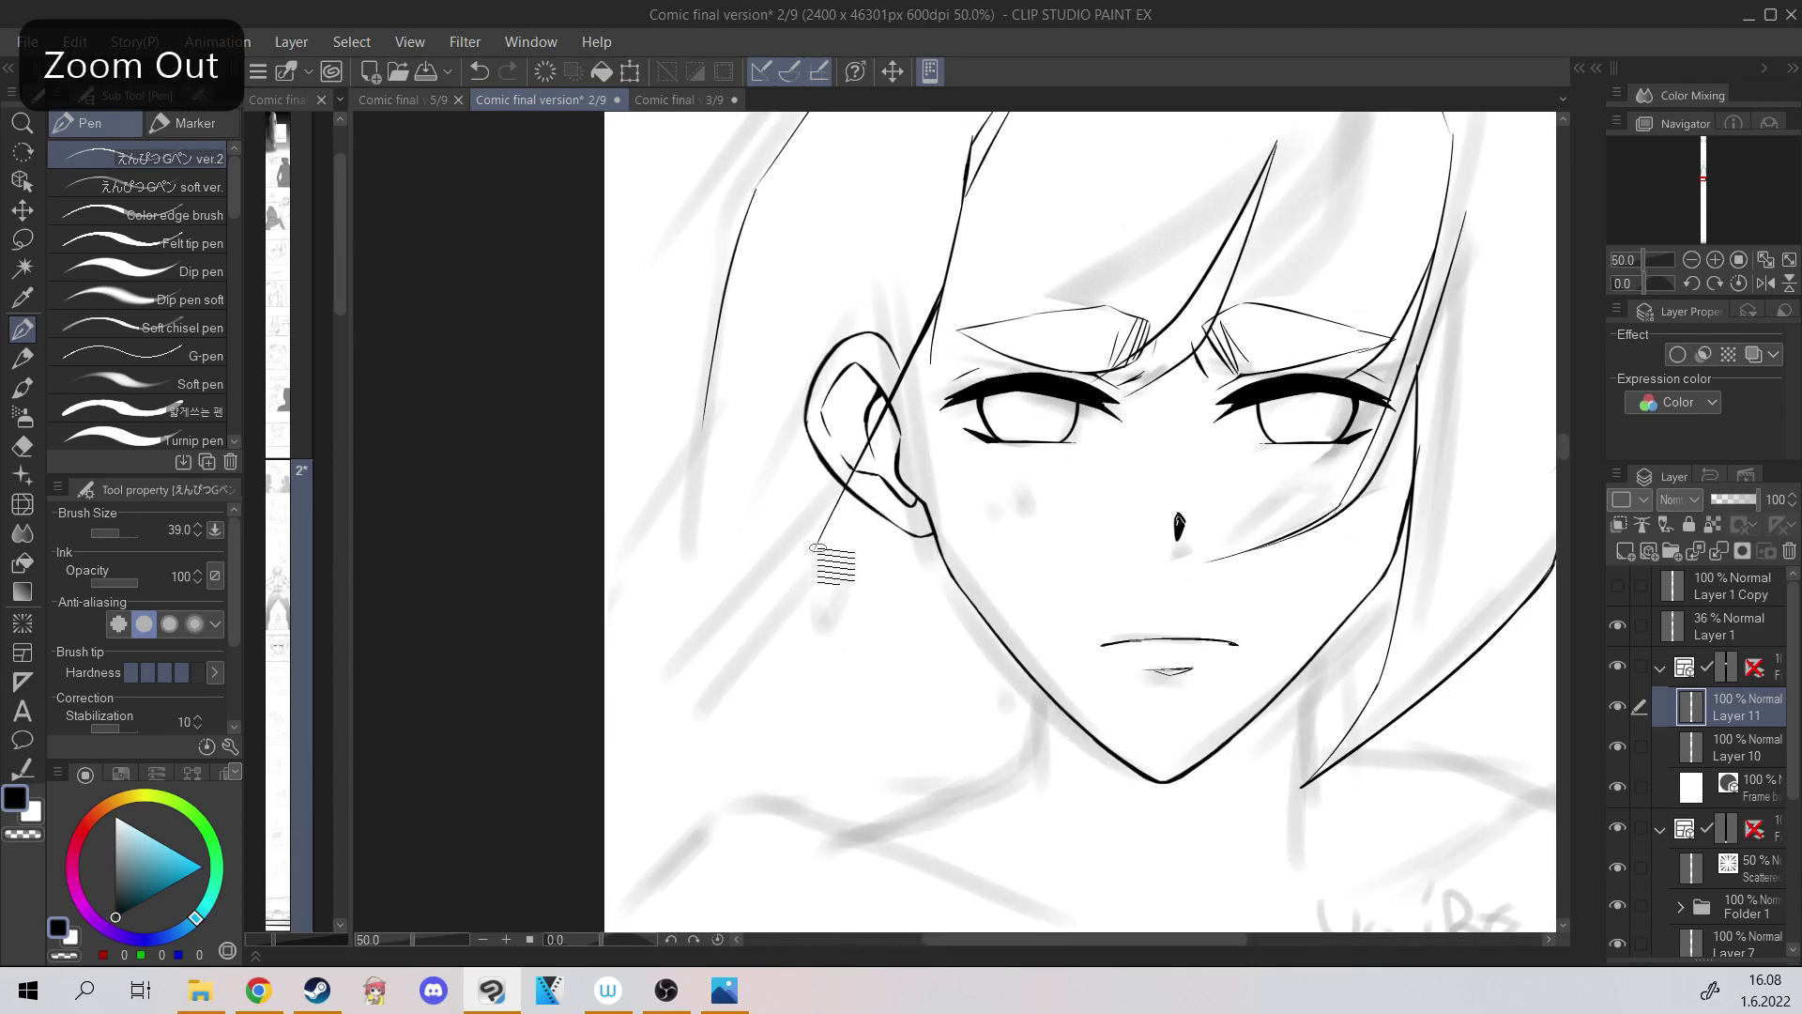
{"action": "key", "text": "ctrl+minus"}
{"action": "key", "text": "ctrl+z"}
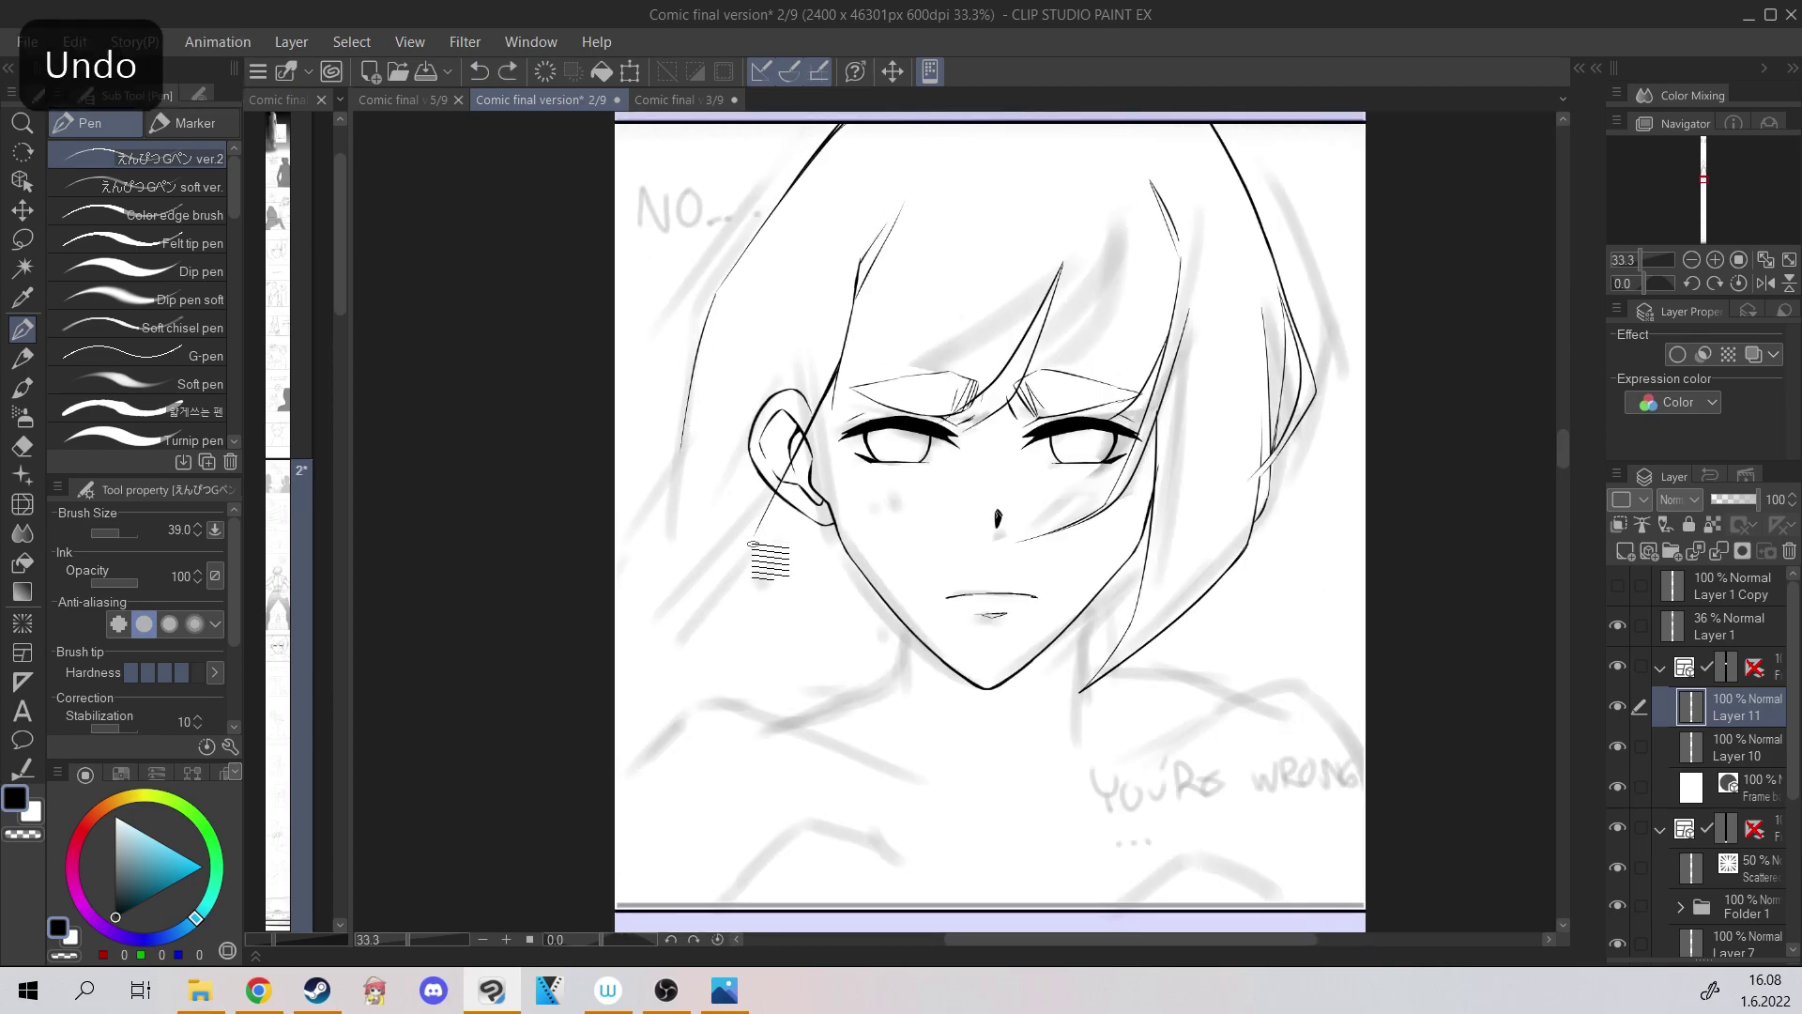
Ink the left side lock's outer contour and inner edge down to a pointed tip, cleaning the tip with transparent color.
{"action": "left_click_drag", "start_coordinate": [664, 569], "coordinate": [737, 343]}
{"action": "key", "text": "ctrl+z"}
{"action": "key", "text": "ctrl+plus"}
{"action": "key", "text": "ctrl+plus"}
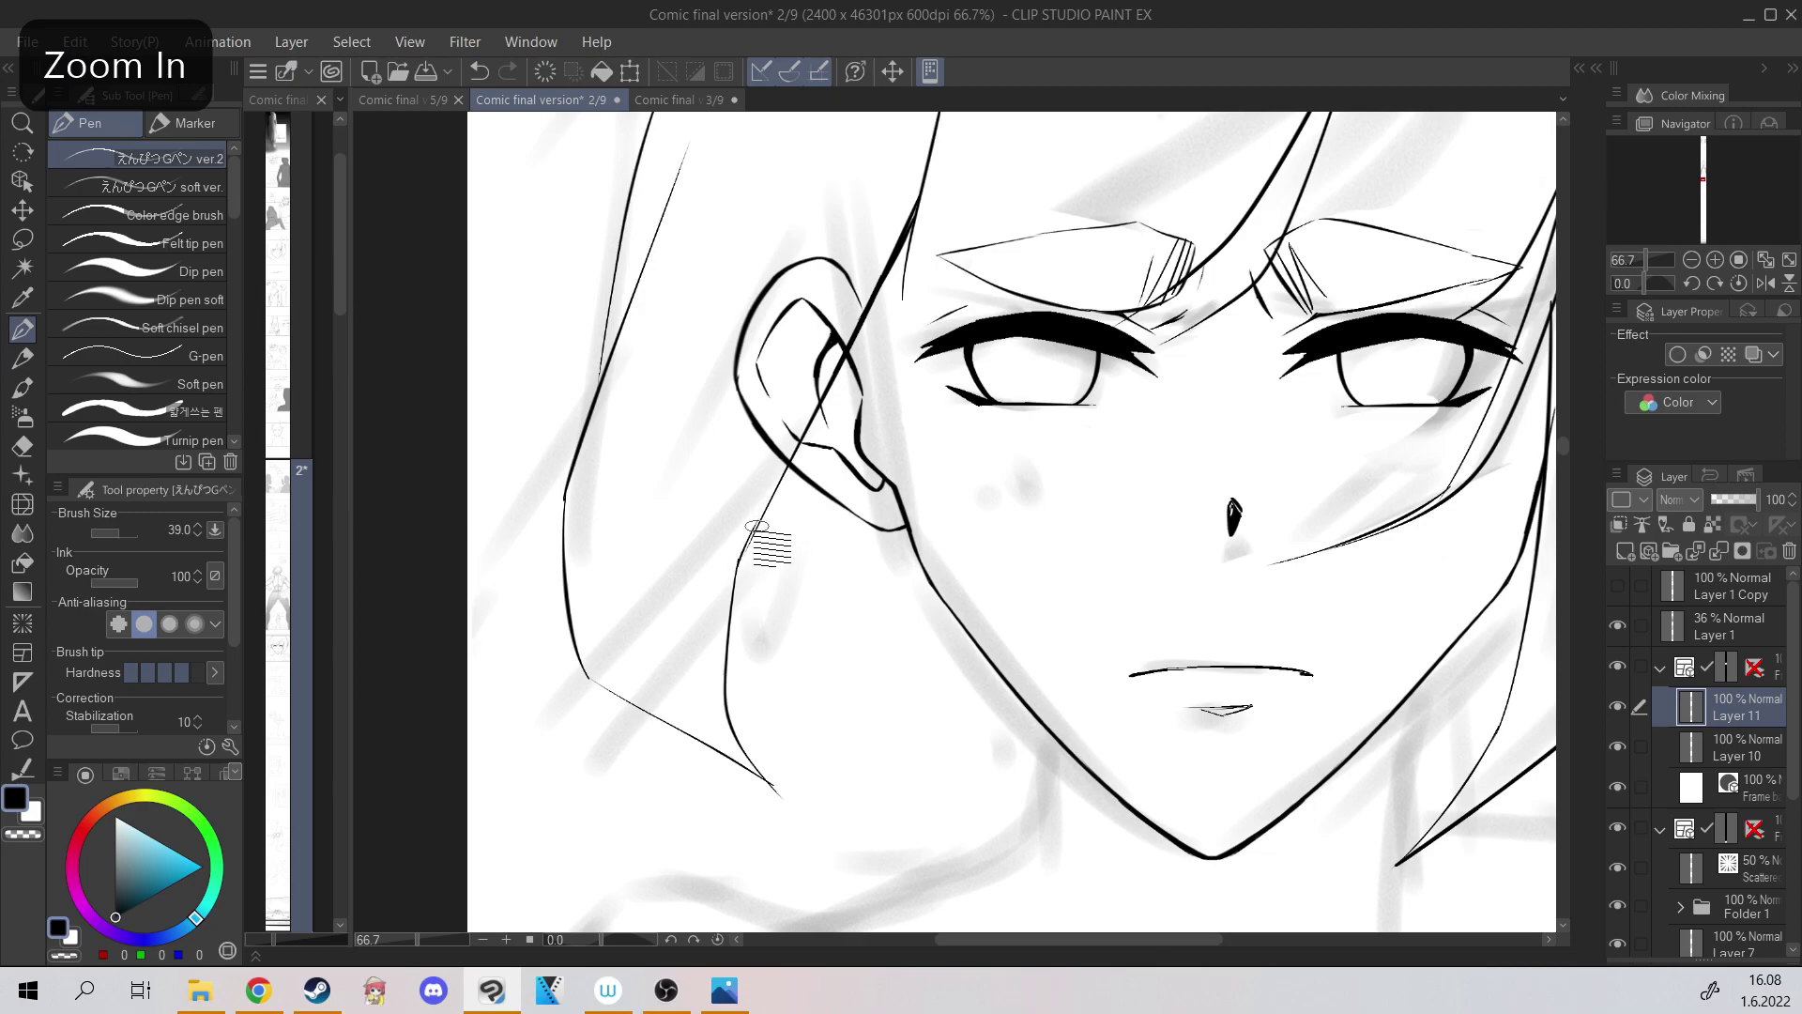
{"action": "key", "text": "ctrl+z"}
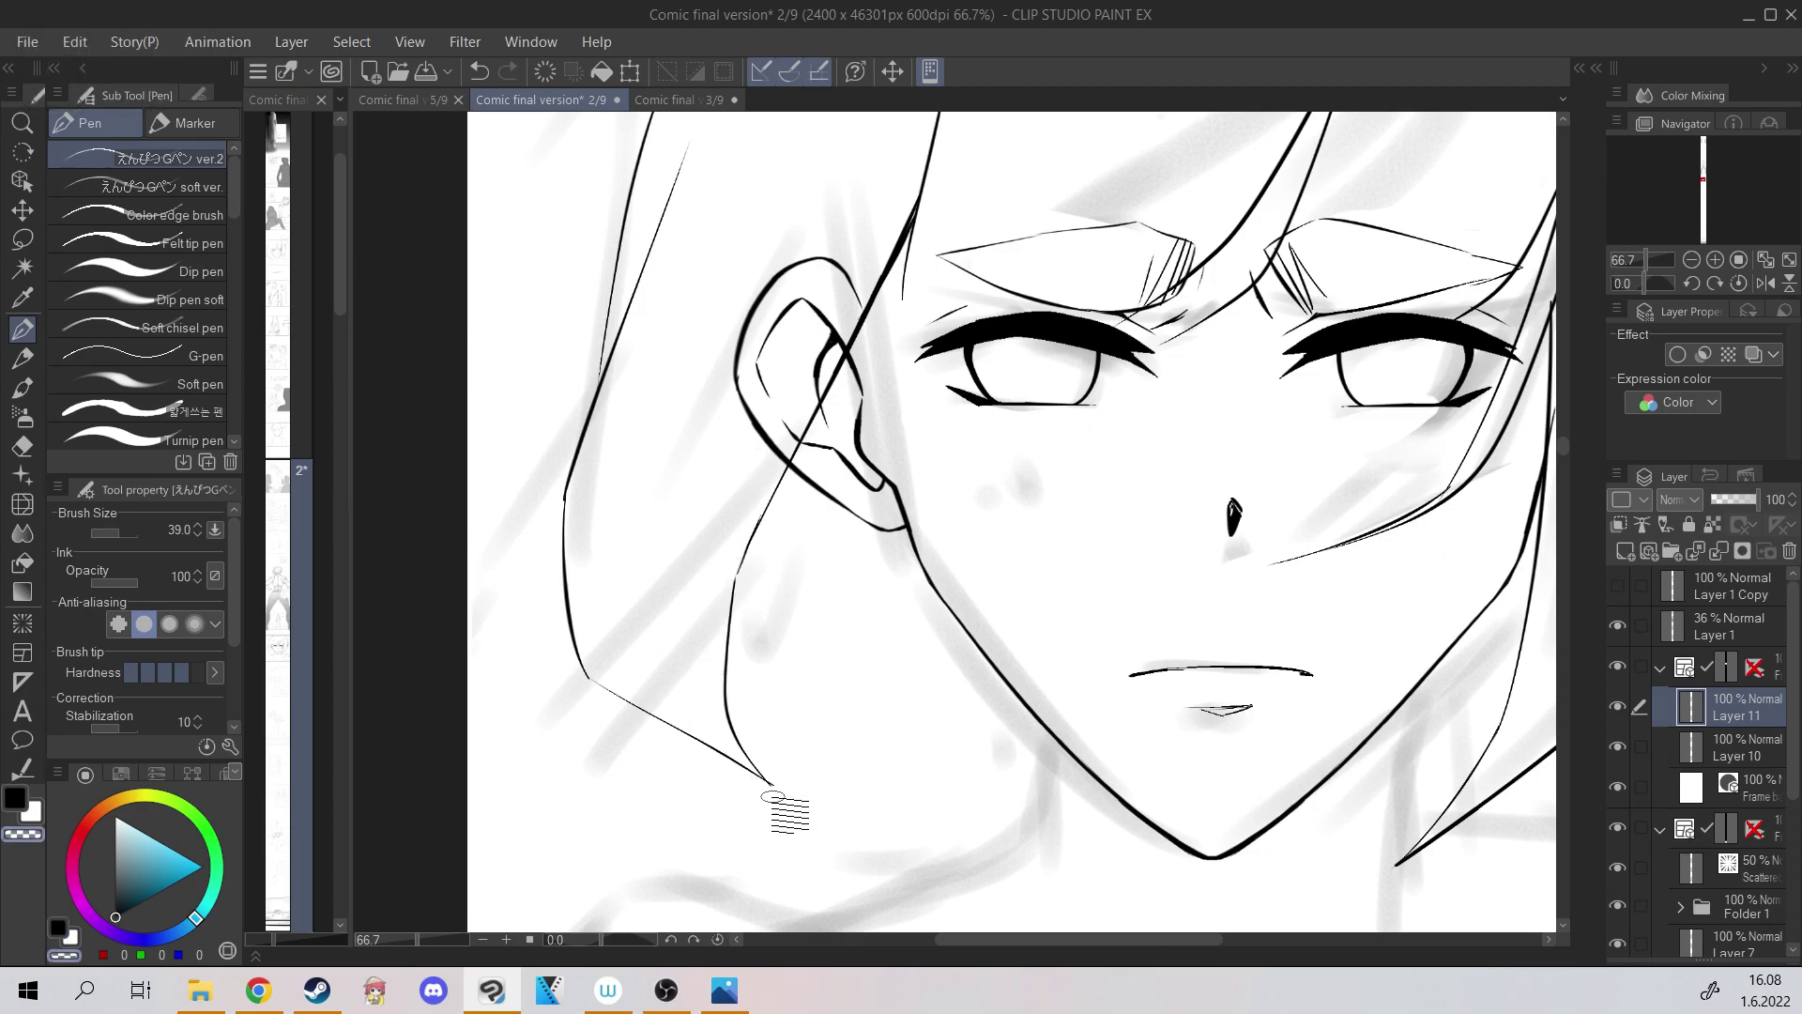
{"action": "left_click_drag", "start_coordinate": [665, 729], "coordinate": [770, 814]}
{"action": "key", "text": "c"}
Thicken the left outer hair contour where it meets the inner strand beside the ear.
{"action": "mouse_move", "coordinate": [706, 444]}
{"action": "left_mouse_down"}
{"action": "mouse_move", "coordinate": [717, 345]}
{"action": "mouse_move", "coordinate": [707, 460]}
{"action": "left_mouse_up"}
{"action": "key", "text": "ctrl+z"}
{"action": "left_click_drag", "start_coordinate": [727, 324], "coordinate": [708, 458]}
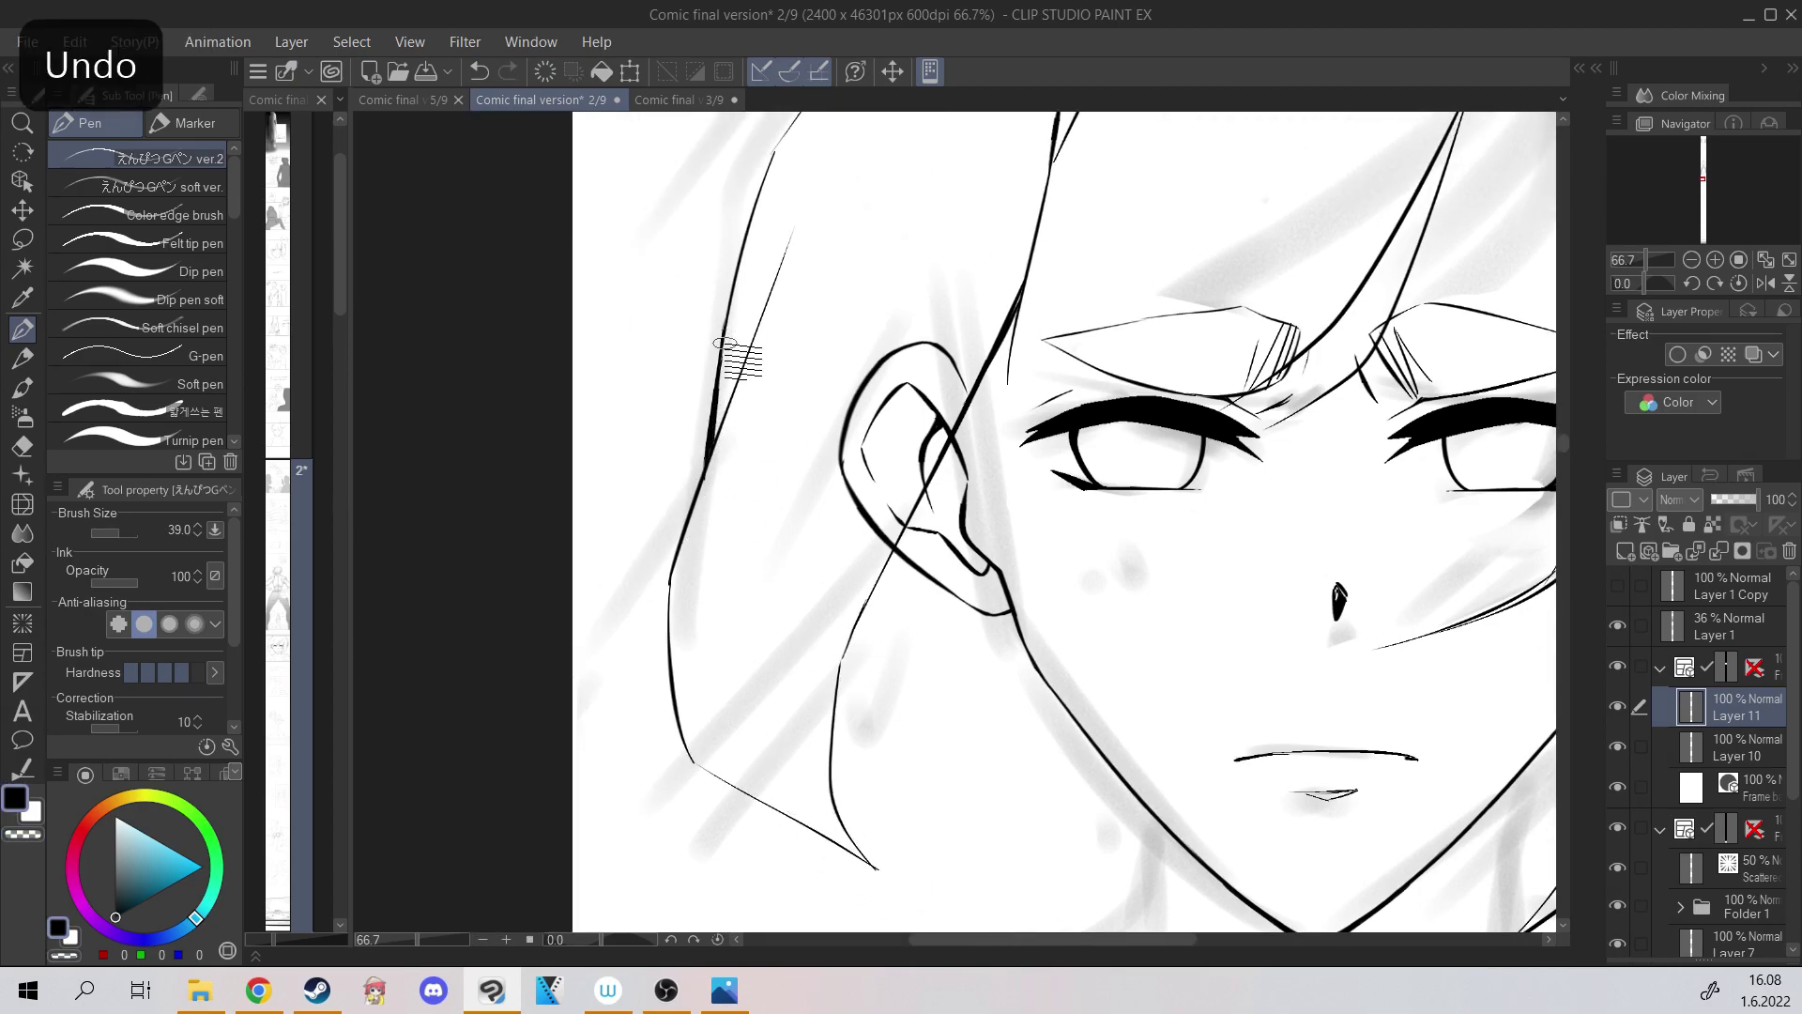
{"action": "key", "text": "ctrl+minus"}
Redraw the lower part of the strand crossing the ear so it curves beneath the earlobe toward the jaw.
{"action": "left_click_drag", "start_coordinate": [926, 366], "coordinate": [859, 671]}
{"action": "mouse_move", "coordinate": [893, 407]}
{"action": "left_mouse_down"}
{"action": "mouse_move", "coordinate": [855, 349]}
{"action": "mouse_move", "coordinate": [929, 617]}
{"action": "left_mouse_up"}
{"action": "key", "text": "ctrl+z"}
{"action": "mouse_move", "coordinate": [789, 477]}
{"action": "left_mouse_down"}
{"action": "mouse_move", "coordinate": [859, 606]}
{"action": "mouse_move", "coordinate": [894, 616]}
{"action": "left_mouse_up"}
{"action": "key", "text": "ctrl+z"}
{"action": "key", "text": "c"}
{"action": "key", "text": "c"}
Ink a second tapered curve beneath the ear strand in a rotated view, trim it with transparent color and reset the rotation.
{"action": "left_click_drag", "start_coordinate": [394, 422], "coordinate": [868, 892]}
{"action": "key", "text": "ctrl+plus"}
{"action": "key", "text": "ctrl+plus"}
{"action": "left_click_drag", "start_coordinate": [1052, 526], "coordinate": [1038, 629]}
{"action": "key", "text": "ctrl+z"}
{"action": "mouse_move", "coordinate": [1031, 474]}
{"action": "left_mouse_down"}
{"action": "mouse_move", "coordinate": [1029, 673]}
{"action": "mouse_move", "coordinate": [1035, 656]}
{"action": "left_mouse_up"}
{"action": "key", "text": "ctrl+z"}
{"action": "left_click_drag", "start_coordinate": [1046, 512], "coordinate": [1009, 656]}
{"action": "mouse_move", "coordinate": [1044, 510]}
{"action": "left_mouse_down"}
{"action": "mouse_move", "coordinate": [1006, 644]}
{"action": "mouse_move", "coordinate": [1025, 643]}
{"action": "left_mouse_up"}
{"action": "key", "text": "c"}
{"action": "key", "text": "ctrl+z"}
{"action": "left_click_drag", "start_coordinate": [1051, 542], "coordinate": [1005, 659]}
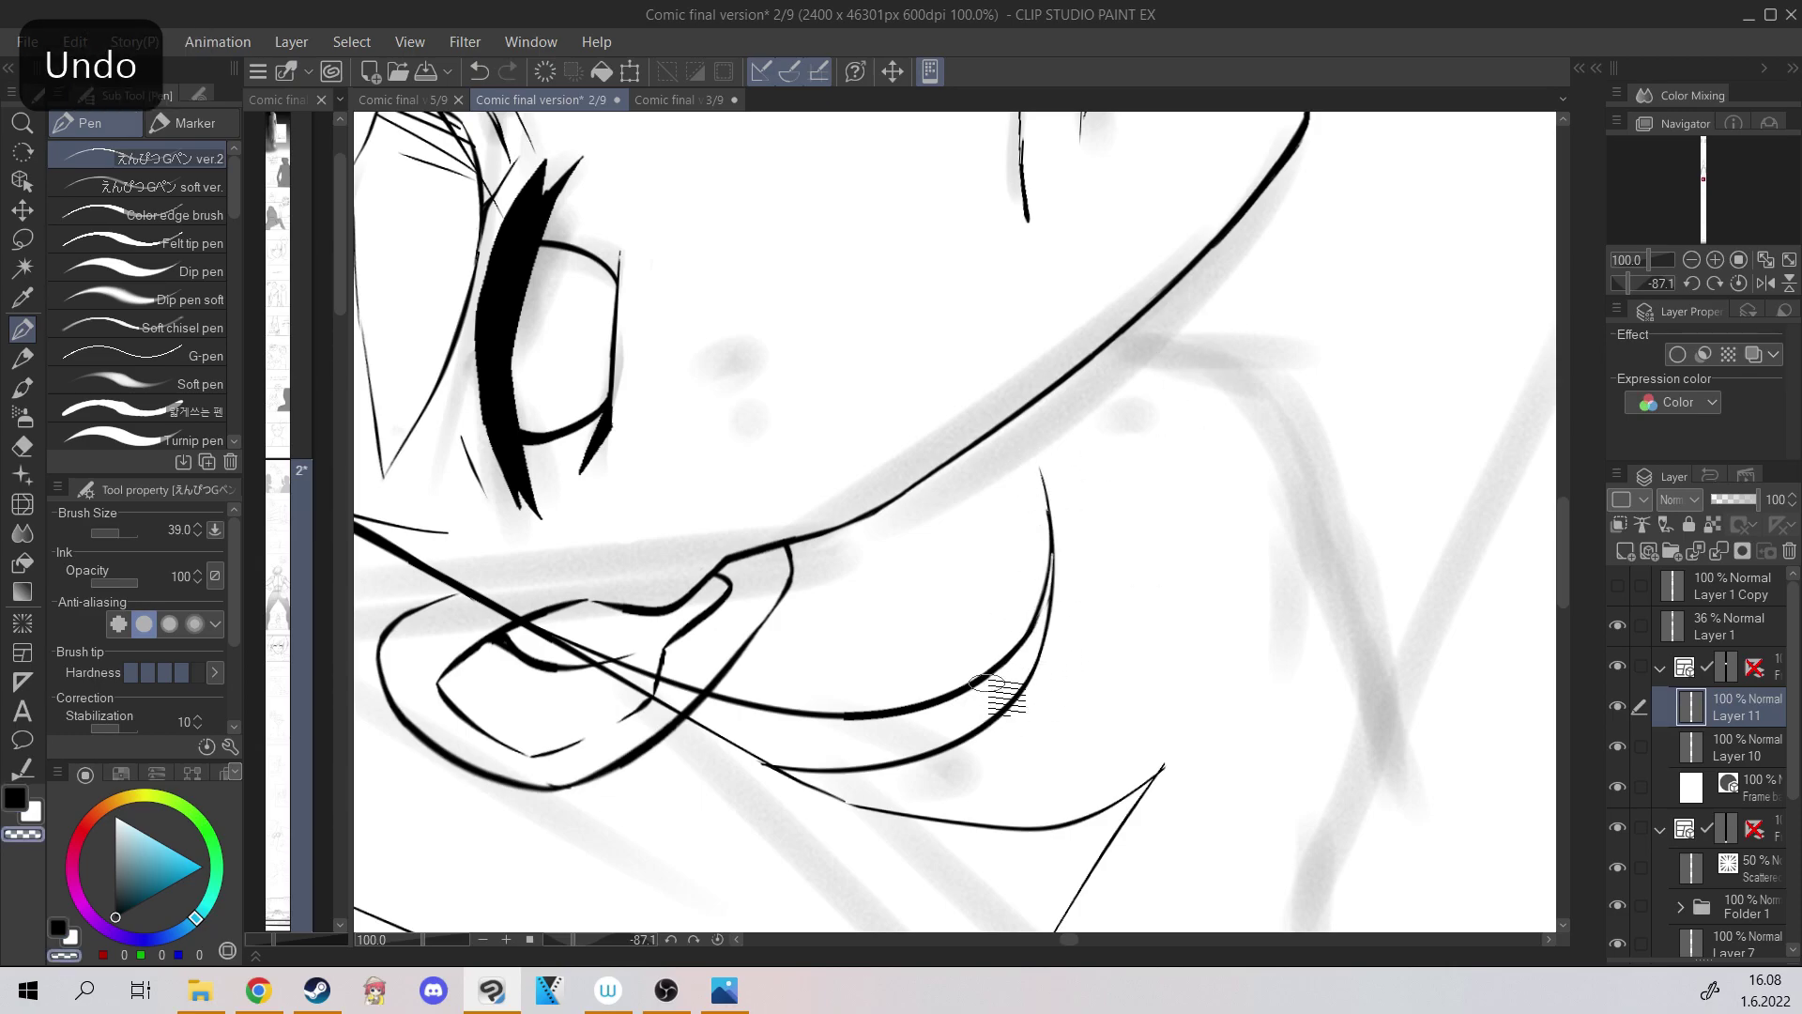
{"action": "left_click", "coordinate": [1738, 283]}
{"action": "key", "text": "ctrl+minus"}
{"action": "key", "text": "ctrl+minus"}
{"action": "key", "text": "c"}
{"action": "key", "text": "ctrl+plus"}
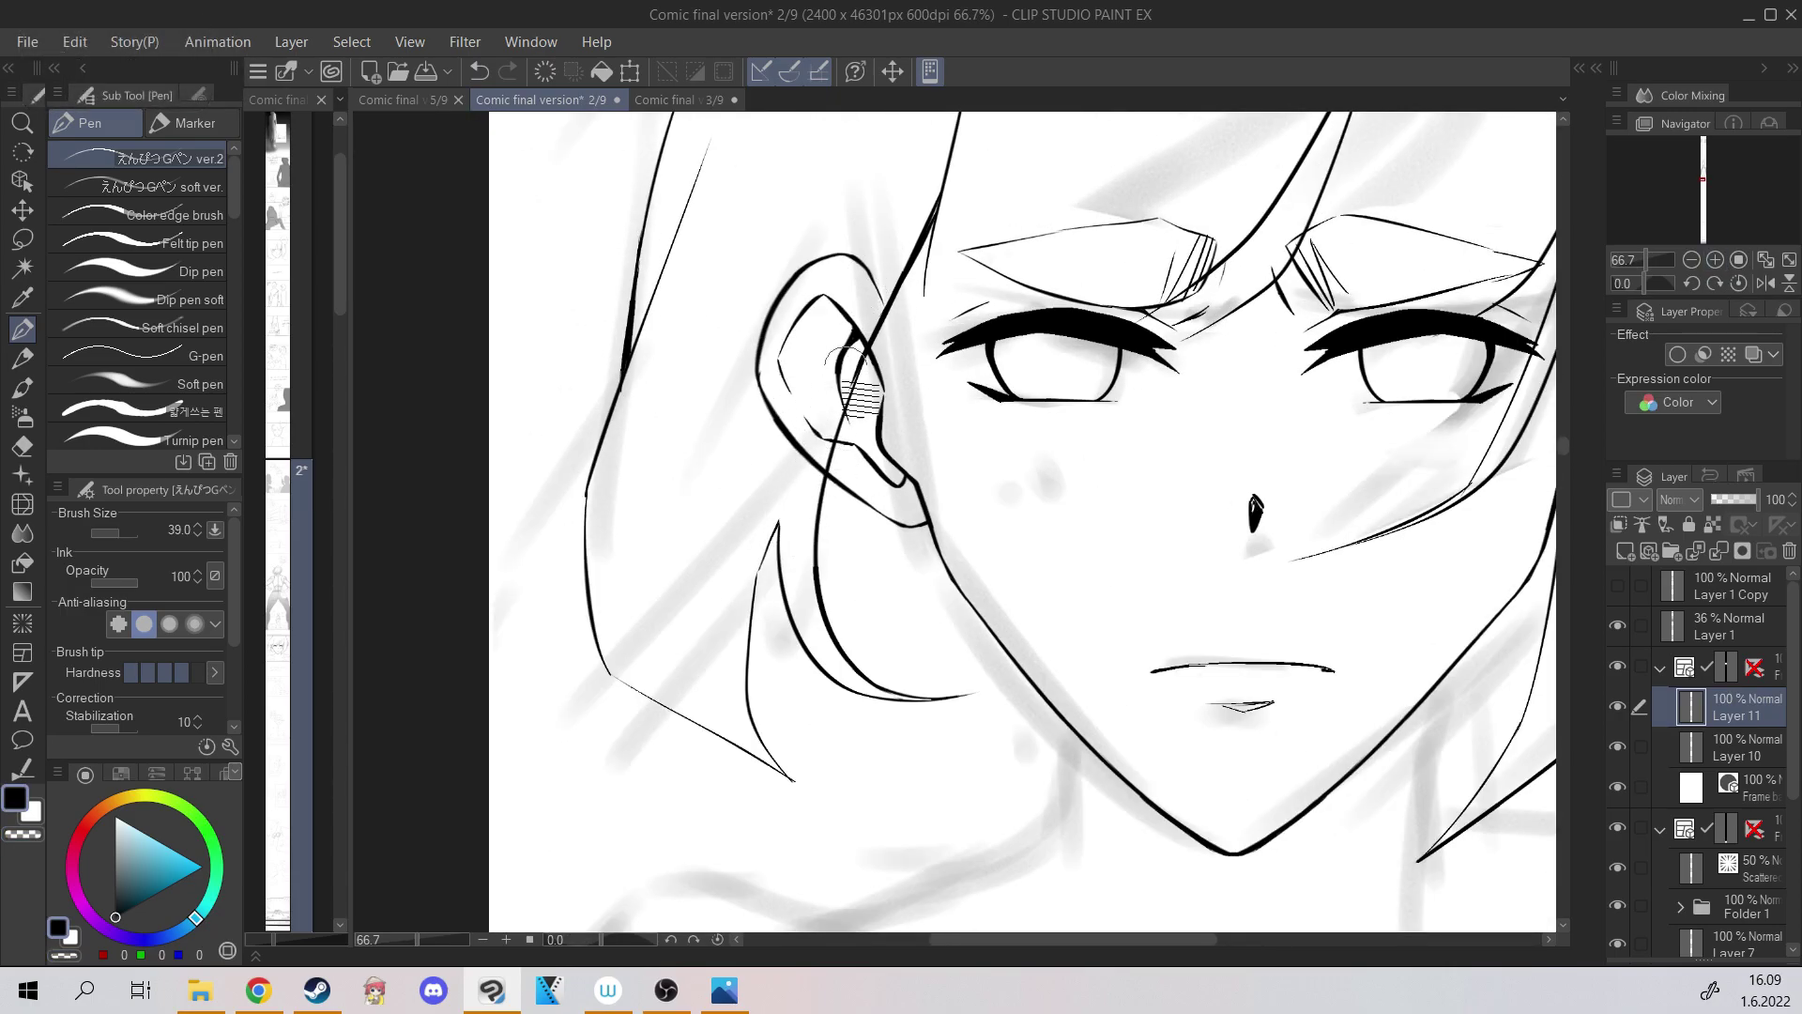
Pull the lower tip of the right side lock upward with Liquify.
{"action": "scroll", "coordinate": [852, 125], "scroll_direction": "down", "scroll_amount": 2}
{"action": "left_click_drag", "start_coordinate": [699, 389], "coordinate": [628, 556]}
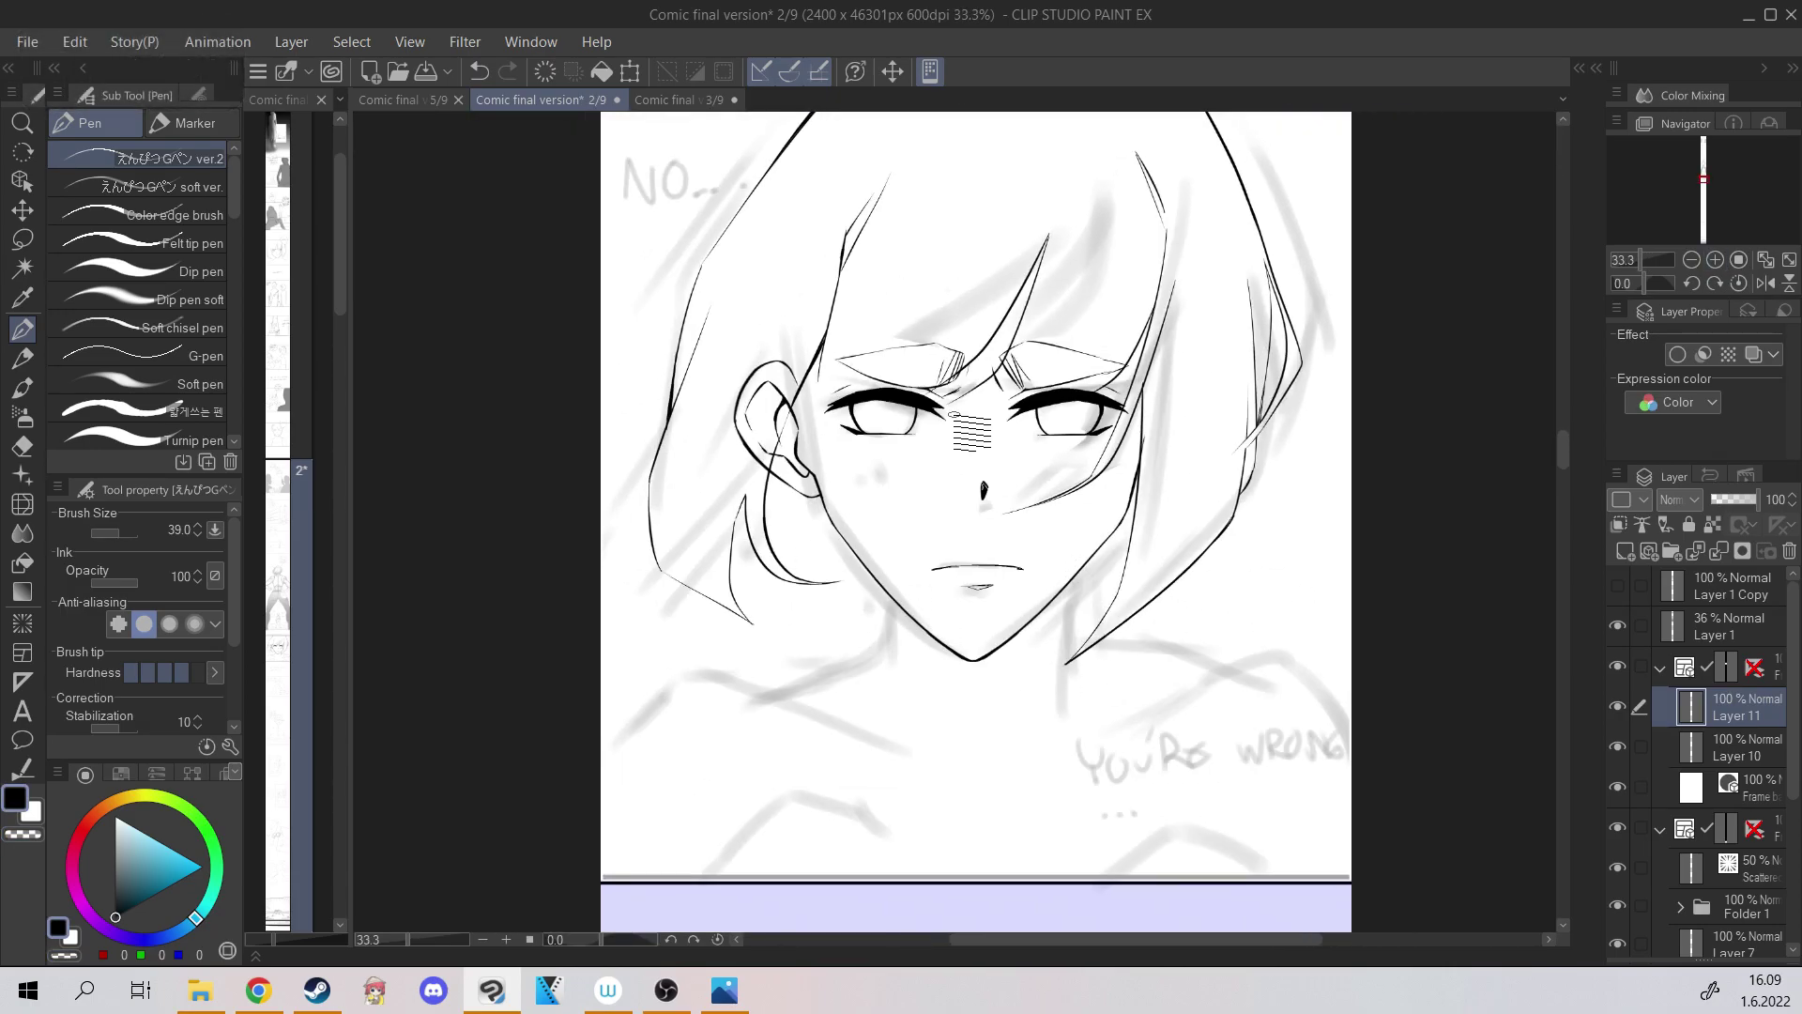
{"action": "left_click", "coordinate": [22, 505]}
{"action": "key", "text": "ctrl+z"}
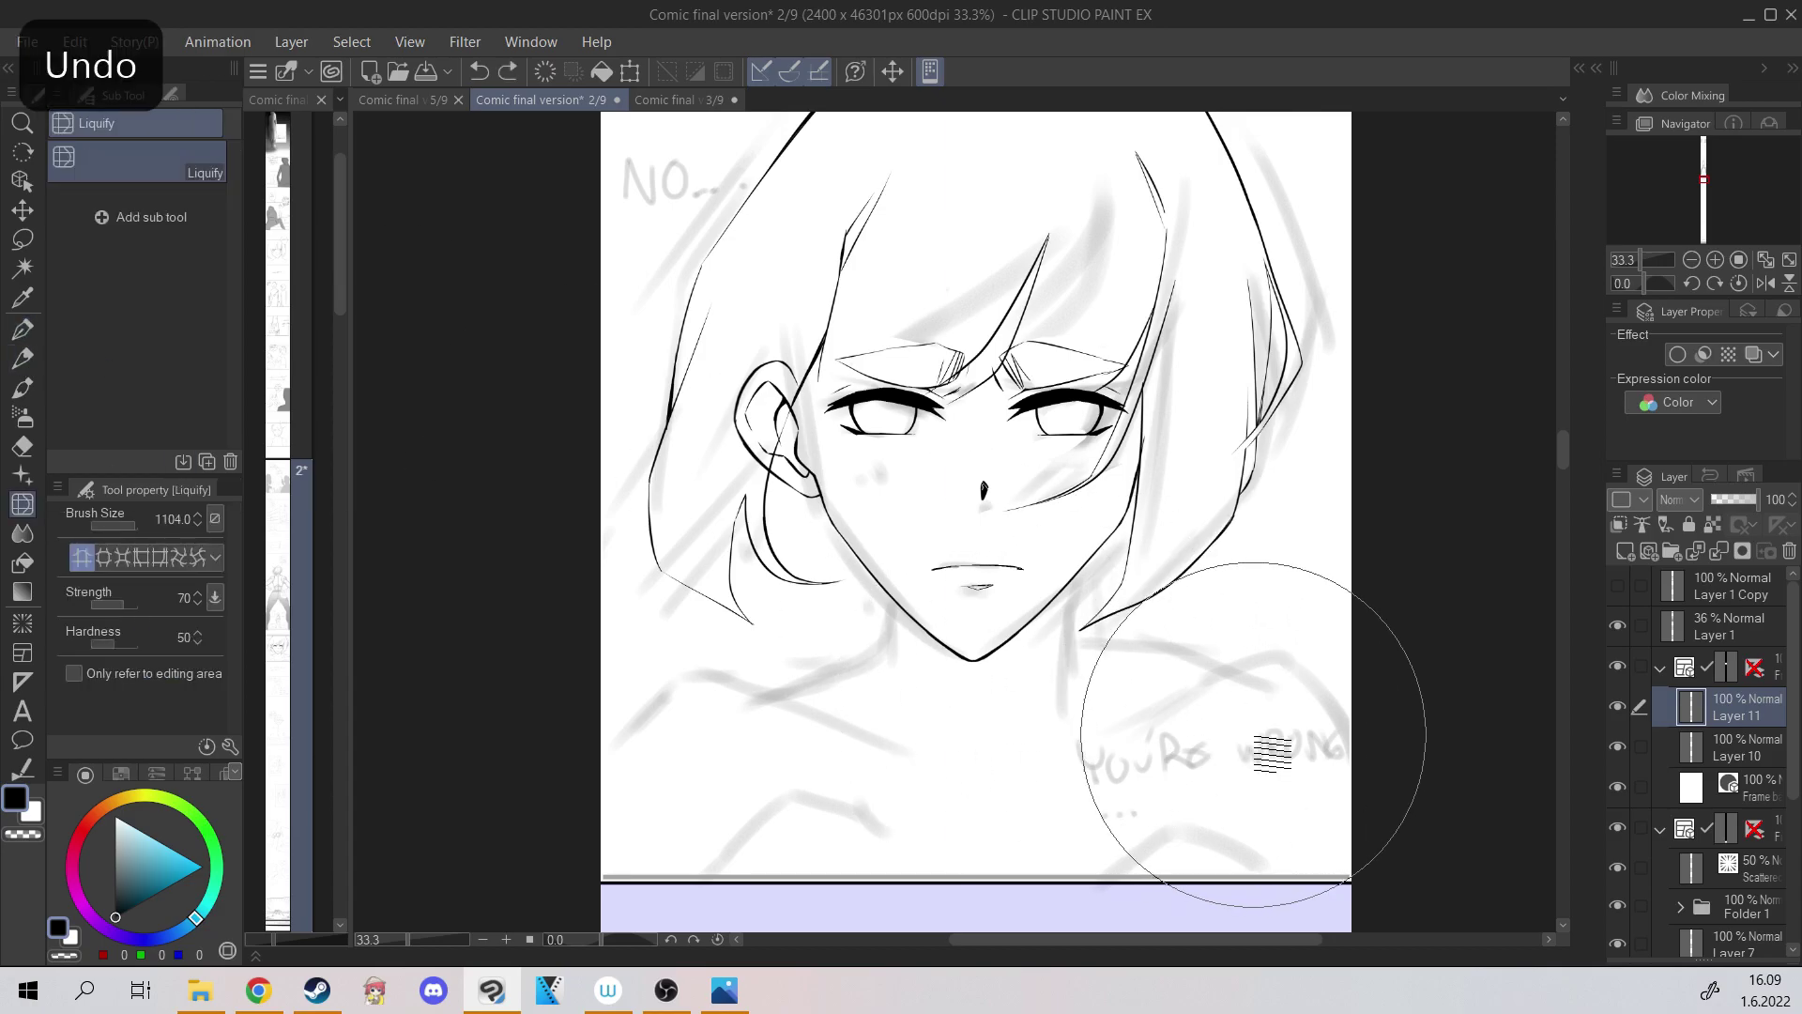
Ink an inner strand of the right side lock along the jaw, tapering toward the lock's tip.
{"action": "key", "text": "p"}
{"action": "key", "text": "ctrl+plus"}
{"action": "key", "text": "ctrl+z"}
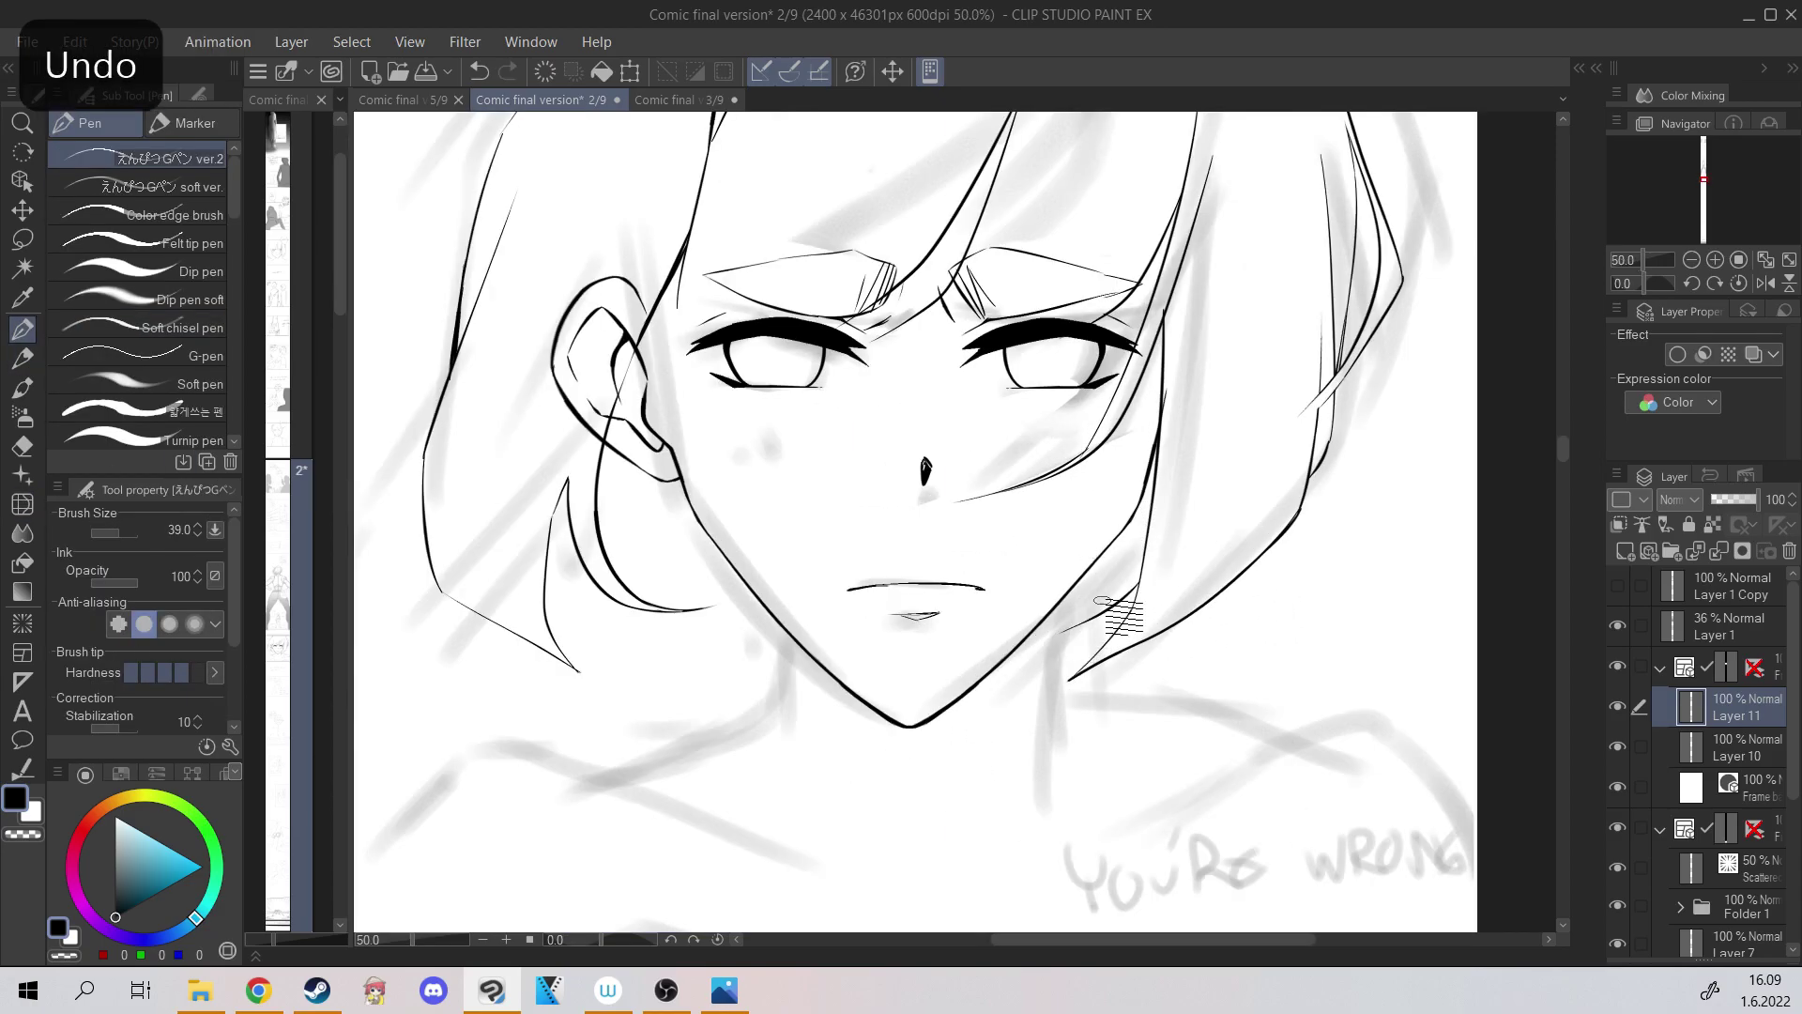
{"action": "key", "text": "ctrl+z"}
{"action": "mouse_move", "coordinate": [1125, 519]}
{"action": "left_mouse_down"}
{"action": "mouse_move", "coordinate": [1157, 340]}
{"action": "mouse_move", "coordinate": [1095, 597]}
{"action": "left_mouse_up"}
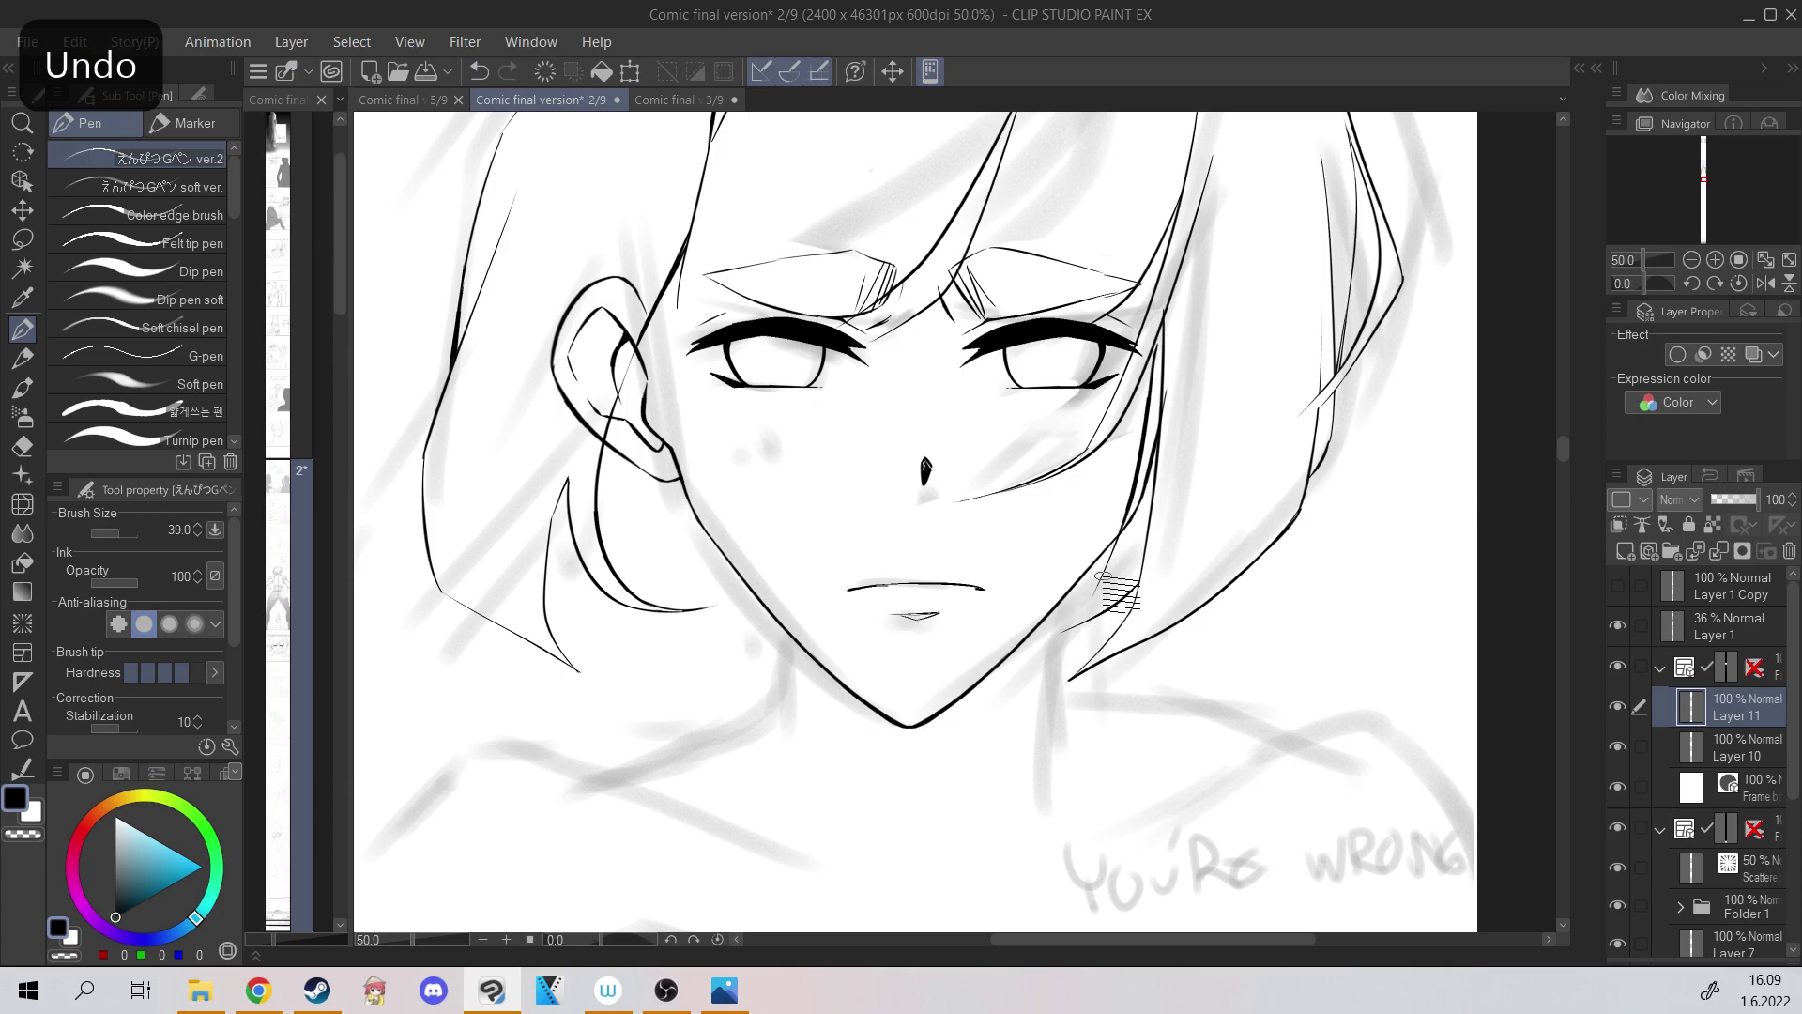
Erase the overlapping inner line of the right side lock with transparent color, leaving a separate pointed tuft.
{"action": "key", "text": "c"}
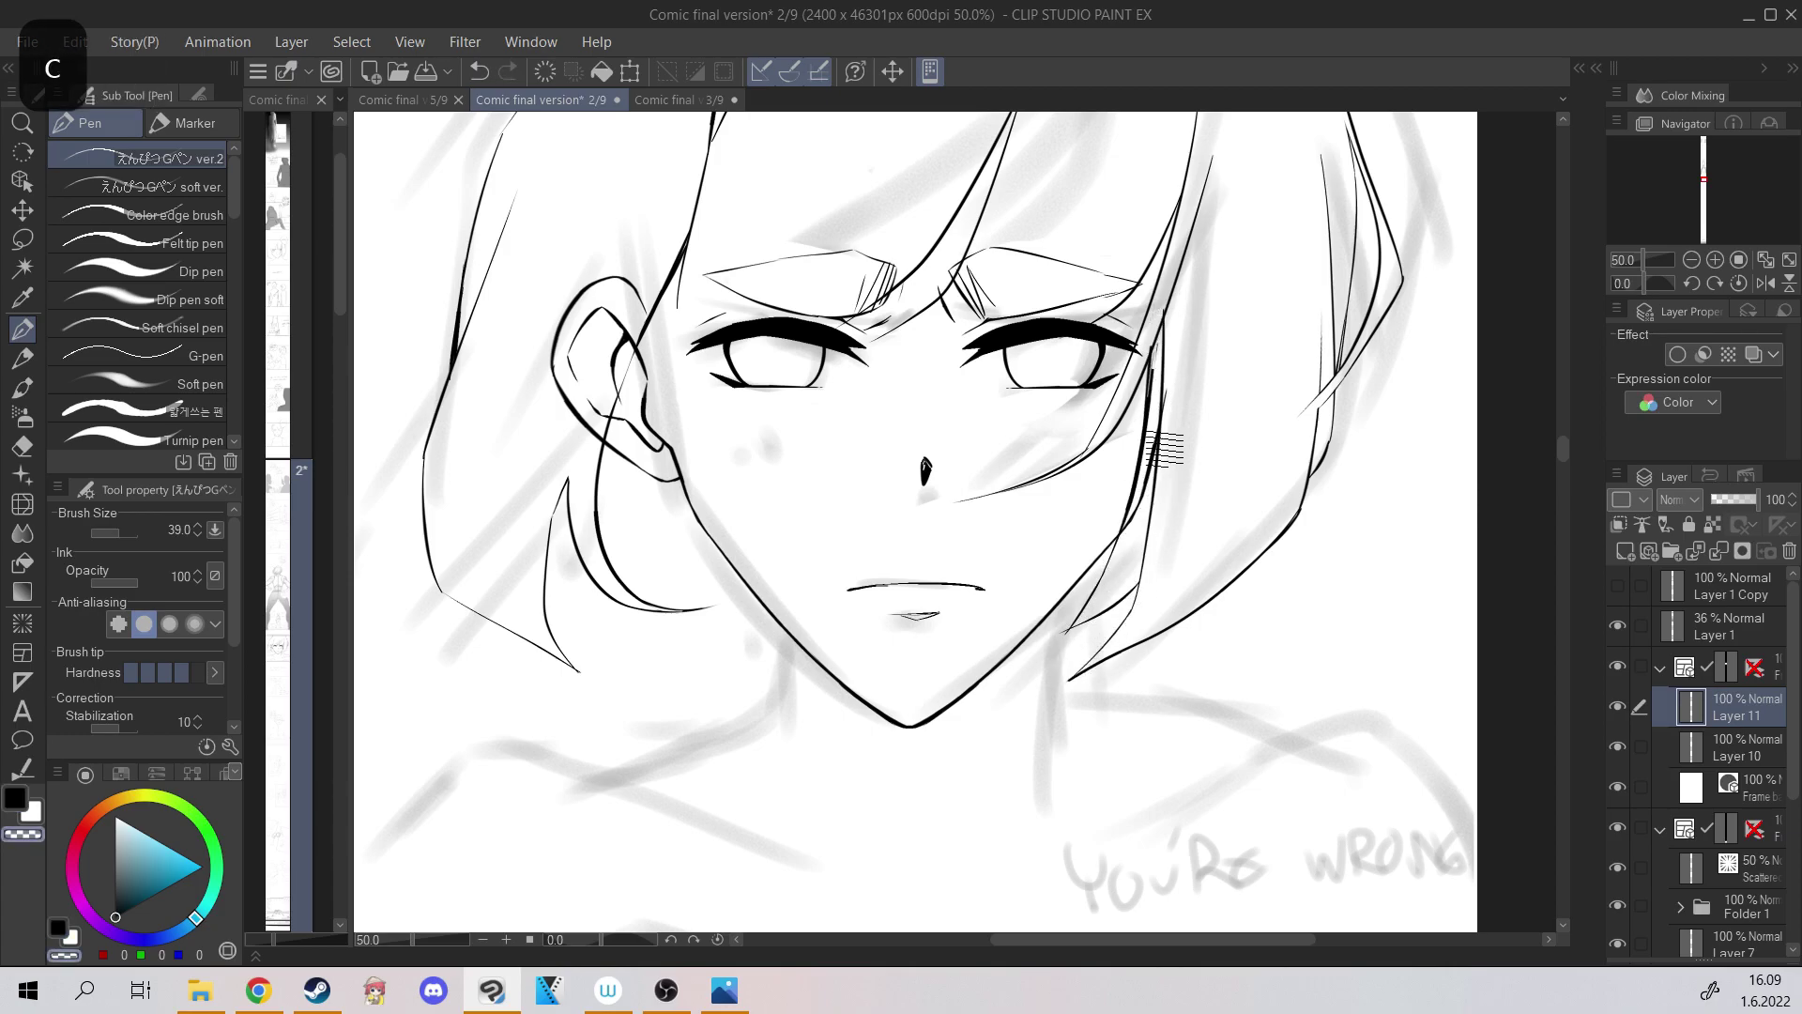
{"action": "key", "text": "ctrl+z"}
{"action": "scroll", "coordinate": [1159, 349], "scroll_direction": "up", "scroll_amount": 1}
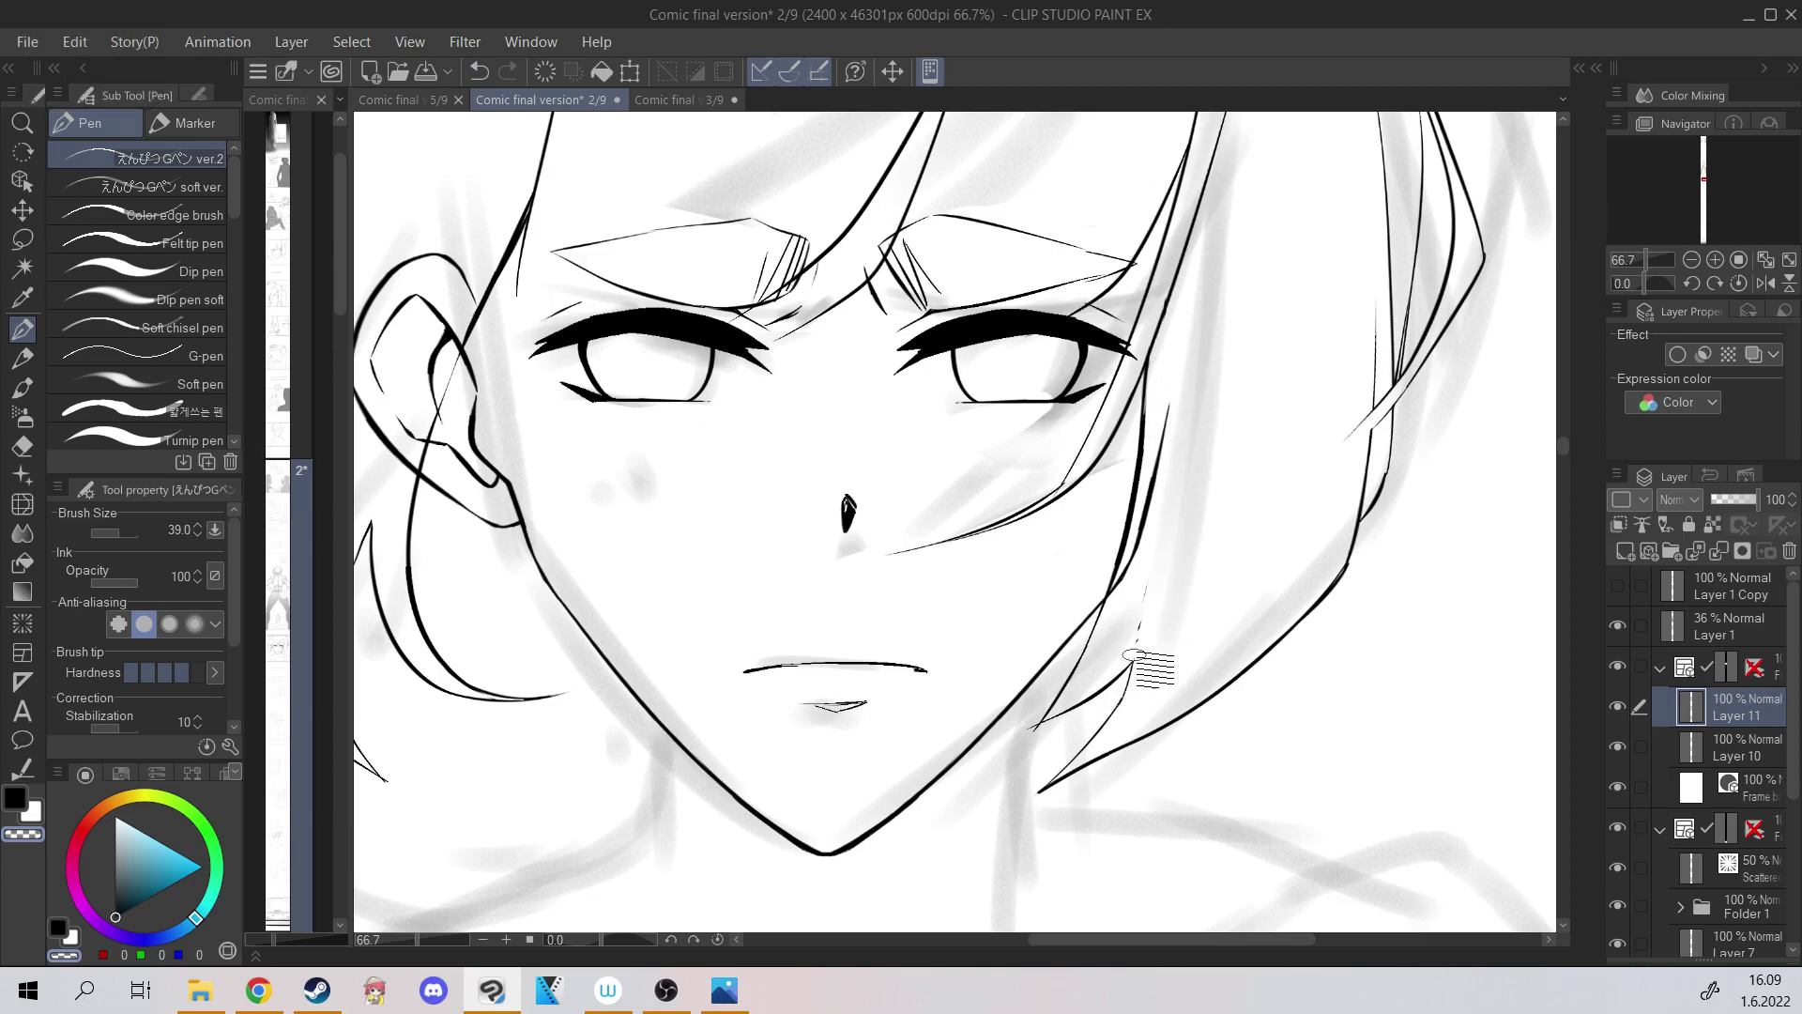
{"action": "key", "text": "ctrl+minus"}
{"action": "key", "text": "ctrl+minus"}
{"action": "key", "text": "ctrl+minus"}
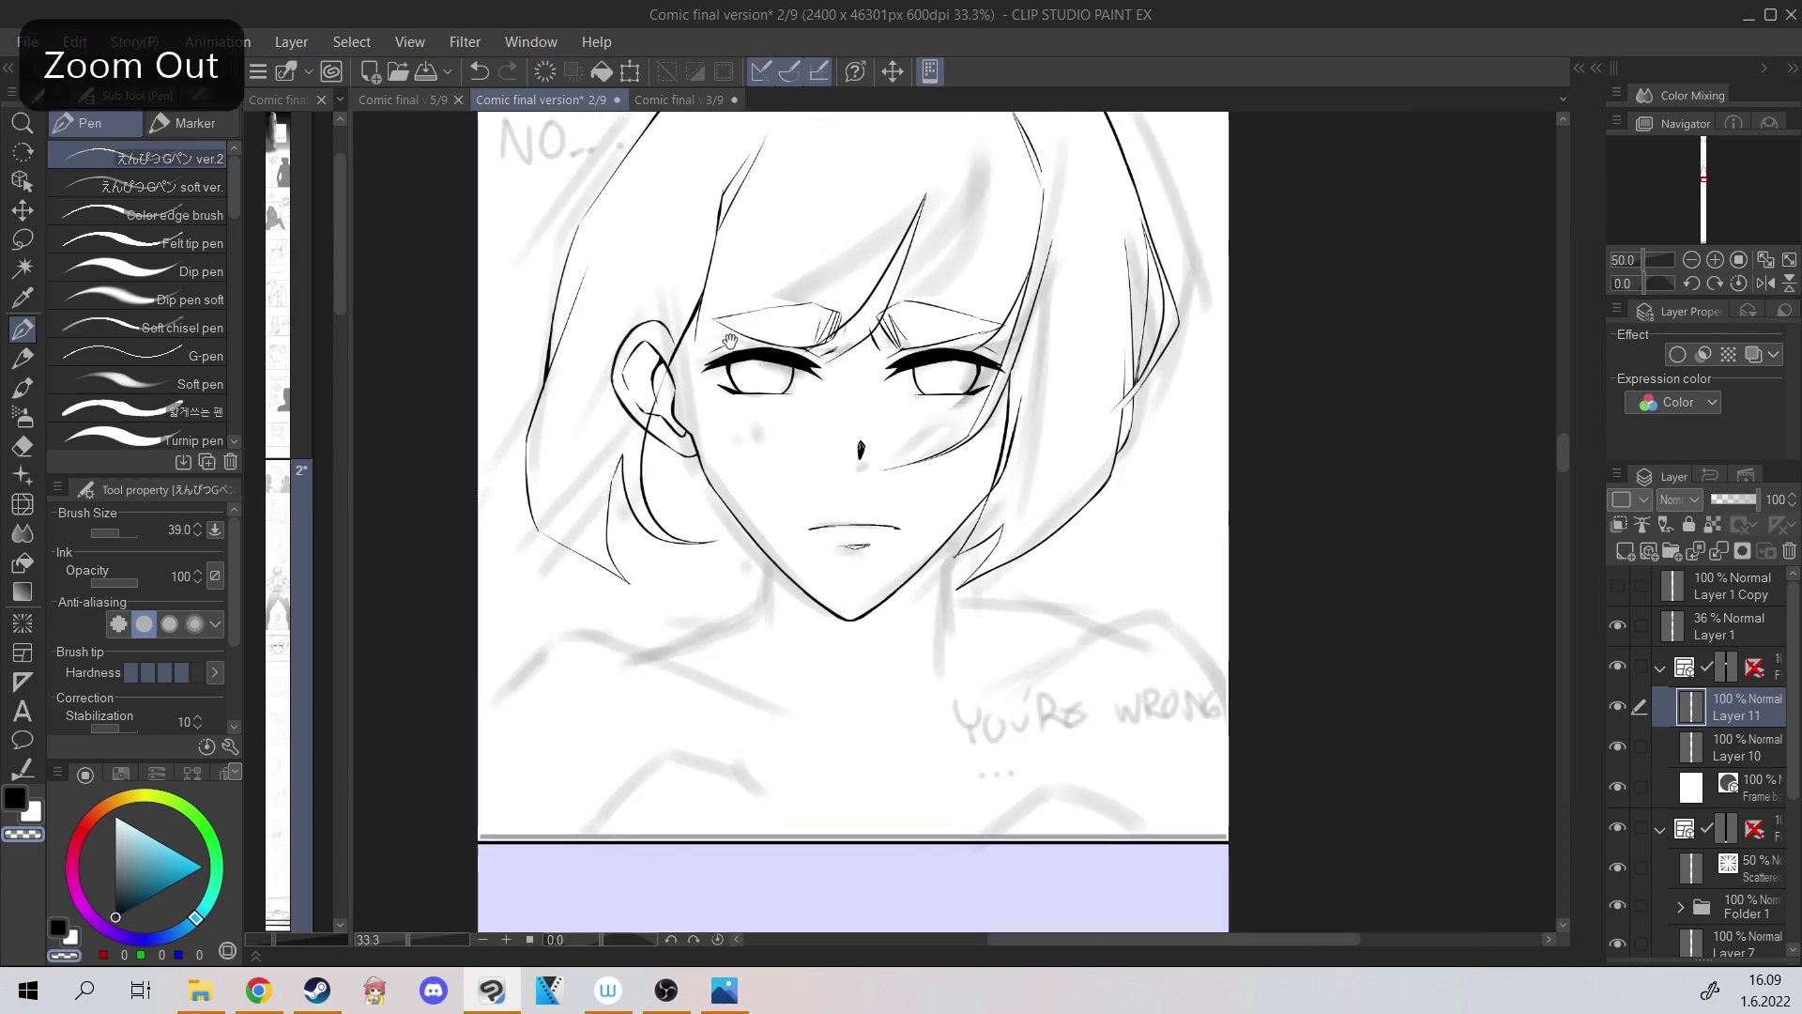
{"action": "key", "text": "c"}
Compare the line art by toggling the visibility of Layer 1, Layer 11 and Layer 10.
{"action": "left_click", "coordinate": [1616, 627]}
{"action": "key", "text": "ctrl+plus"}
{"action": "key", "text": "ctrl+plus"}
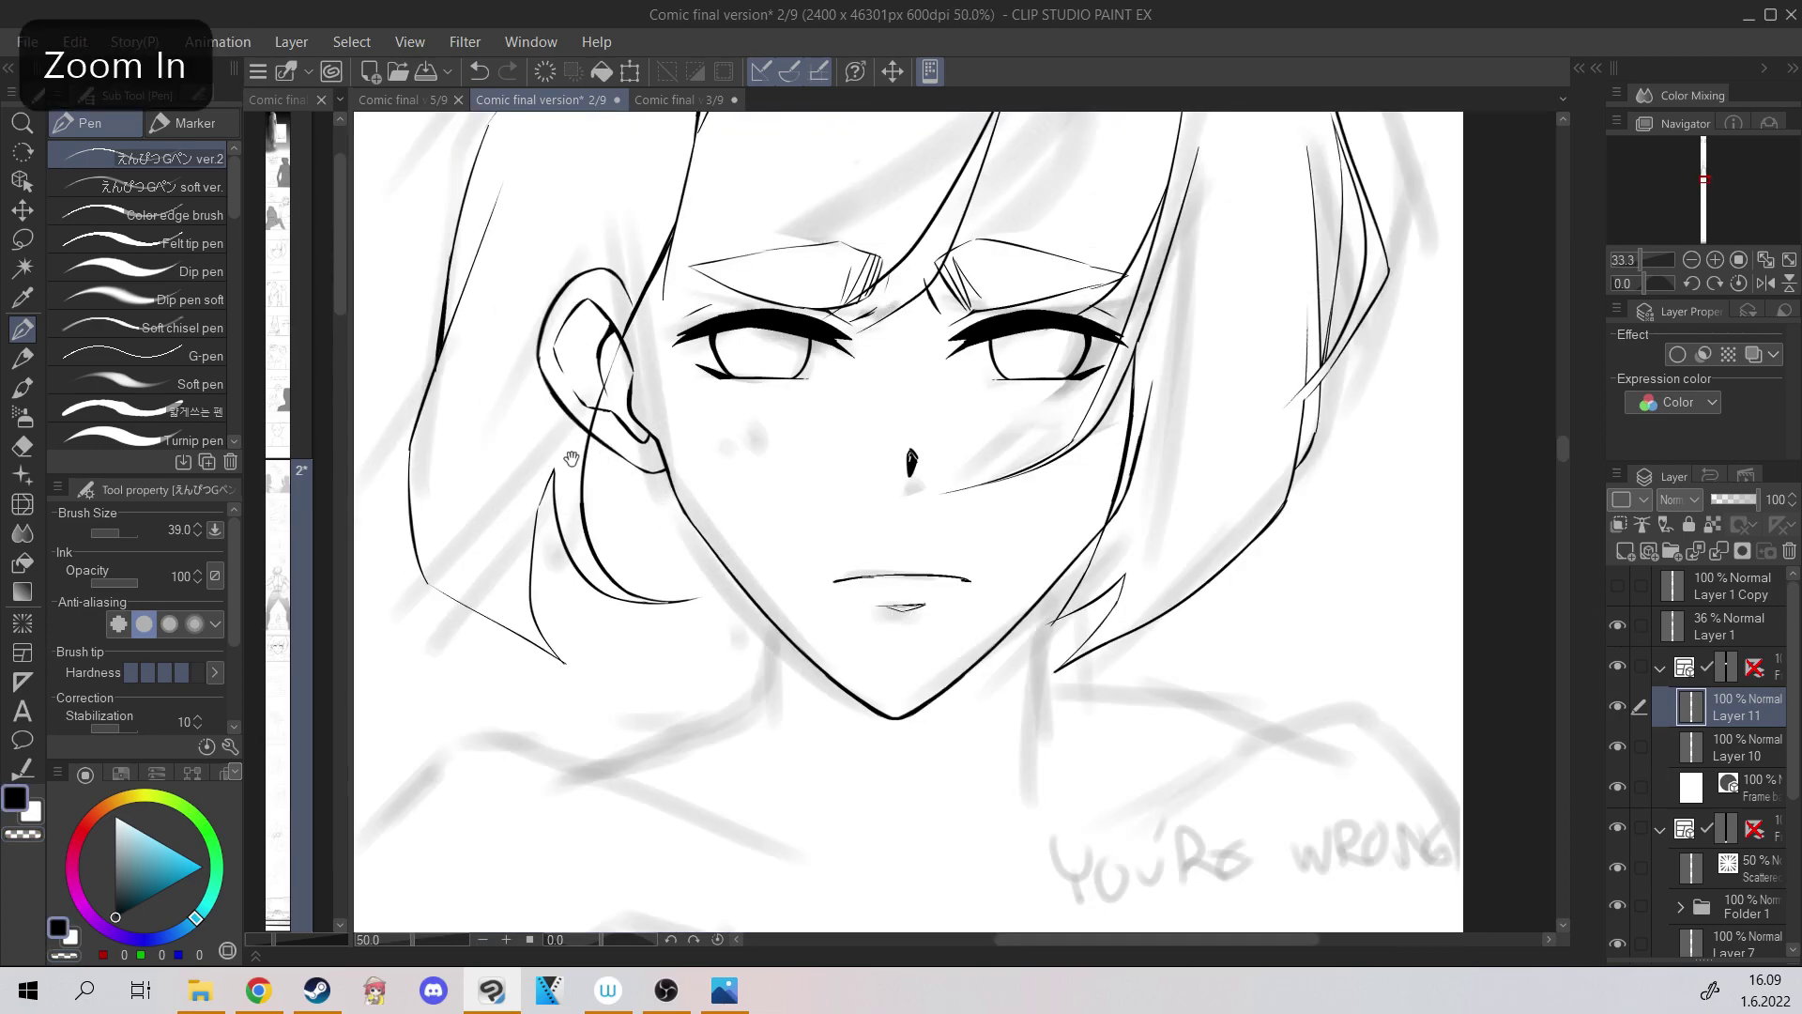
{"action": "key", "text": "ctrl+minus"}
{"action": "left_click", "coordinate": [1617, 709]}
{"action": "left_click", "coordinate": [1616, 708]}
{"action": "left_click", "coordinate": [1617, 744]}
{"action": "left_click", "coordinate": [1616, 711]}
{"action": "left_click", "coordinate": [1616, 710]}
{"action": "left_click", "coordinate": [1619, 744]}
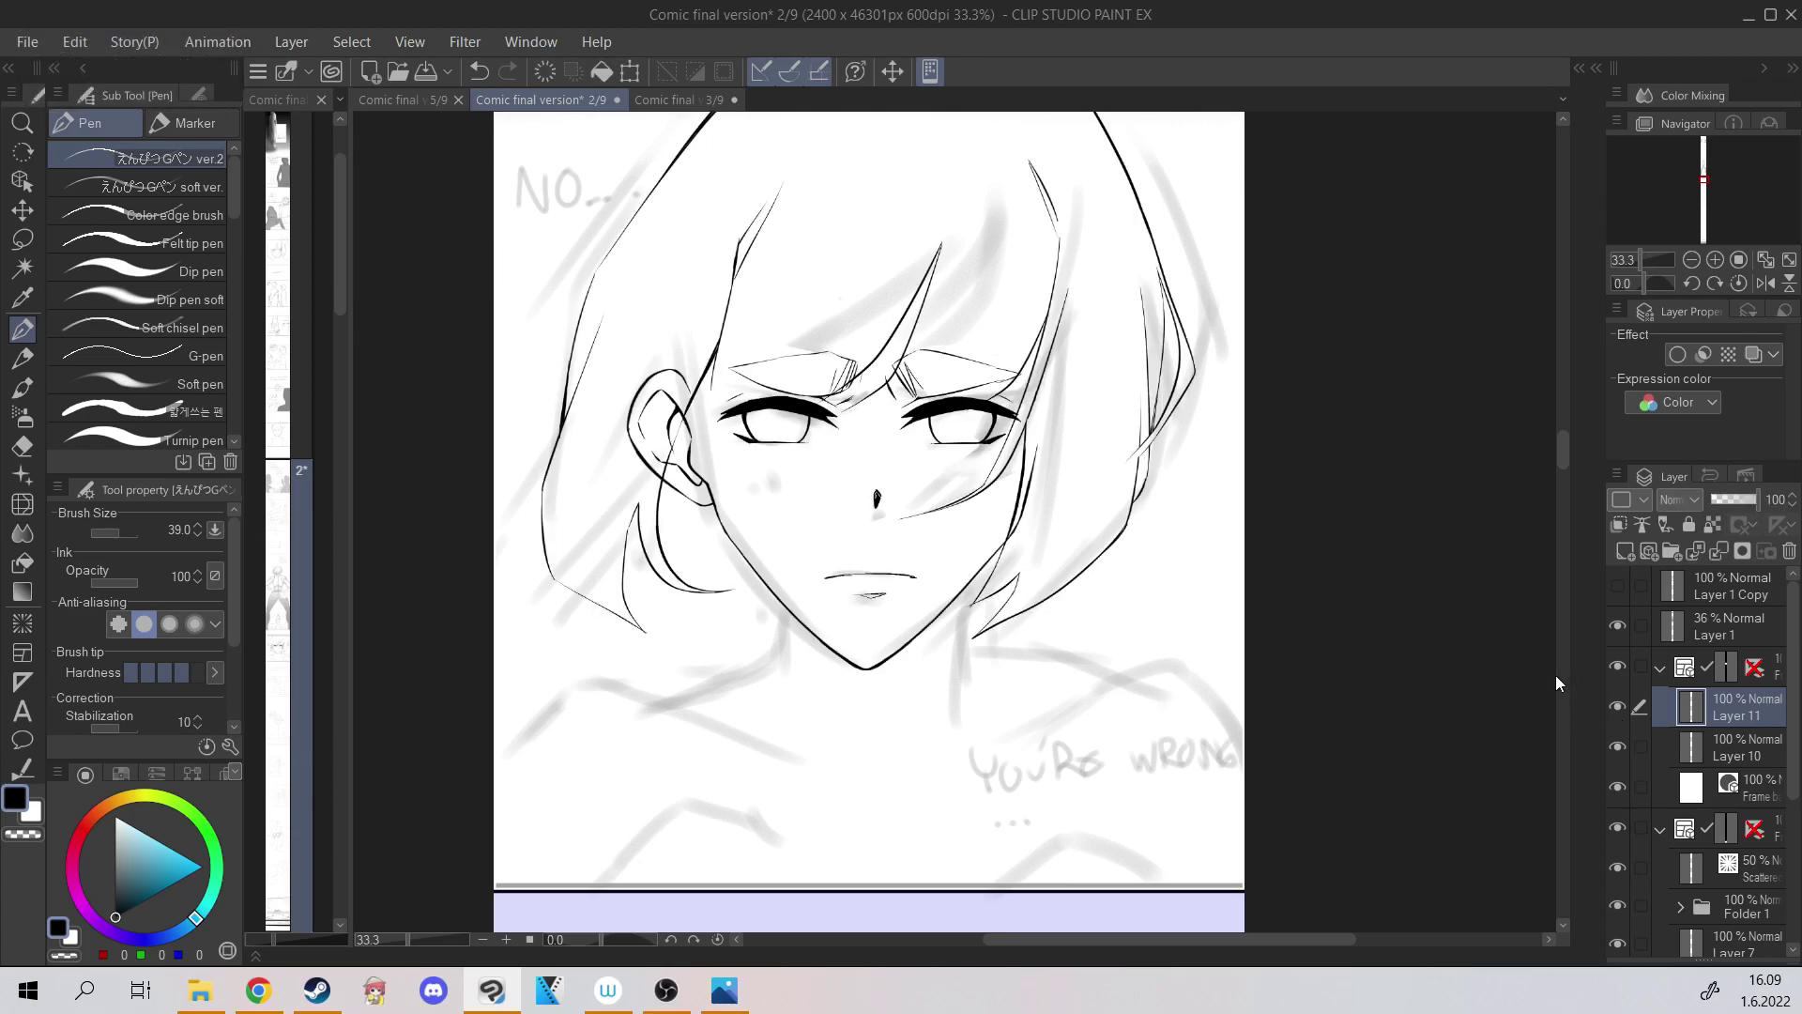
{"action": "left_click", "coordinate": [1690, 739]}
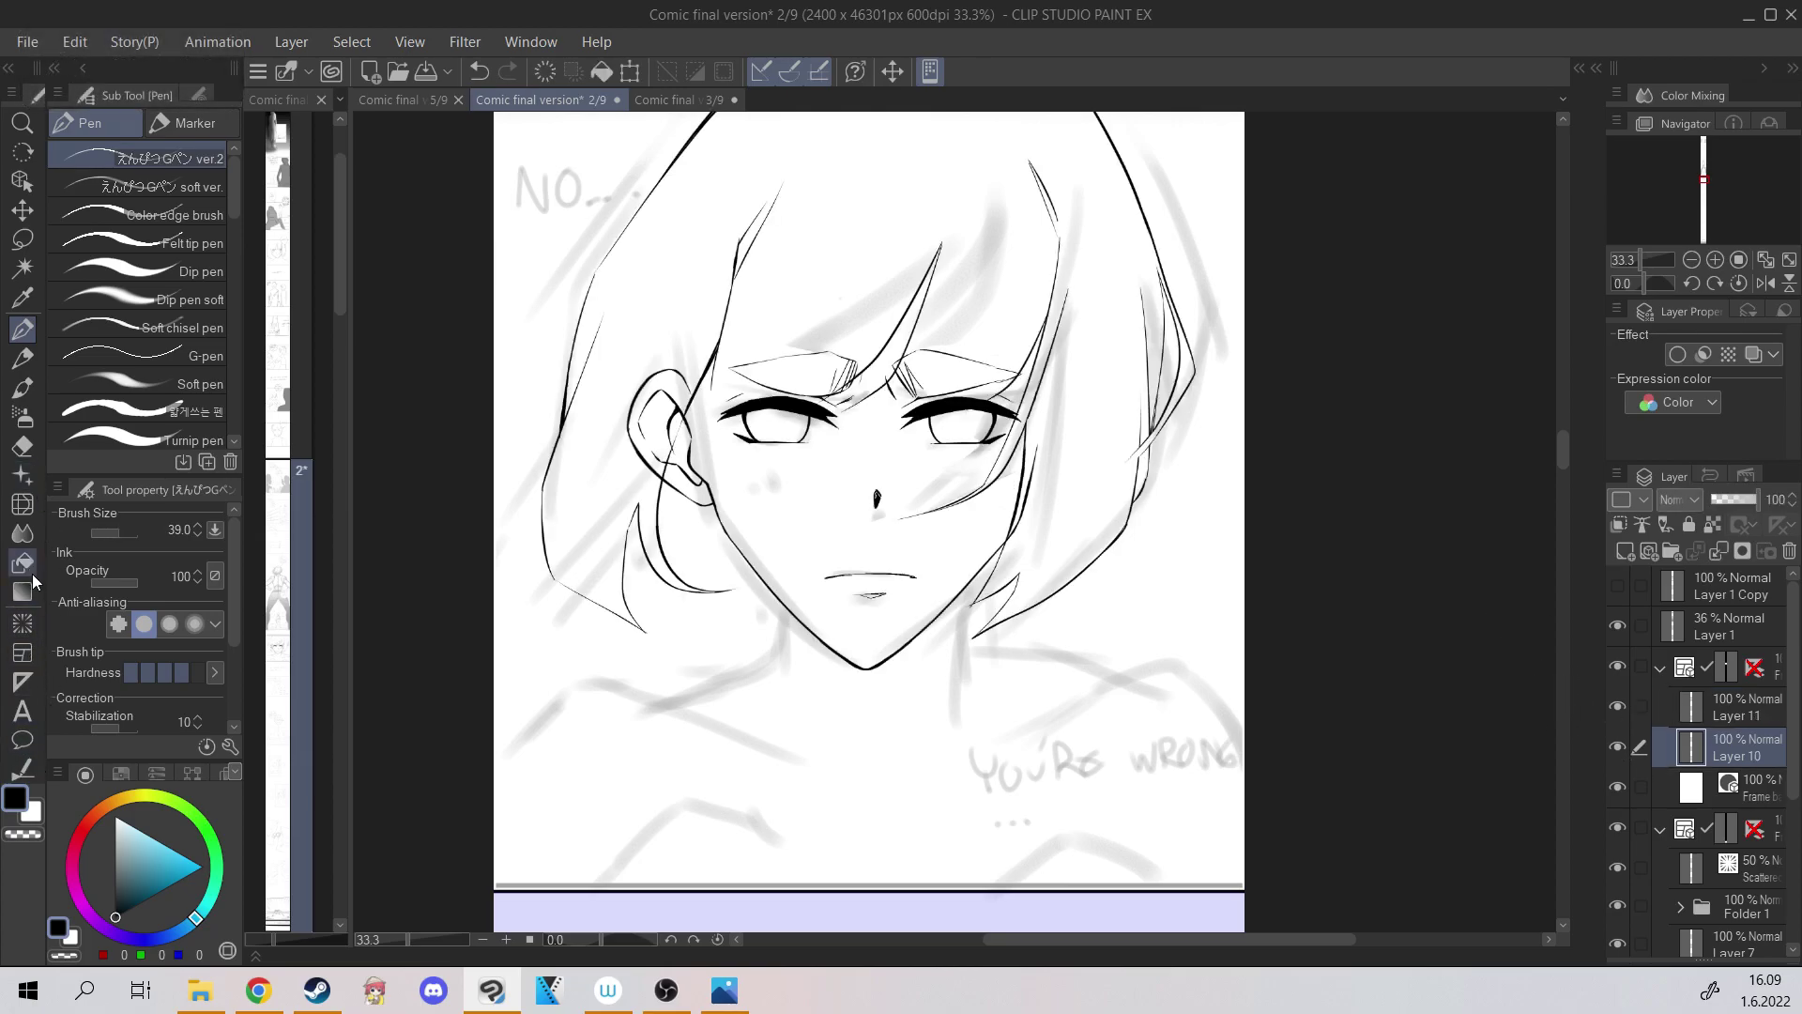
{"action": "left_click", "coordinate": [22, 504]}
{"action": "left_click", "coordinate": [182, 559]}
{"action": "left_click", "coordinate": [716, 378]}
{"action": "key", "text": "ctrl+z"}
{"action": "key", "text": "ctrl+y"}
{"action": "left_click_drag", "start_coordinate": [124, 524], "coordinate": [131, 526]}
{"action": "key", "text": "ctrl+z"}
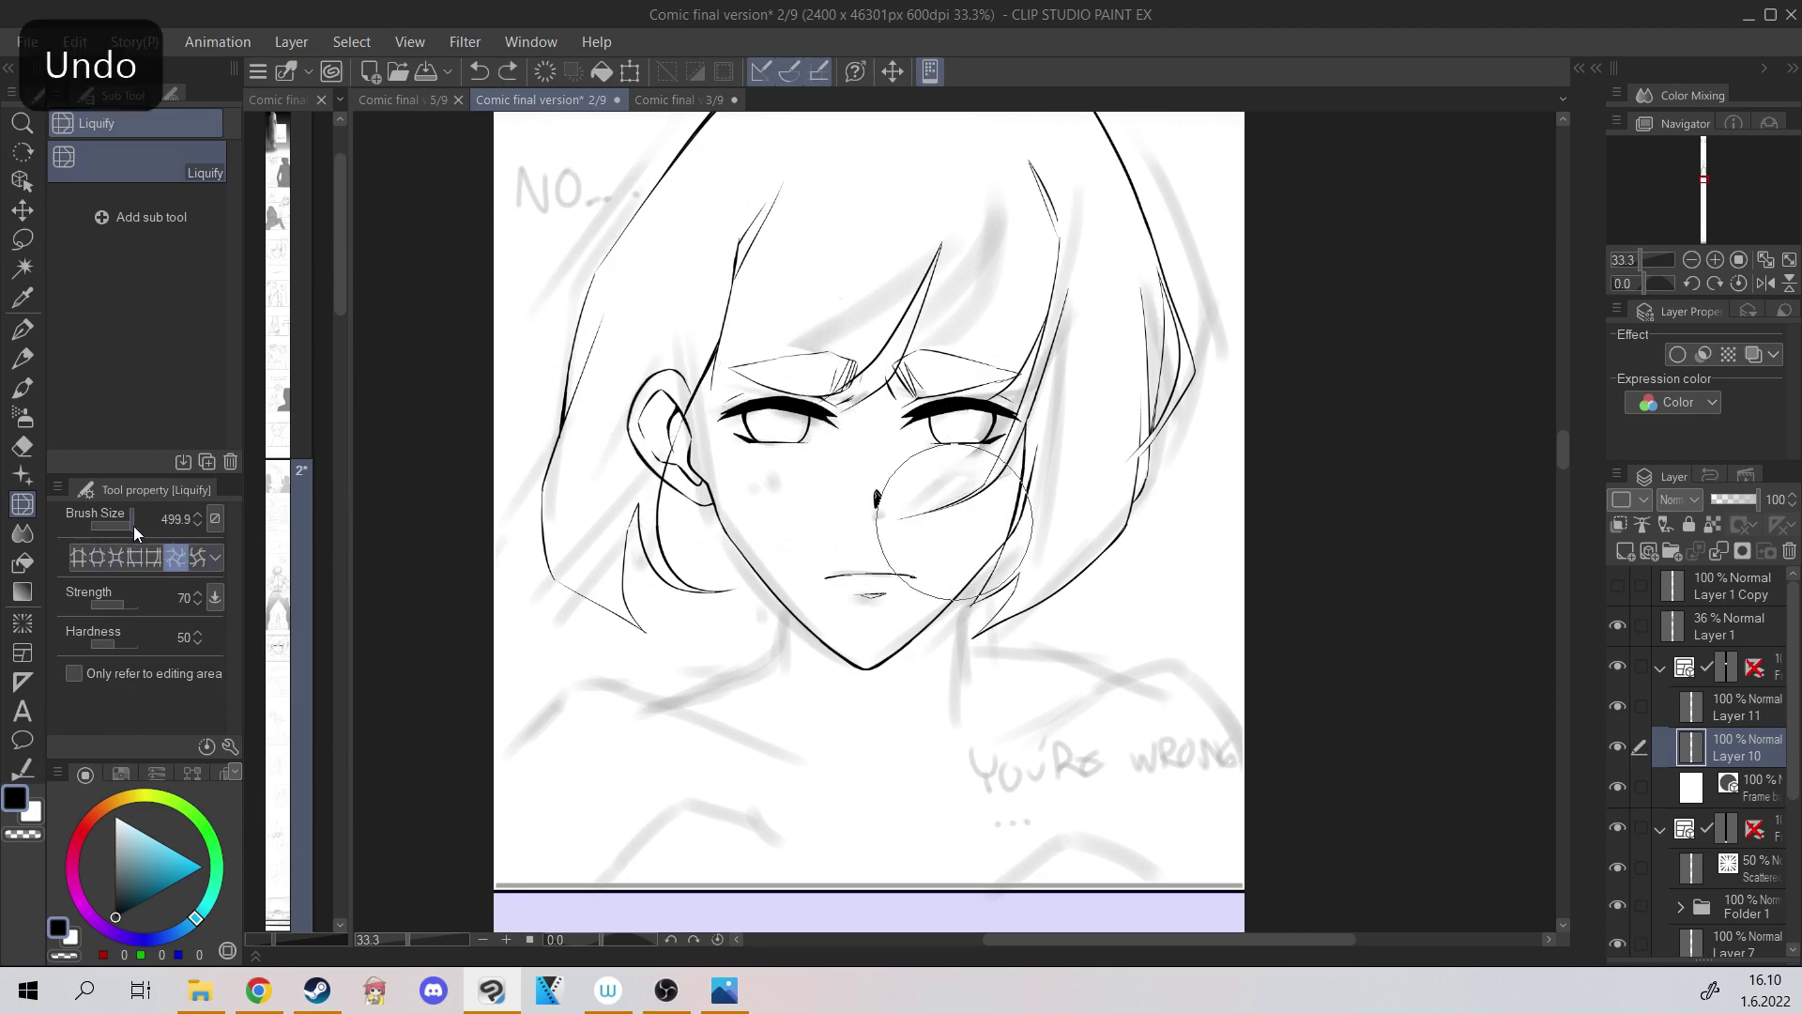
{"action": "left_click", "coordinate": [194, 556]}
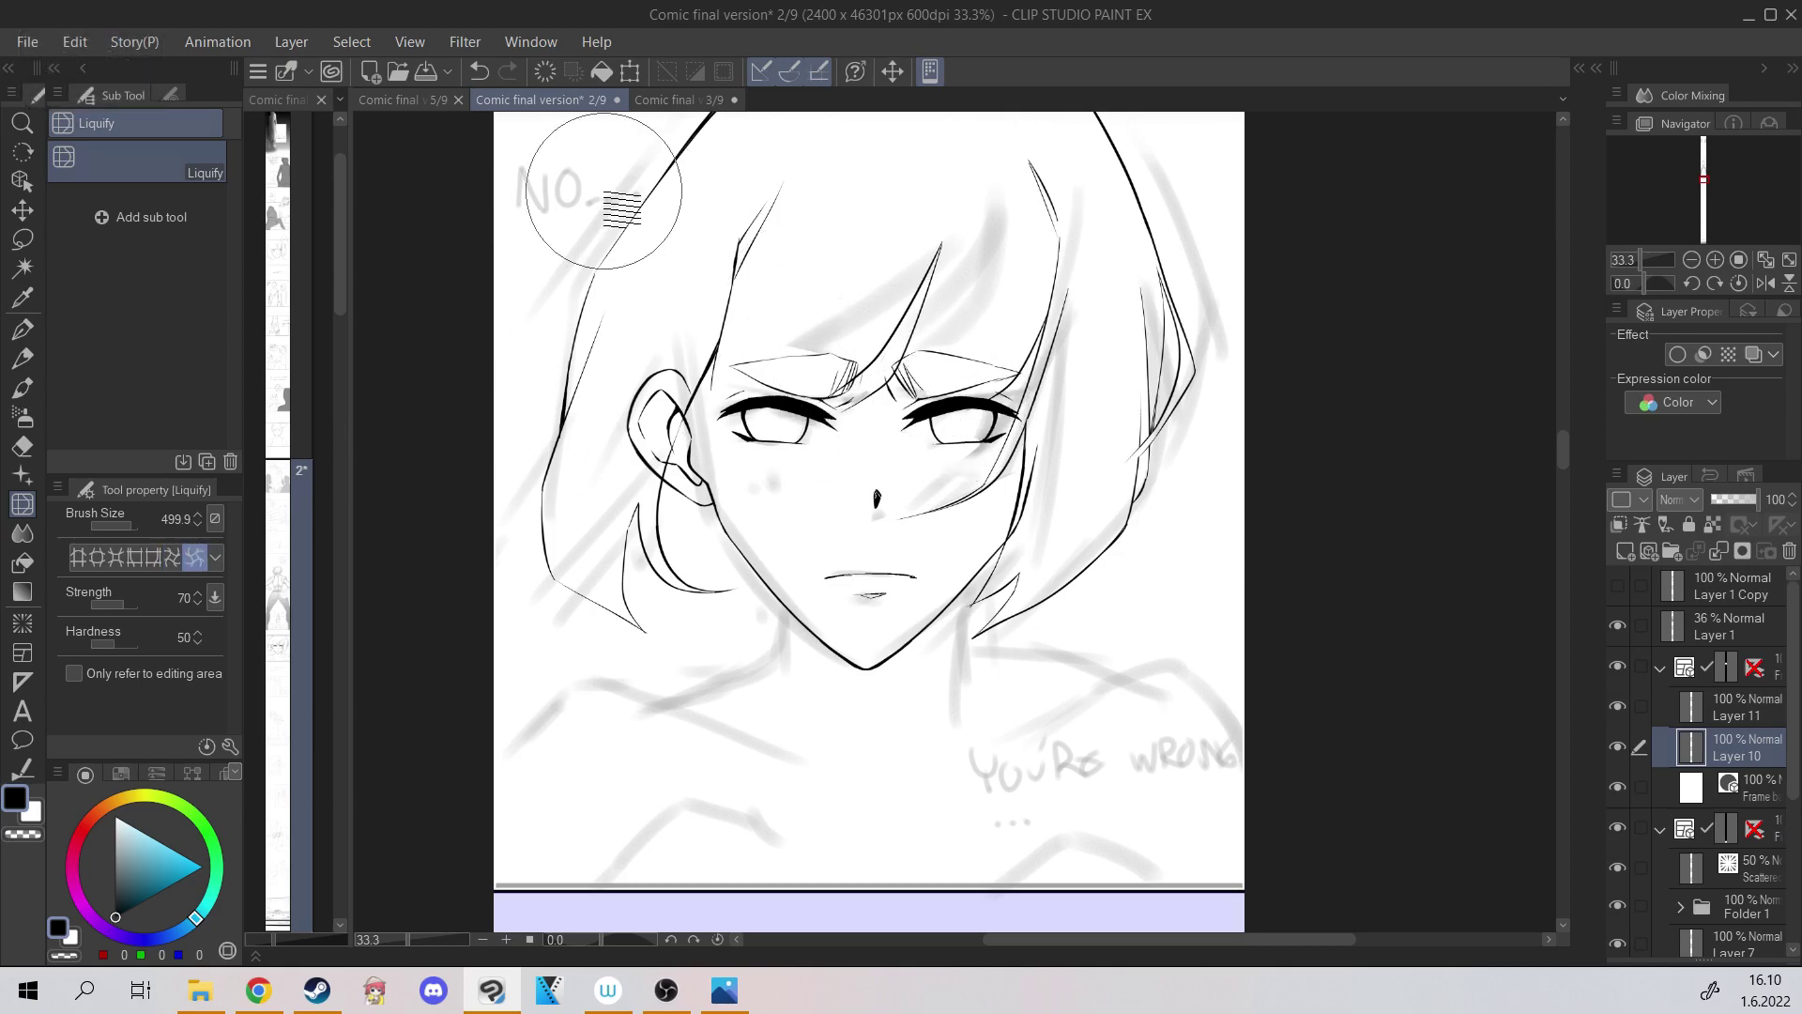
{"action": "key", "text": "ctrl+z"}
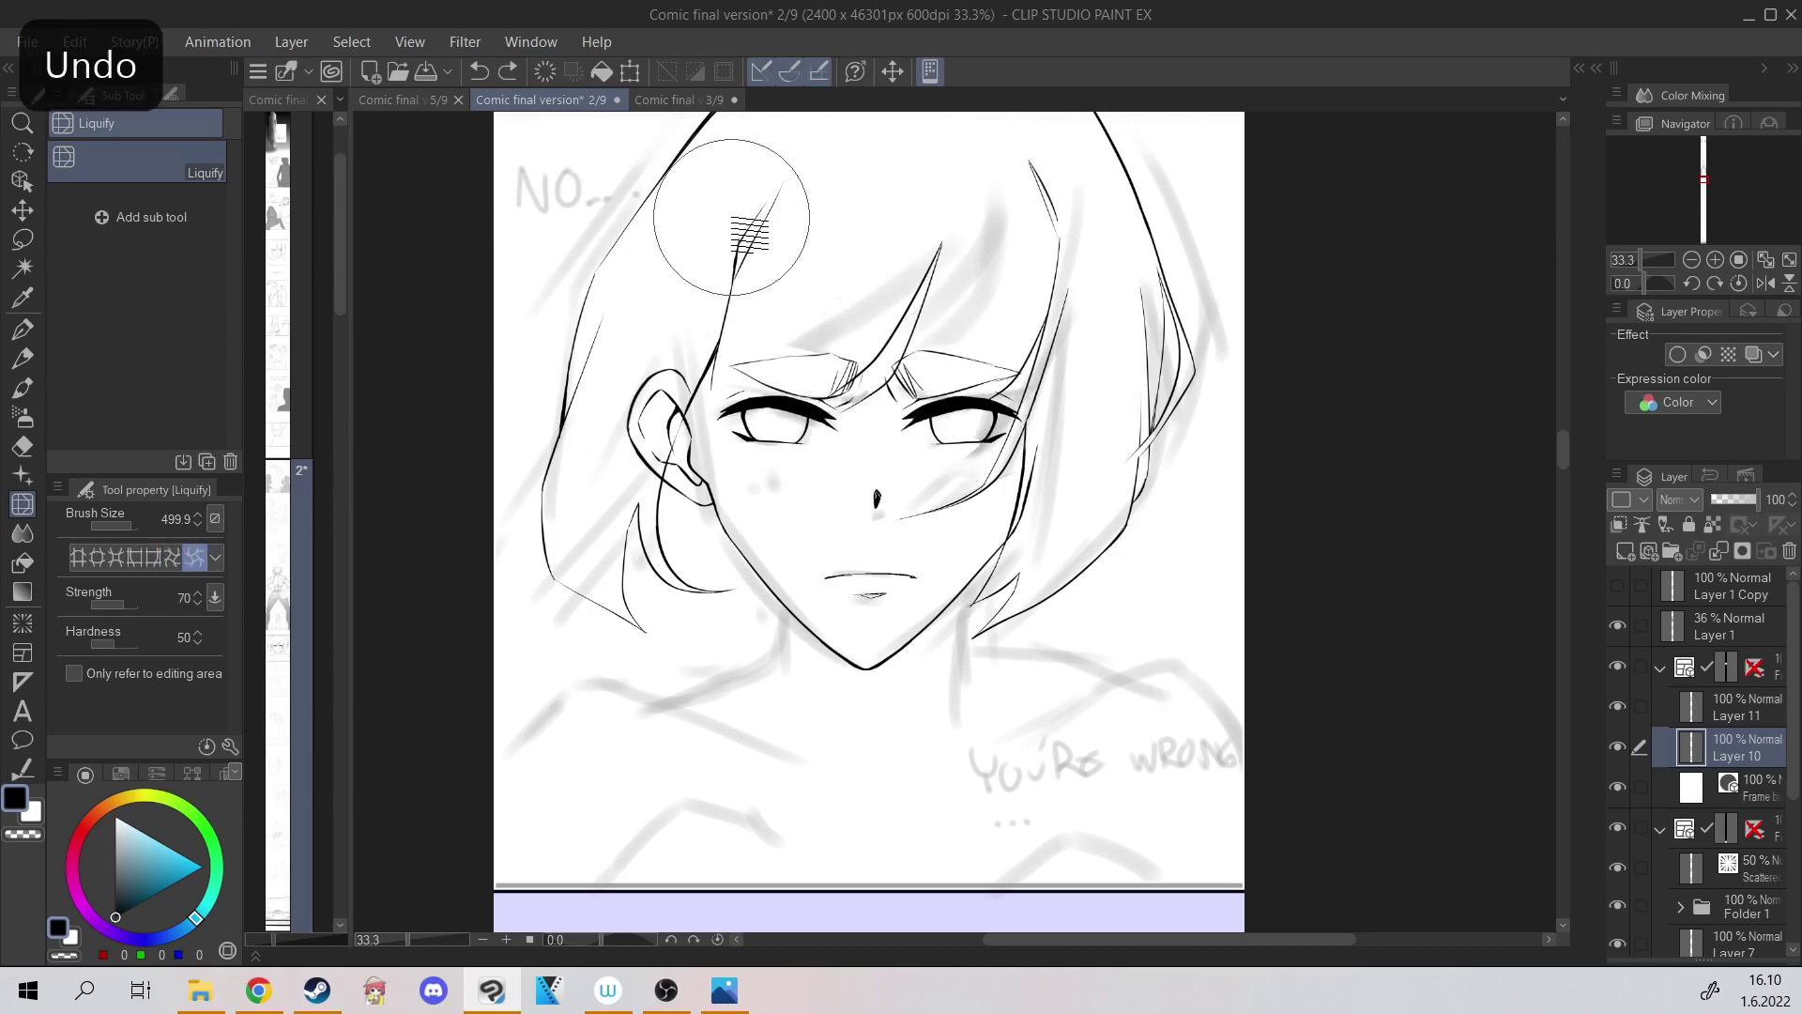
{"action": "key", "text": "ctrl+minus"}
Ink additional fine strands on Layer 11, curving beneath the left ear toward the jaw.
{"action": "left_click", "coordinate": [1704, 709]}
{"action": "key", "text": "p"}
{"action": "key", "text": "ctrl+plus"}
{"action": "key", "text": "ctrl+z"}
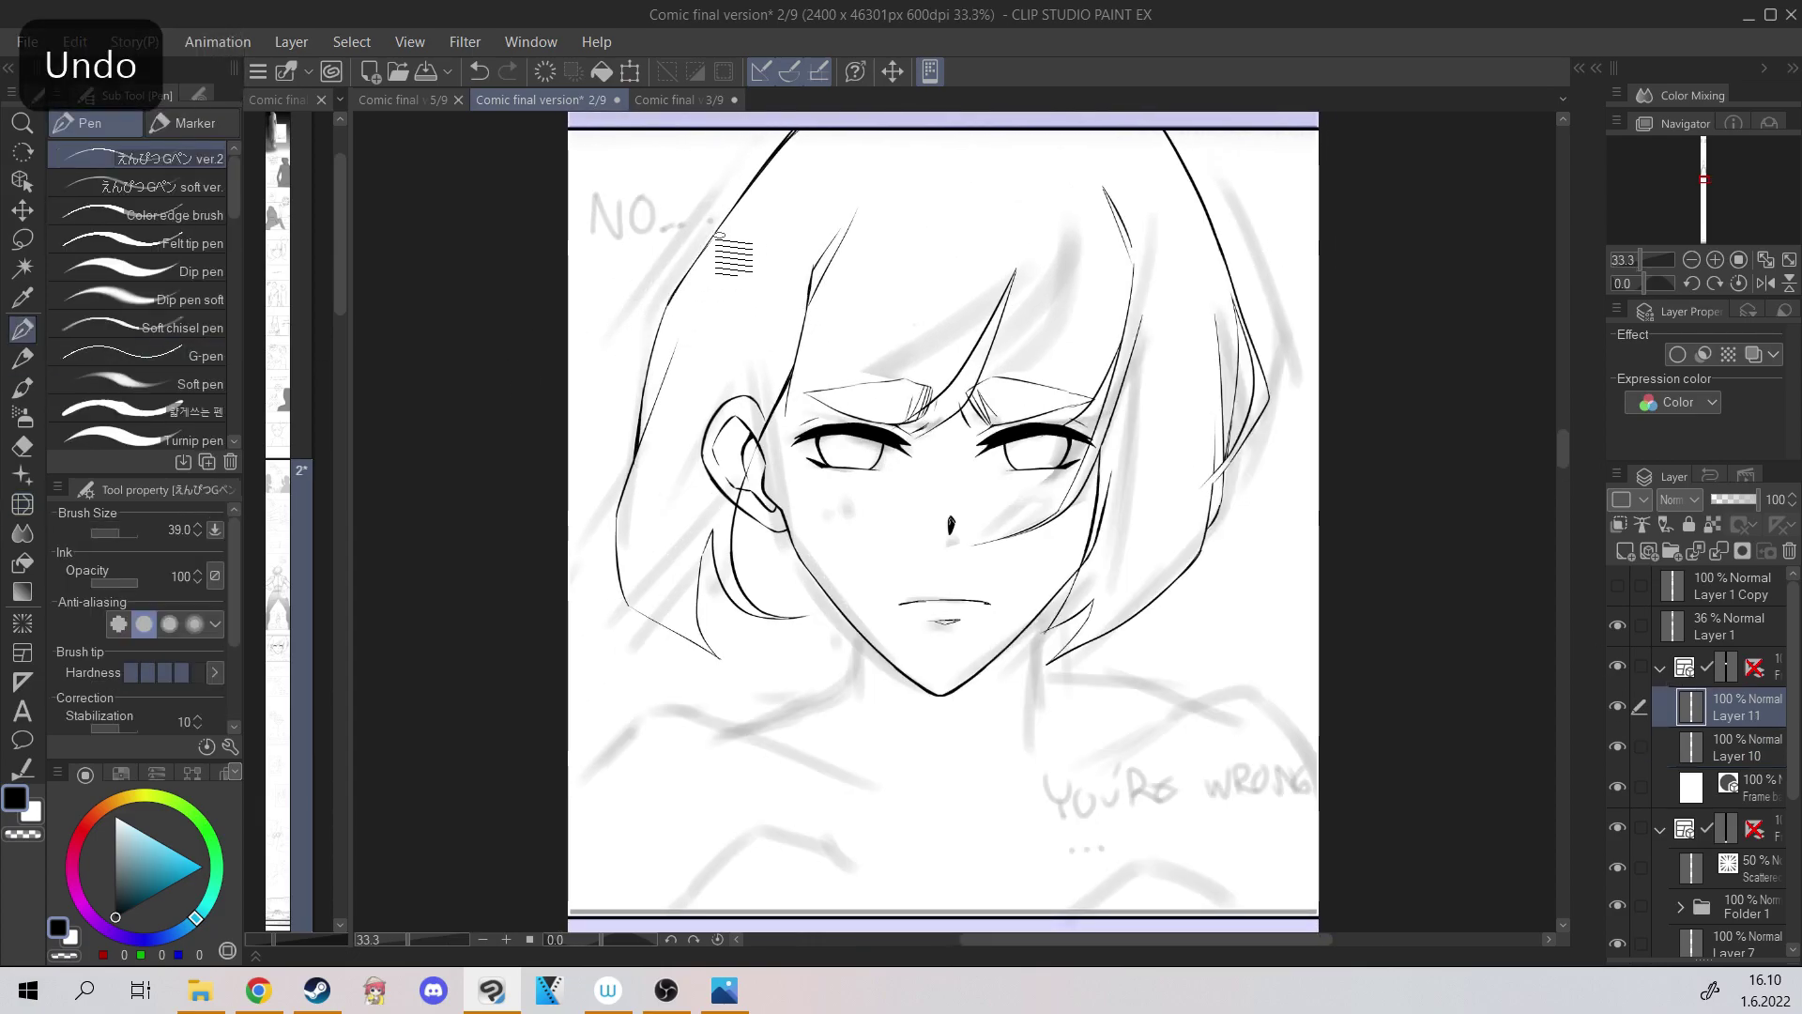
{"action": "key", "text": "ctrl+plus"}
{"action": "key", "text": "ctrl+z"}
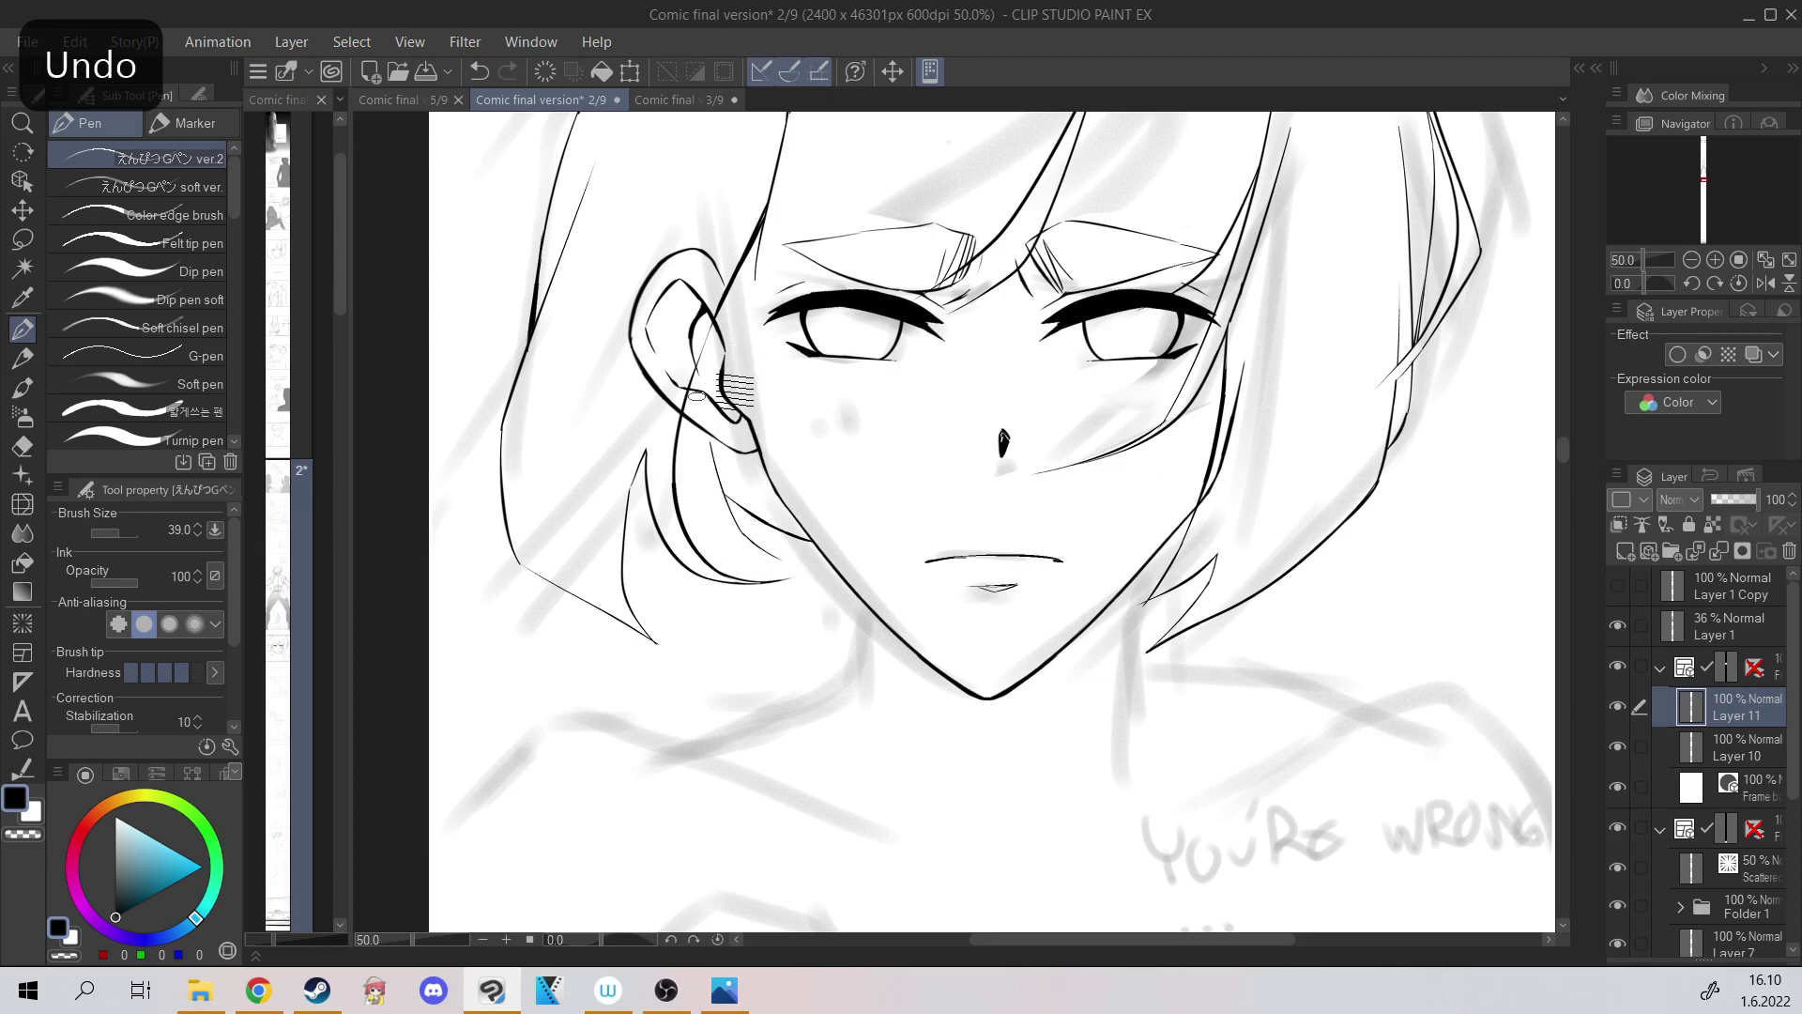
{"action": "key", "text": "ctrl+z"}
{"action": "left_click_drag", "start_coordinate": [689, 512], "coordinate": [674, 480]}
{"action": "key", "text": "ctrl+minus"}
{"action": "key", "text": "ctrl+plus"}
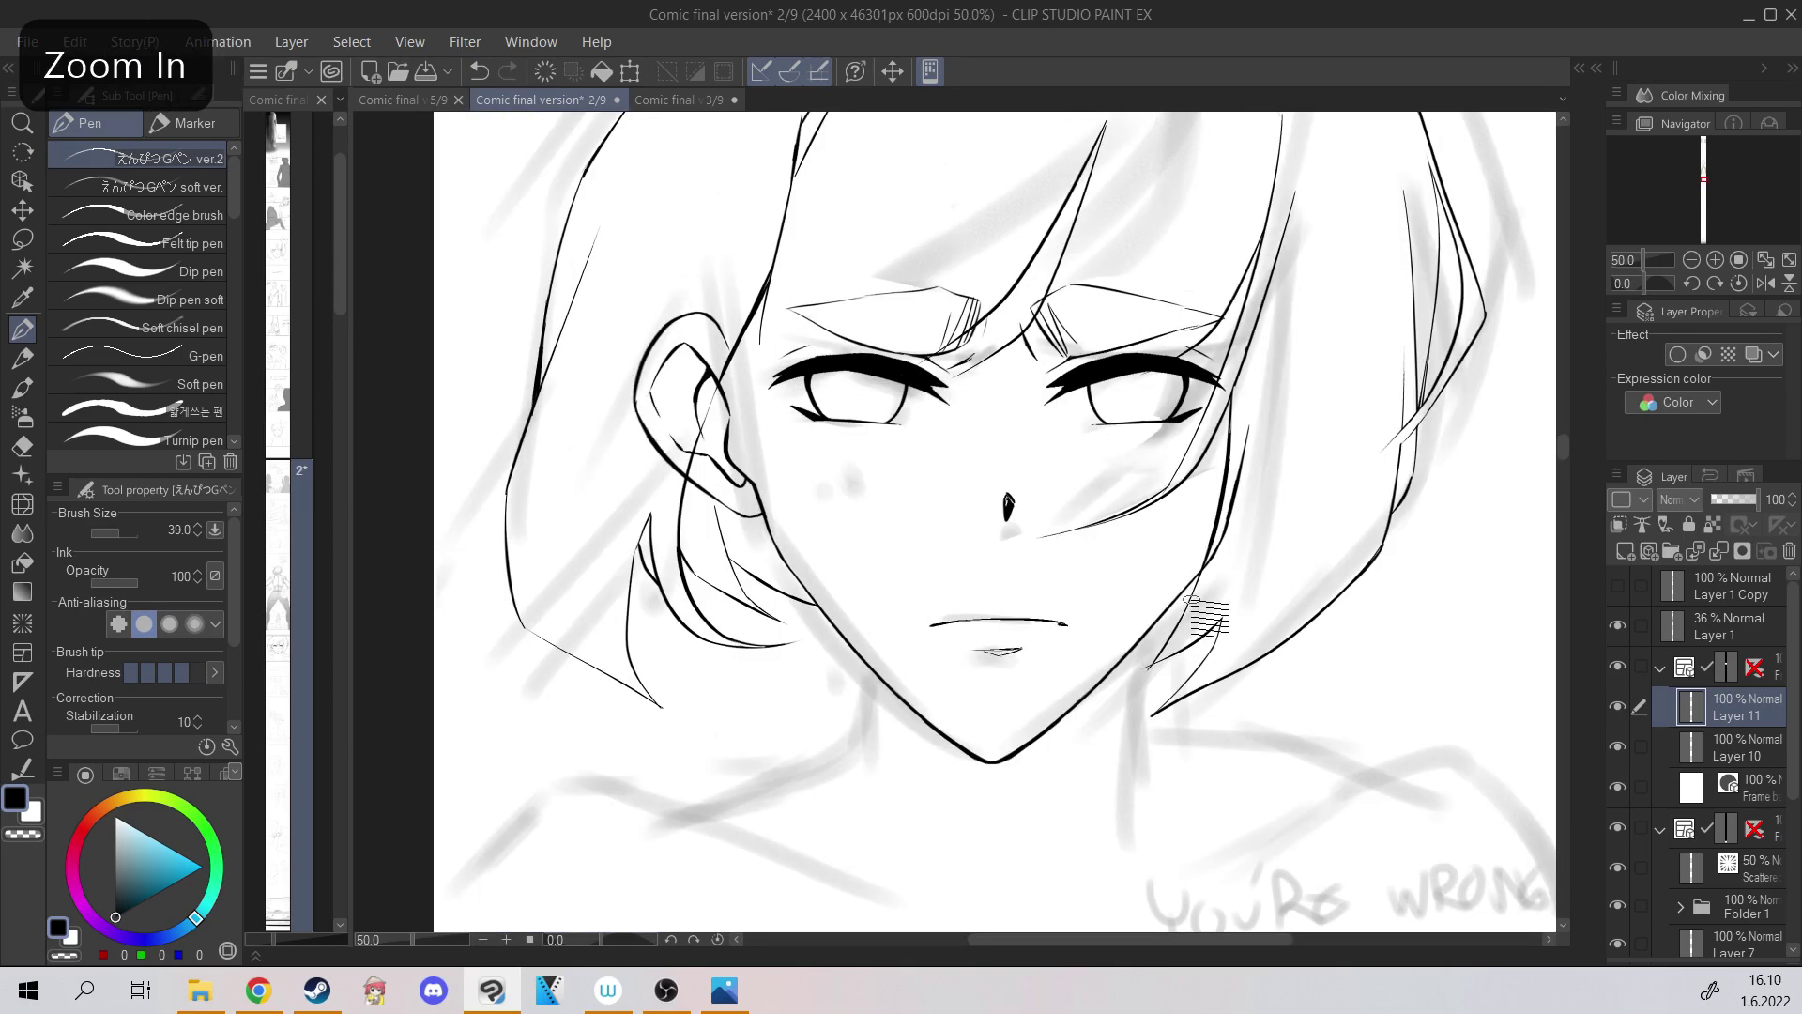
Ink a short strand where the right side lock meets the jaw and clean it up with transparent color.
{"action": "key", "text": "ctrl+z"}
{"action": "key", "text": "c"}
{"action": "key", "text": "ctrl+z"}
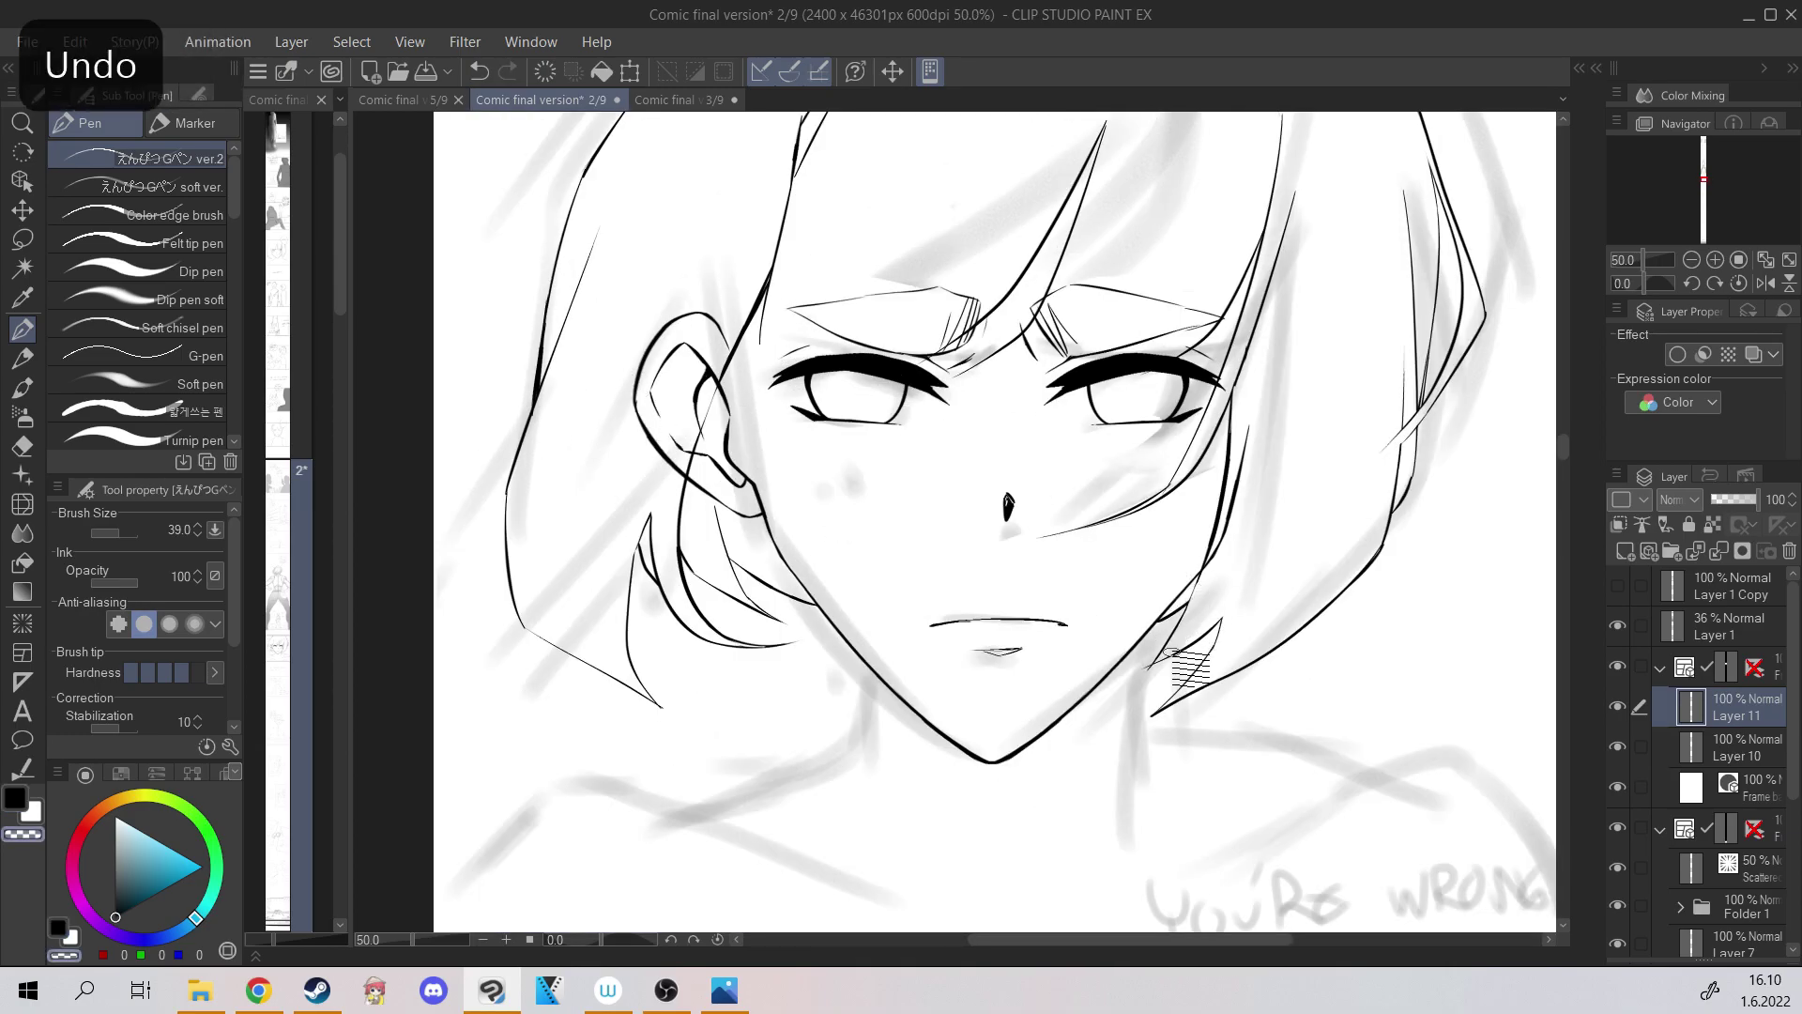
{"action": "key", "text": "ctrl+minus"}
{"action": "key", "text": "ctrl+minus"}
{"action": "key", "text": "c"}
Ink a short curved strand at the crown above the central bang.
{"action": "key", "text": "ctrl+plus"}
{"action": "key", "text": "ctrl+z"}
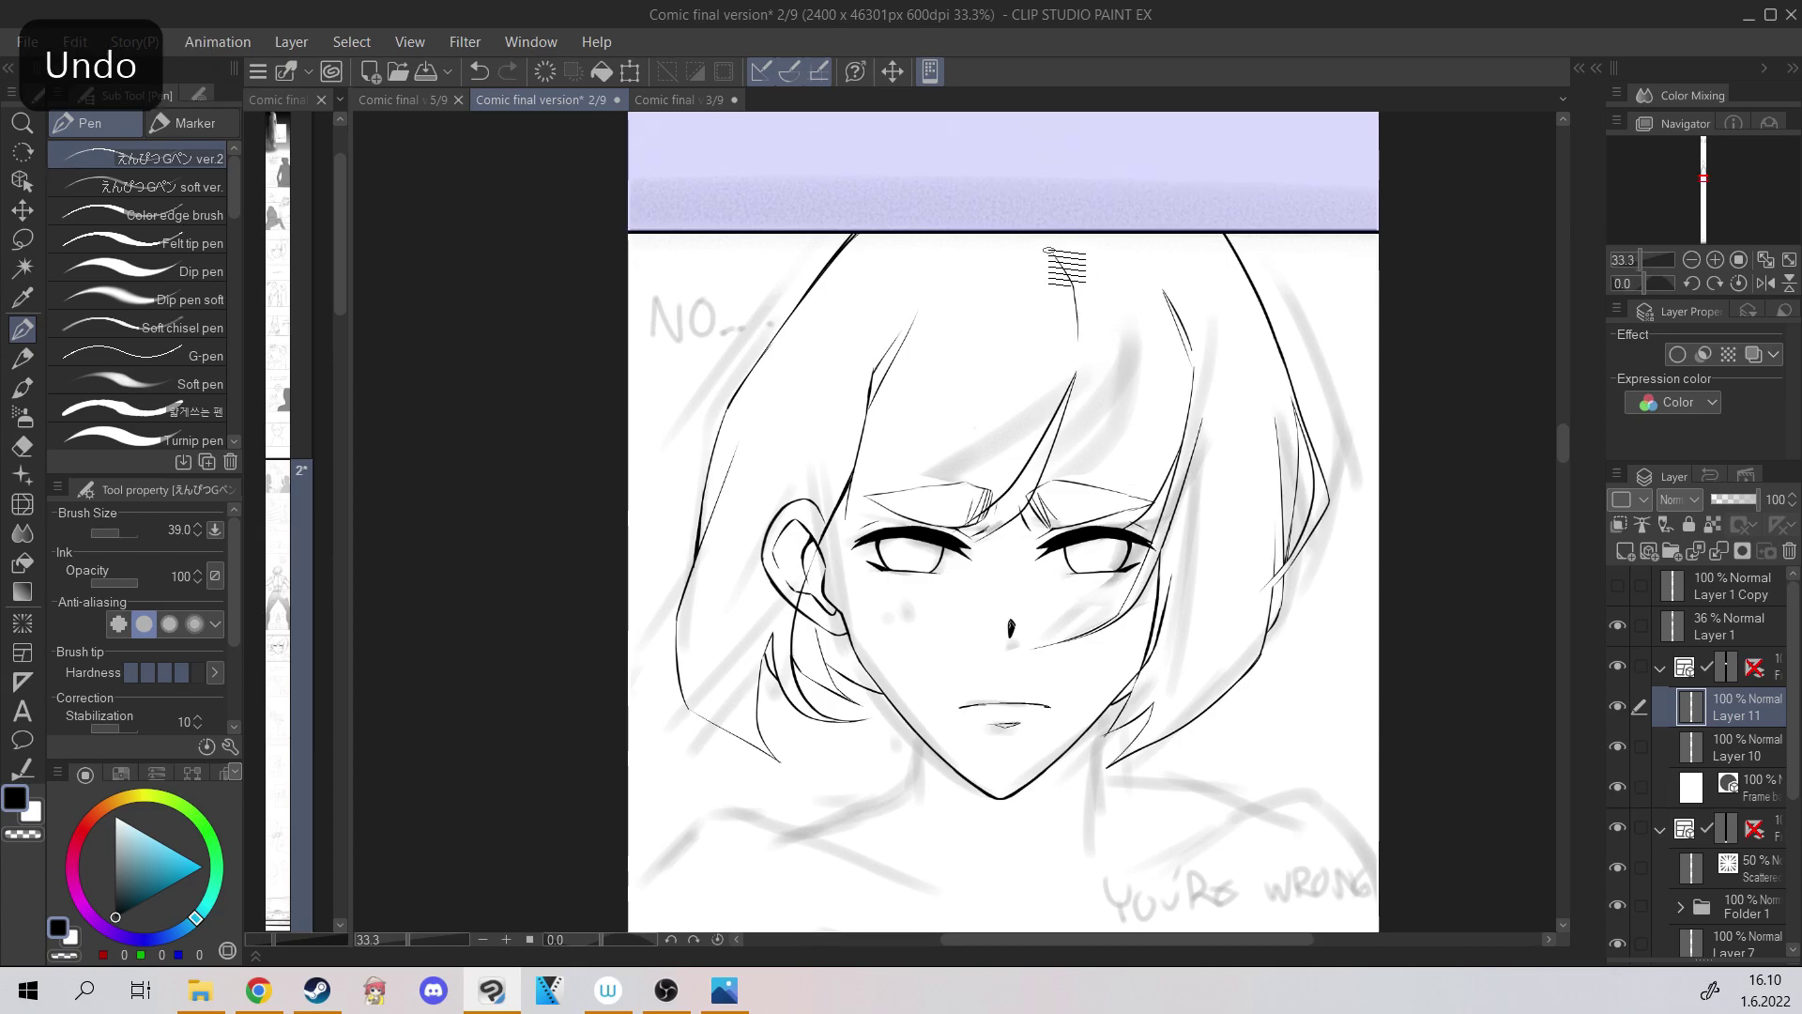
{"action": "key", "text": "ctrl+minus"}
Hide the Layer 1 sketch and check the line art in a horizontally mirrored view.
{"action": "left_click", "coordinate": [1617, 624]}
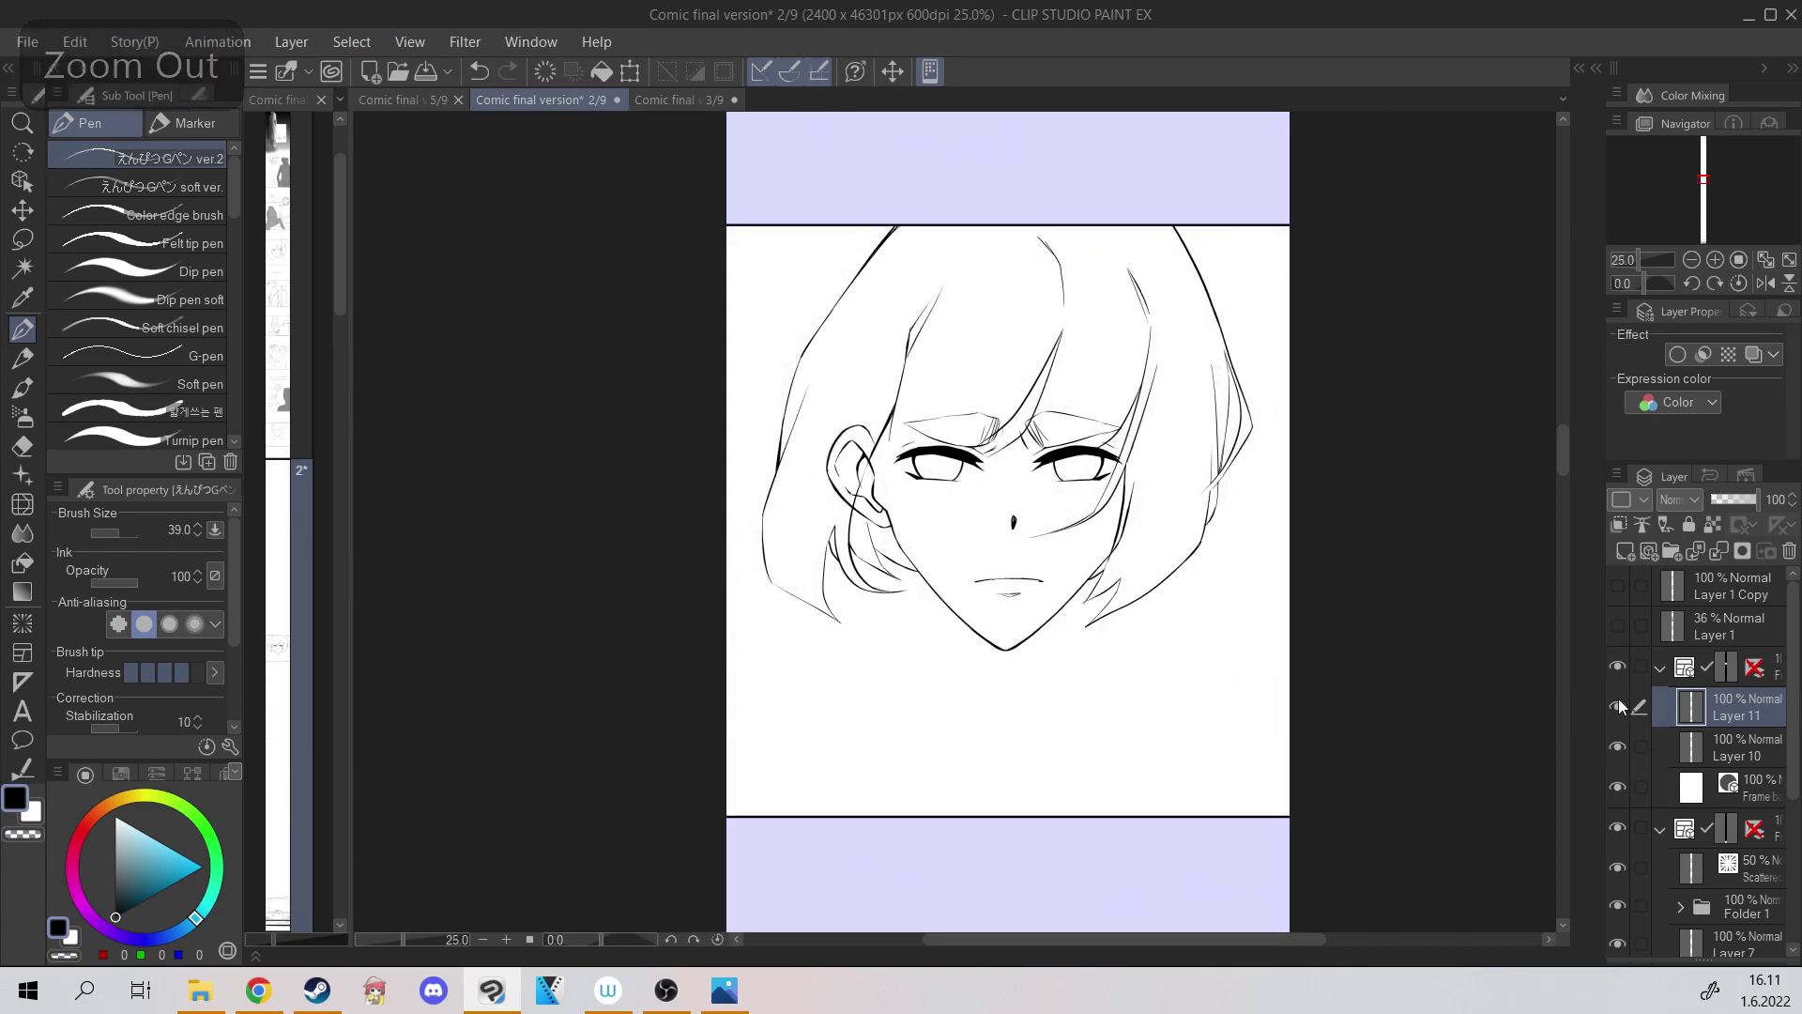
{"action": "left_click", "coordinate": [1766, 282]}
{"action": "left_click", "coordinate": [1765, 283]}
{"action": "key", "text": "ctrl+plus"}
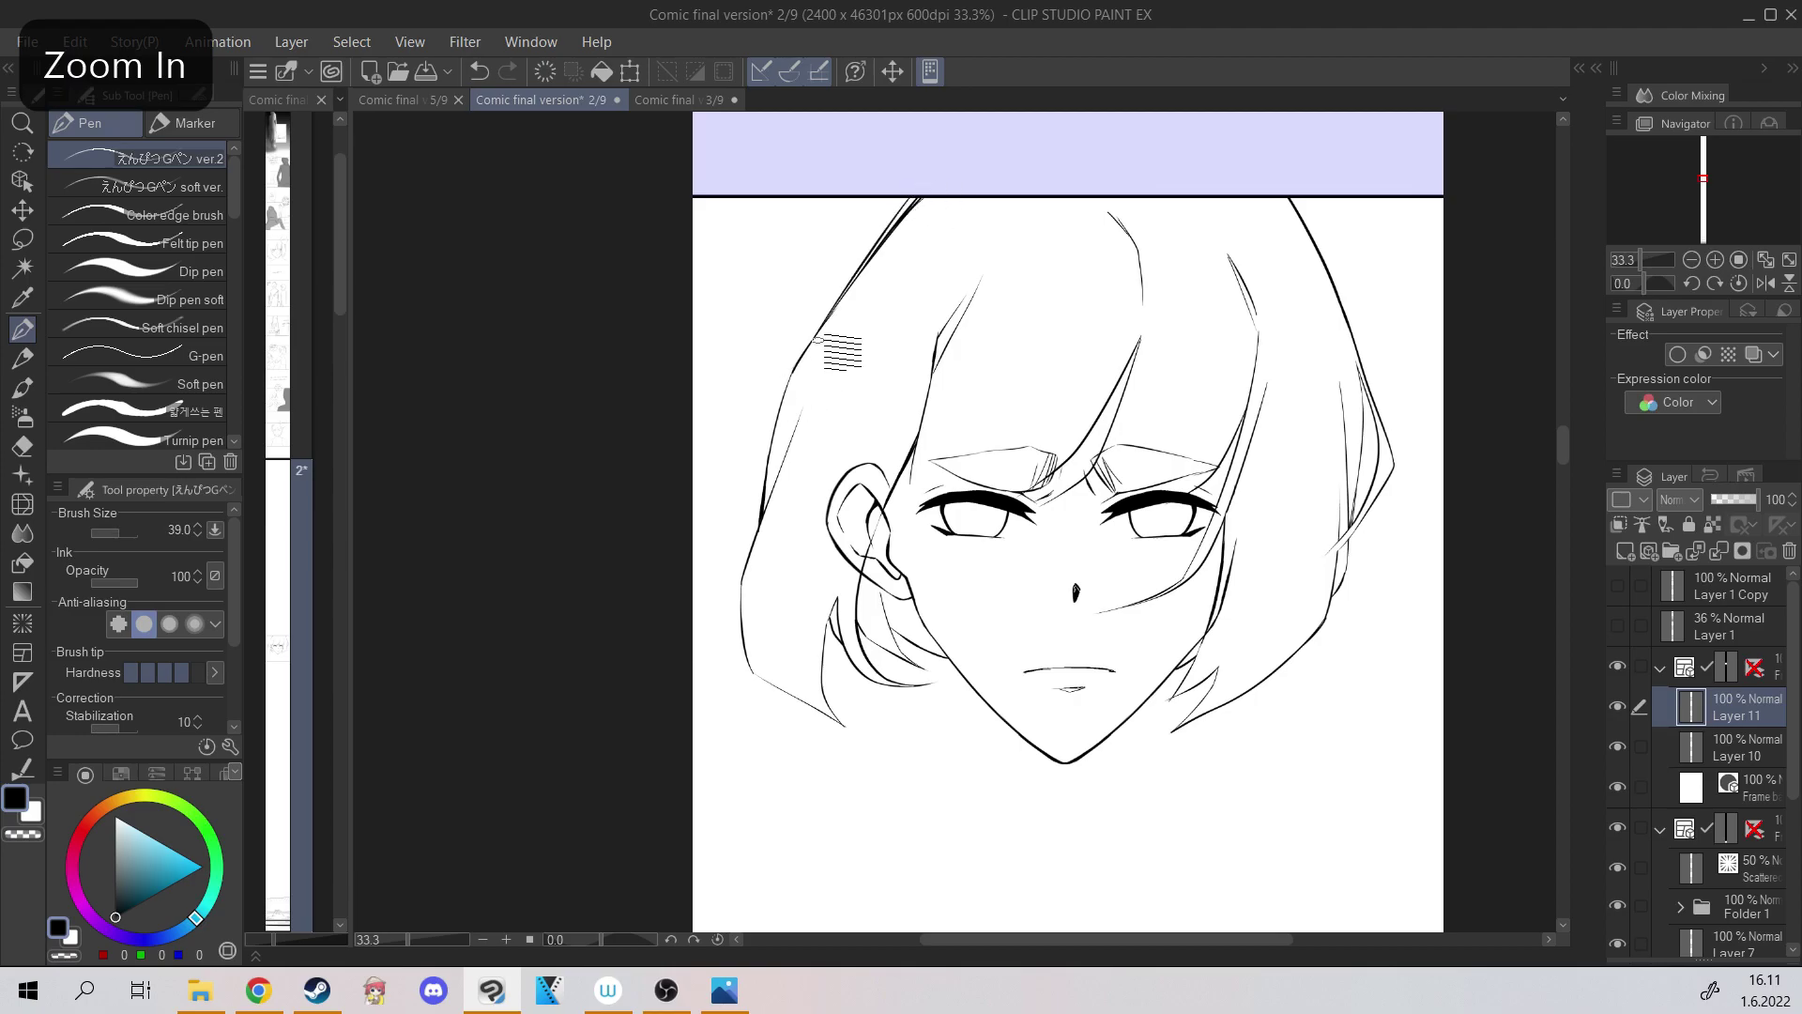
{"action": "key", "text": "ctrl+z"}
{"action": "key", "text": "ctrl+z"}
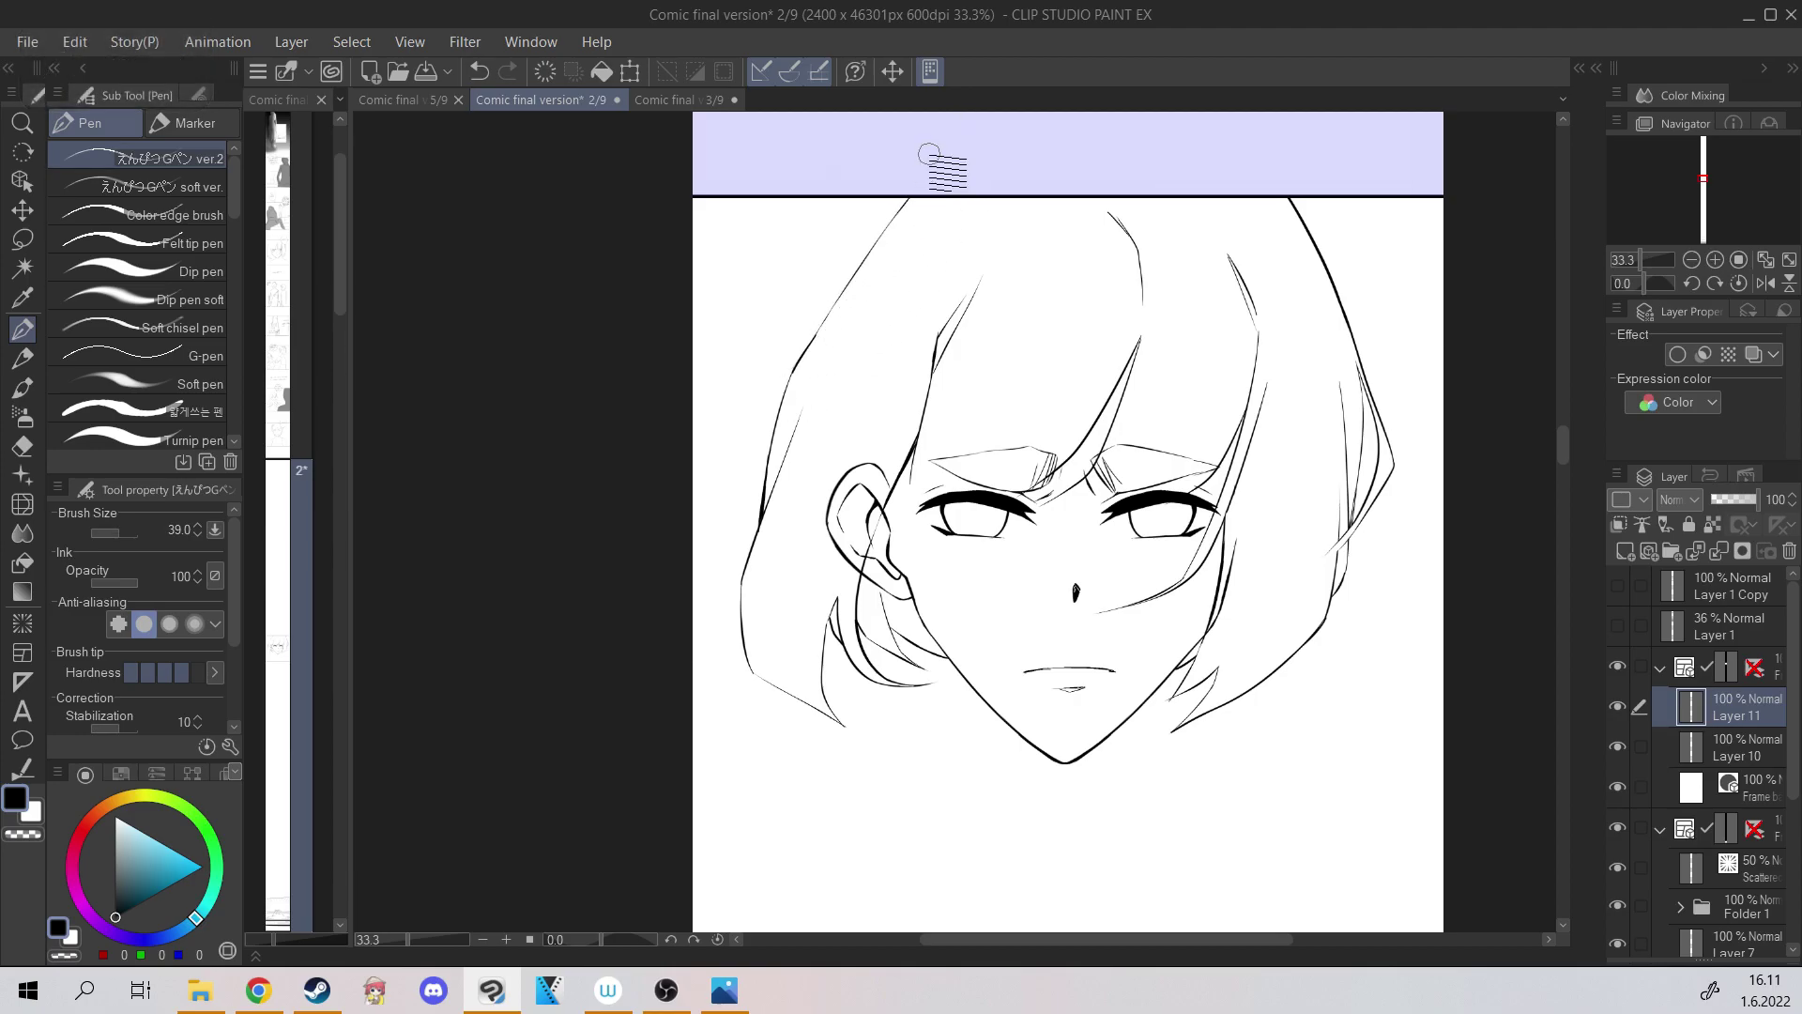
Thicken the left outer hair contour below the panel's upper border in a mirrored view, then restore the normal orientation.
{"action": "left_click", "coordinate": [1766, 283]}
{"action": "key", "text": "ctrl+plus"}
{"action": "mouse_move", "coordinate": [1168, 251]}
{"action": "left_mouse_down"}
{"action": "mouse_move", "coordinate": [1219, 481]}
{"action": "mouse_move", "coordinate": [1077, 267]}
{"action": "left_mouse_up"}
{"action": "key", "text": "ctrl+z"}
{"action": "left_click_drag", "start_coordinate": [1219, 476], "coordinate": [1075, 266]}
{"action": "key", "text": "ctrl+z"}
{"action": "key", "text": "c"}
{"action": "left_click_drag", "start_coordinate": [1243, 515], "coordinate": [1192, 431]}
{"action": "key", "text": "c"}
{"action": "key", "text": "ctrl+z"}
{"action": "left_click", "coordinate": [1766, 283]}
{"action": "key", "text": "ctrl+minus"}
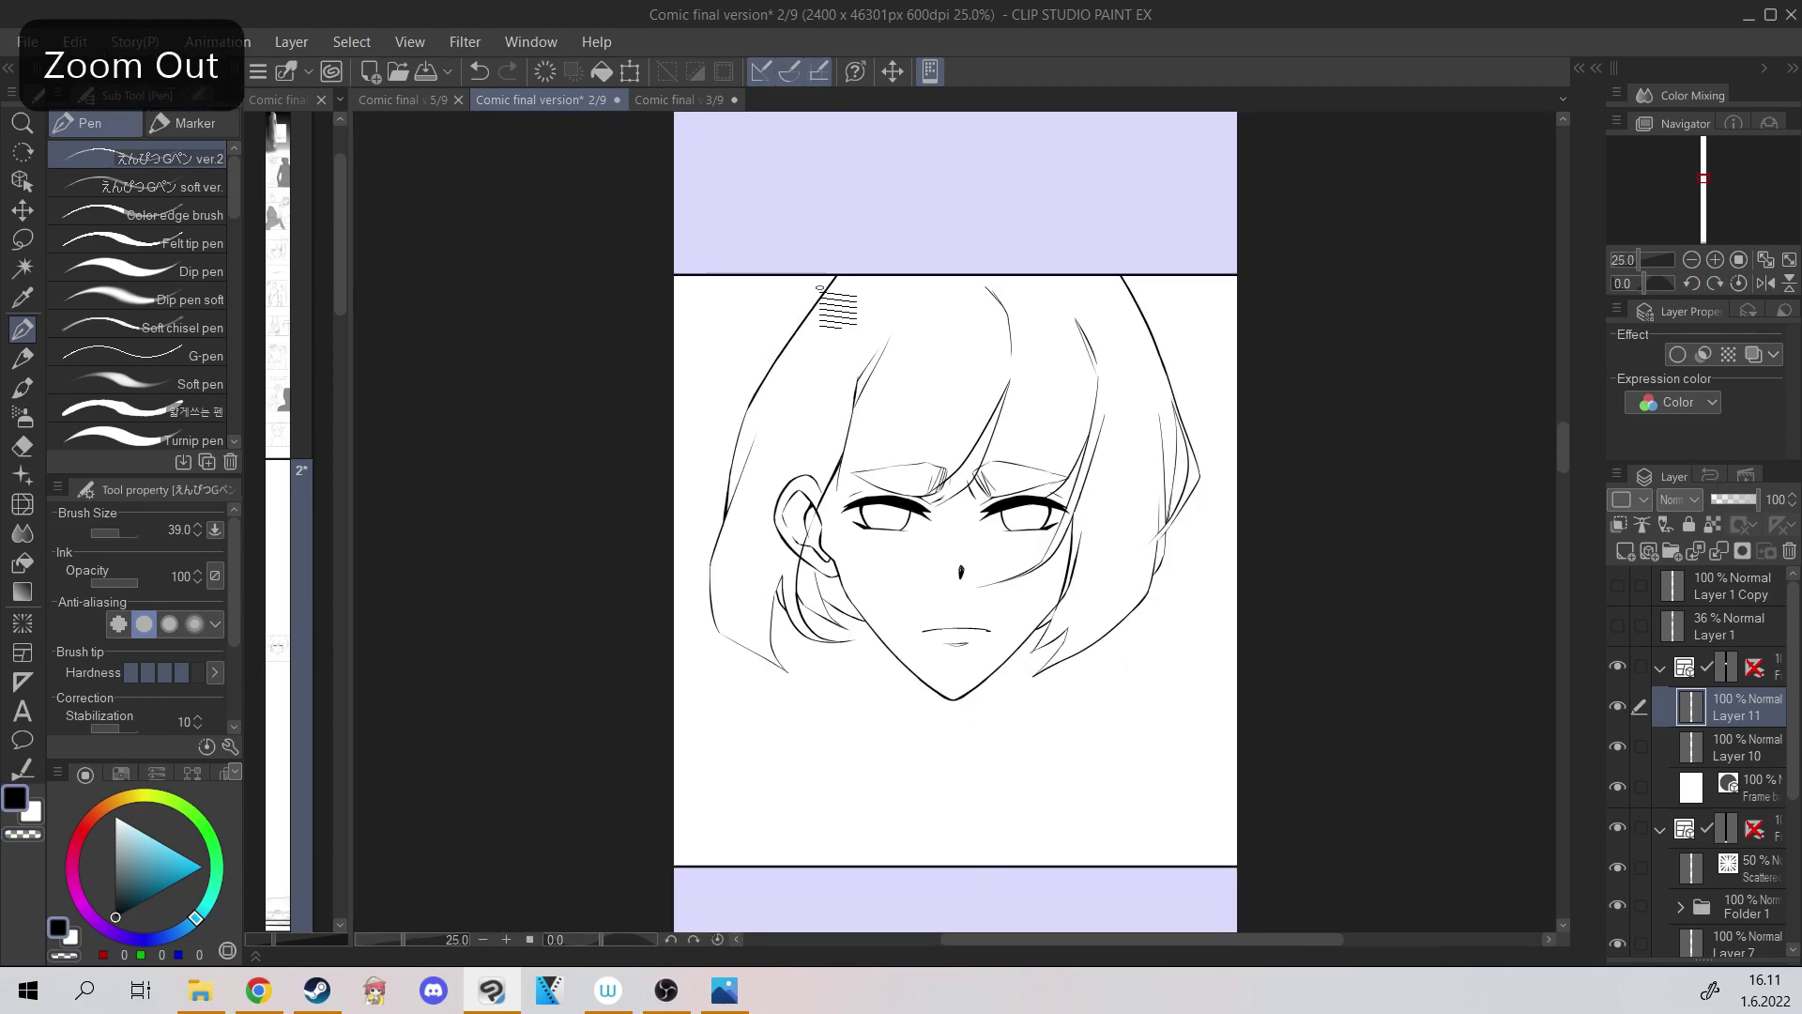
Erase the ear outline on Layer 10 where the left hair lock covers it.
{"action": "key", "text": "ctrl+plus"}
{"action": "left_click", "coordinate": [821, 526], "text": "ctrl+shift"}
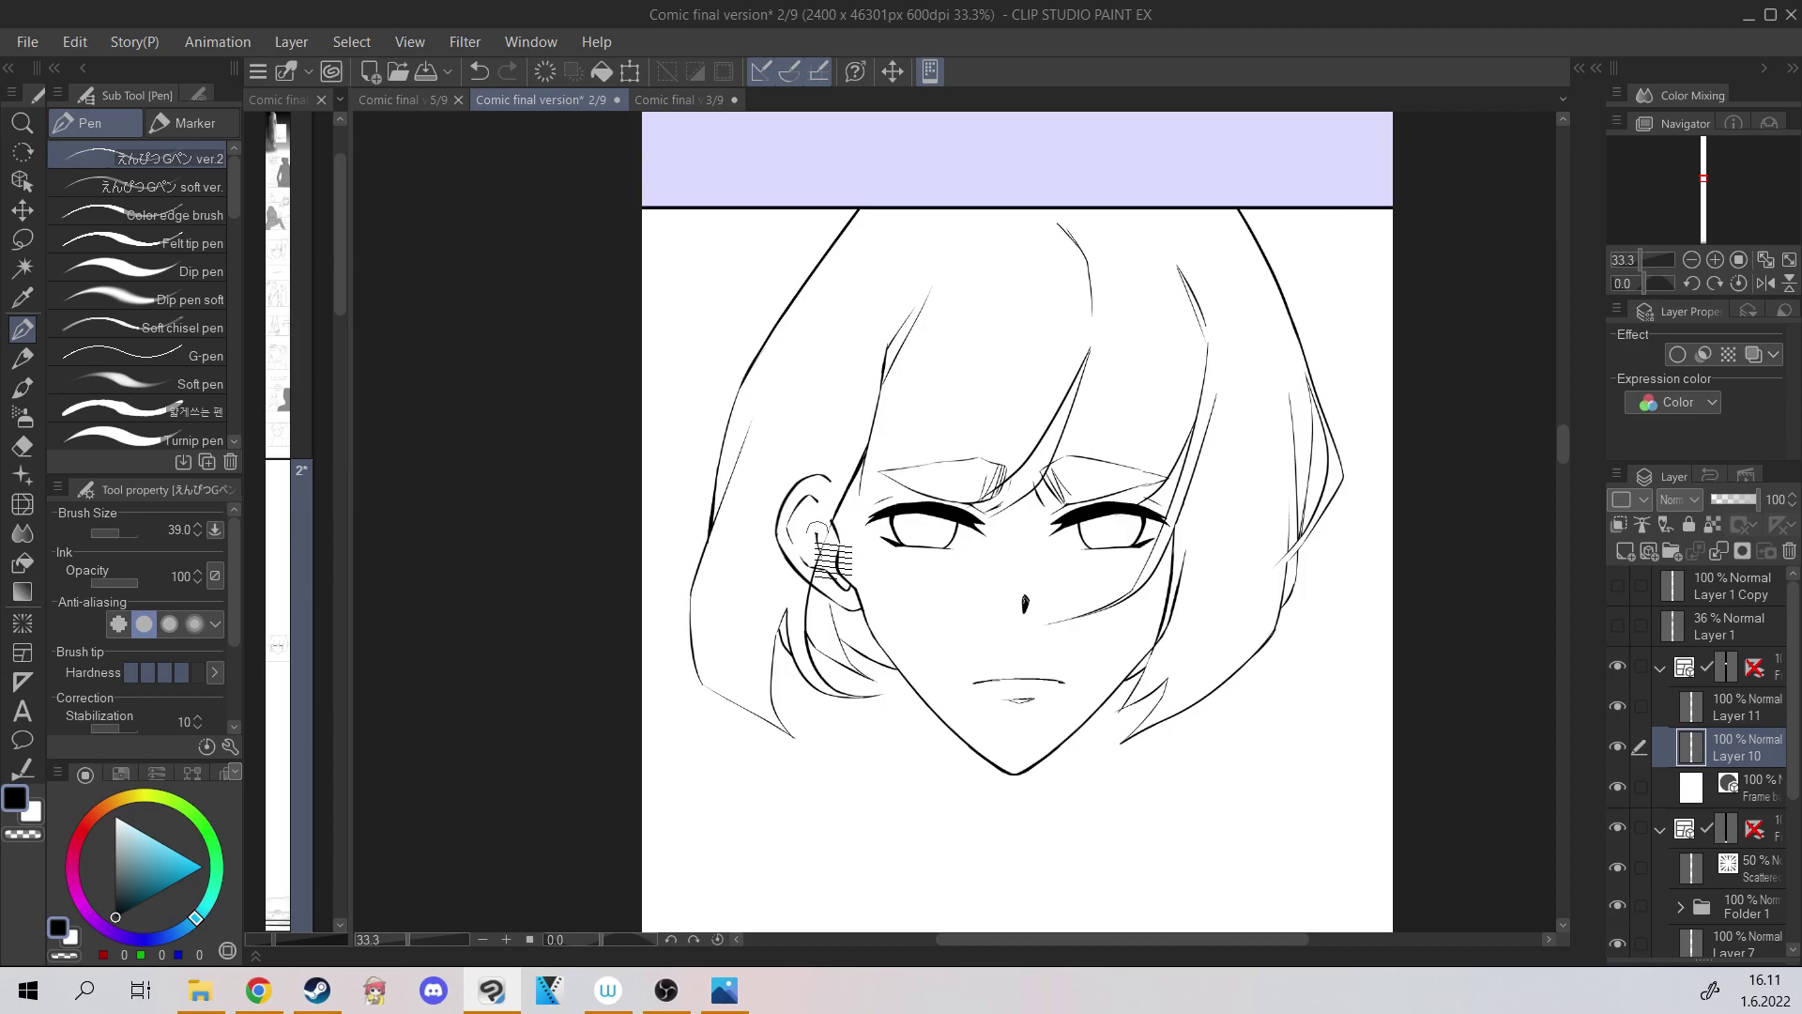
{"action": "key", "text": "ctrl+z"}
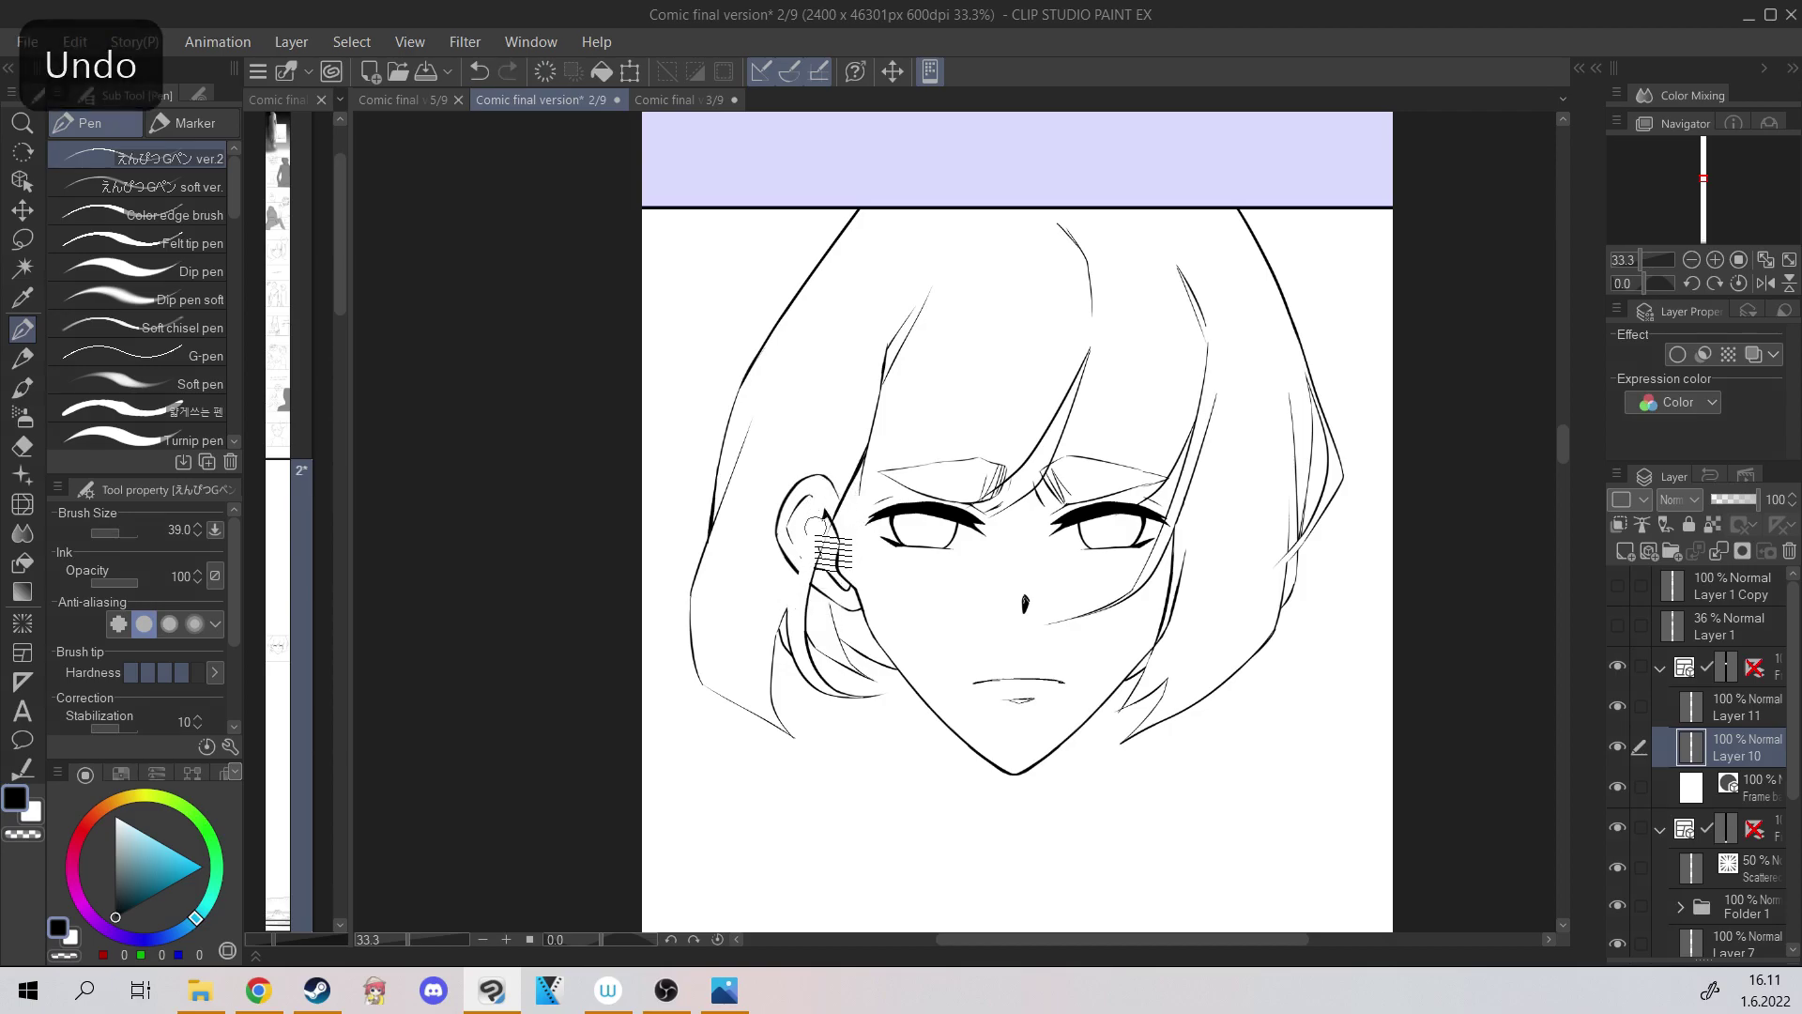
{"action": "left_click_drag", "start_coordinate": [815, 526], "coordinate": [838, 476]}
{"action": "left_click_drag", "start_coordinate": [781, 584], "coordinate": [774, 507]}
{"action": "scroll", "coordinate": [814, 506], "scroll_direction": "up", "scroll_amount": 3}
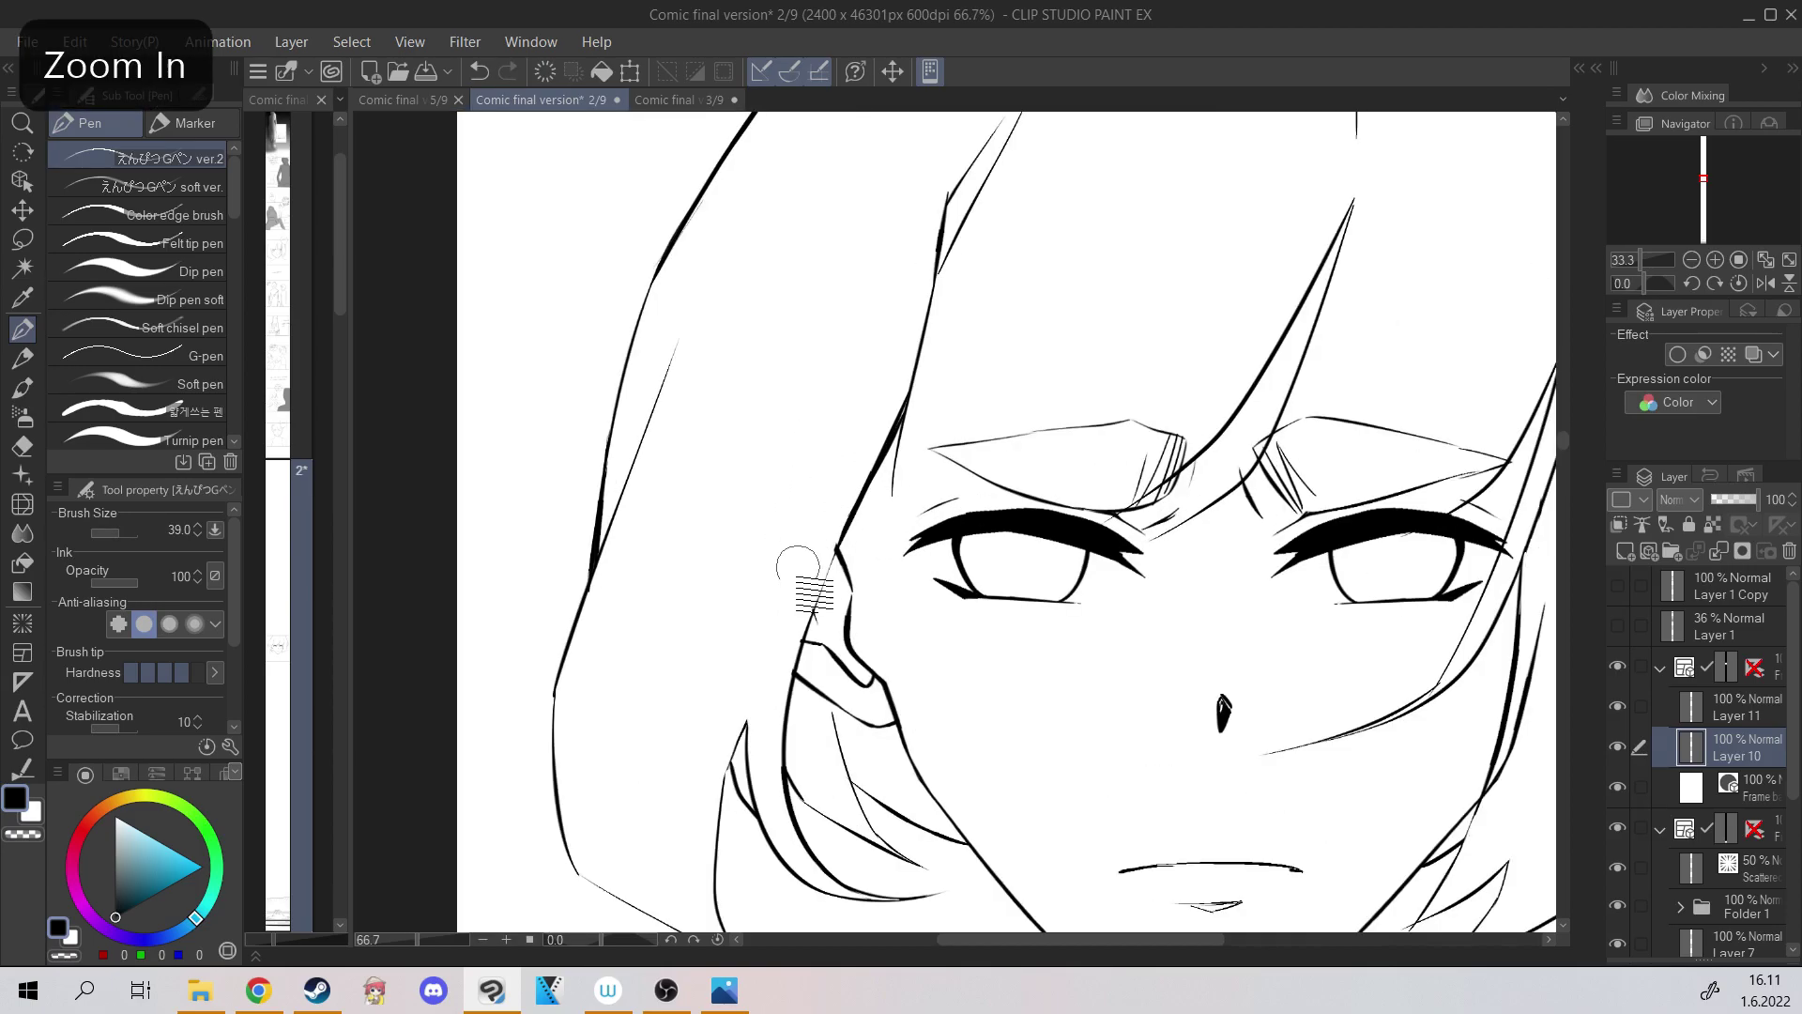
{"action": "scroll", "coordinate": [851, 342], "scroll_direction": "down", "scroll_amount": 4}
{"action": "key", "text": "ctrl+plus"}
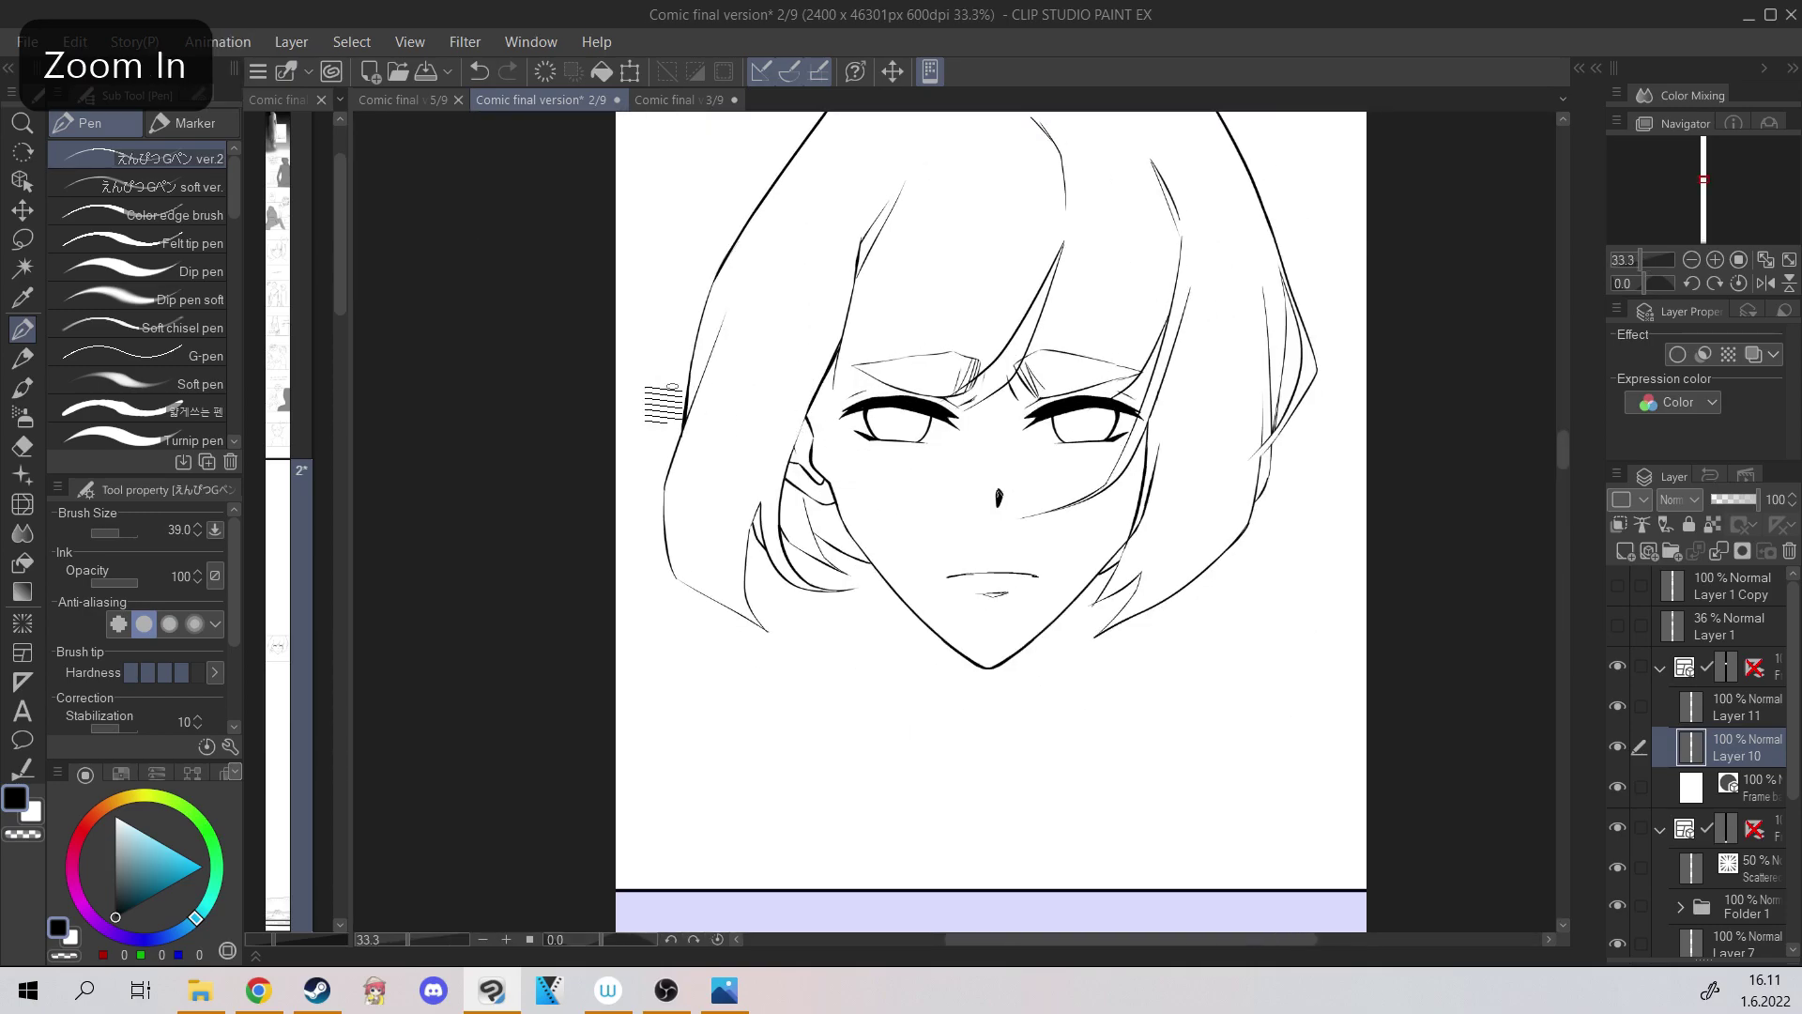
Add a new layer above Layer 11 and ink a short thin strand at the left temple beside the eyebrow.
{"action": "left_click", "coordinate": [1625, 552]}
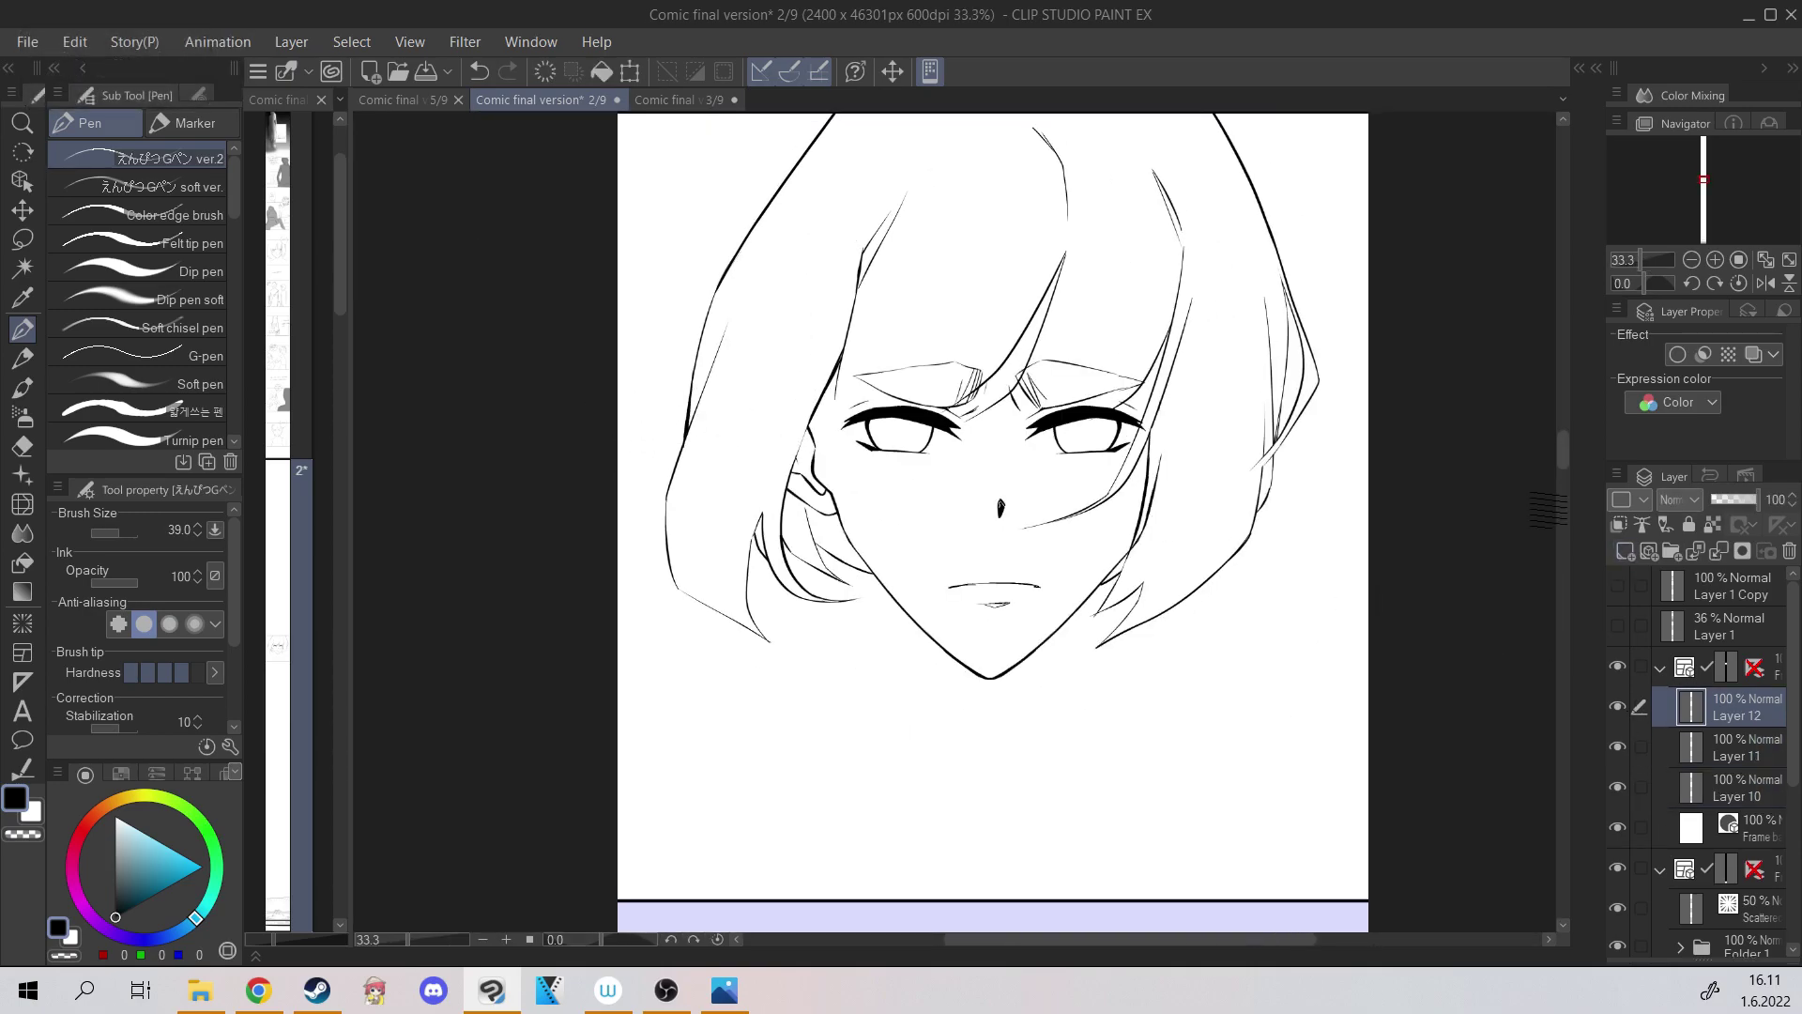
{"action": "key", "text": "ctrl+plus"}
{"action": "key", "text": "ctrl+z"}
{"action": "left_click_drag", "start_coordinate": [871, 407], "coordinate": [952, 575]}
{"action": "key", "text": "ctrl+z"}
{"action": "left_click_drag", "start_coordinate": [849, 338], "coordinate": [892, 384]}
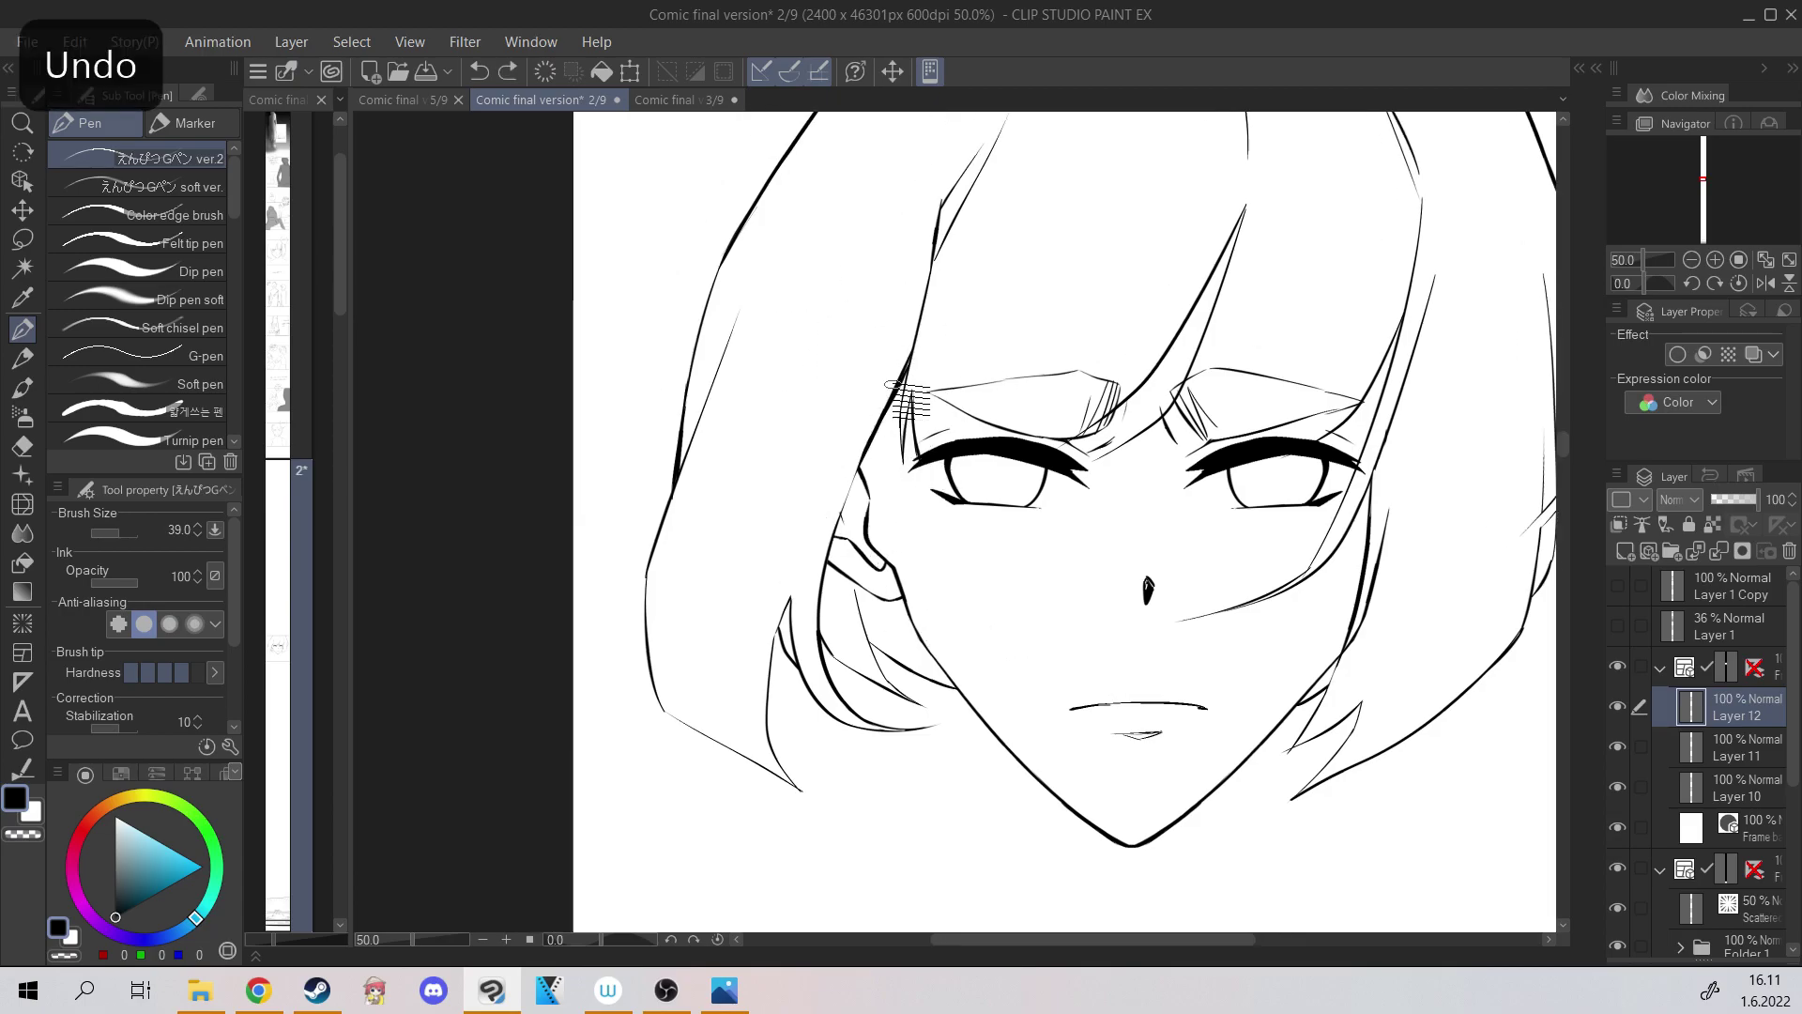
{"action": "key", "text": "ctrl+z"}
Ink two curved strands bulging outside the left hair contour and check them in a mirrored view.
{"action": "left_click_drag", "start_coordinate": [689, 312], "coordinate": [699, 386]}
{"action": "left_click_drag", "start_coordinate": [754, 294], "coordinate": [666, 607]}
{"action": "mouse_move", "coordinate": [755, 325]}
{"action": "left_mouse_down"}
{"action": "mouse_move", "coordinate": [643, 525]}
{"action": "mouse_move", "coordinate": [628, 594]}
{"action": "left_mouse_up"}
{"action": "key", "text": "ctrl+z"}
{"action": "key", "text": "ctrl+z"}
{"action": "key", "text": "ctrl+z"}
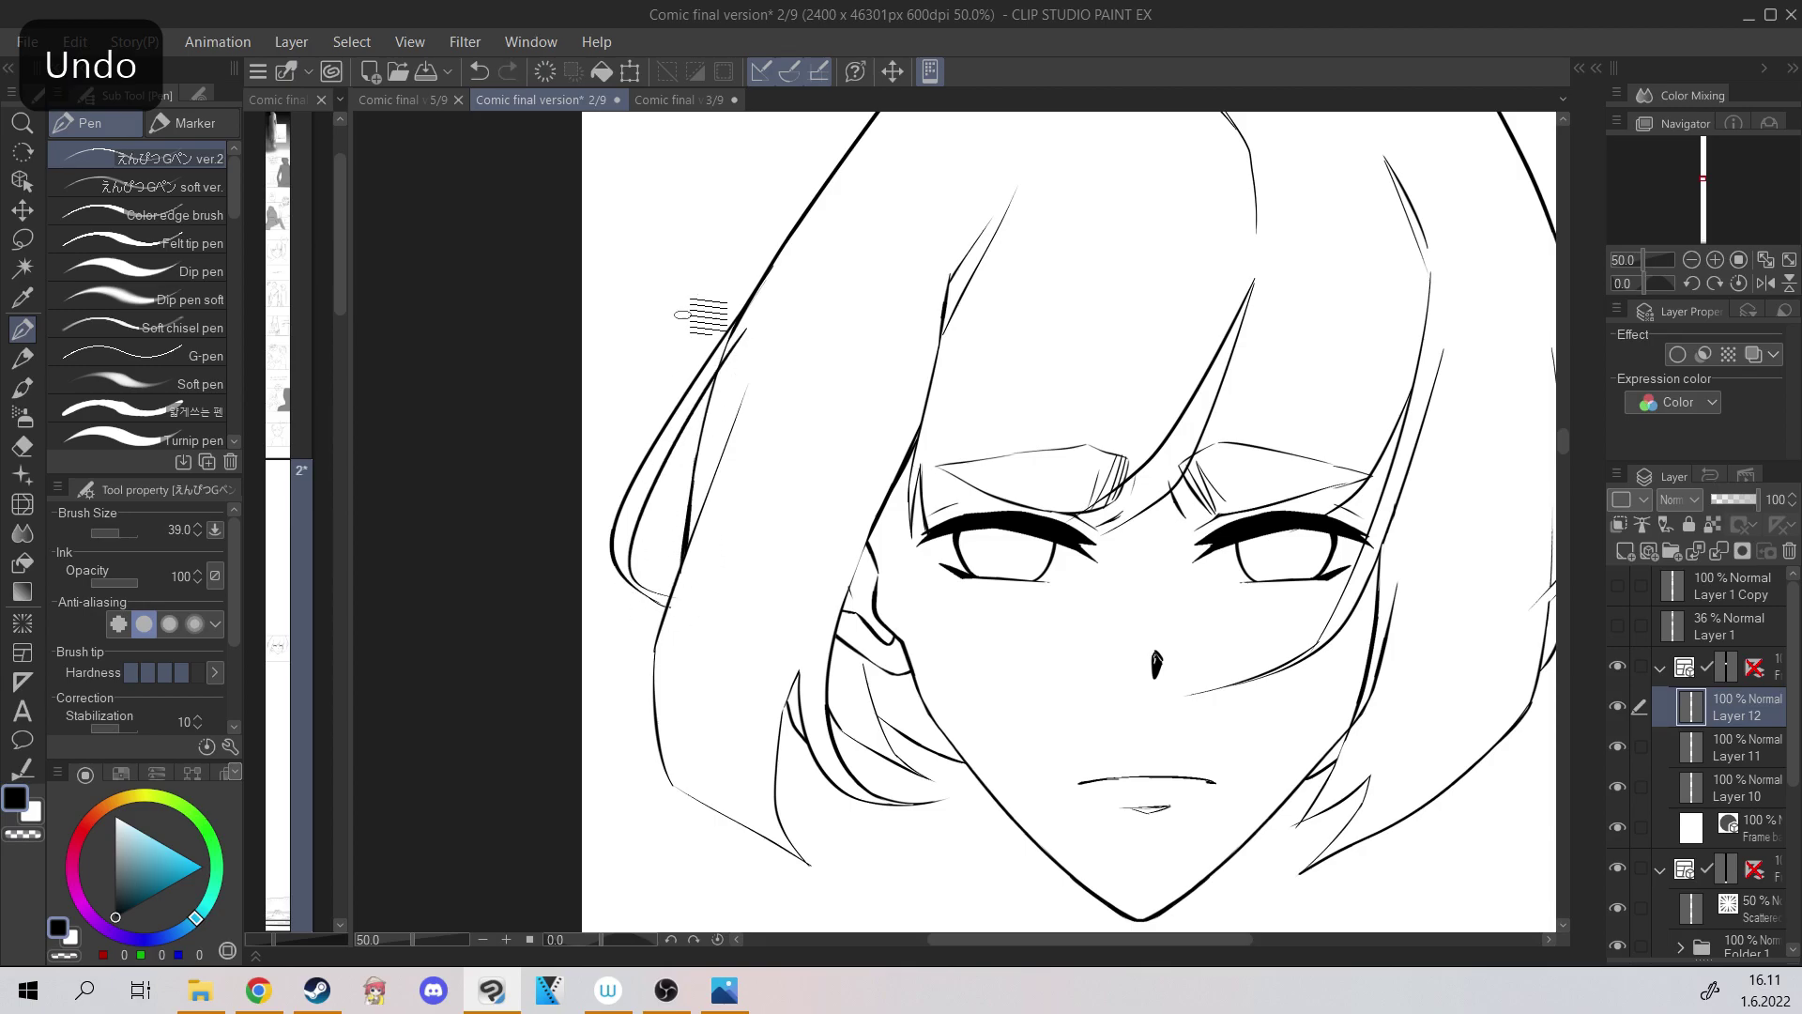
{"action": "key", "text": "ctrl+z"}
{"action": "key", "text": "h"}
{"action": "key", "text": "h"}
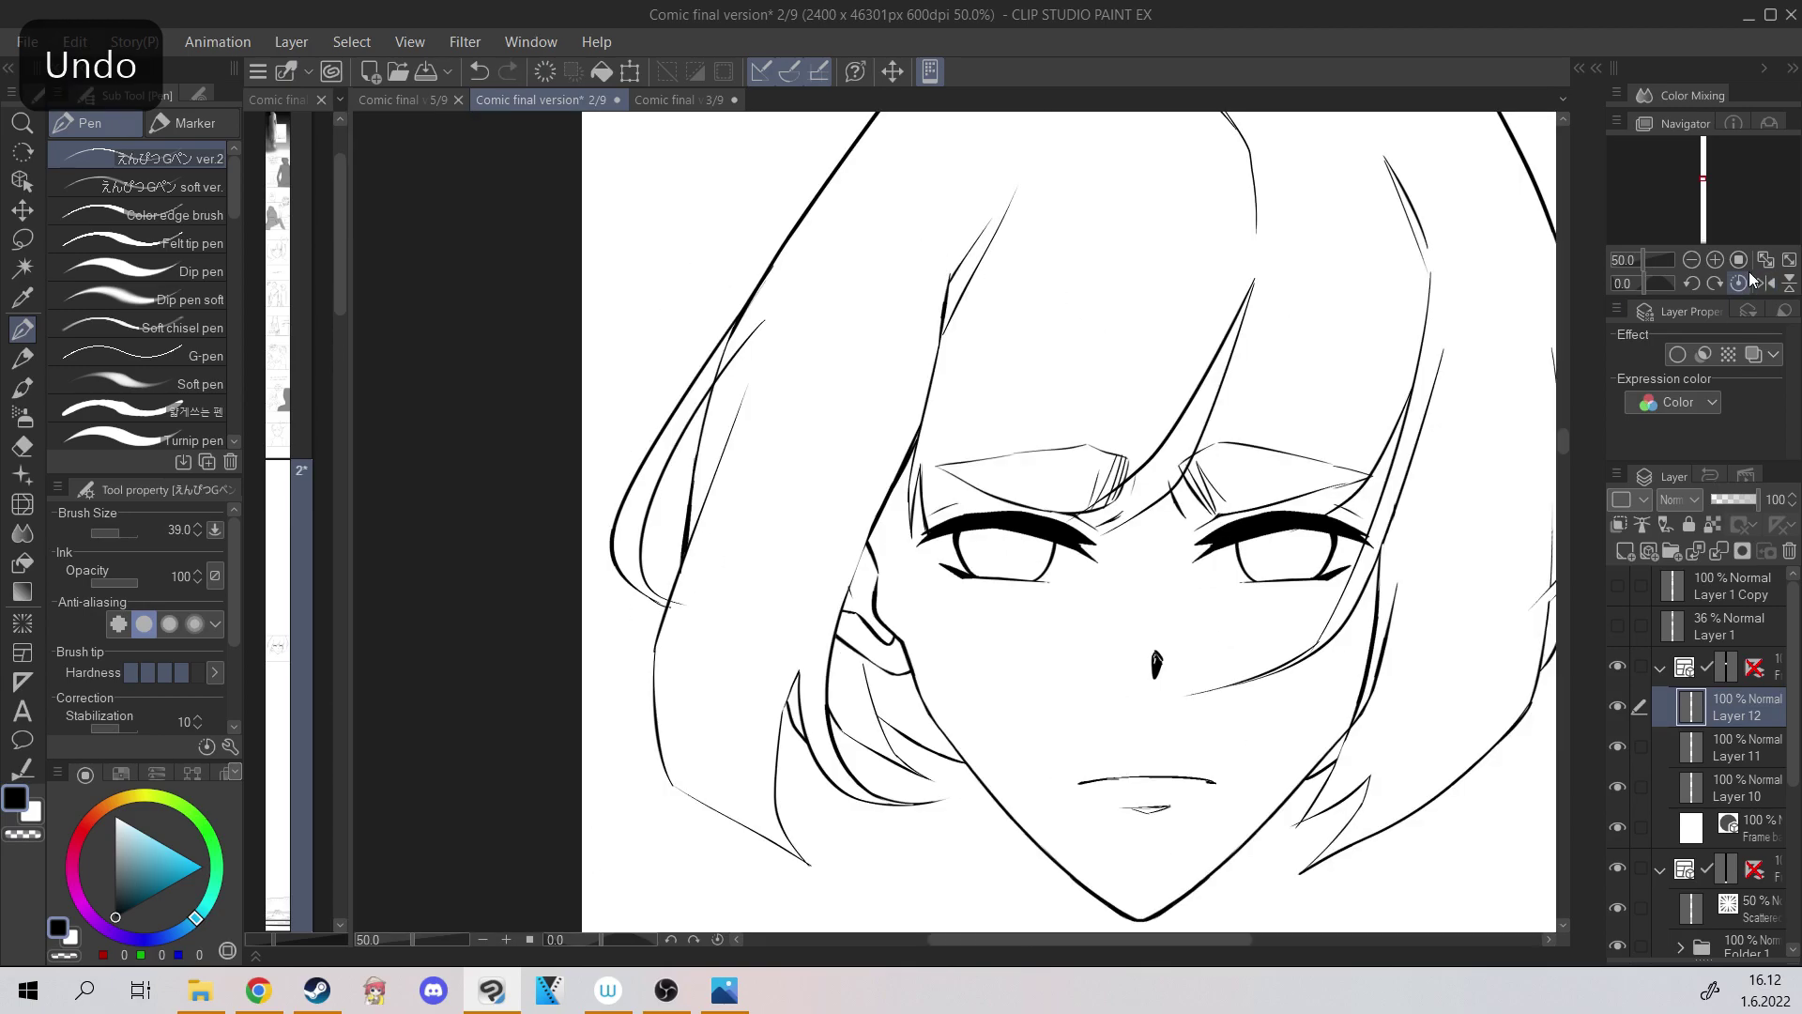
Check the join with the older hair contour on Layer 11 and merge Layer 12 down into it.
{"action": "key", "text": "alt+bracketleft"}
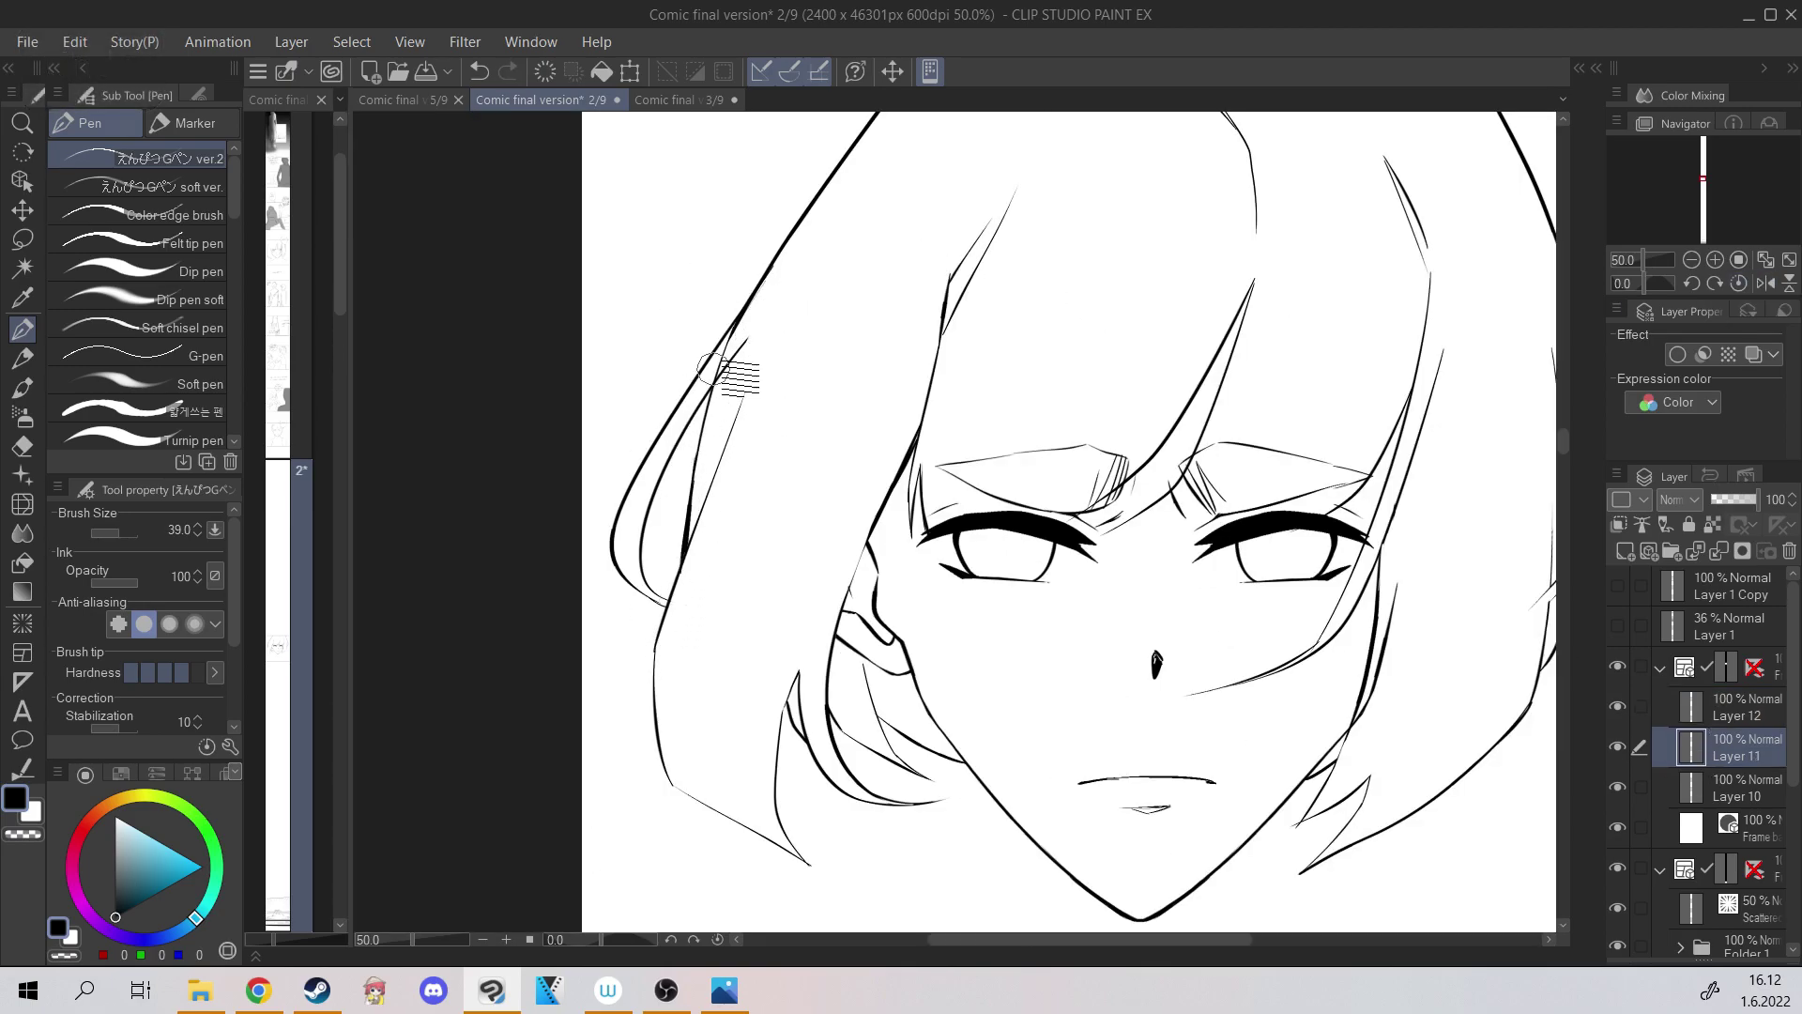
{"action": "scroll", "coordinate": [583, 369], "scroll_direction": "down", "scroll_amount": 3}
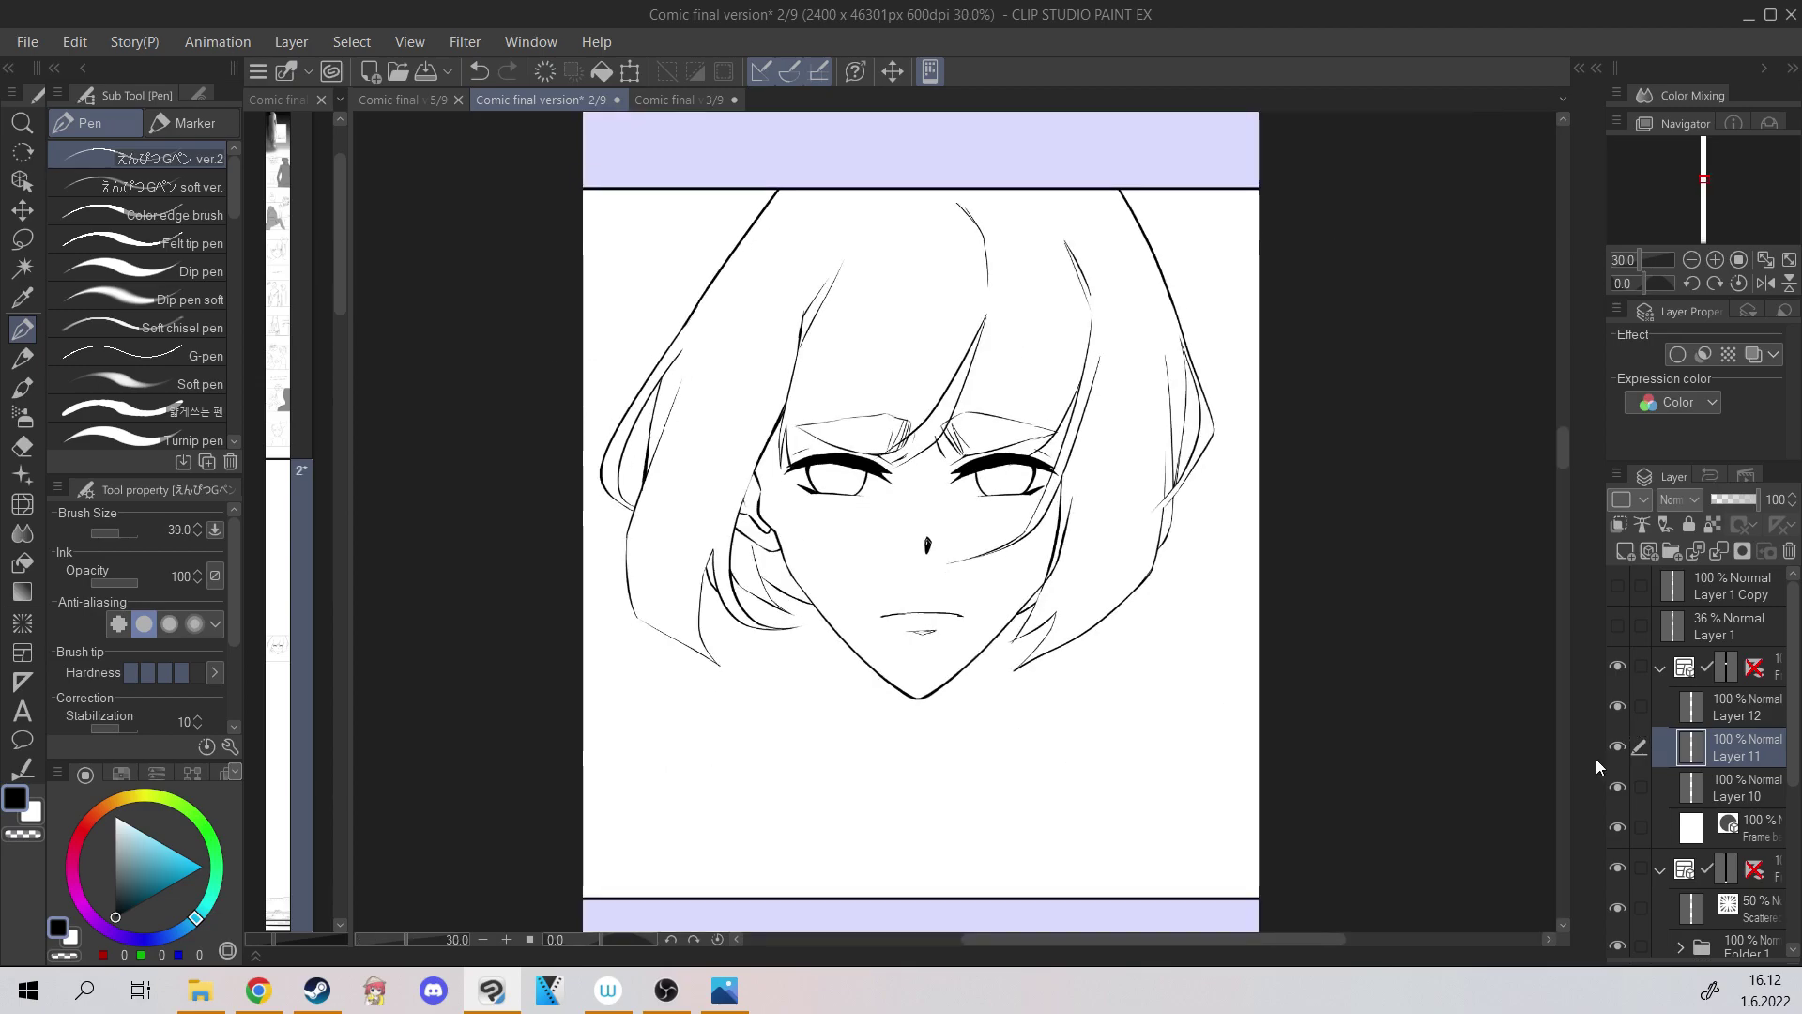
{"action": "left_click", "coordinate": [1725, 708]}
{"action": "left_click", "coordinate": [1719, 551]}
Ink a long thin strand inside the left hair section, running down beside the ear.
{"action": "scroll", "coordinate": [690, 469], "scroll_direction": "up", "scroll_amount": 2}
{"action": "left_click_drag", "start_coordinate": [728, 469], "coordinate": [761, 225]}
{"action": "key", "text": "ctrl+z"}
{"action": "left_click_drag", "start_coordinate": [719, 533], "coordinate": [769, 294]}
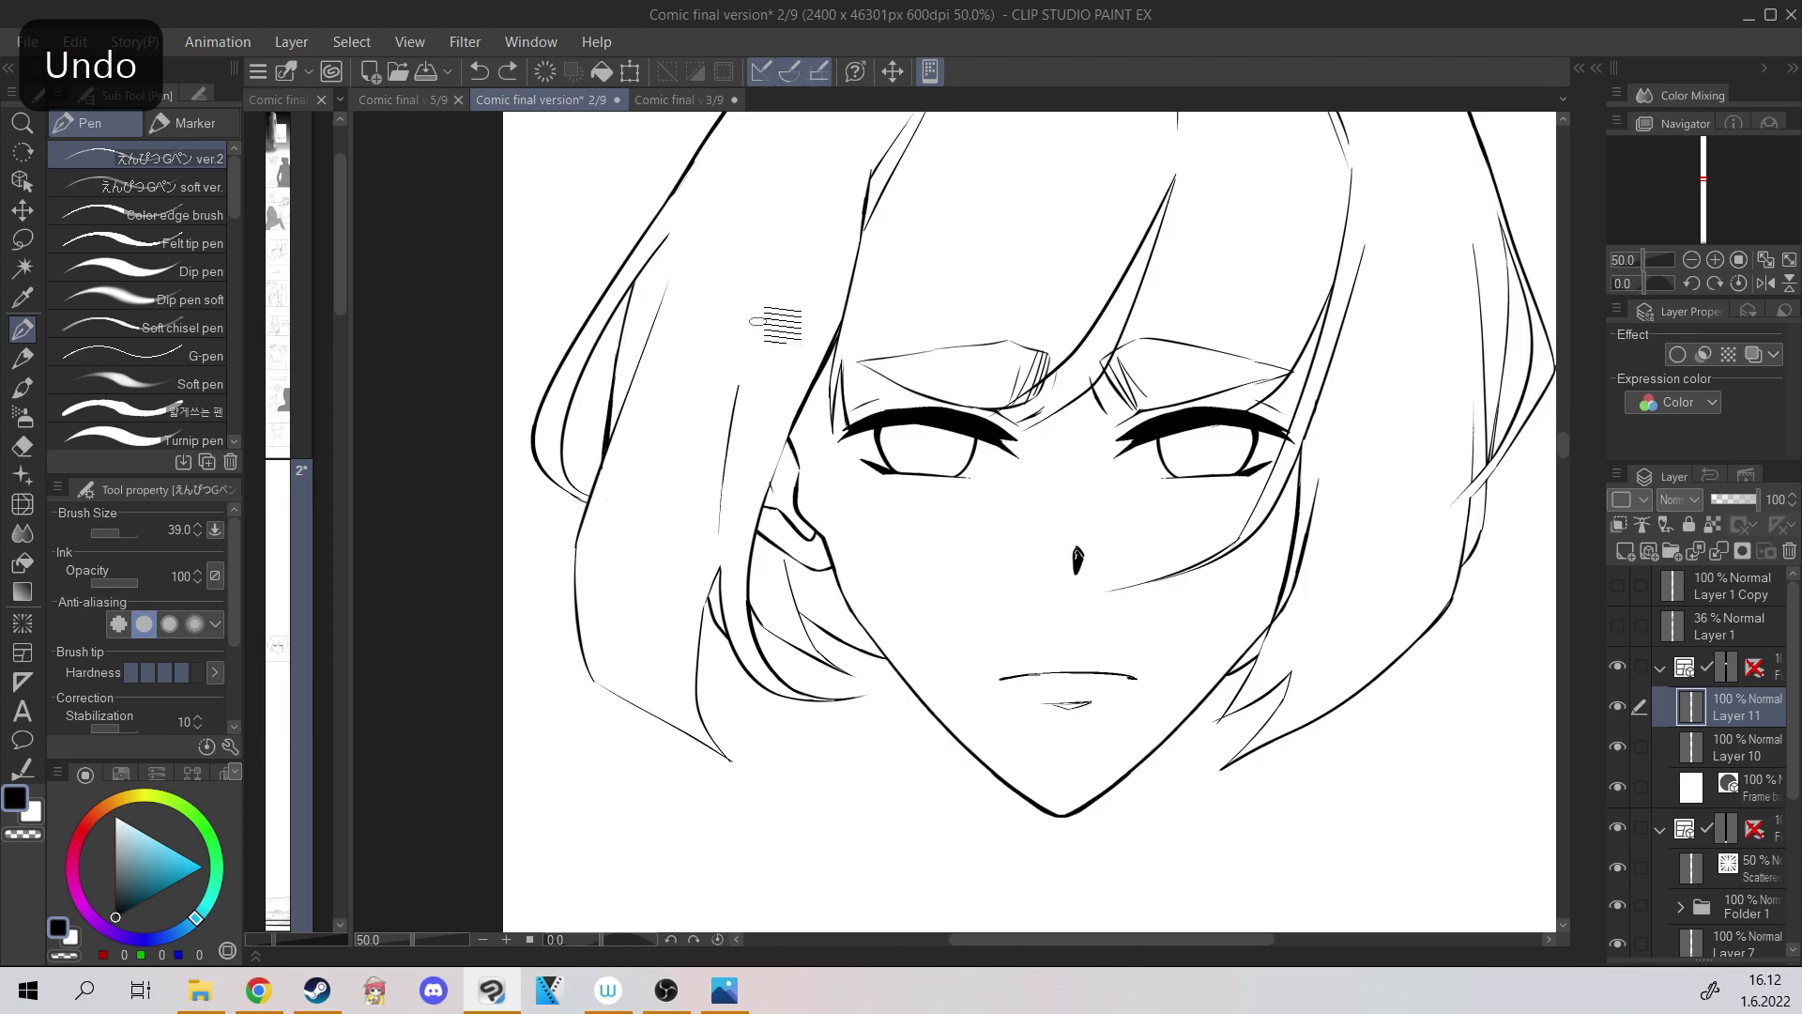
{"action": "key", "text": "ctrl+minus"}
{"action": "key", "text": "ctrl+plus"}
{"action": "key", "text": "ctrl+plus"}
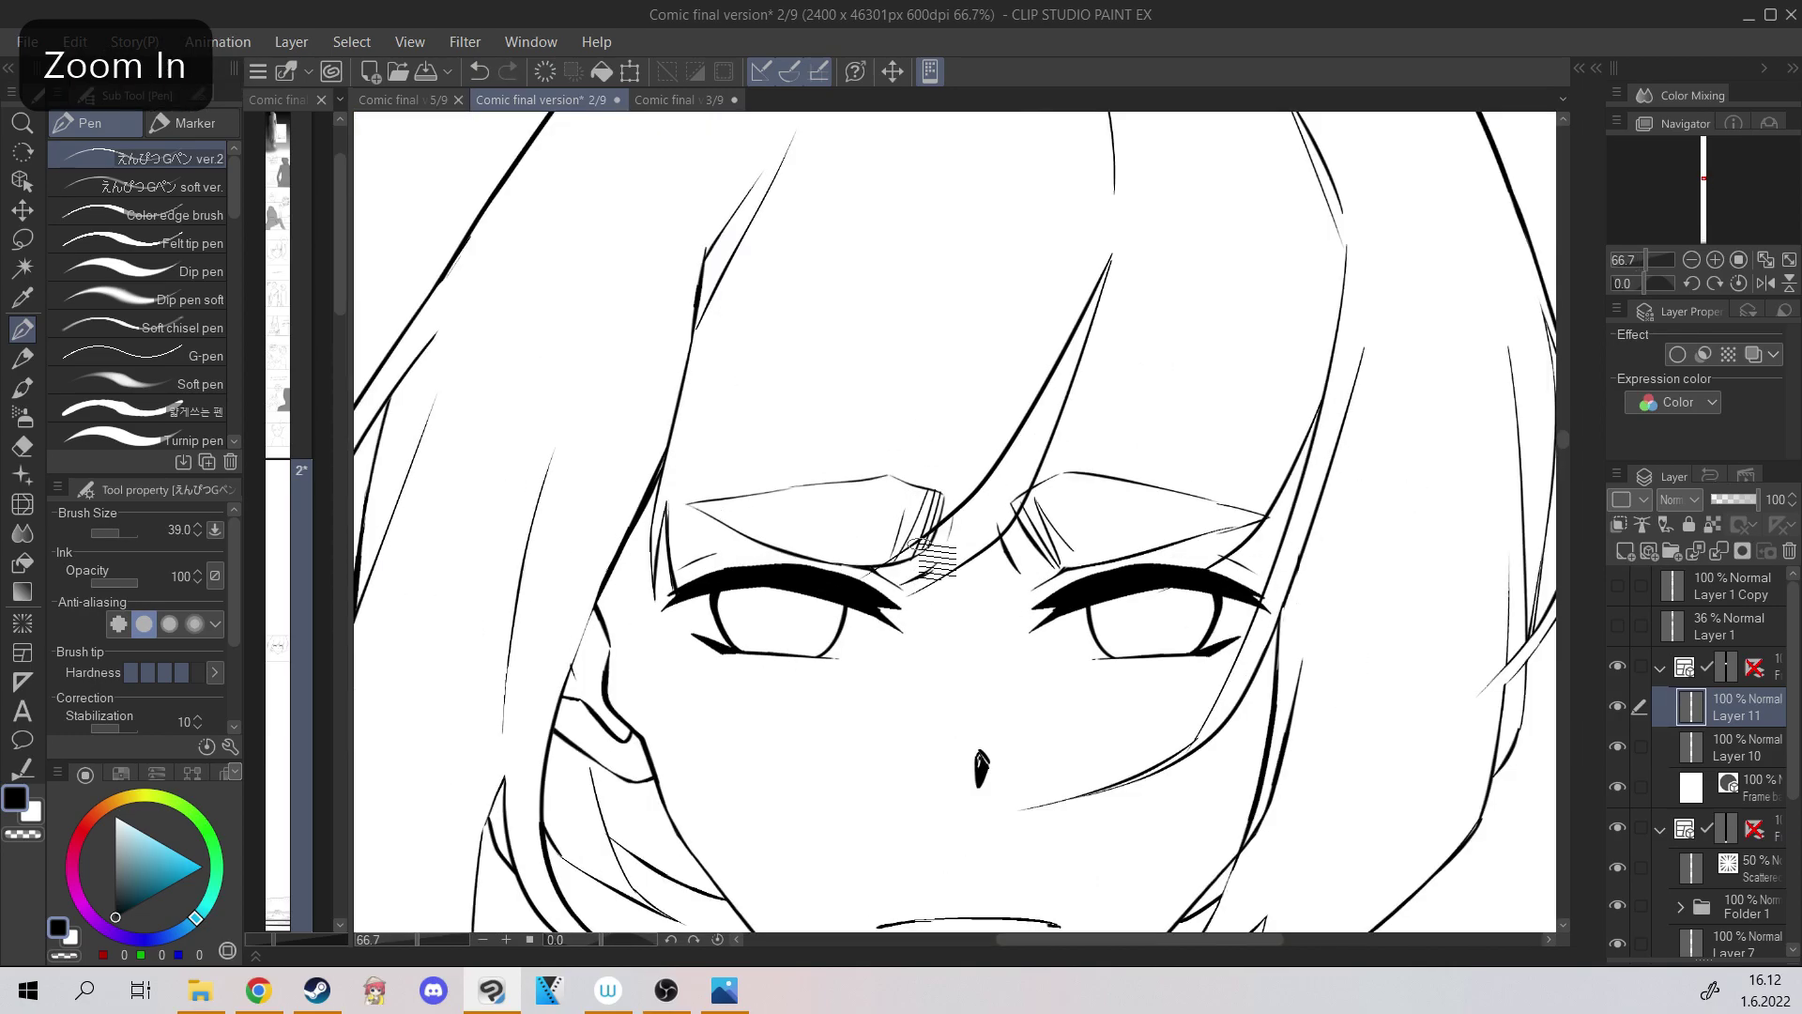
{"action": "key", "text": "ctrl+minus"}
{"action": "key", "text": "ctrl+minus"}
{"action": "key", "text": "ctrl+minus"}
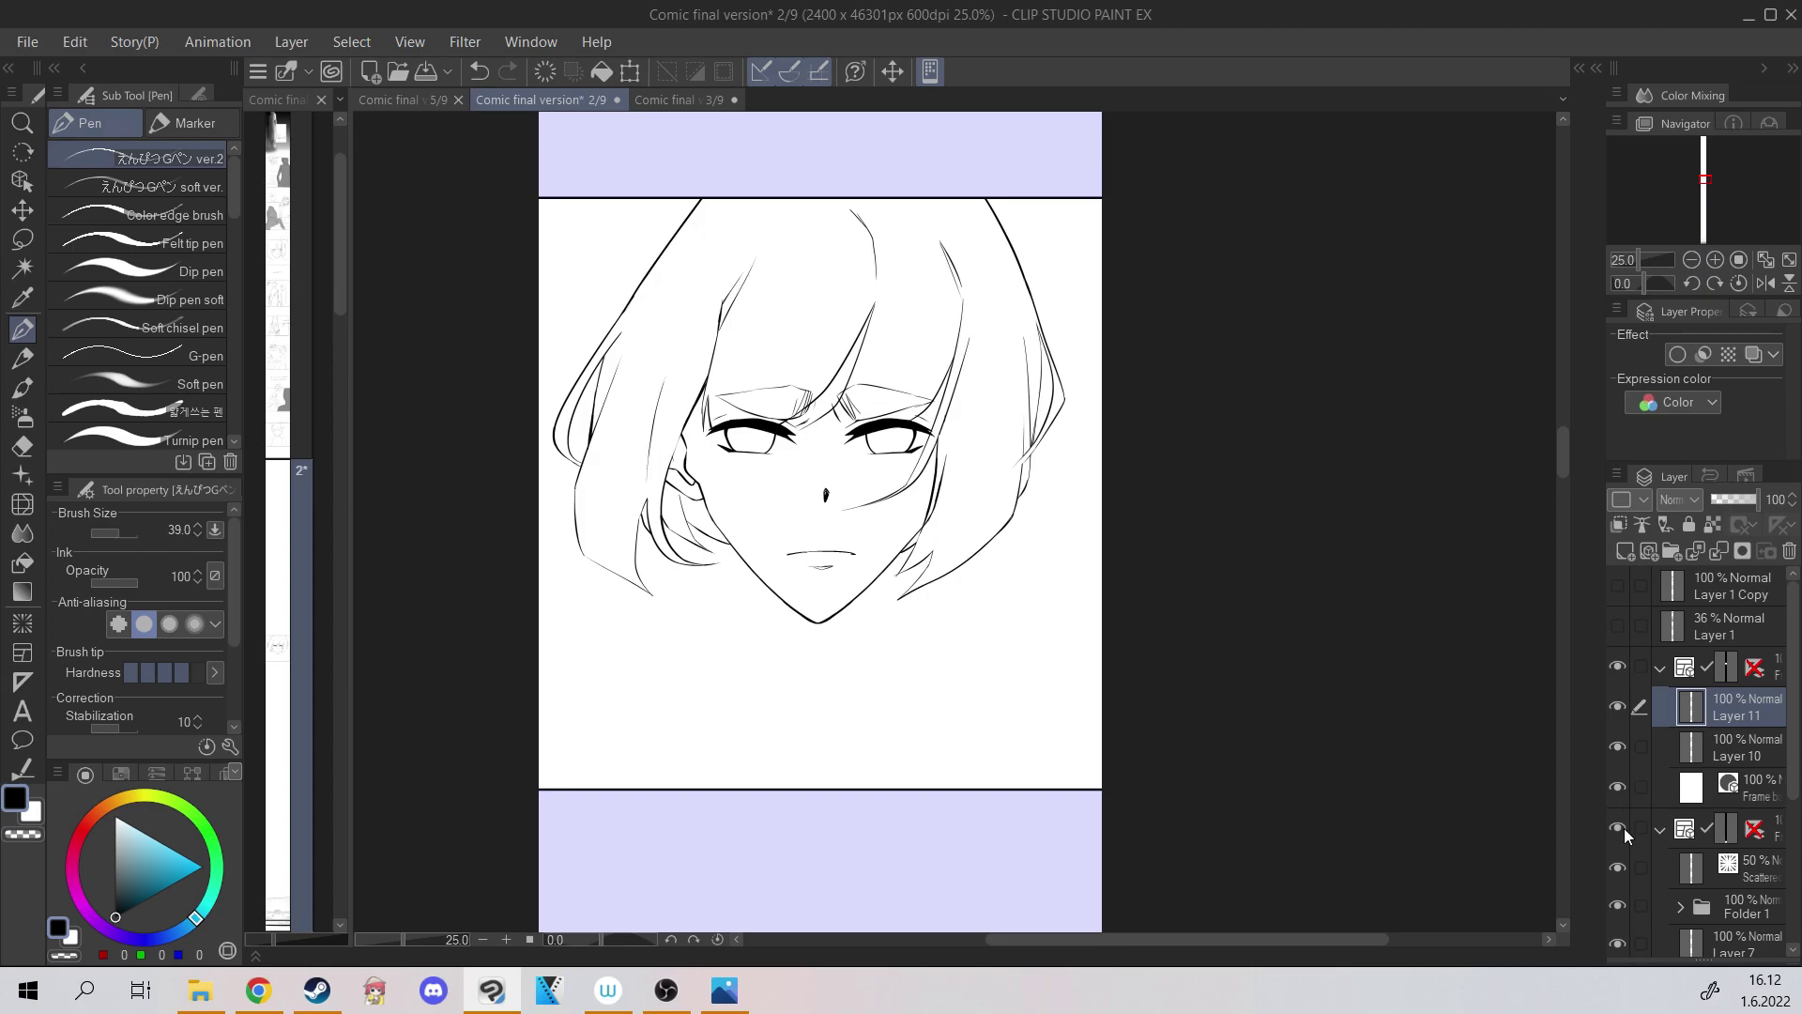
Show the Layer 1 sketch and ink both sides of the neck below the jaw on Layer 10.
{"action": "left_click", "coordinate": [1618, 627]}
{"action": "left_click", "coordinate": [1728, 748]}
{"action": "scroll", "coordinate": [803, 657], "scroll_direction": "up", "scroll_amount": 2}
{"action": "left_click_drag", "start_coordinate": [988, 458], "coordinate": [971, 634]}
{"action": "key", "text": "ctrl+z"}
{"action": "key", "text": "ctrl+z"}
{"action": "key", "text": "ctrl+z"}
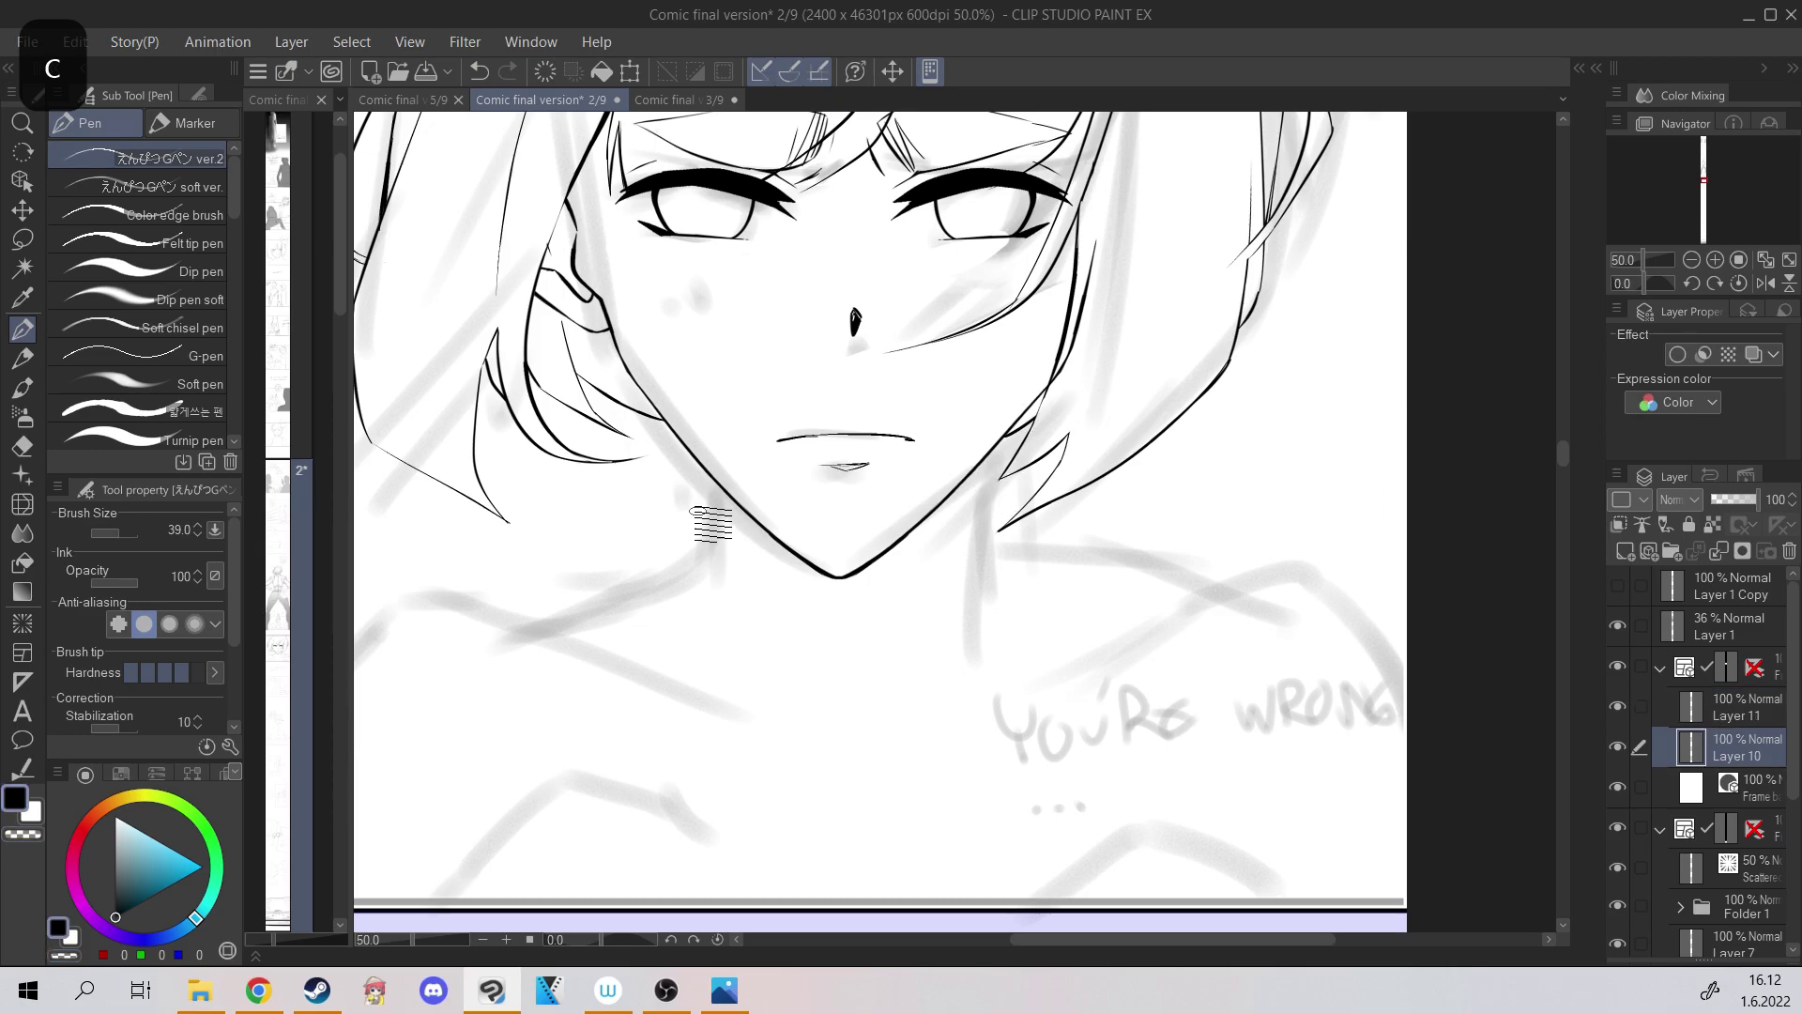
{"action": "left_click_drag", "start_coordinate": [709, 474], "coordinate": [735, 667]}
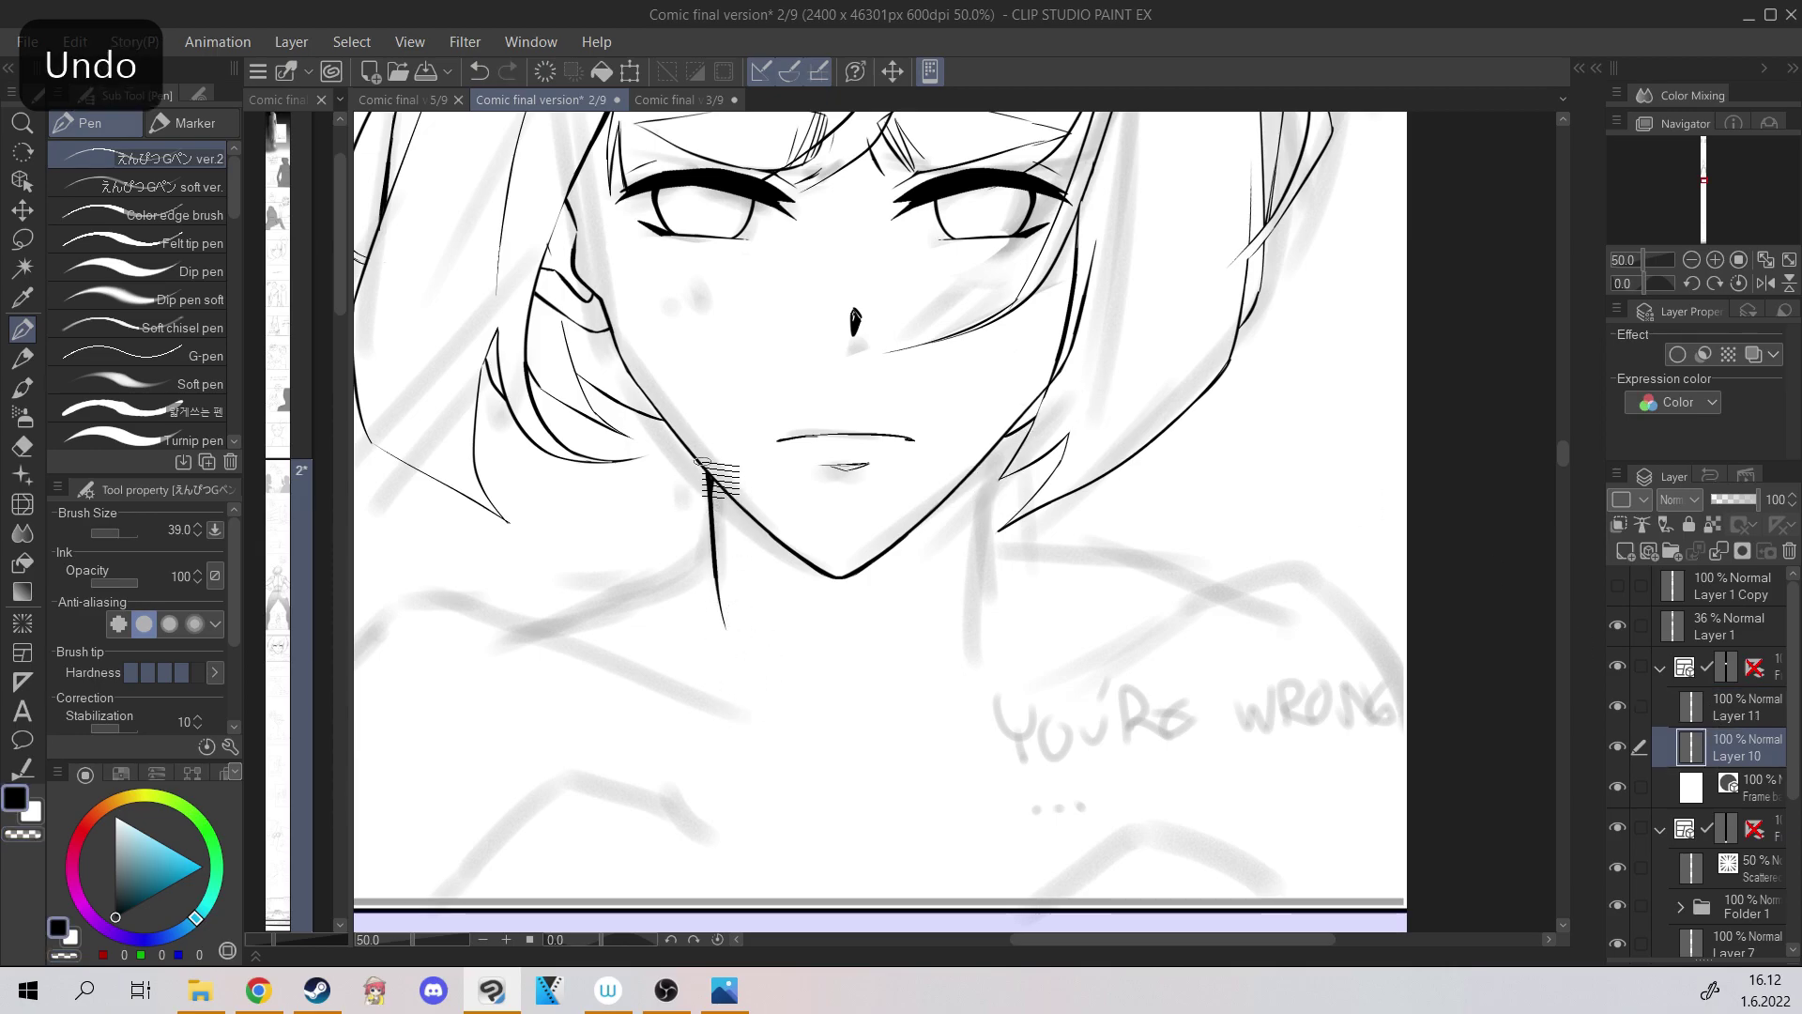
{"action": "left_click_drag", "start_coordinate": [984, 460], "coordinate": [978, 571]}
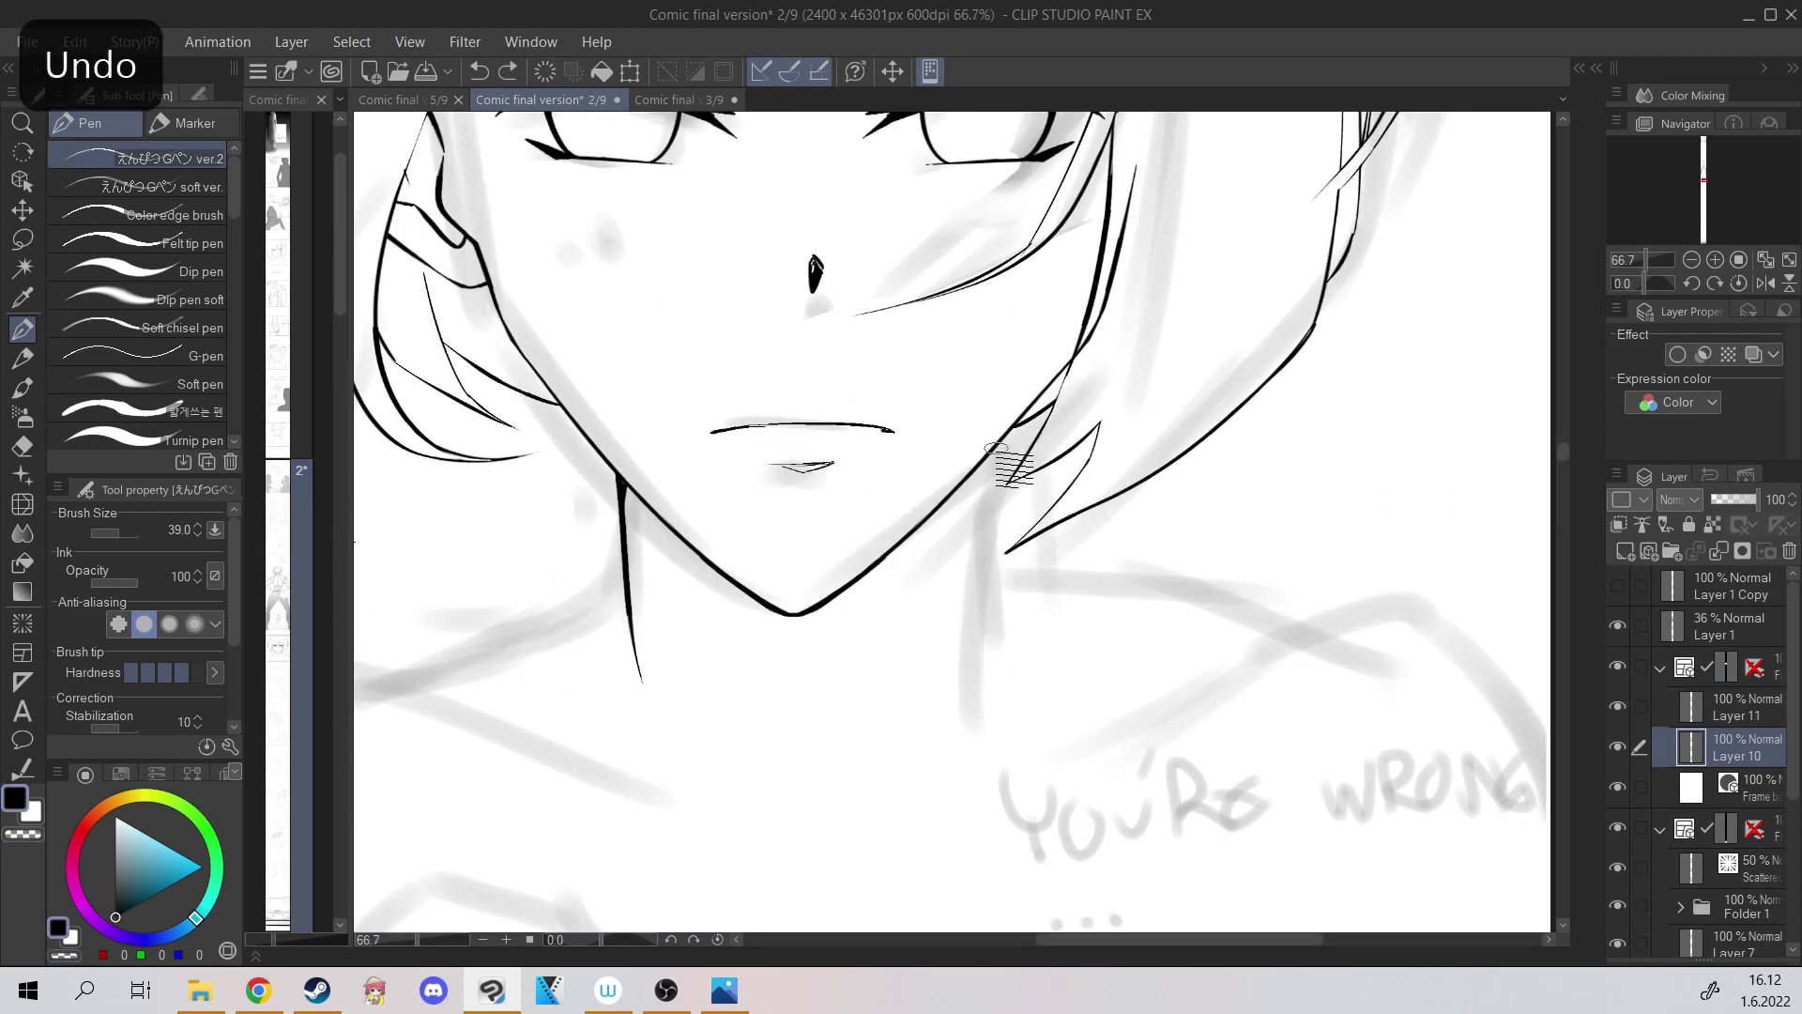
{"action": "key", "text": "ctrl+minus"}
{"action": "key", "text": "ctrl+plus"}
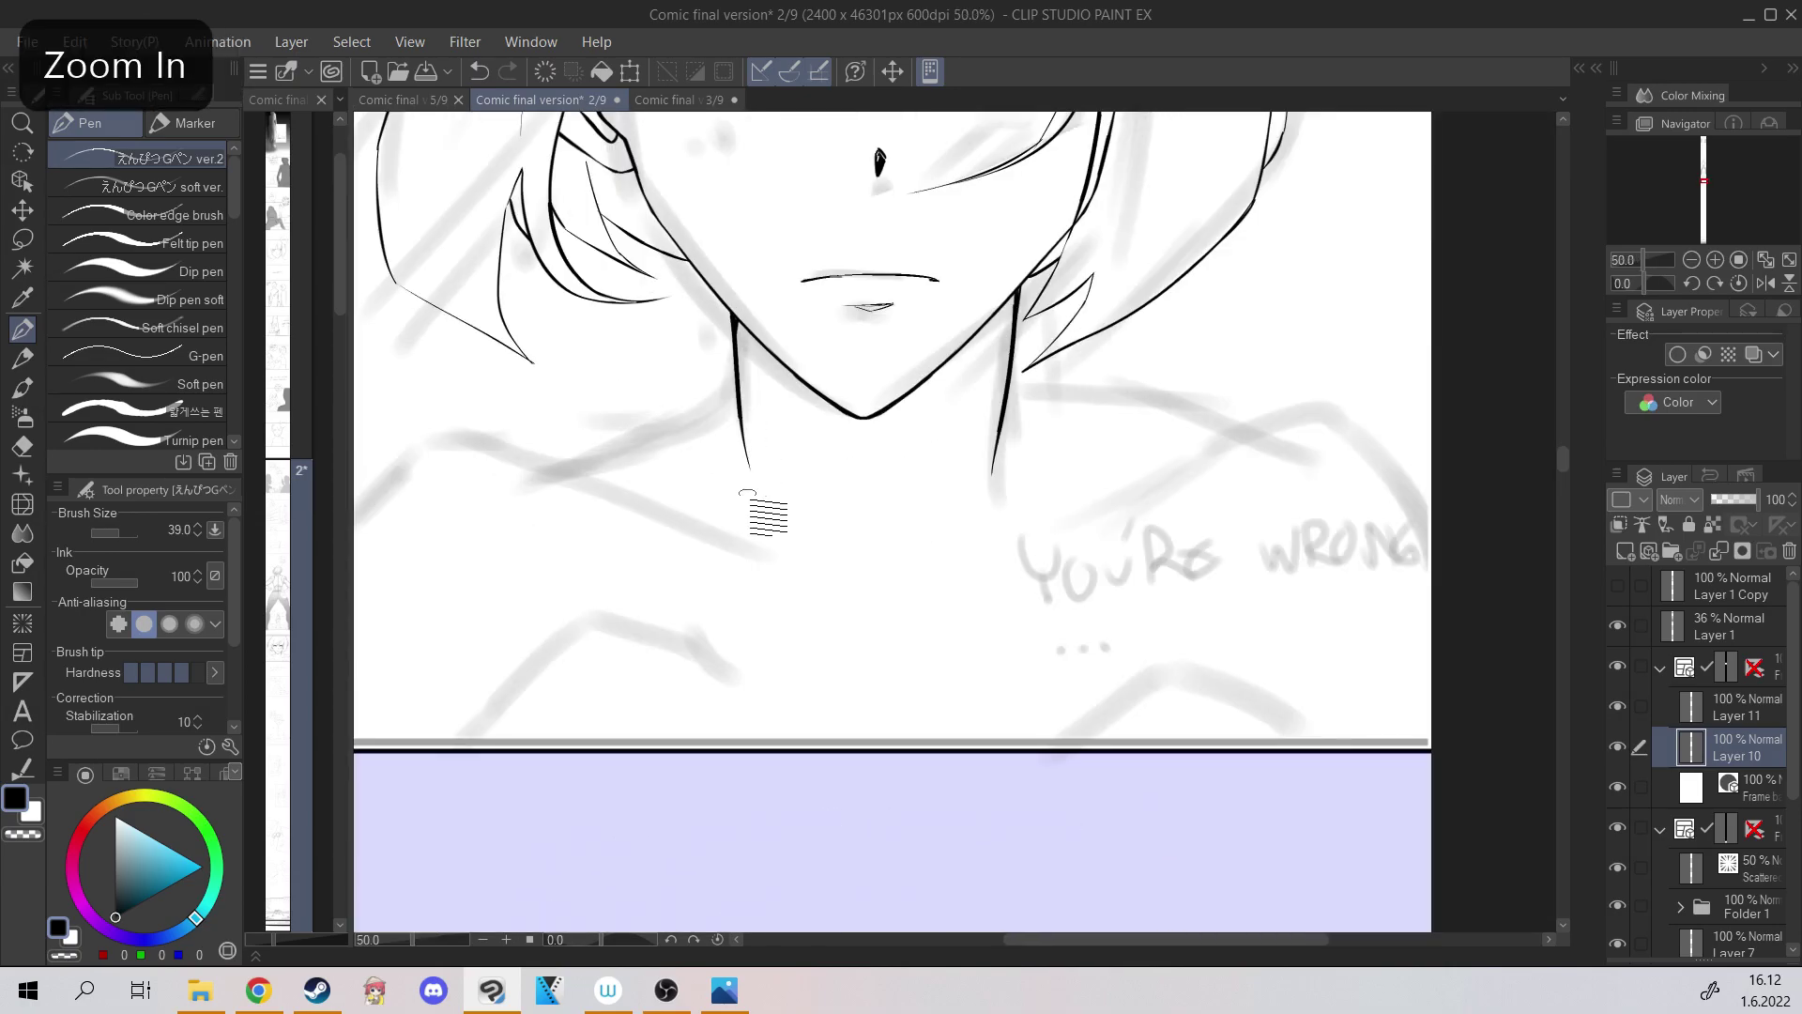
Ink the short throat lines, the notch at the neck's base and the left collarbone.
{"action": "left_click_drag", "start_coordinate": [784, 563], "coordinate": [756, 552]}
{"action": "left_click_drag", "start_coordinate": [983, 502], "coordinate": [965, 563]}
{"action": "mouse_move", "coordinate": [966, 563]}
{"action": "left_mouse_down"}
{"action": "mouse_move", "coordinate": [985, 561]}
{"action": "mouse_move", "coordinate": [907, 586]}
{"action": "left_mouse_up"}
{"action": "key", "text": "ctrl+z"}
{"action": "mouse_move", "coordinate": [930, 575]}
{"action": "left_mouse_down"}
{"action": "mouse_move", "coordinate": [653, 354]}
{"action": "mouse_move", "coordinate": [601, 657]}
{"action": "left_mouse_up"}
Ink the left shoulder slope from the neck down to the collarbone's outer end.
{"action": "key", "text": "ctrl+minus"}
{"action": "key", "text": "ctrl+plus"}
{"action": "key", "text": "ctrl+z"}
{"action": "left_click_drag", "start_coordinate": [1027, 512], "coordinate": [881, 670]}
{"action": "key", "text": "ctrl+z"}
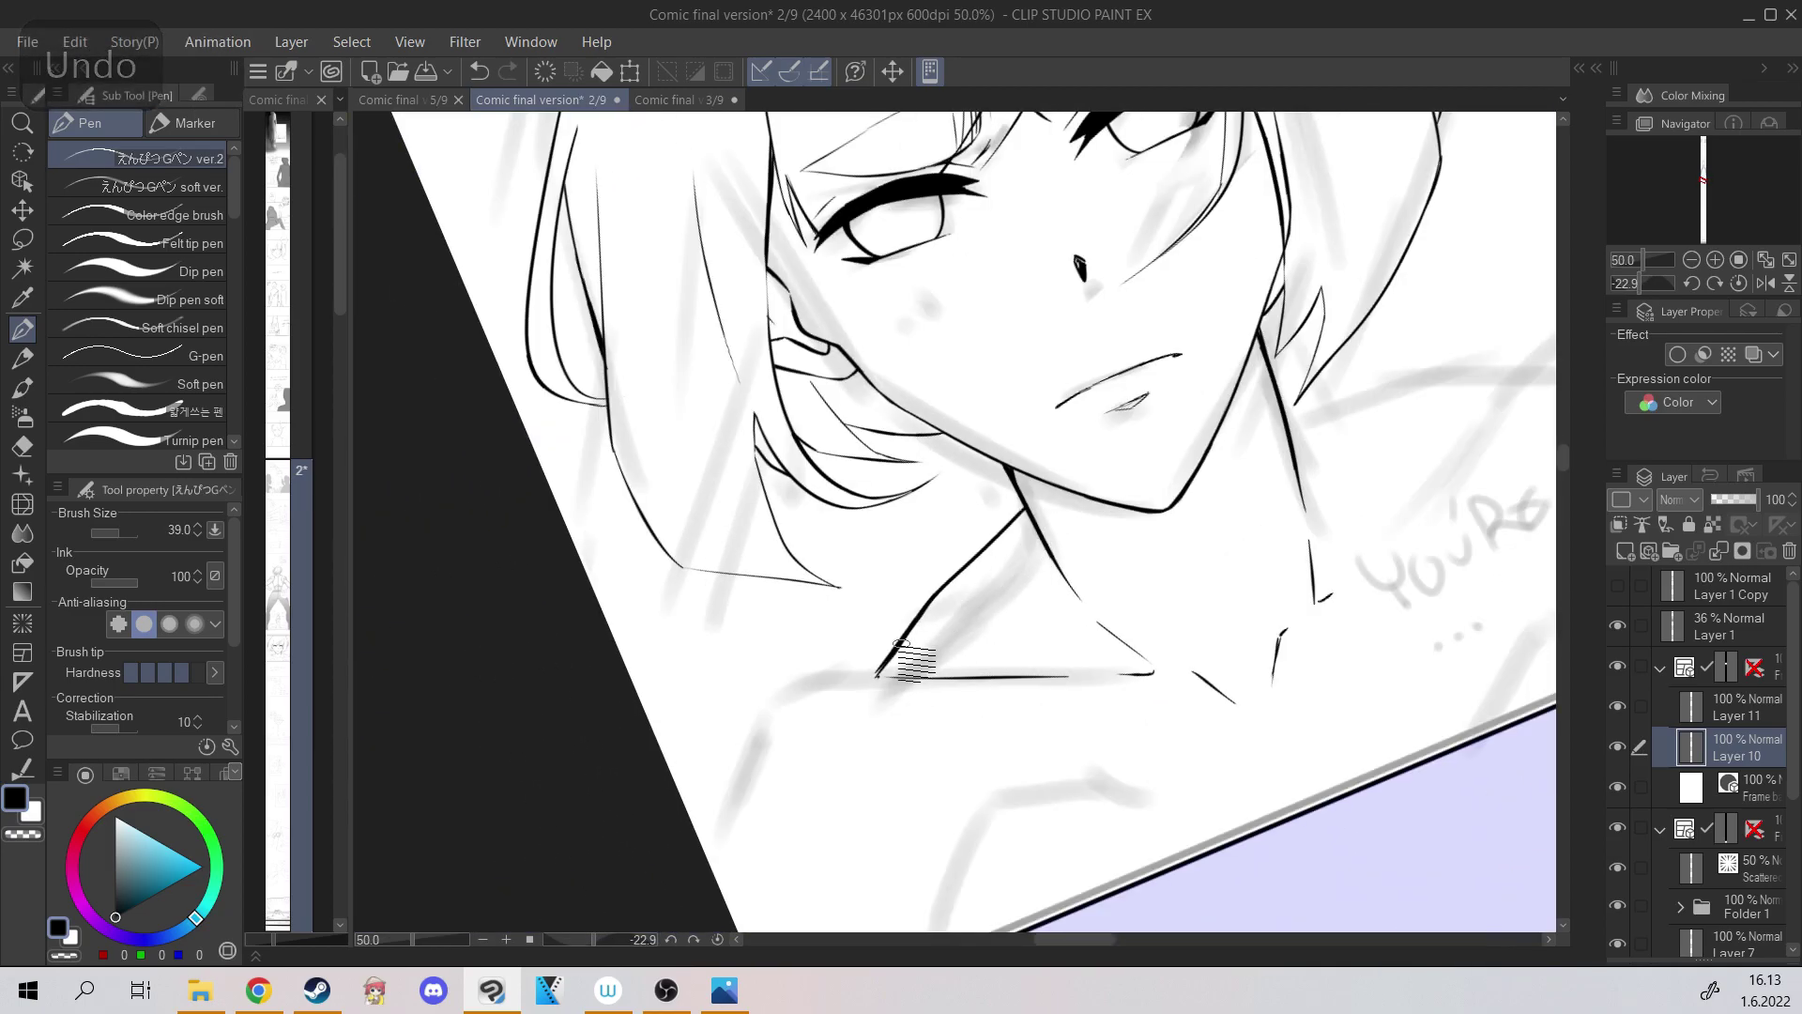
Ink the rounded left shoulder contour out to the panel's edge and reset the canvas rotation.
{"action": "key", "text": "ctrl+minus"}
{"action": "left_click_drag", "start_coordinate": [644, 368], "coordinate": [751, 276]}
{"action": "key", "text": "ctrl+plus"}
{"action": "key", "text": "ctrl+plus"}
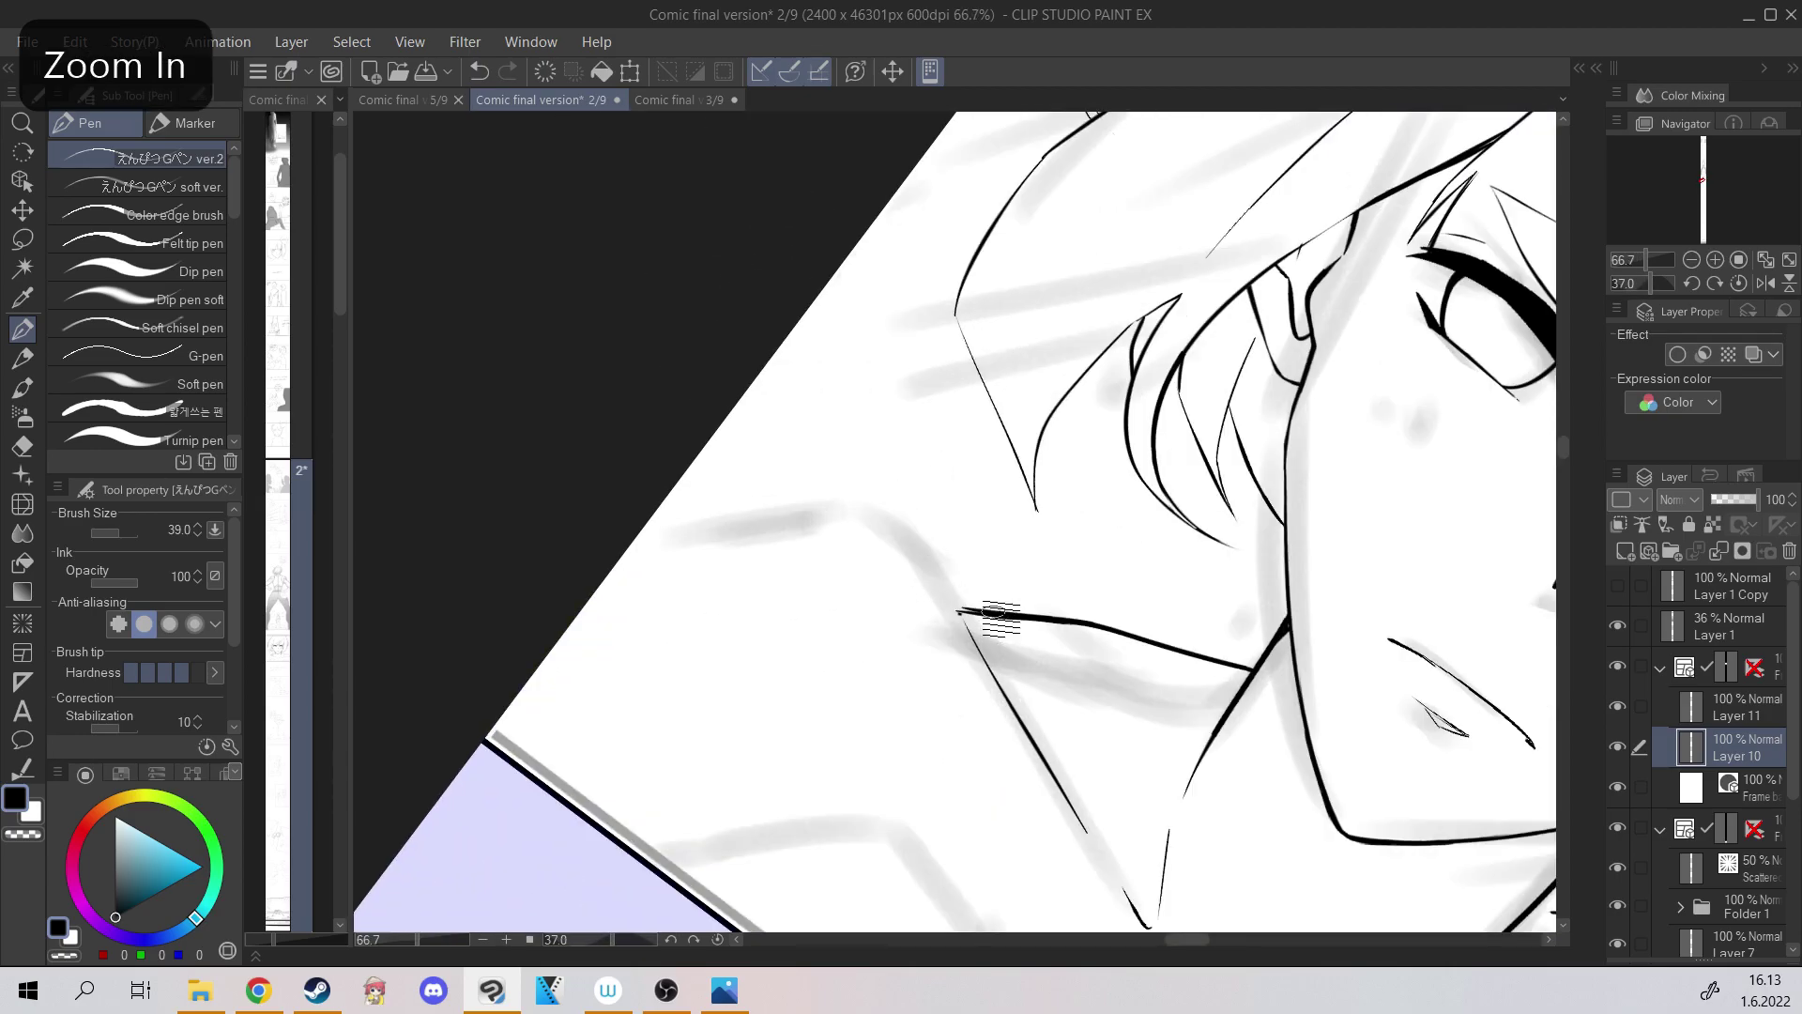
{"action": "mouse_move", "coordinate": [993, 610]}
{"action": "left_mouse_down"}
{"action": "mouse_move", "coordinate": [815, 510]}
{"action": "mouse_move", "coordinate": [908, 539]}
{"action": "mouse_move", "coordinate": [809, 507]}
{"action": "left_mouse_up"}
{"action": "key", "text": "ctrl+z"}
{"action": "left_click", "coordinate": [1736, 284]}
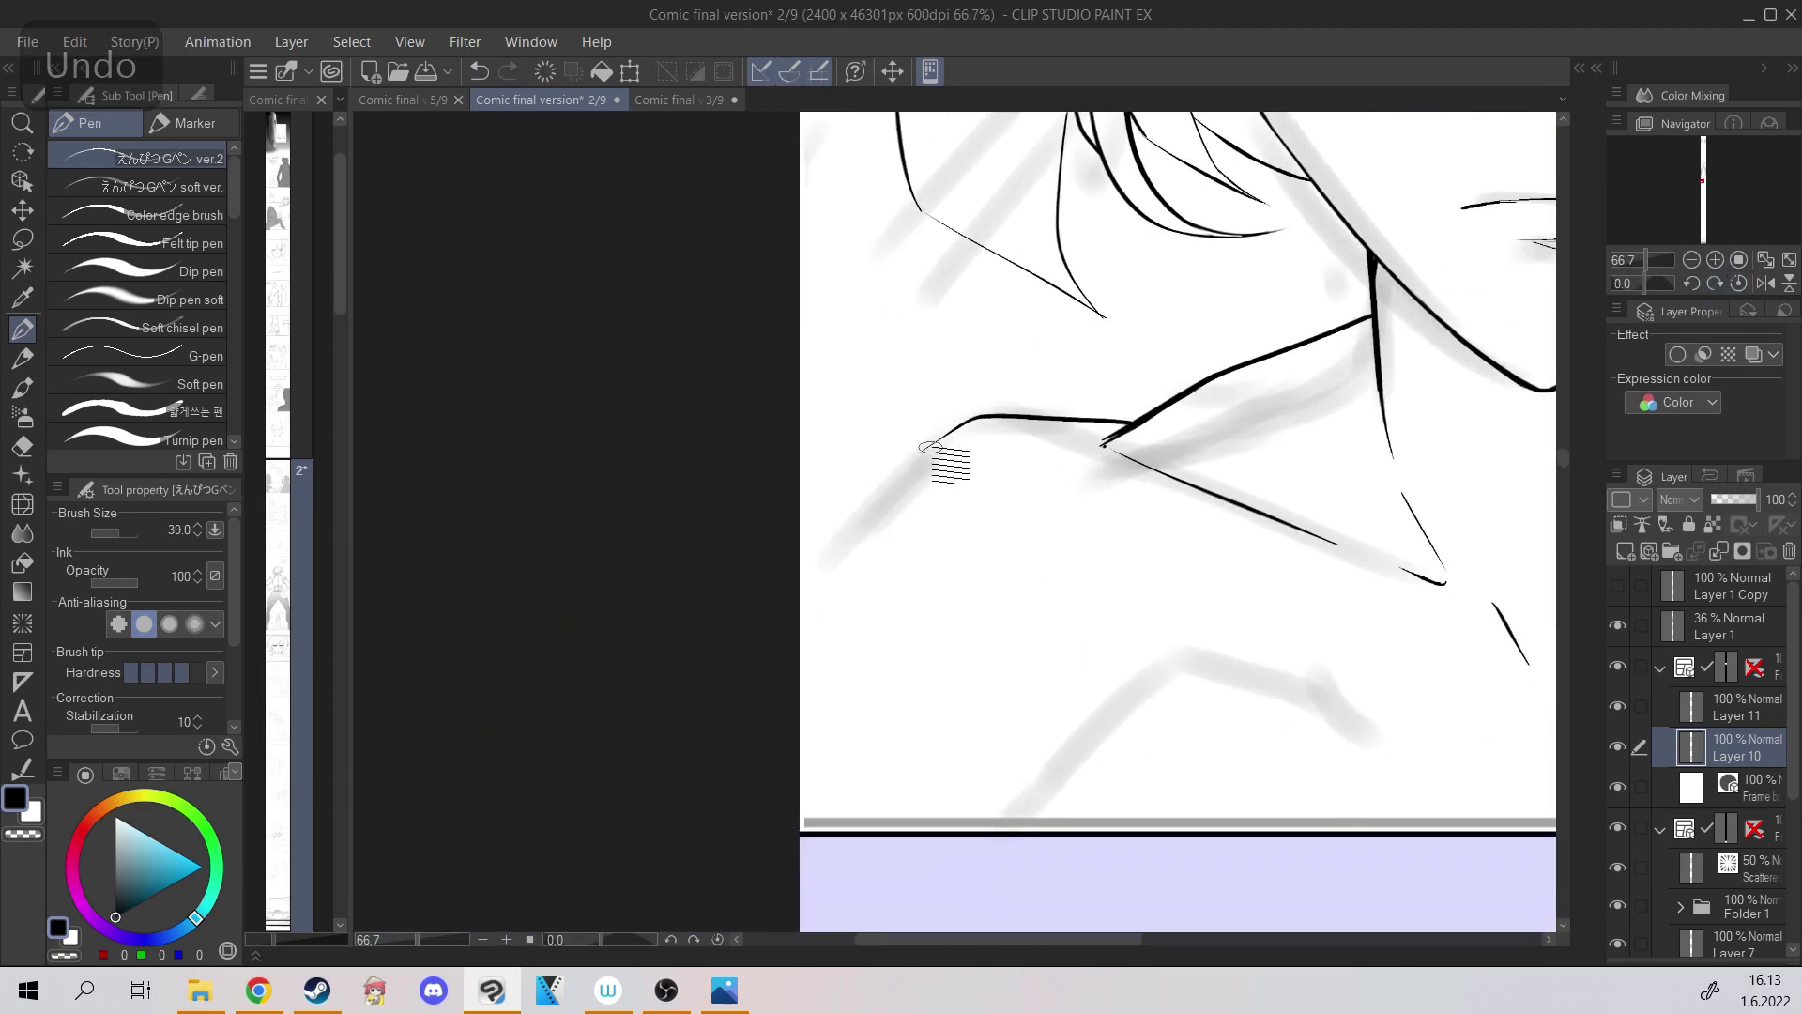
{"action": "left_click_drag", "start_coordinate": [939, 443], "coordinate": [805, 558]}
{"action": "key", "text": "ctrl+minus"}
{"action": "key", "text": "ctrl+minus"}
{"action": "key", "text": "ctrl+minus"}
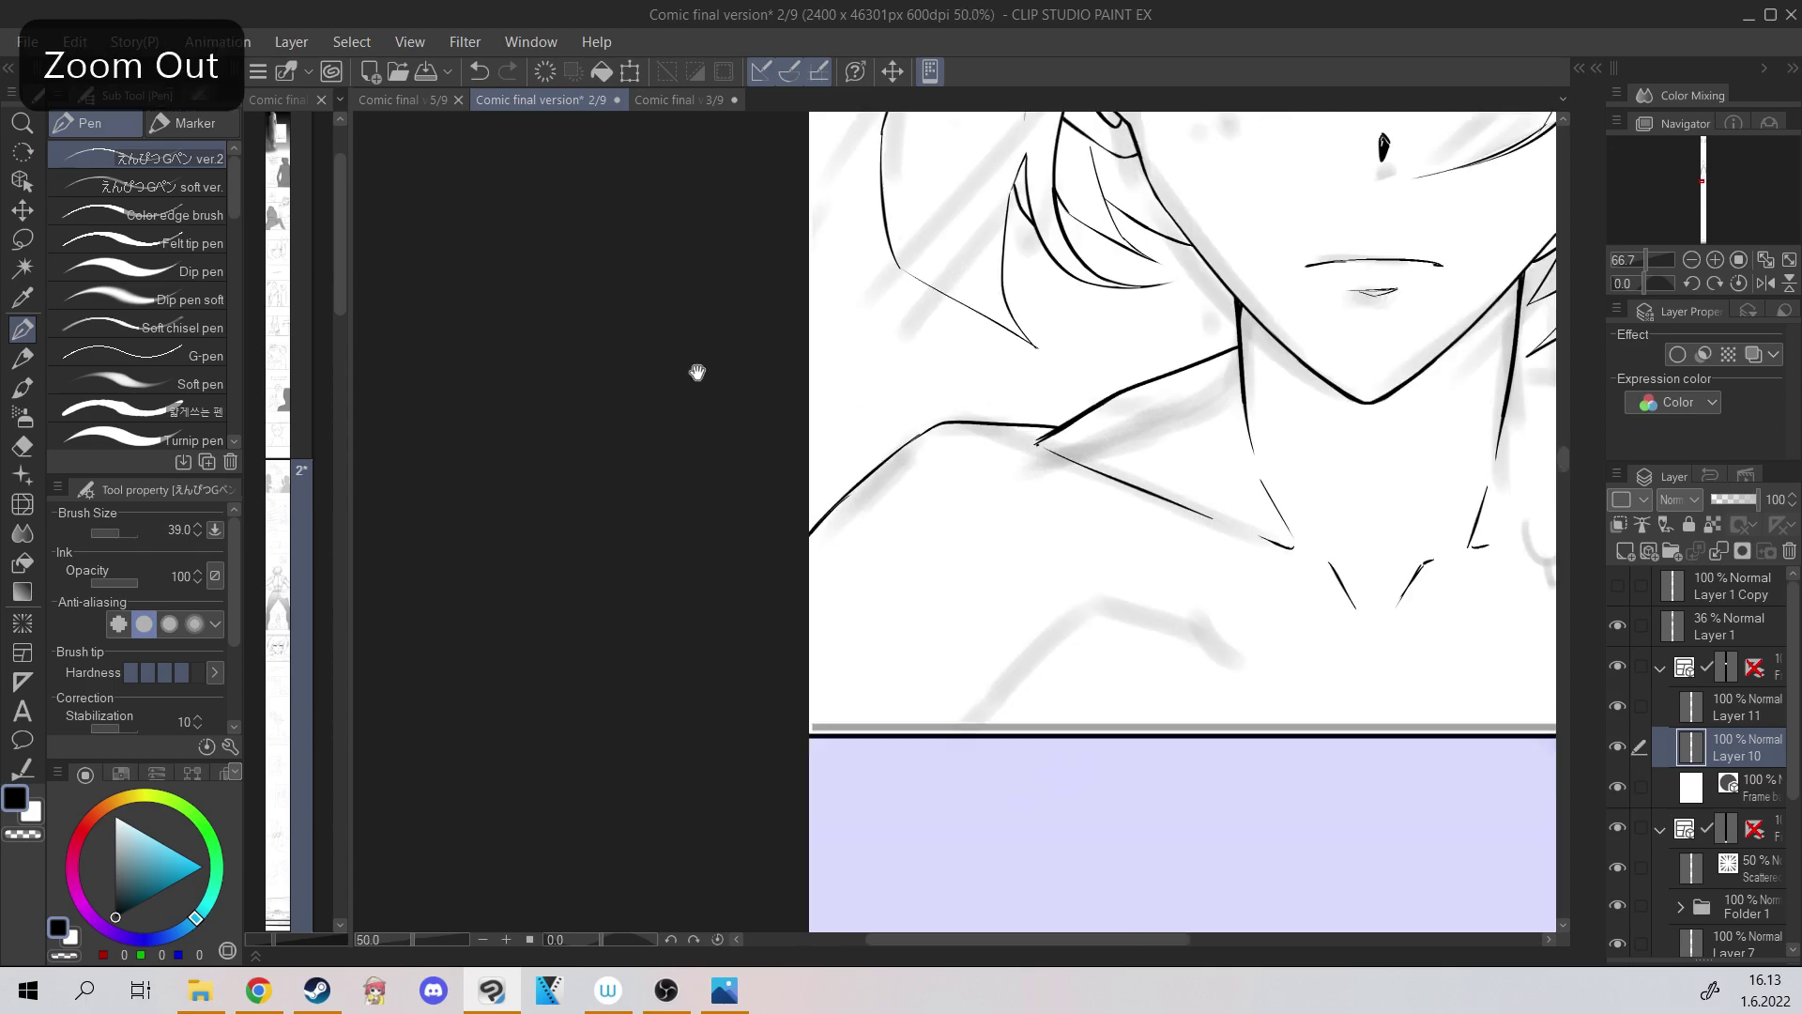
Ink a short vertical crease below the left shoulder and a short slanted stroke at the panel's lower border.
{"action": "key", "text": "ctrl+plus"}
{"action": "key", "text": "ctrl+plus"}
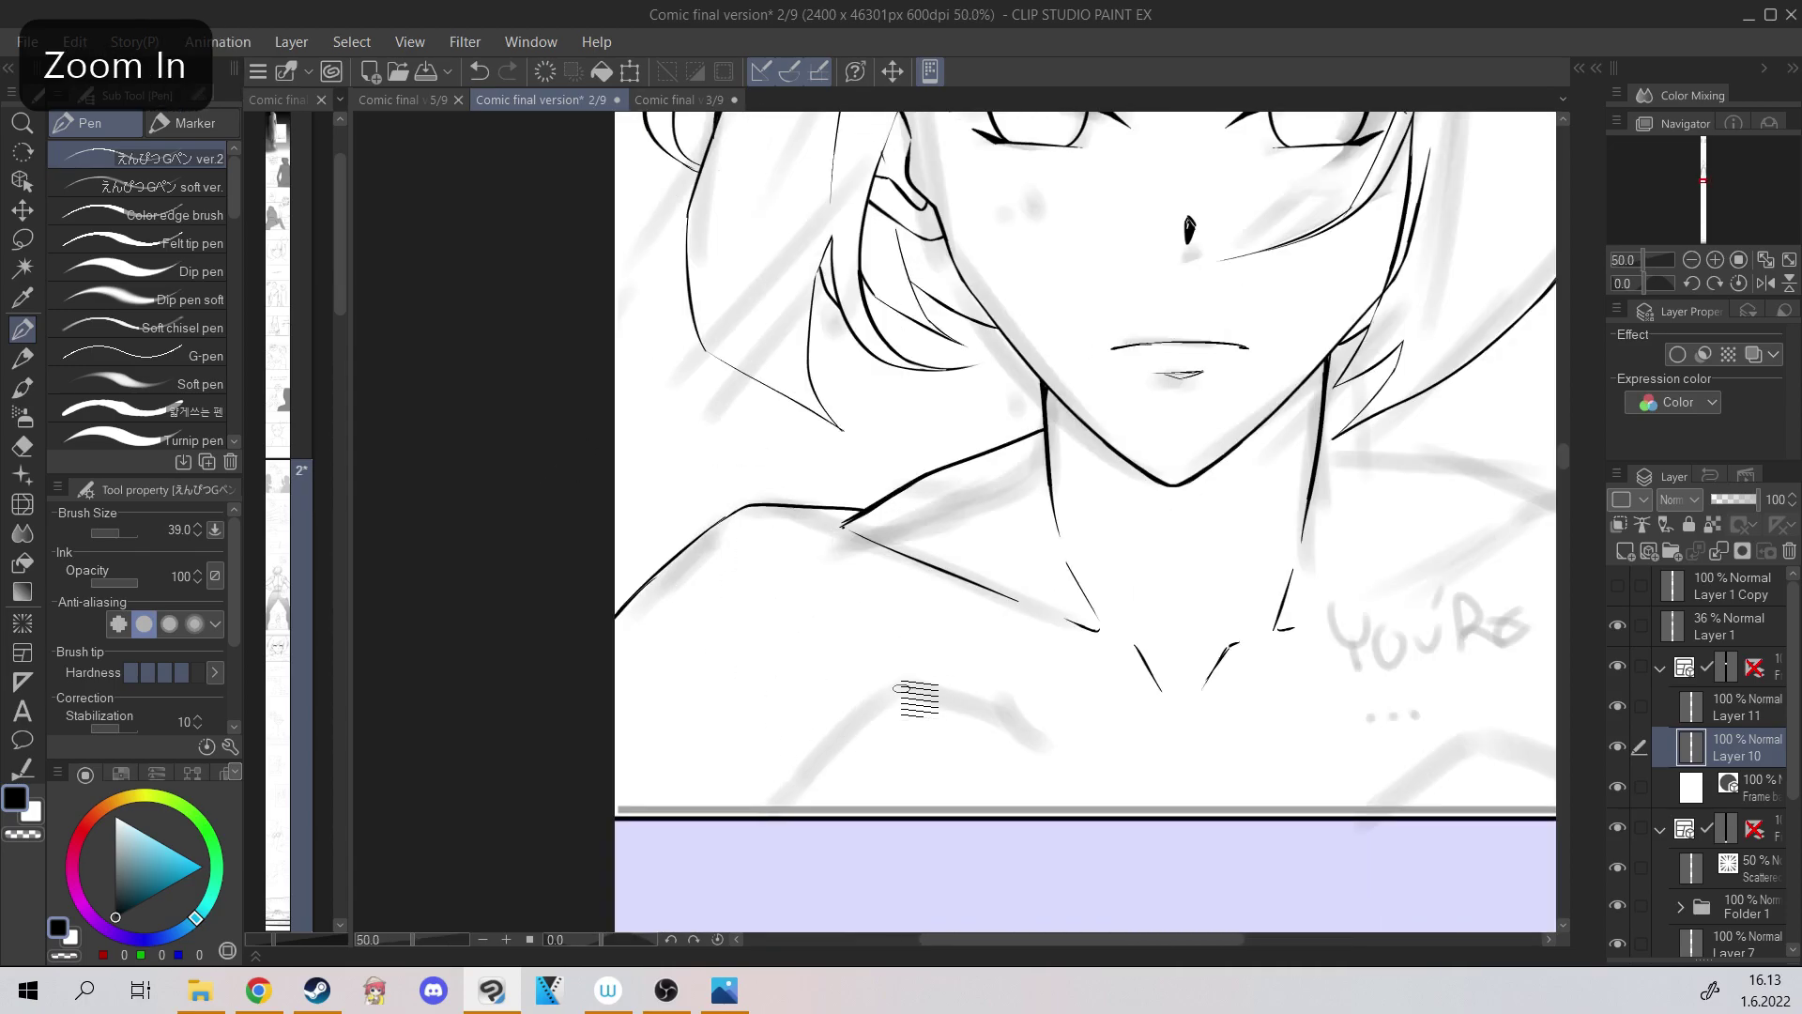
{"action": "key", "text": "ctrl+z"}
{"action": "mouse_move", "coordinate": [889, 715]}
{"action": "left_mouse_down"}
{"action": "mouse_move", "coordinate": [840, 613]}
{"action": "mouse_move", "coordinate": [880, 591]}
{"action": "left_mouse_up"}
{"action": "key", "text": "ctrl+minus"}
{"action": "key", "text": "ctrl+minus"}
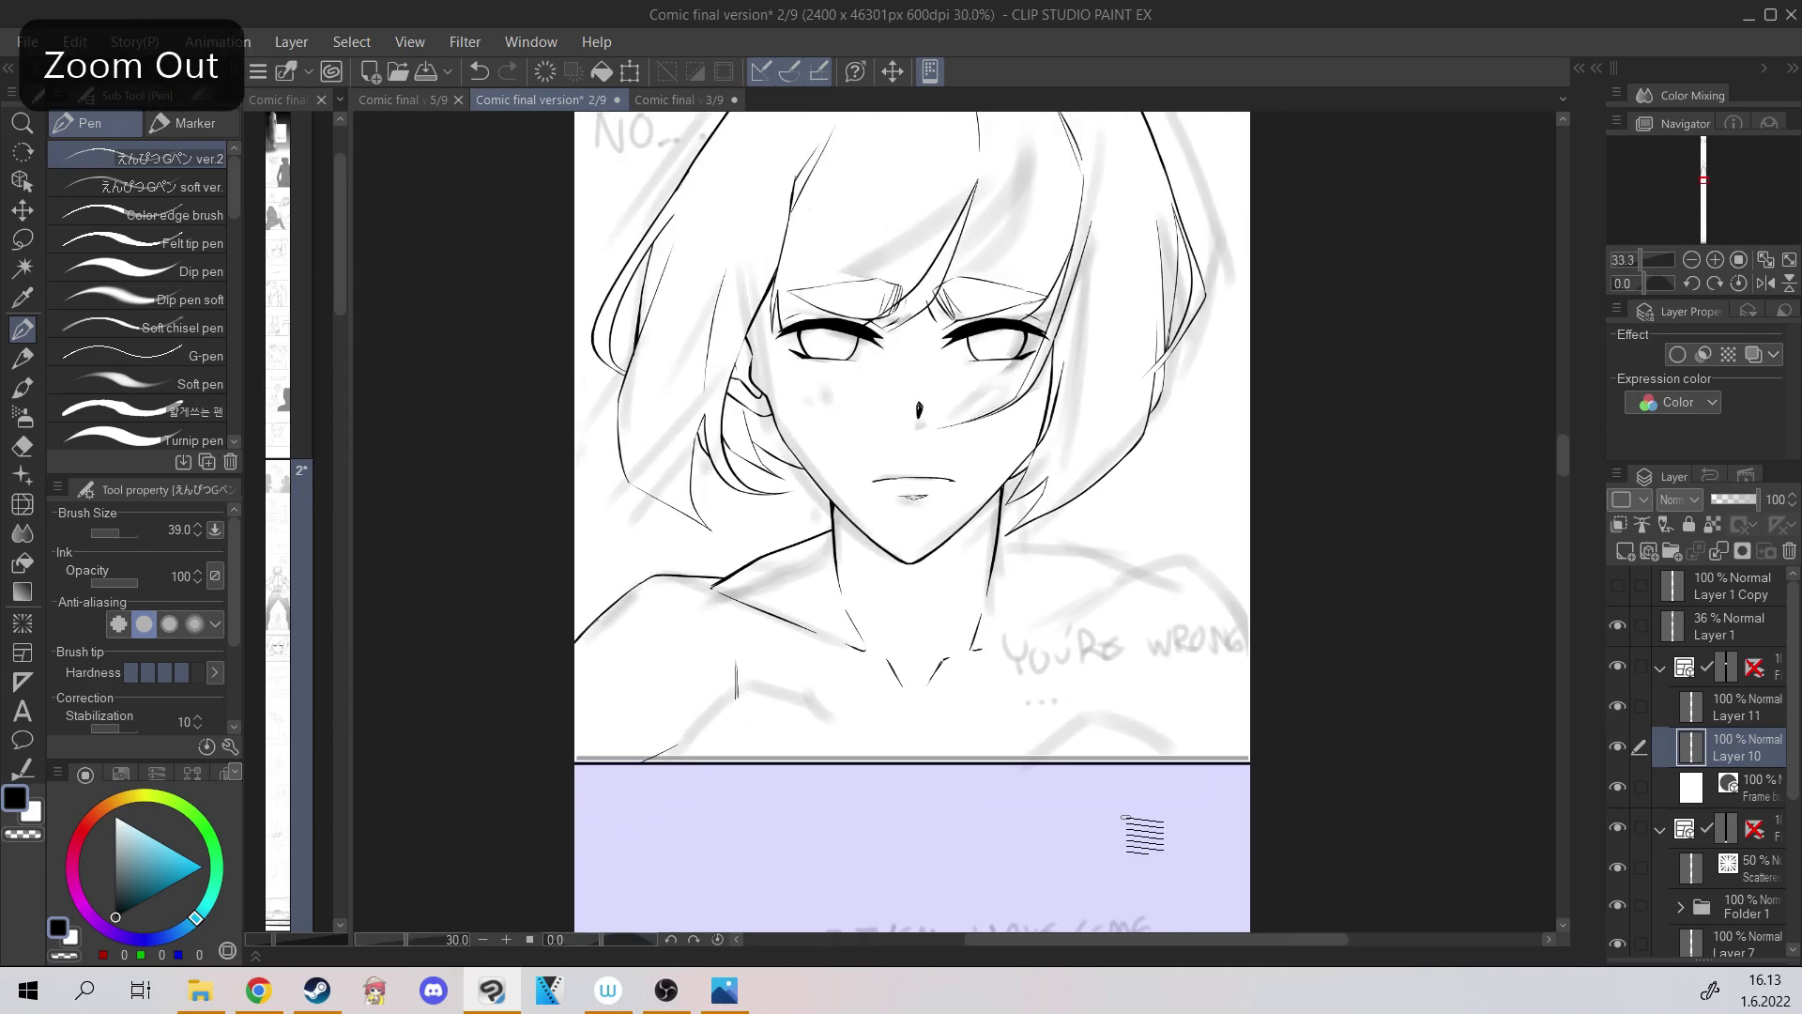
{"action": "key", "text": "ctrl+plus"}
{"action": "key", "text": "ctrl+plus"}
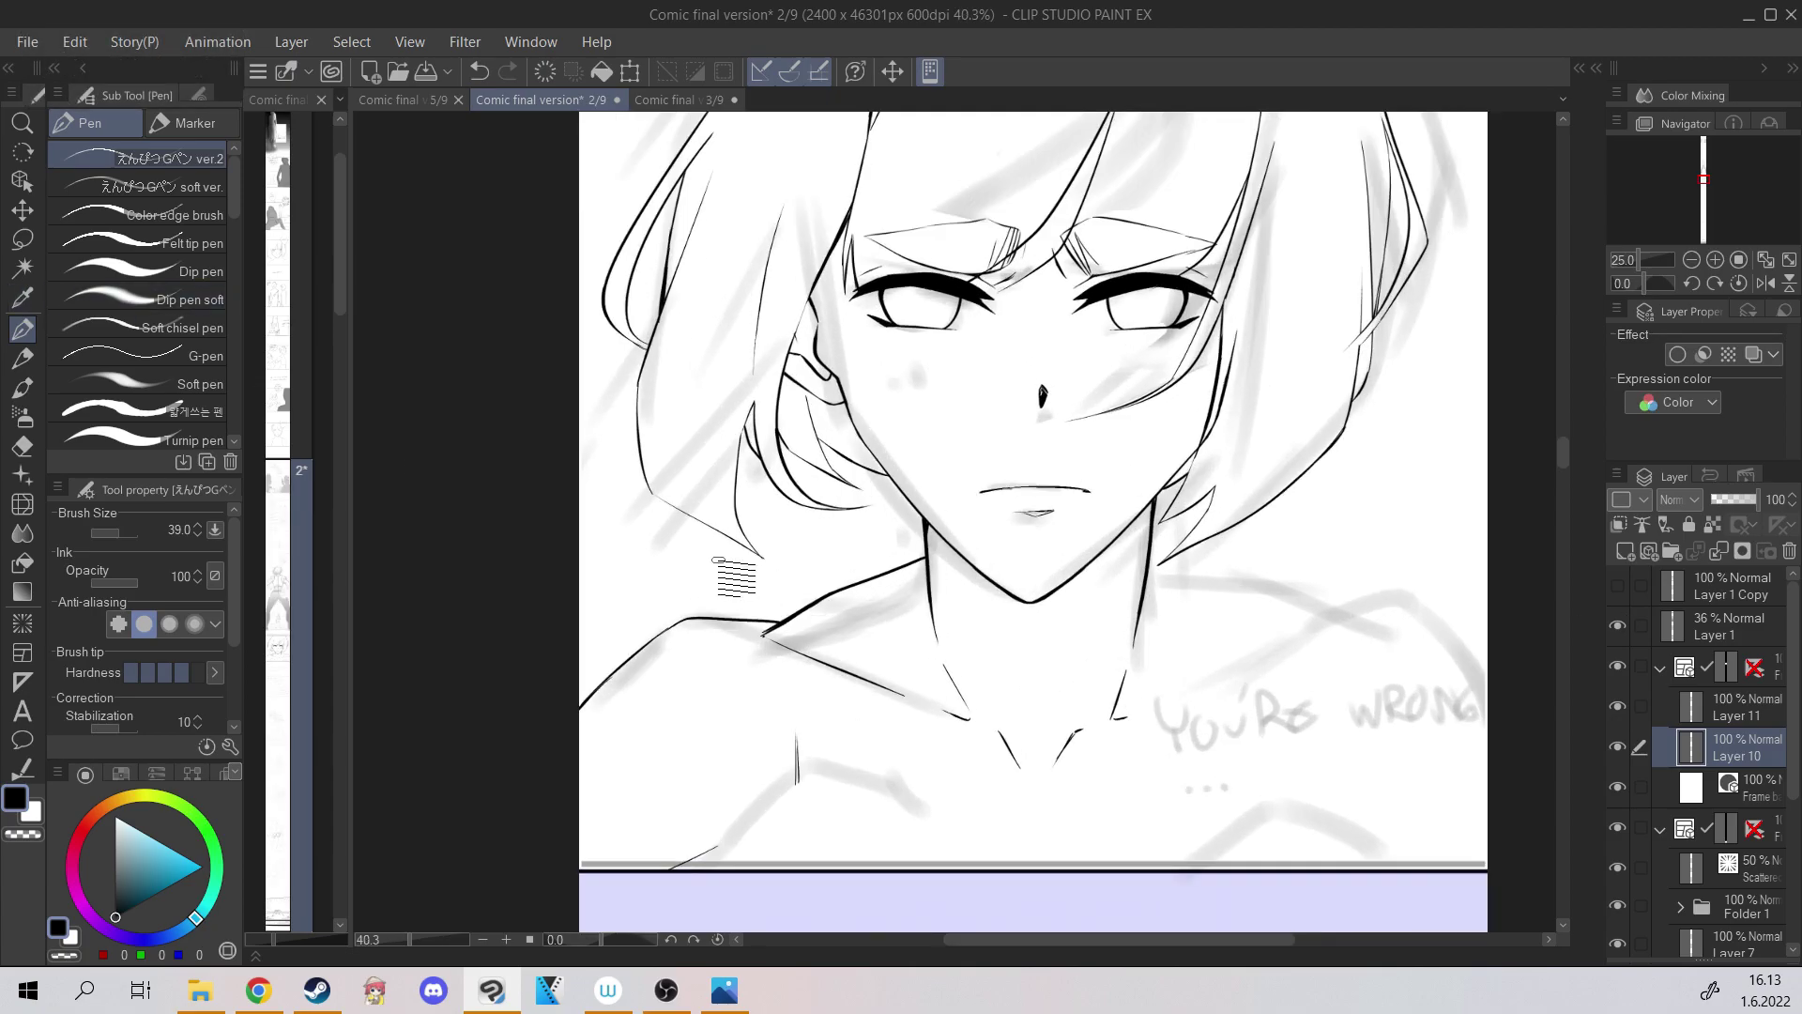
Lasso the left shoulder lines, duplicate them, flip the copy horizontally and place it as the right shoulder.
{"action": "key", "text": "c"}
{"action": "key", "text": "ctrl+minus"}
{"action": "key", "text": "m"}
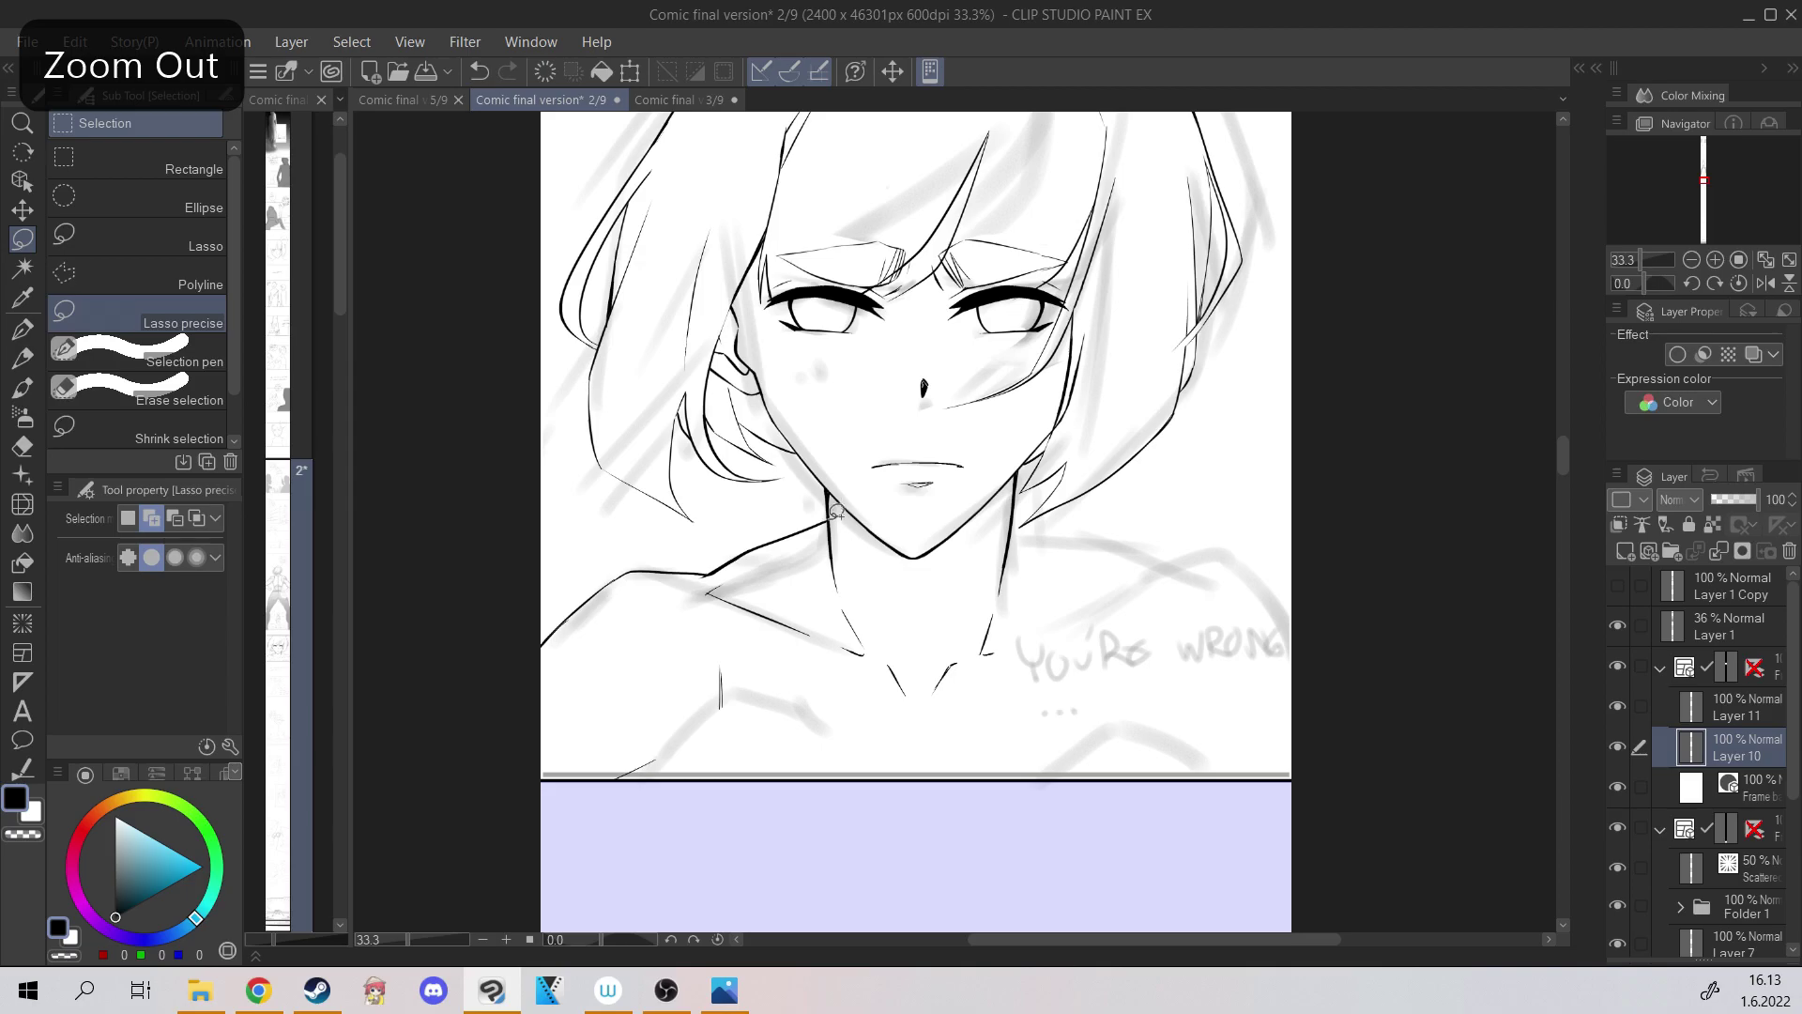
{"action": "left_click_drag", "start_coordinate": [584, 526], "coordinate": [809, 498]}
{"action": "key", "text": "ctrl+c"}
{"action": "key", "text": "ctrl+v"}
{"action": "key", "text": "ctrl+t"}
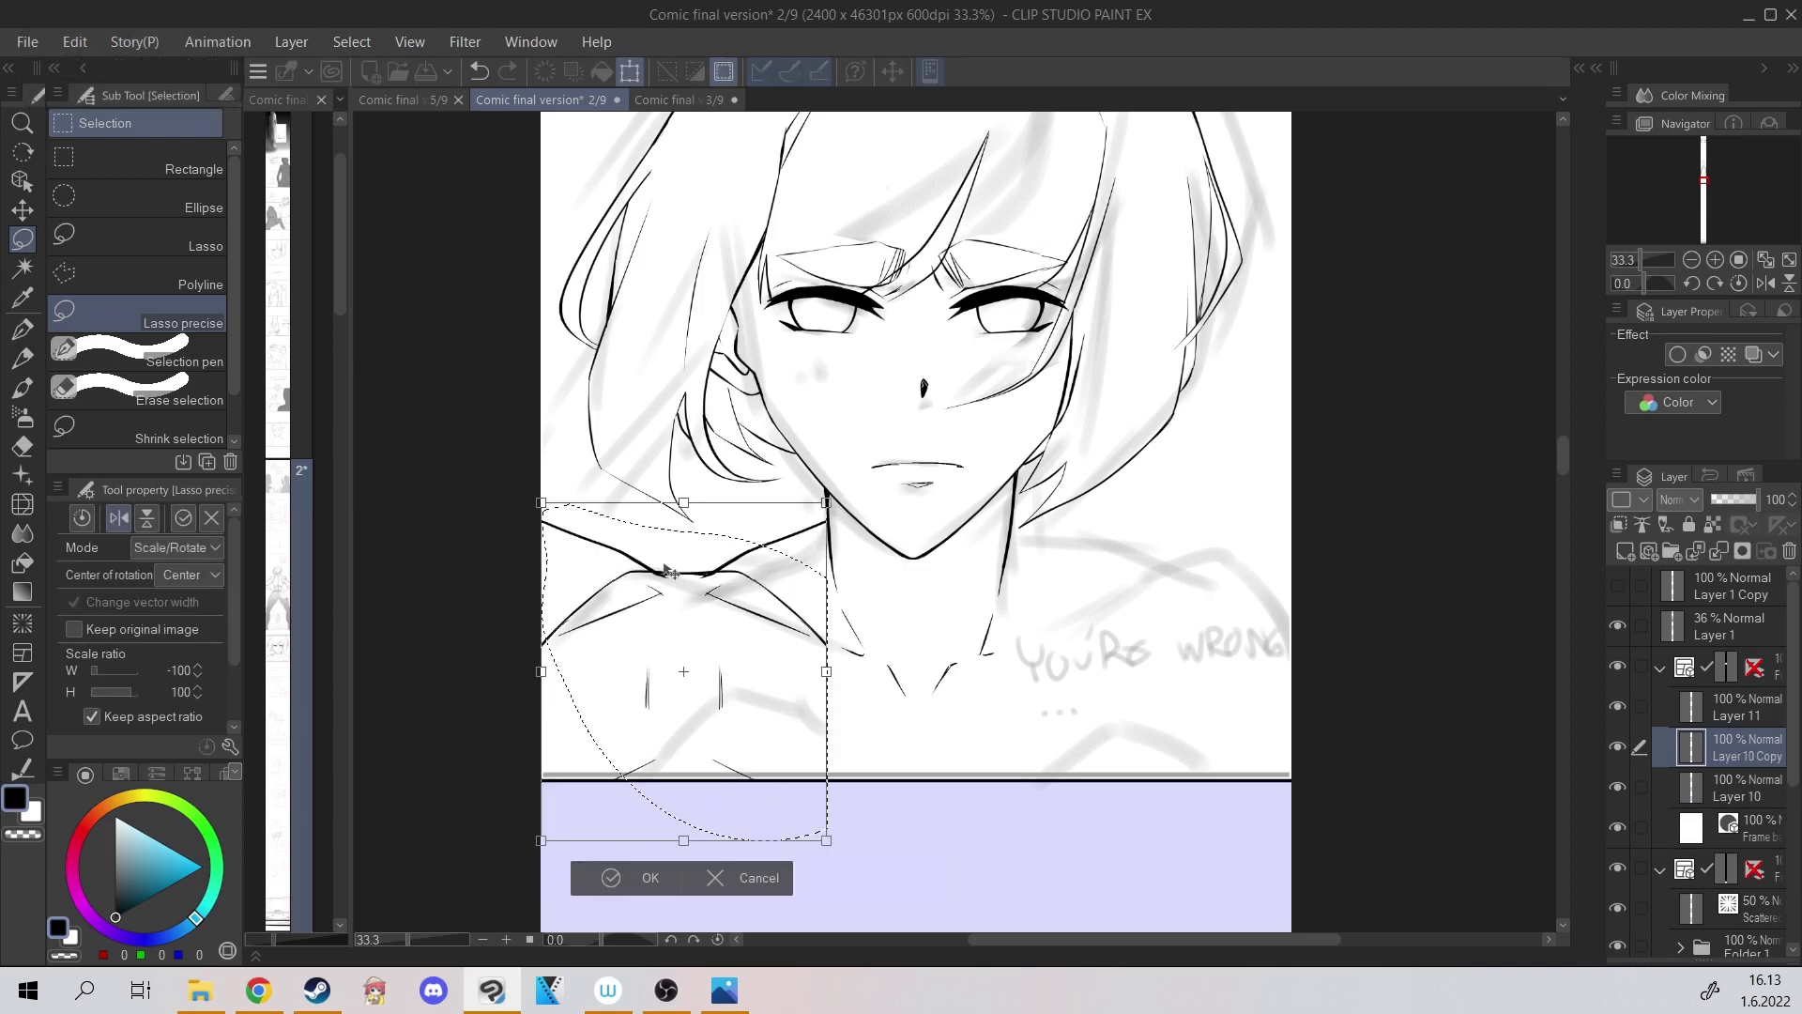
{"action": "left_click_drag", "start_coordinate": [588, 532], "coordinate": [1057, 529]}
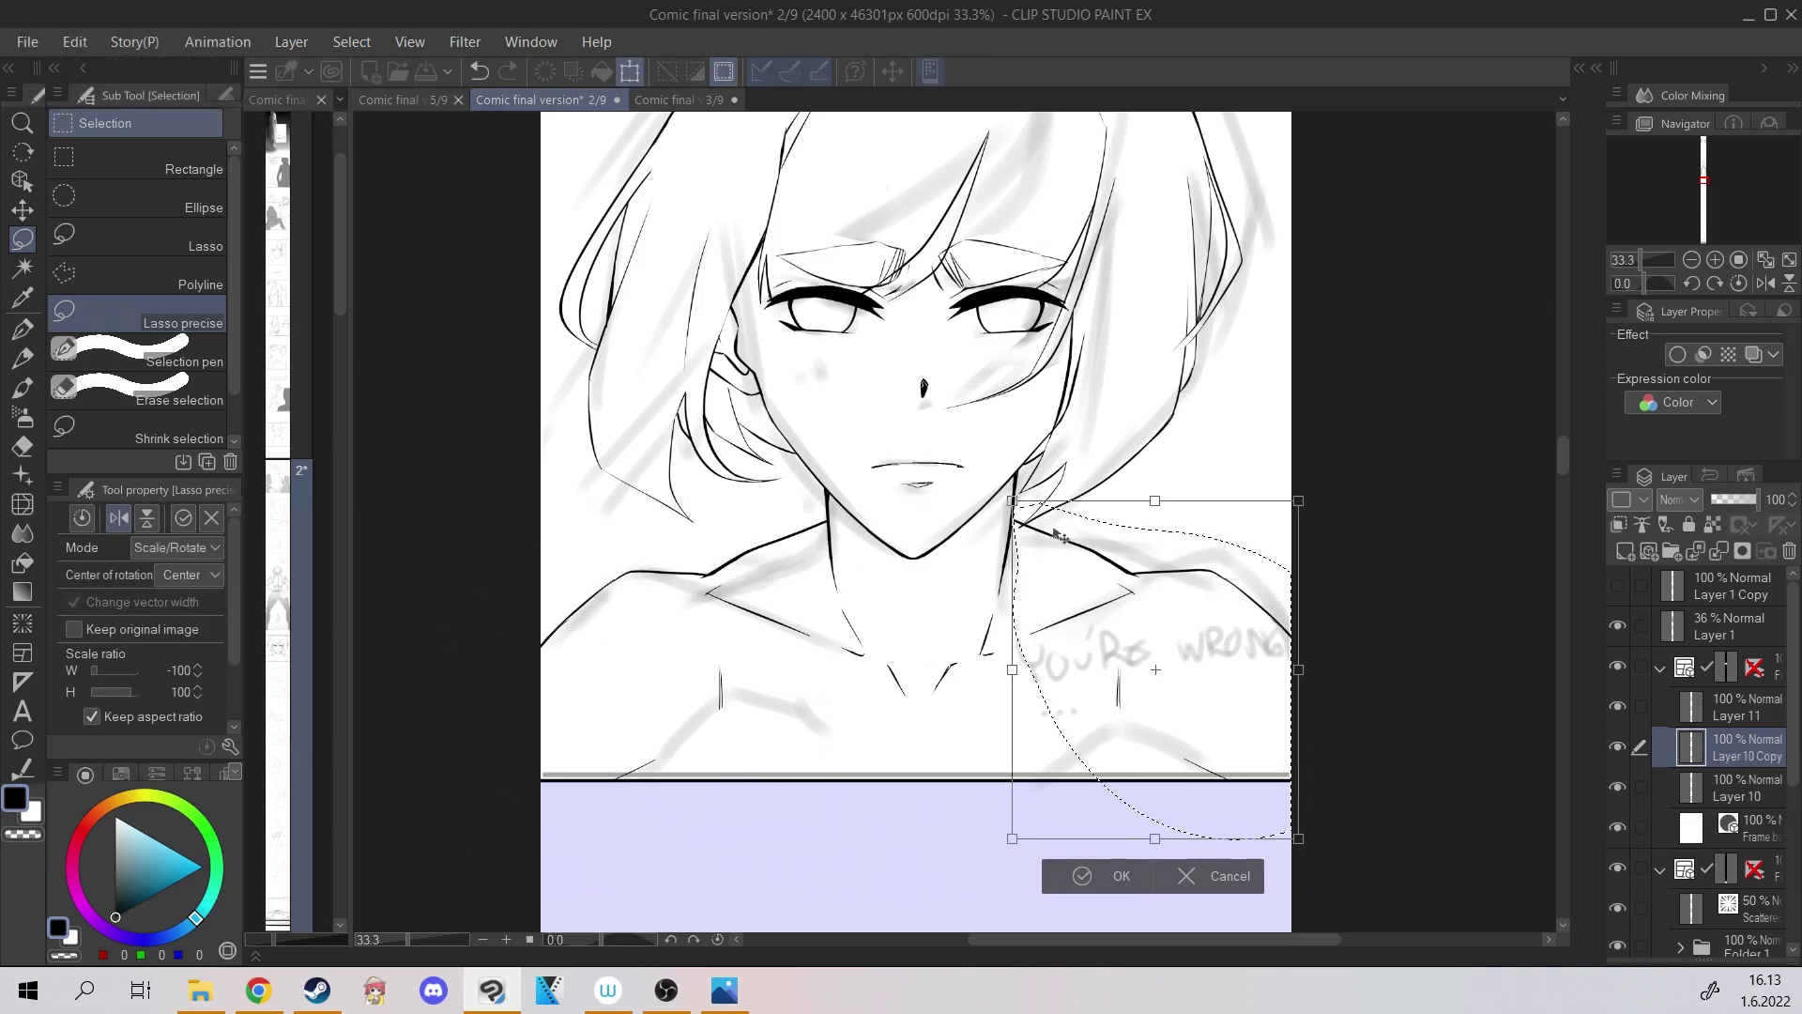
{"action": "left_click", "coordinate": [1117, 881]}
{"action": "left_click", "coordinate": [903, 876]}
Merge the mirrored shoulder copy into Layer 10 and touch up the line art around the neck with the pen.
{"action": "left_click", "coordinate": [28, 326]}
{"action": "key", "text": "ctrl+plus"}
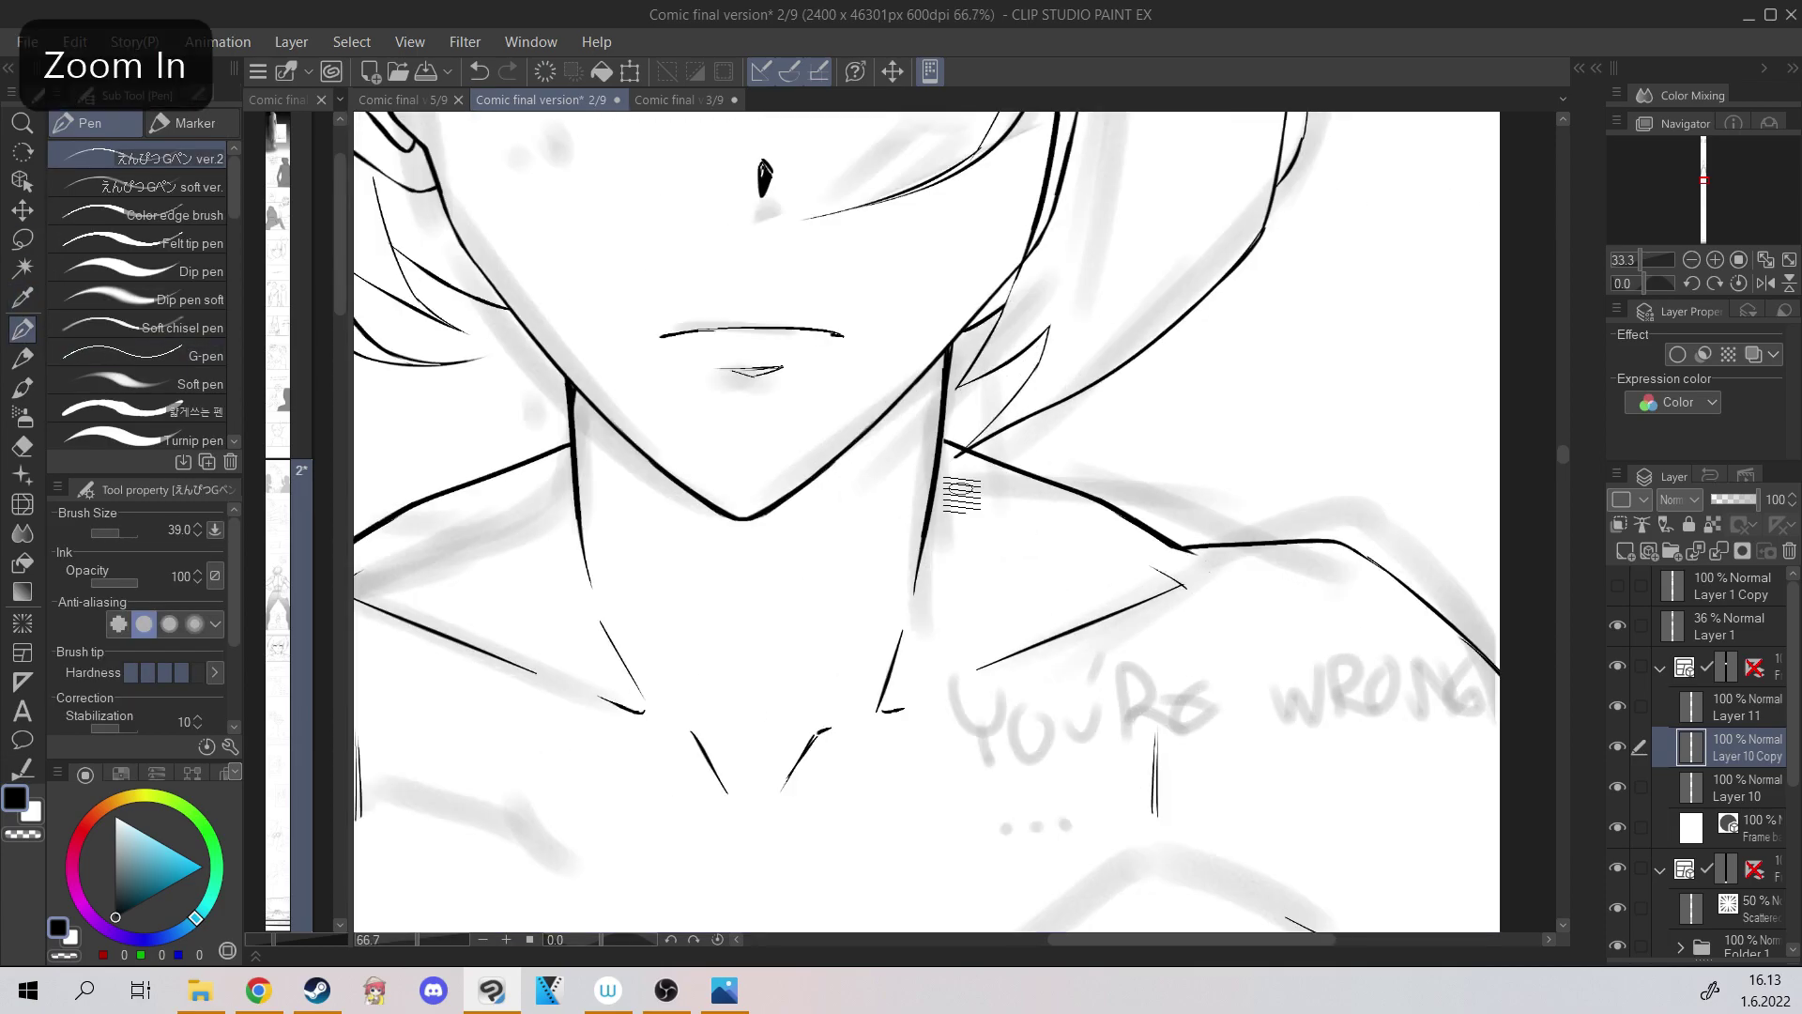
{"action": "left_click", "coordinate": [1719, 551]}
{"action": "left_click_drag", "start_coordinate": [594, 458], "coordinate": [820, 402]}
{"action": "key", "text": "ctrl+minus"}
{"action": "key", "text": "ctrl+plus"}
{"action": "key", "text": "c"}
{"action": "key", "text": "ctrl+minus"}
{"action": "key", "text": "ctrl+minus"}
{"action": "key", "text": "ctrl+minus"}
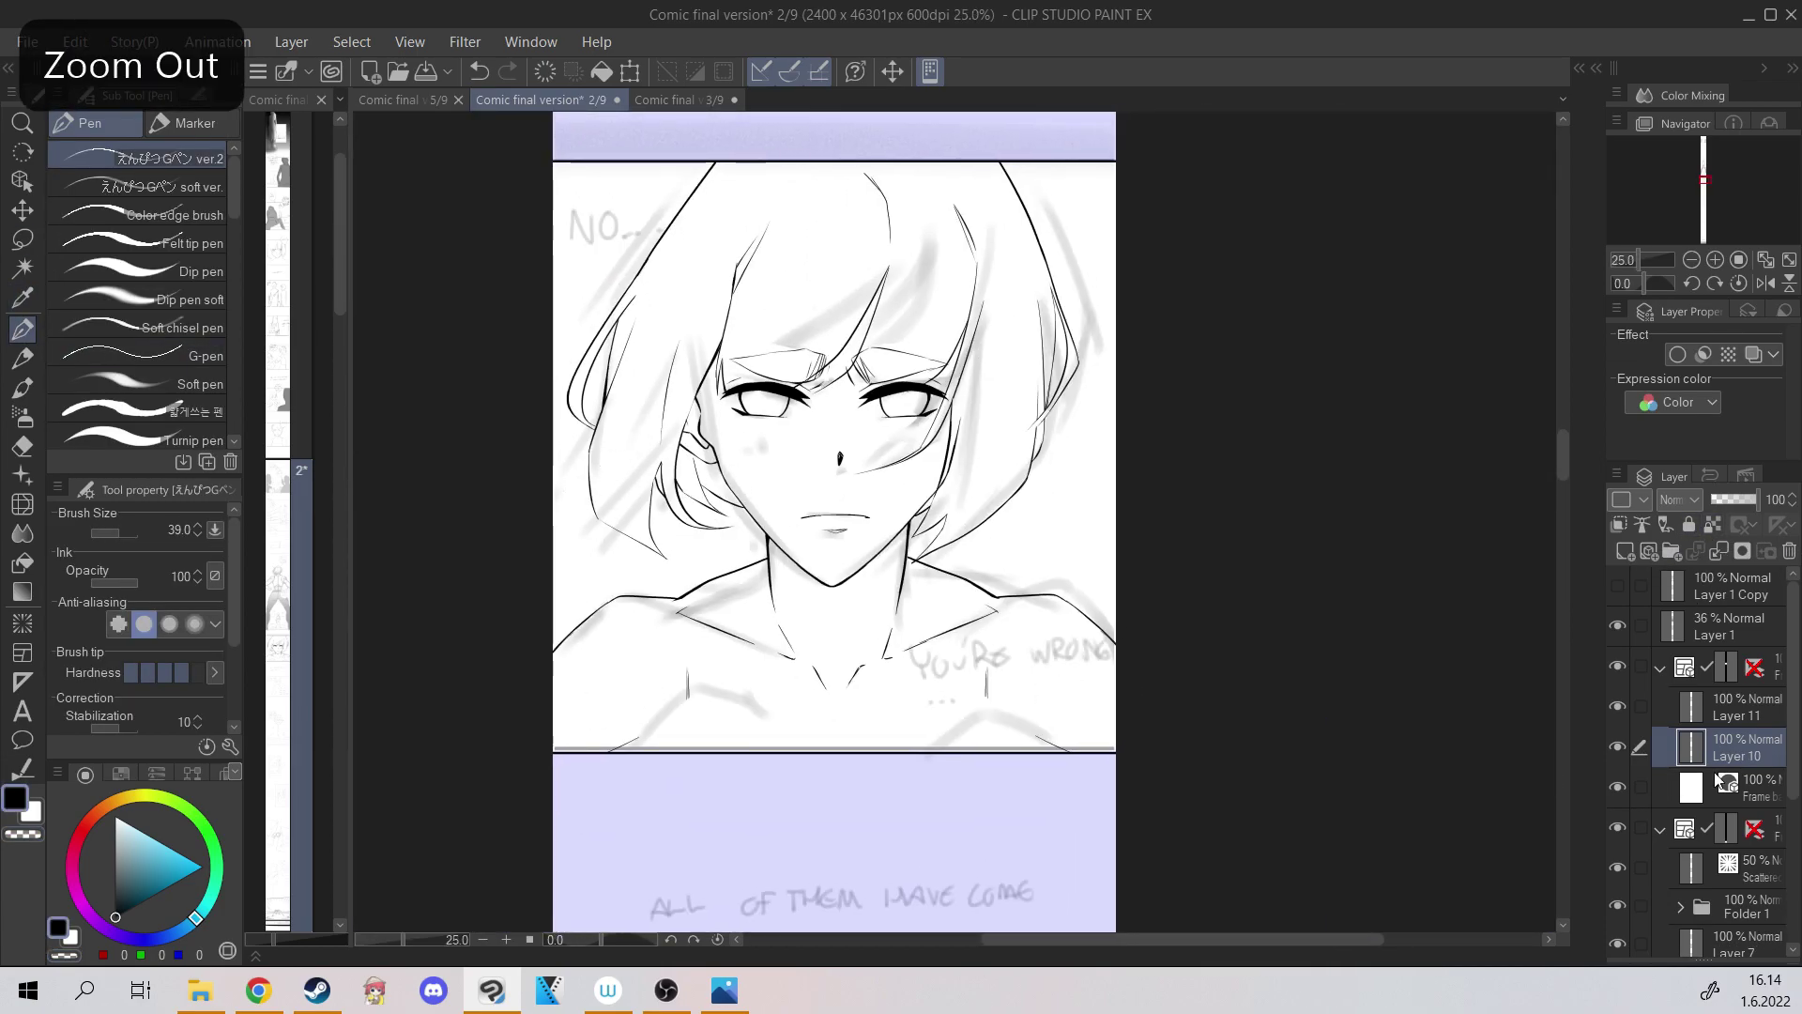
Add a new layer above Layer 10 and ink the angular shape below the left shoulder, following the sketch.
{"action": "left_click", "coordinate": [1617, 625]}
{"action": "left_click", "coordinate": [1616, 626]}
{"action": "left_click", "coordinate": [1625, 551]}
{"action": "scroll", "coordinate": [826, 600], "scroll_direction": "up", "scroll_amount": 3}
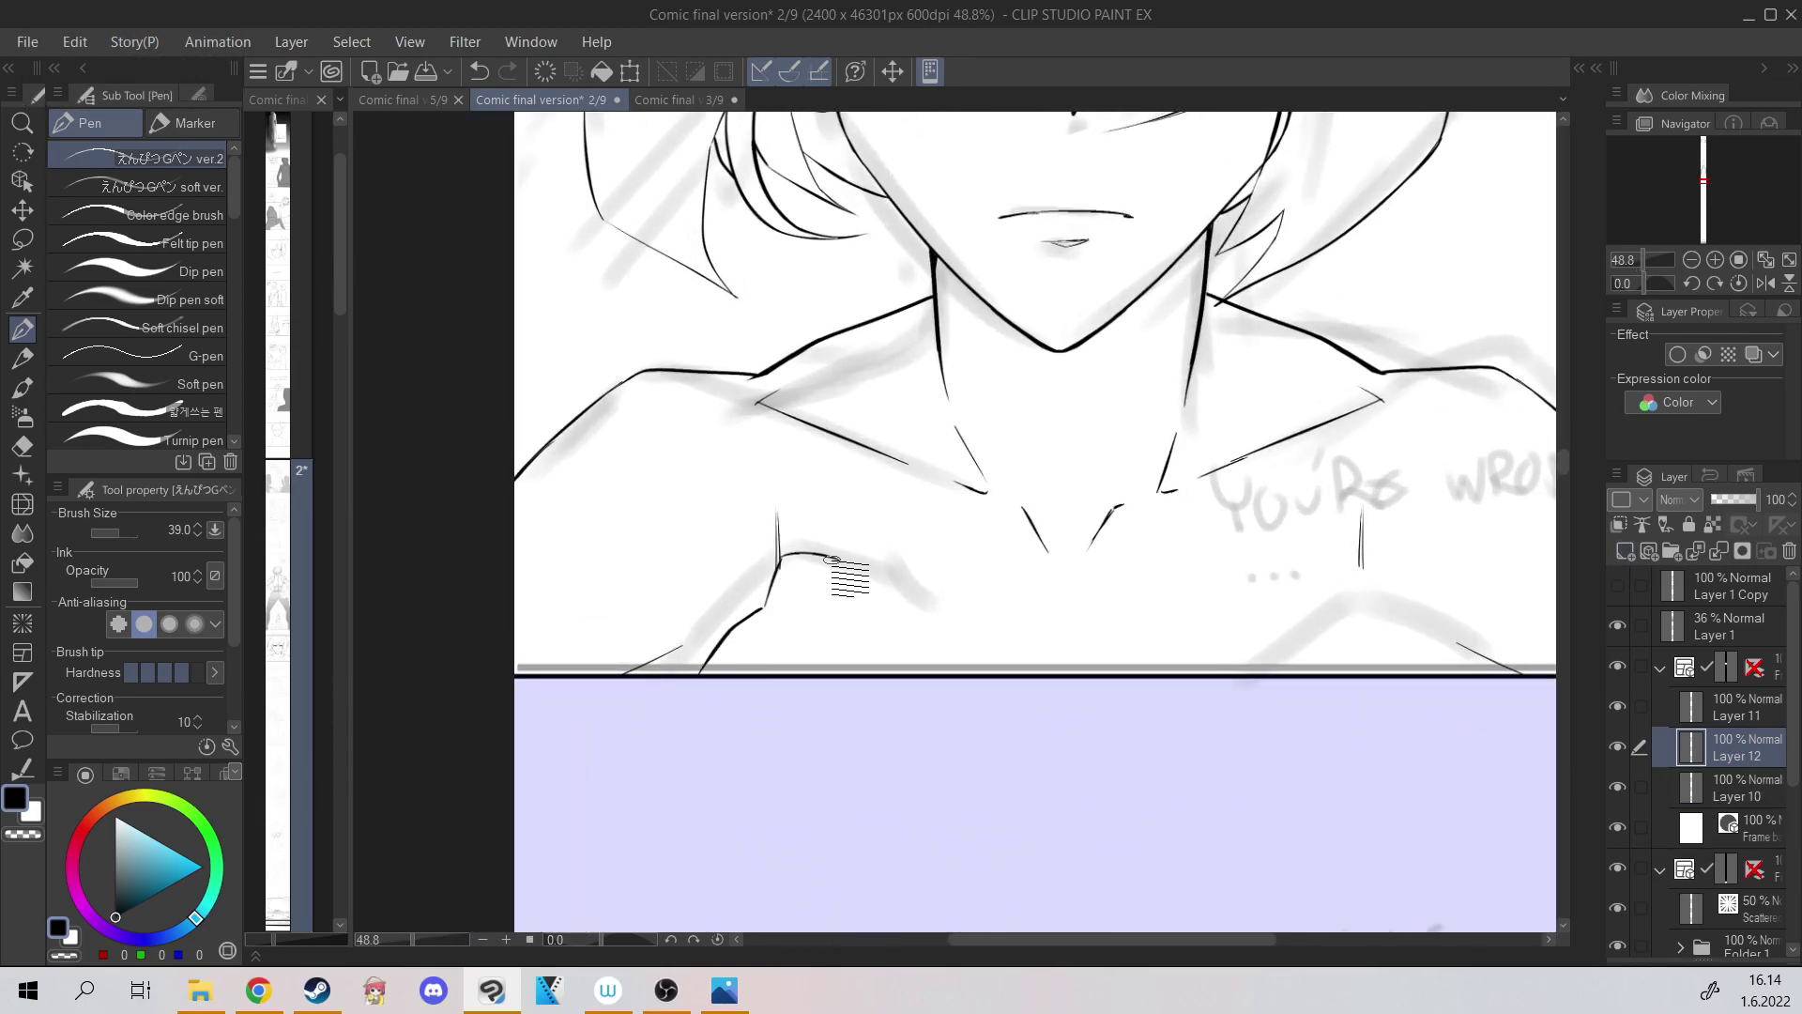
{"action": "key", "text": "ctrl+z"}
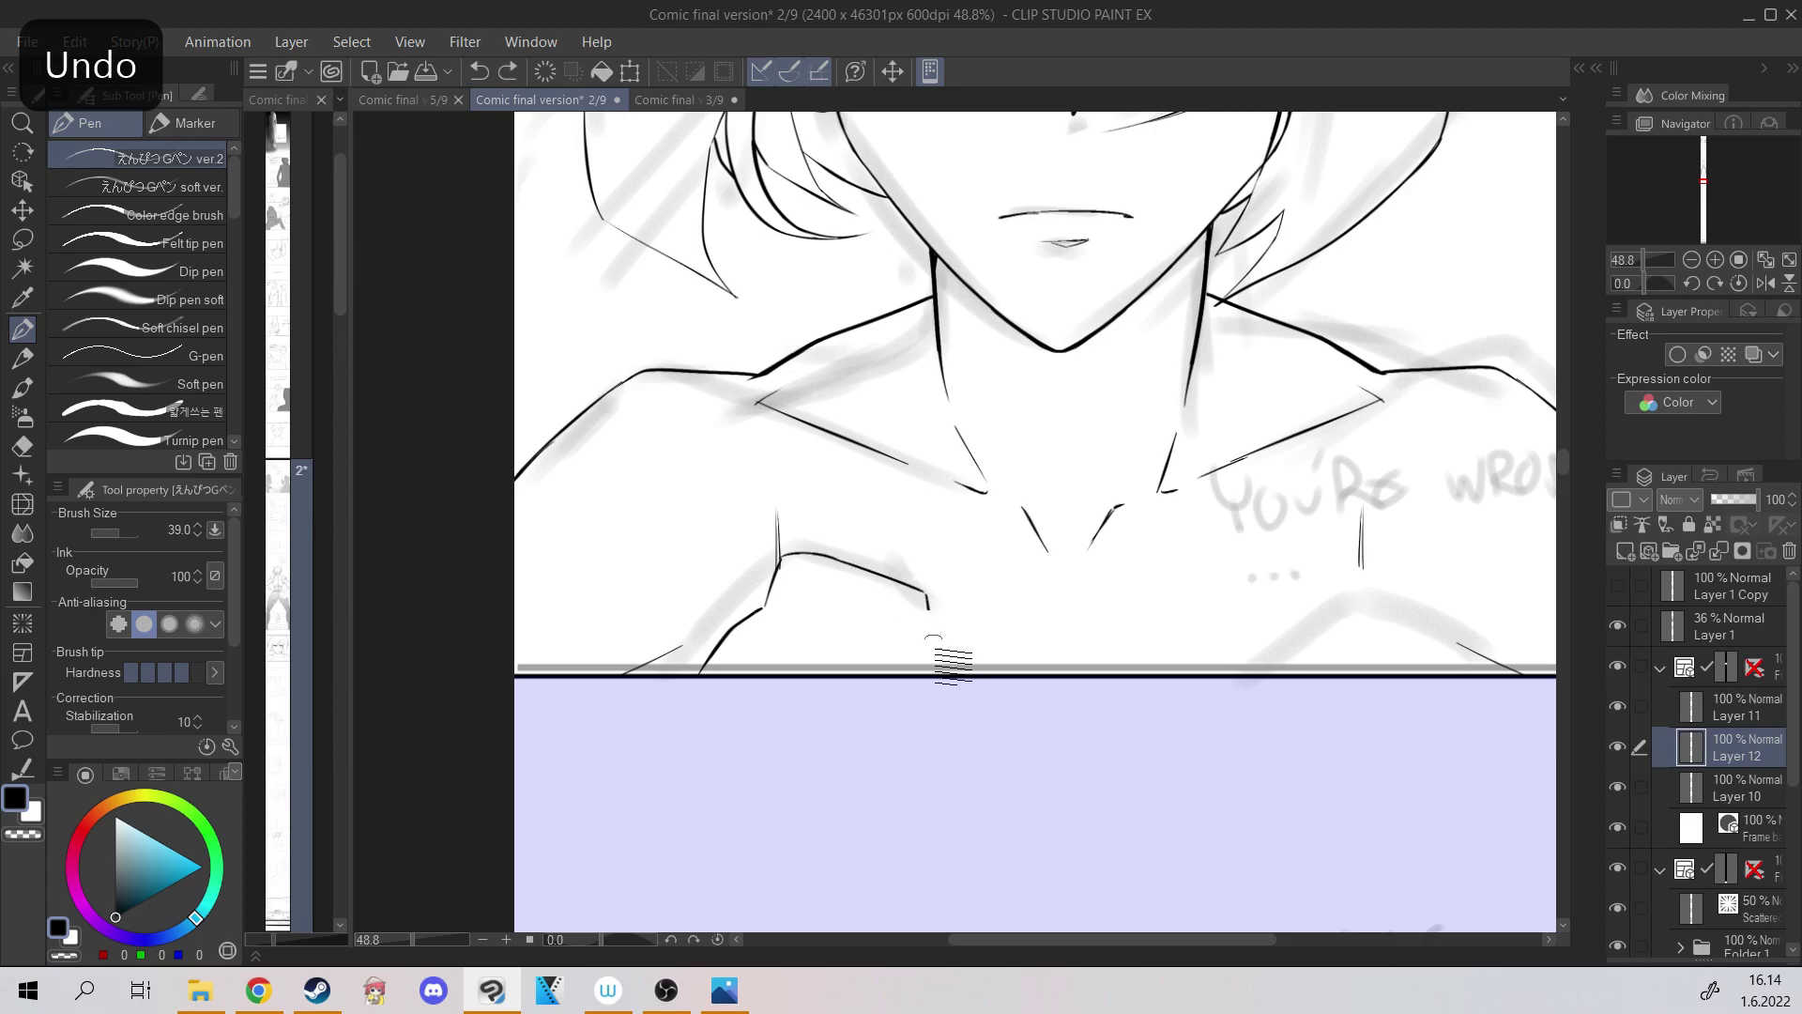
{"action": "left_click_drag", "start_coordinate": [785, 617], "coordinate": [834, 636]}
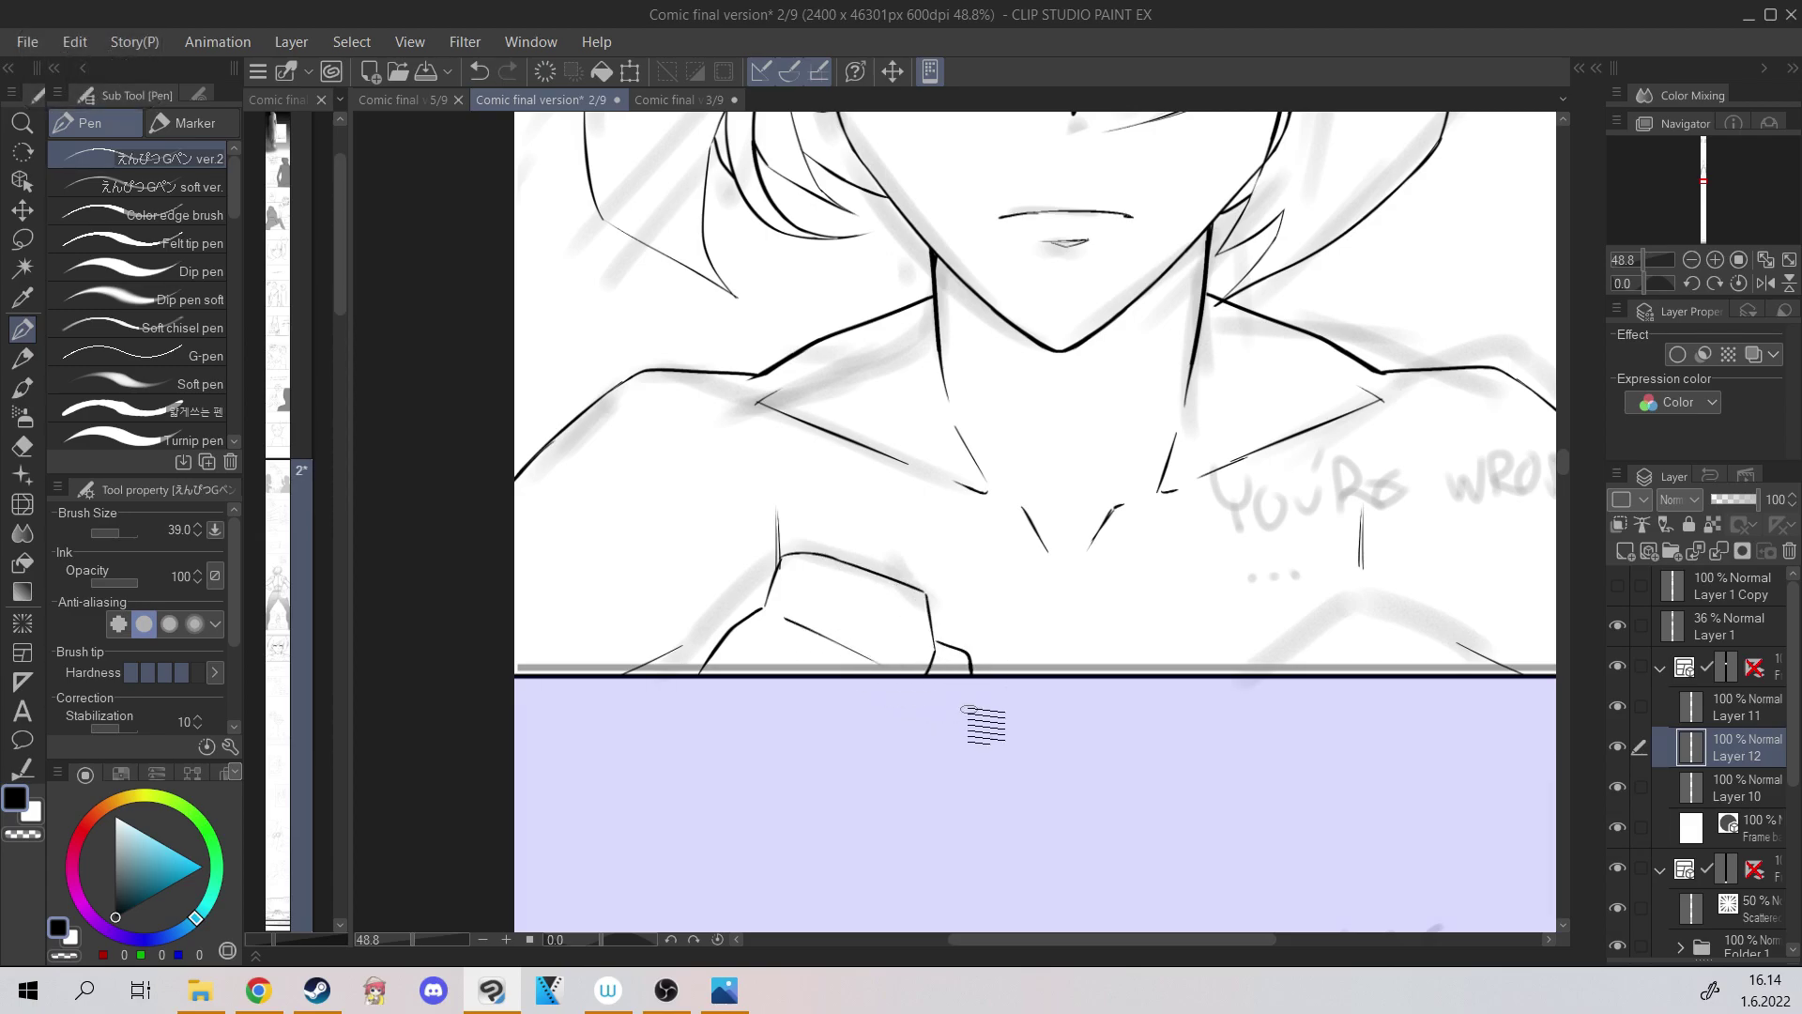
{"action": "key", "text": "ctrl+z"}
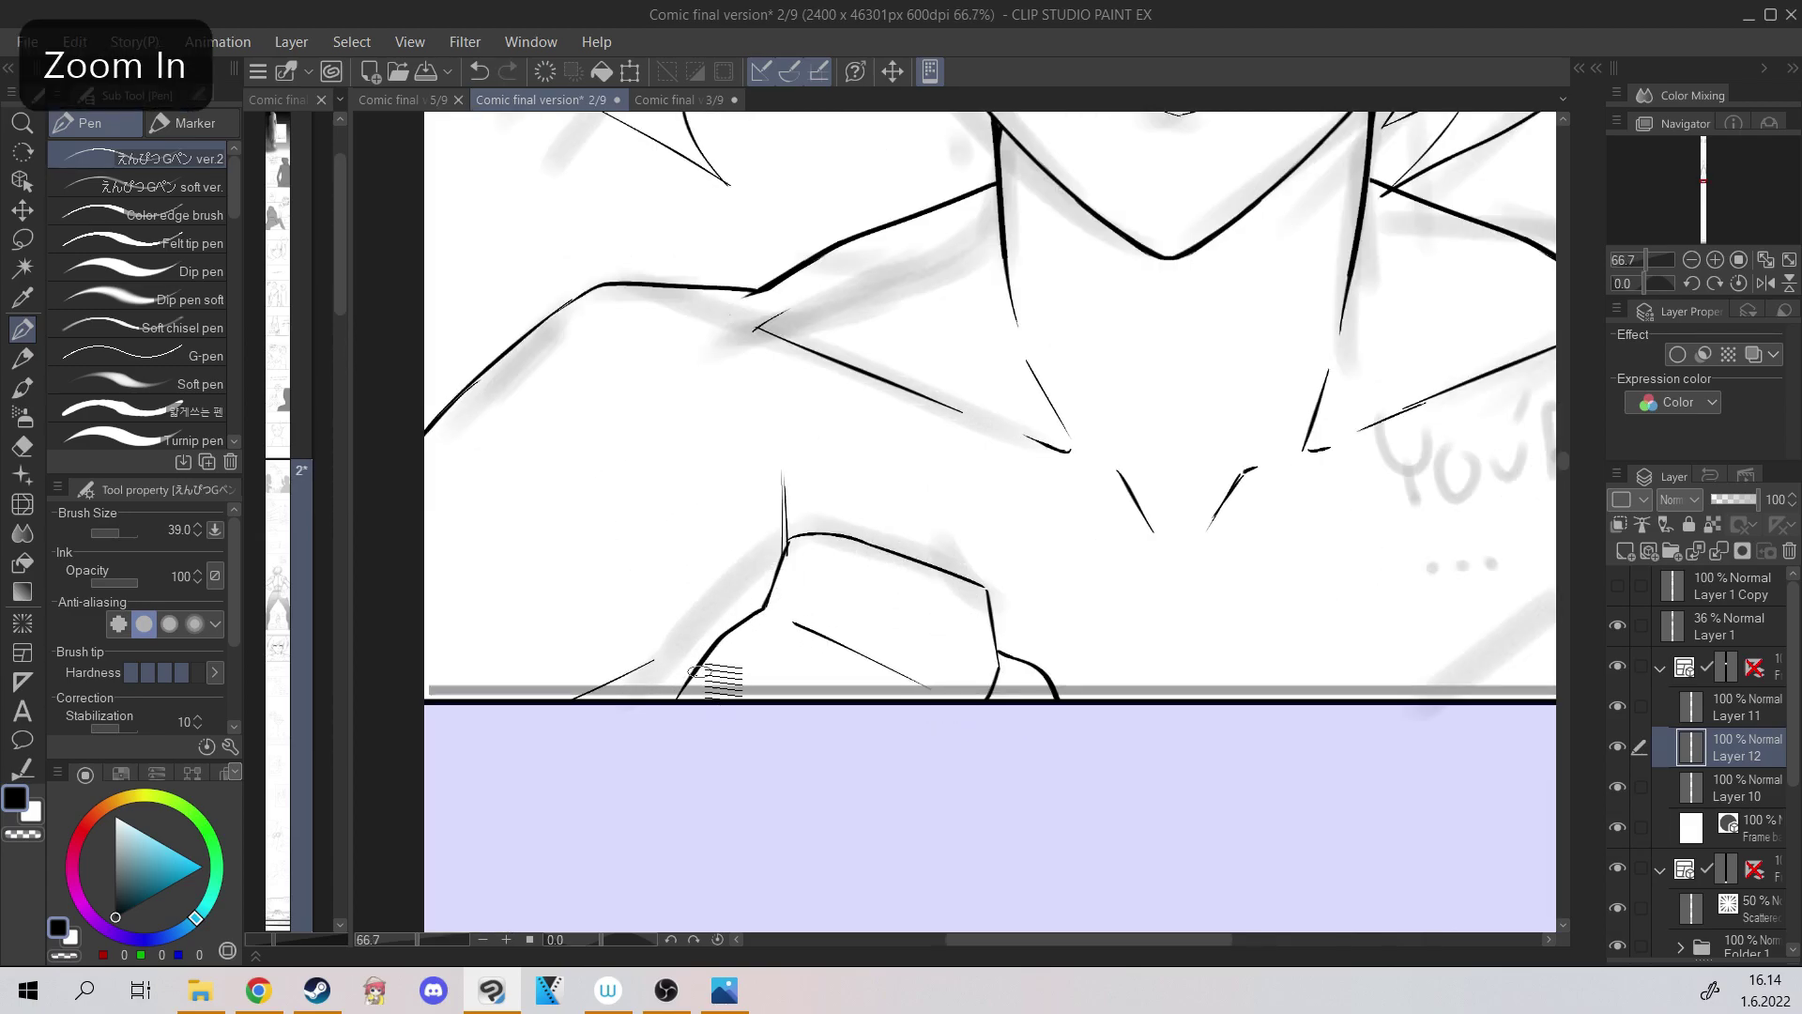
{"action": "key", "text": "ctrl+z"}
{"action": "scroll", "coordinate": [718, 554], "scroll_direction": "down", "scroll_amount": 2}
{"action": "left_click_drag", "start_coordinate": [752, 420], "coordinate": [735, 454]}
Lasso the angular shape, duplicate it, flip the copy horizontally and position it below the right shoulder.
{"action": "key", "text": "m"}
{"action": "mouse_move", "coordinate": [915, 571]}
{"action": "left_mouse_down"}
{"action": "mouse_move", "coordinate": [695, 780]}
{"action": "mouse_move", "coordinate": [767, 441]}
{"action": "left_mouse_up"}
{"action": "left_click", "coordinate": [799, 807]}
{"action": "left_click", "coordinate": [853, 807]}
{"action": "left_click", "coordinate": [118, 518]}
{"action": "left_click_drag", "start_coordinate": [588, 387], "coordinate": [503, 512]}
{"action": "left_click_drag", "start_coordinate": [695, 558], "coordinate": [972, 563]}
{"action": "left_click", "coordinate": [1005, 869]}
{"action": "left_click", "coordinate": [834, 795]}
Rework the upper outer edge of the mirrored shape with pen strokes and transparent color.
{"action": "left_click", "coordinate": [23, 329]}
{"action": "scroll", "coordinate": [1143, 576], "scroll_direction": "up", "scroll_amount": 2}
{"action": "mouse_move", "coordinate": [1211, 657]}
{"action": "left_mouse_down"}
{"action": "mouse_move", "coordinate": [1308, 754]}
{"action": "mouse_move", "coordinate": [1192, 608]}
{"action": "left_mouse_up"}
{"action": "key", "text": "c"}
{"action": "key", "text": "c"}
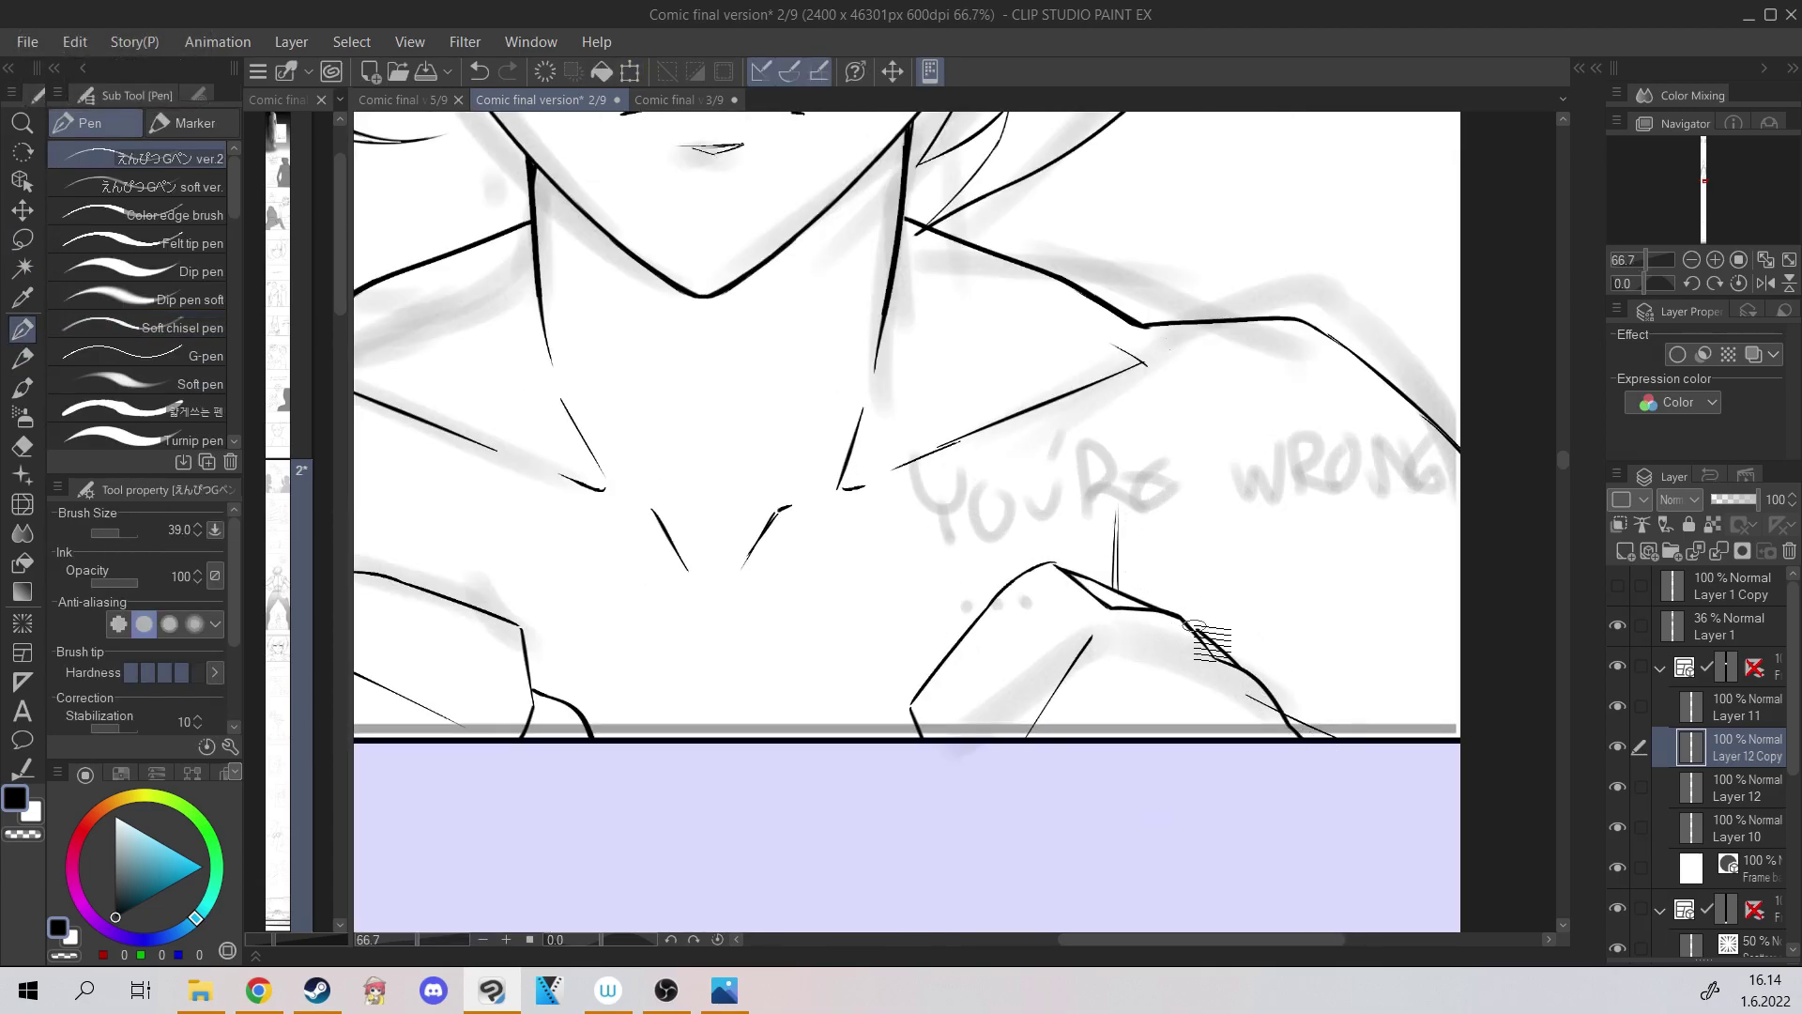
{"action": "key", "text": "ctrl+z"}
{"action": "key", "text": "ctrl+minus"}
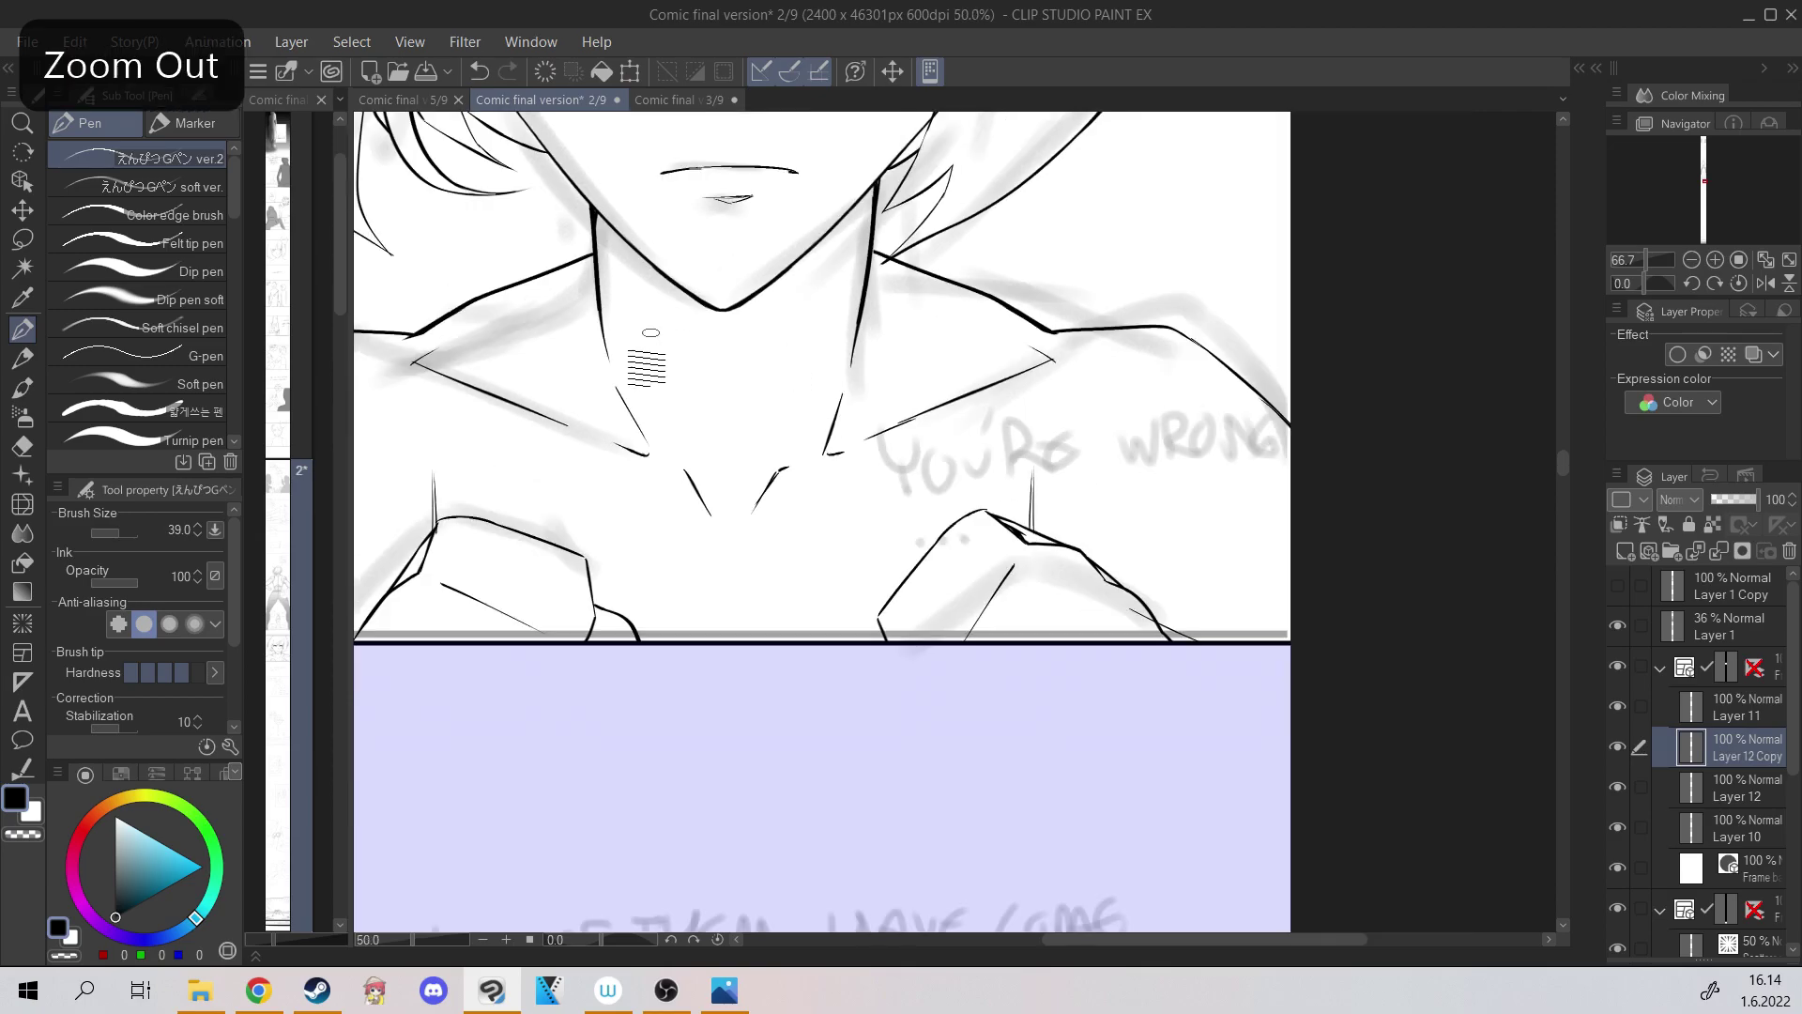
Ink the inner detail lines of the mirrored fist shape and merge Layer 12 Copy into Layer 12.
{"action": "key", "text": "ctrl+plus"}
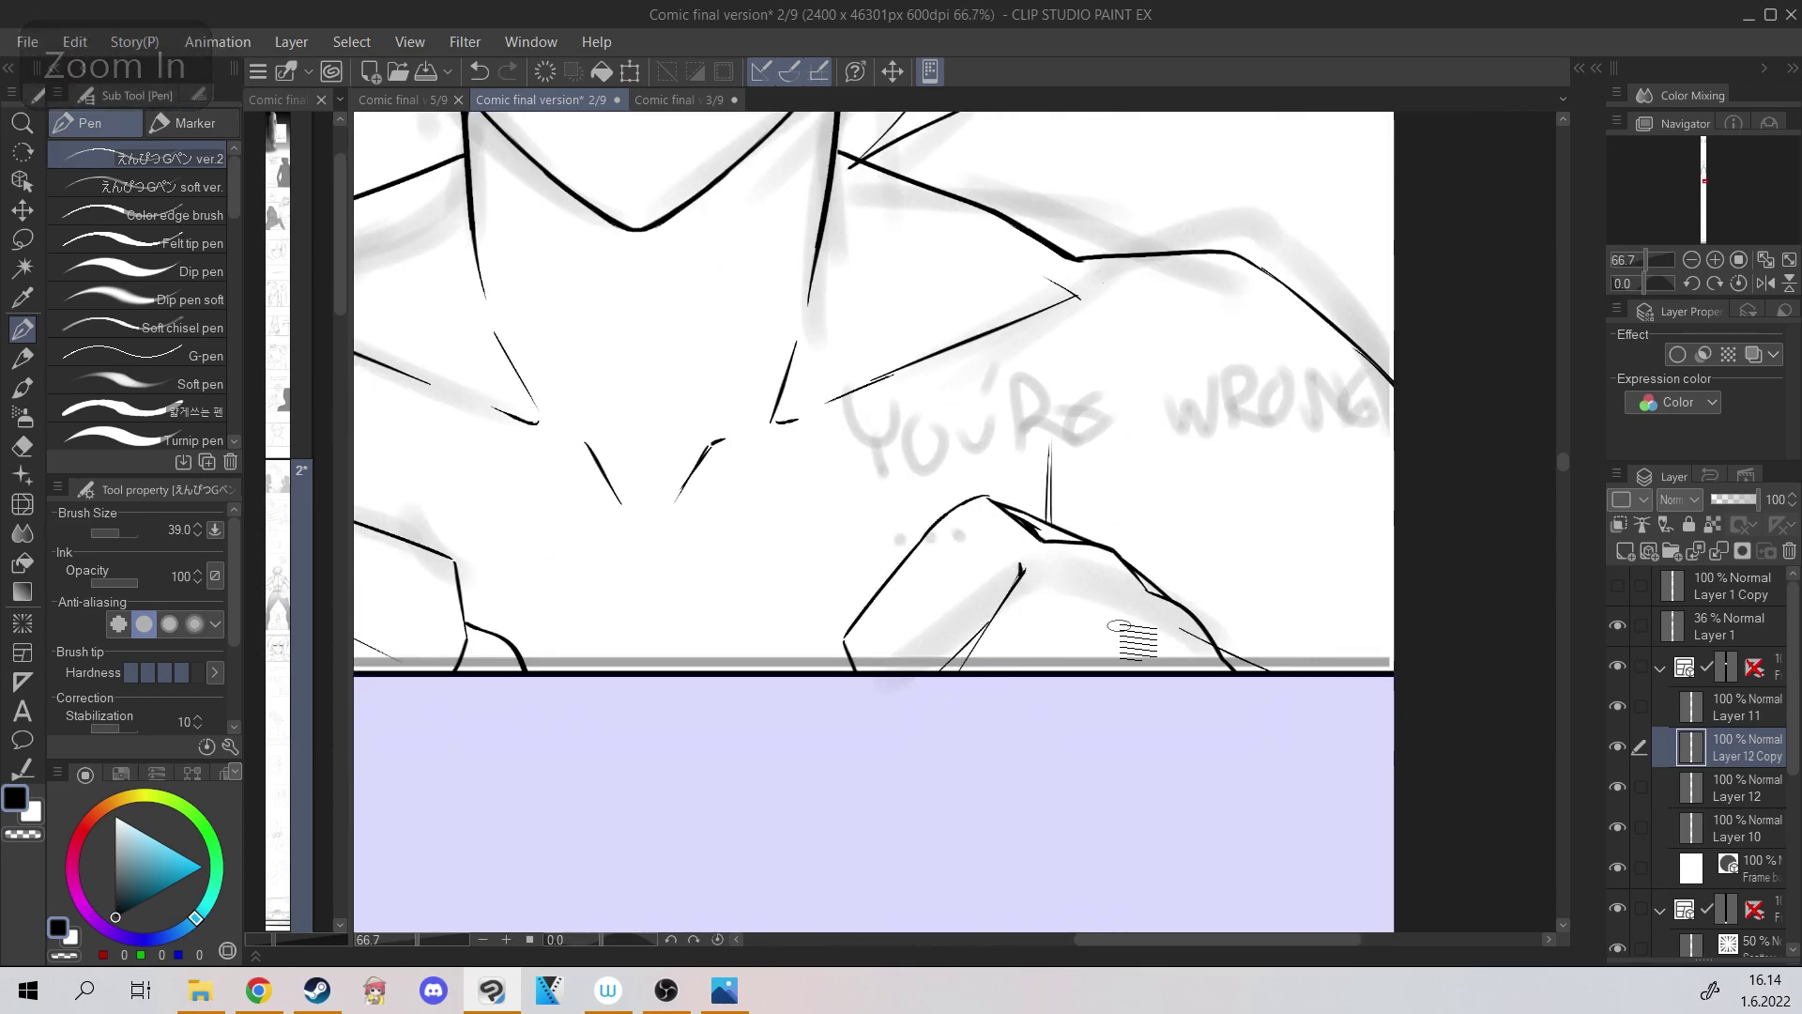
{"action": "key", "text": "ctrl+minus"}
{"action": "key", "text": "ctrl+minus"}
{"action": "key", "text": "ctrl+plus"}
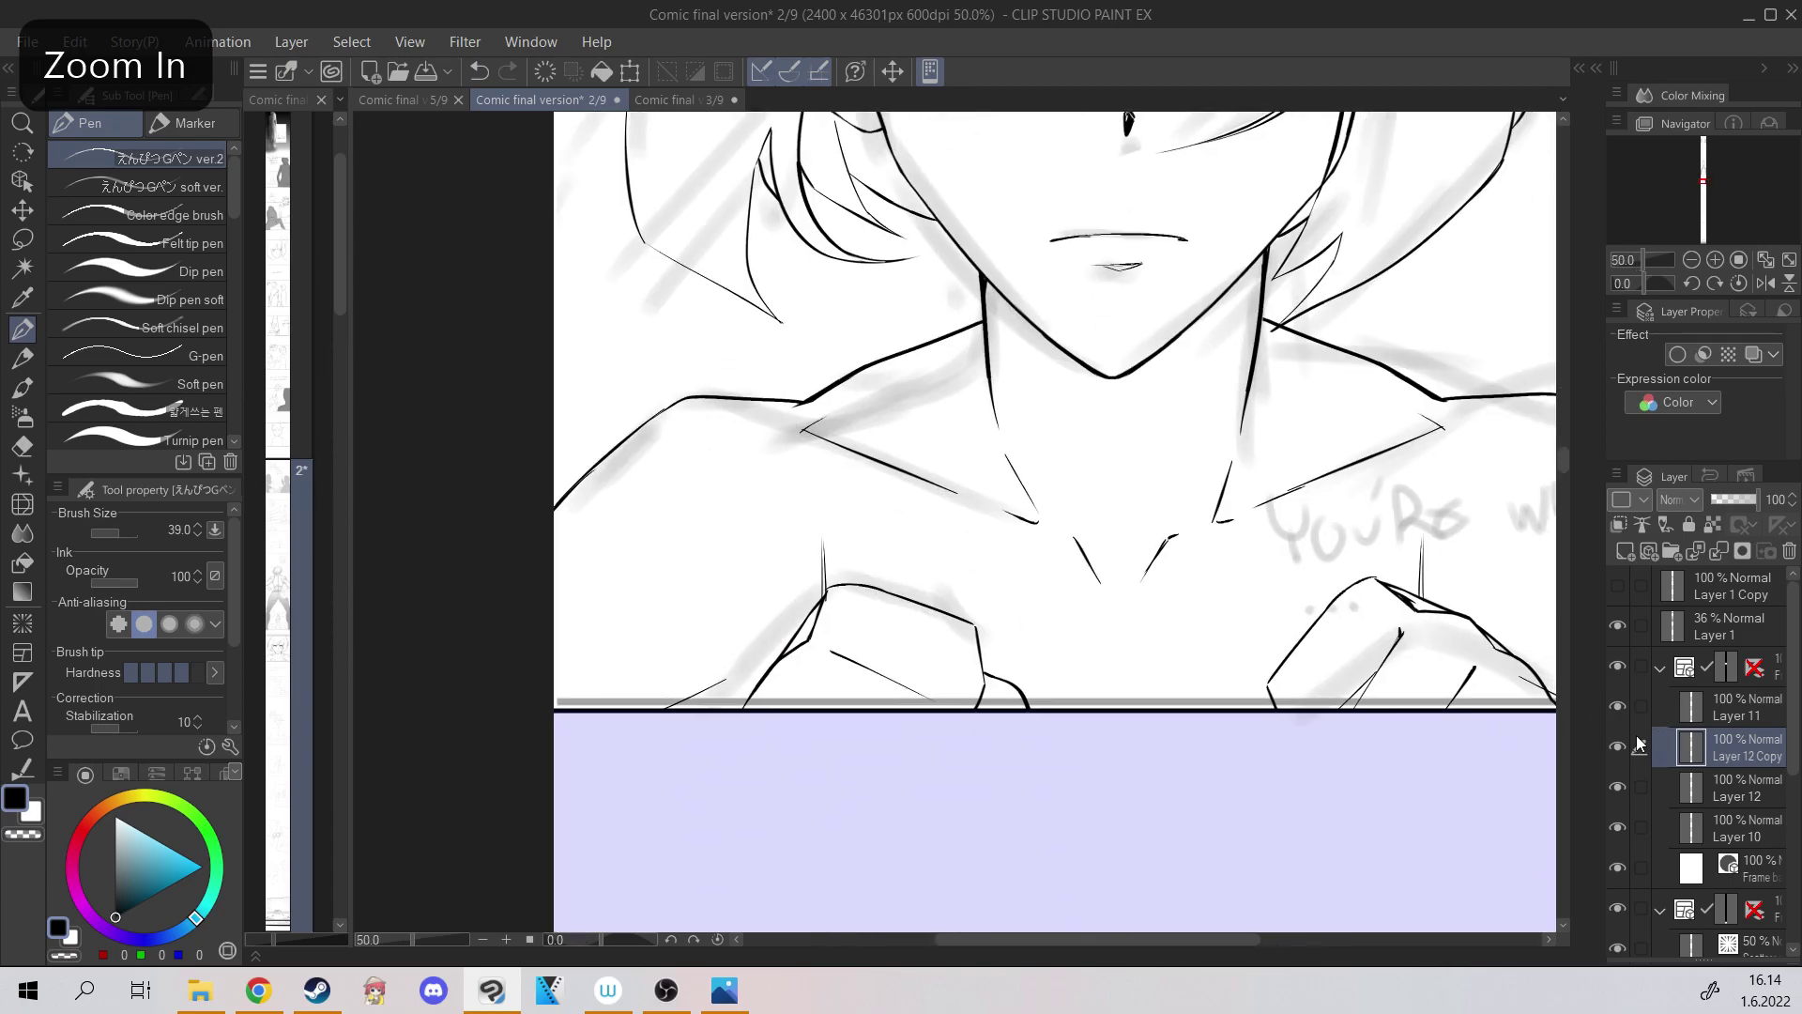
{"action": "left_click", "coordinate": [1719, 551]}
Ink the short inner lines of the left fist shape and hide the 36% sketch layer, Layer 1.
{"action": "key", "text": "ctrl+plus"}
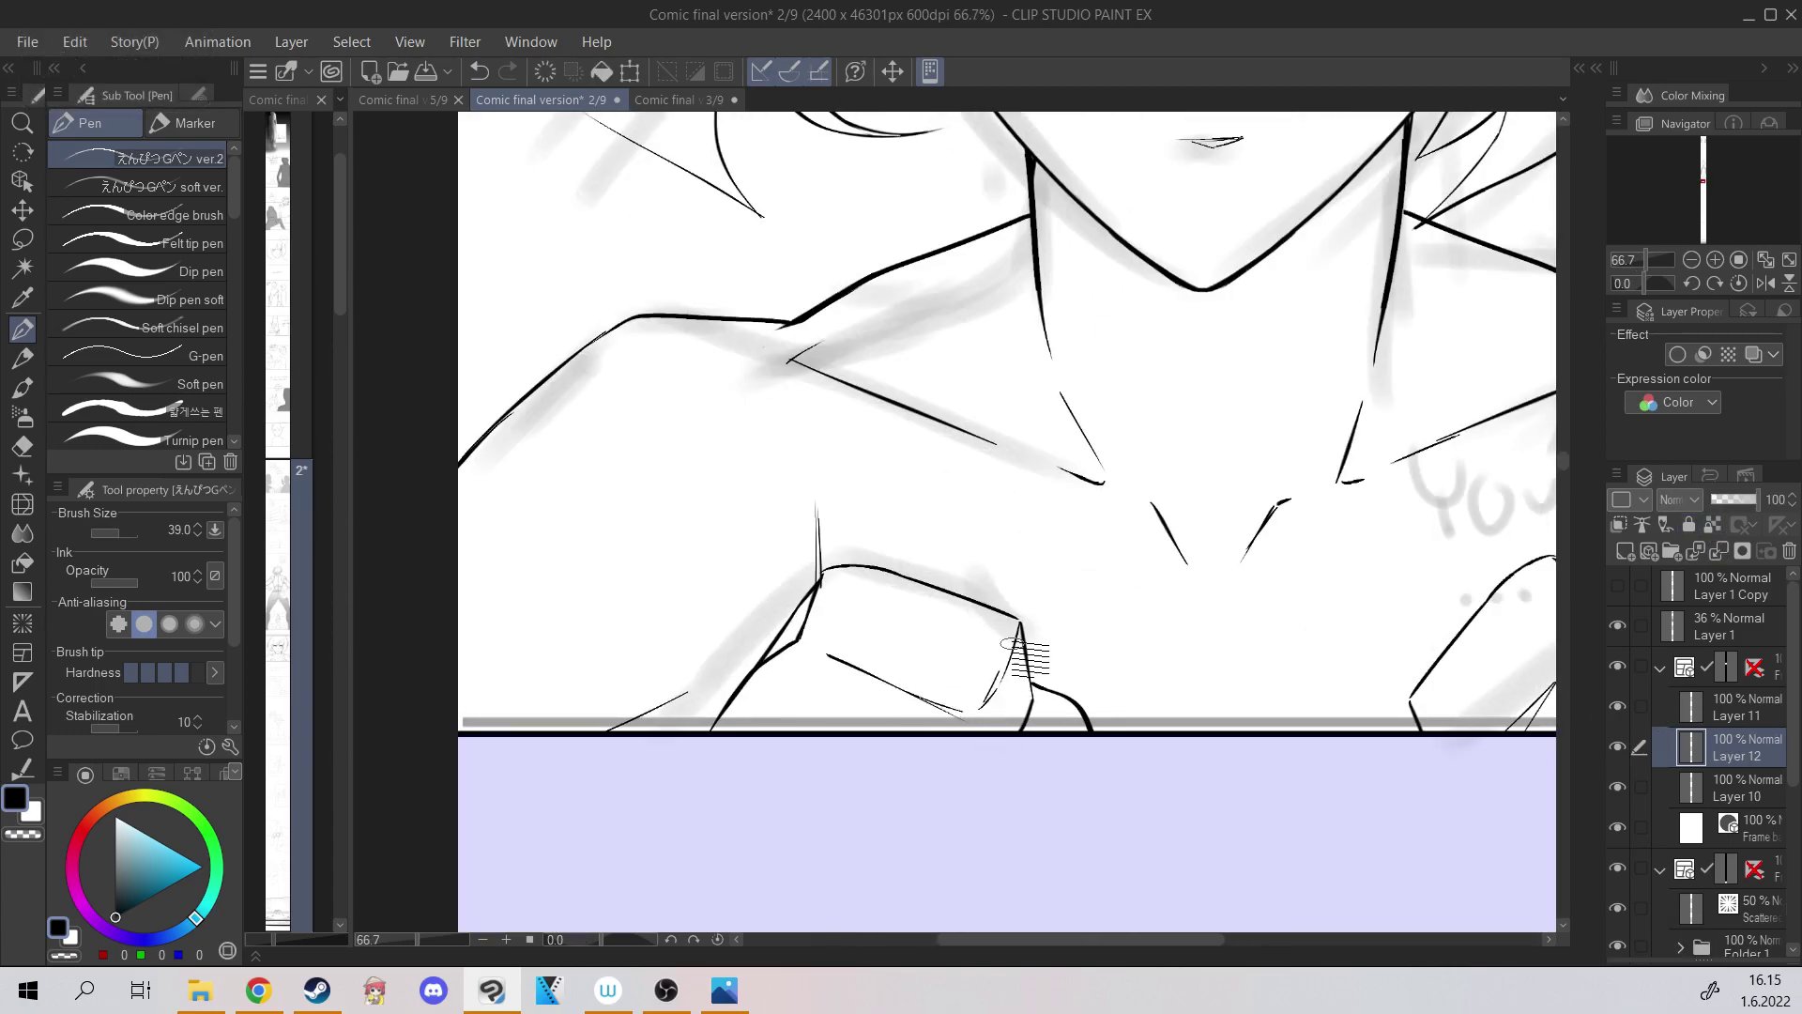
{"action": "key", "text": "ctrl+minus"}
{"action": "key", "text": "ctrl+plus"}
{"action": "key", "text": "ctrl+minus"}
{"action": "key", "text": "ctrl+minus"}
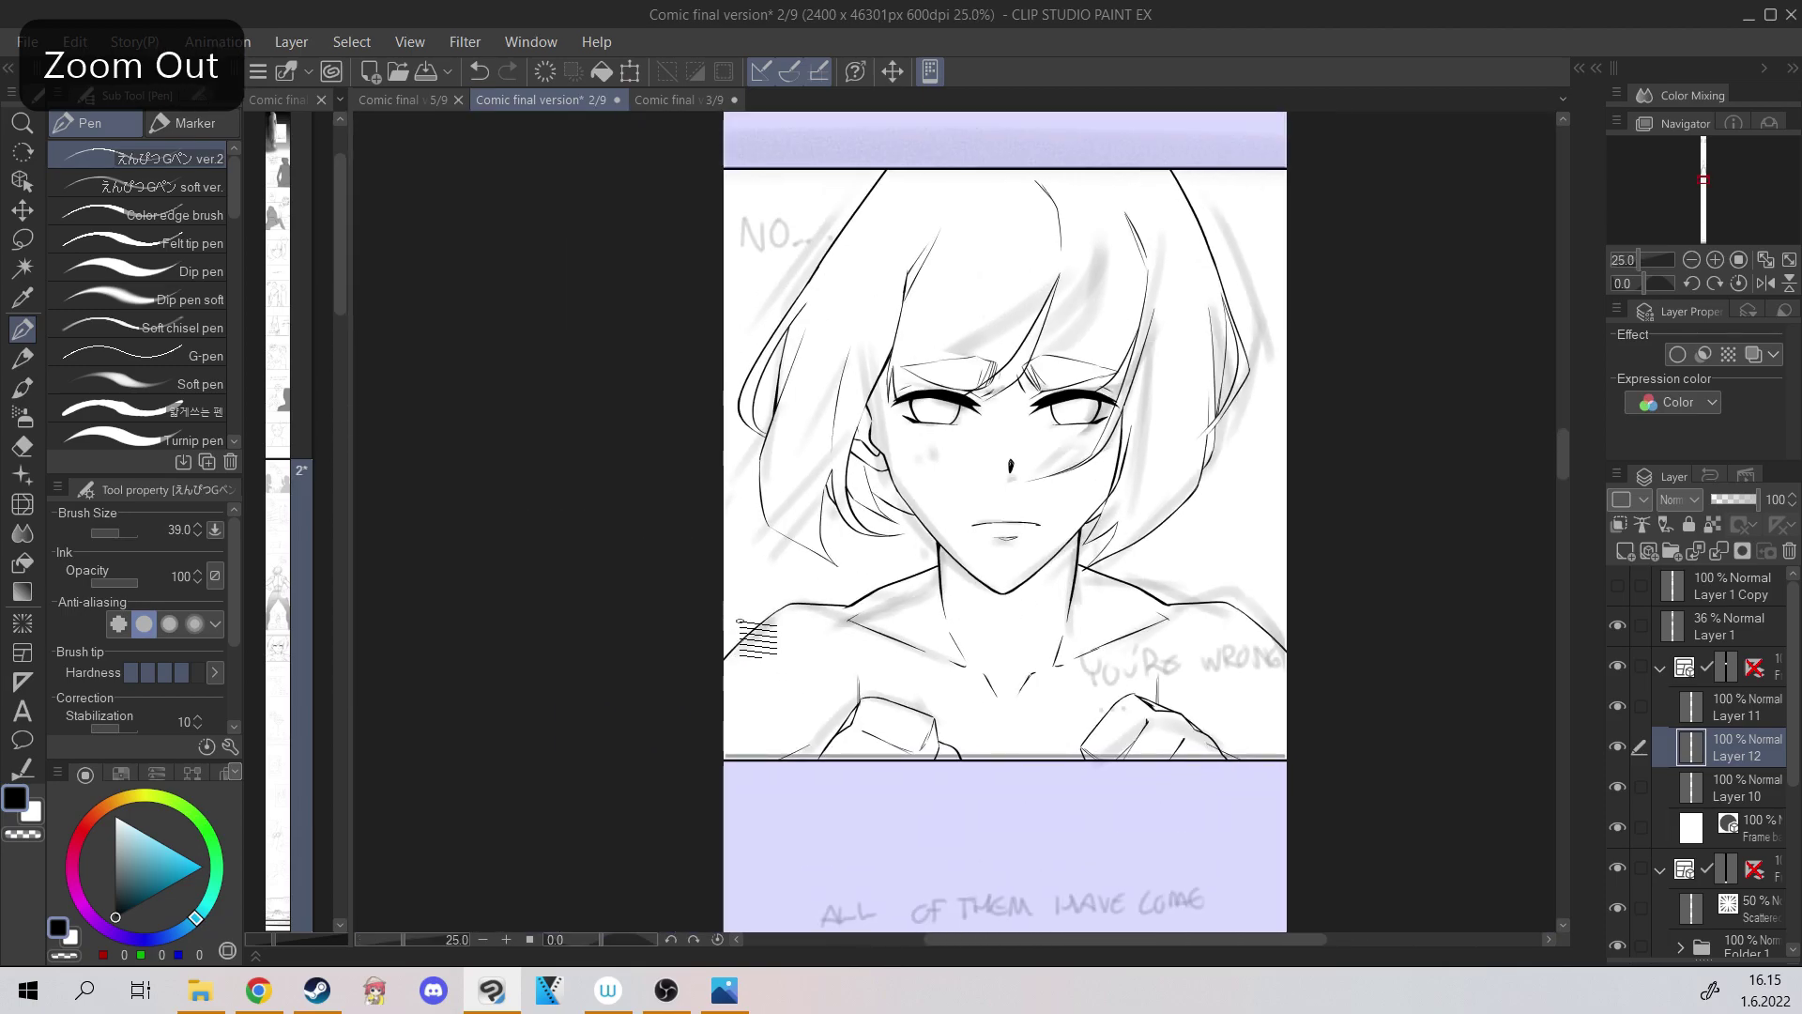
{"action": "left_click", "coordinate": [1617, 626]}
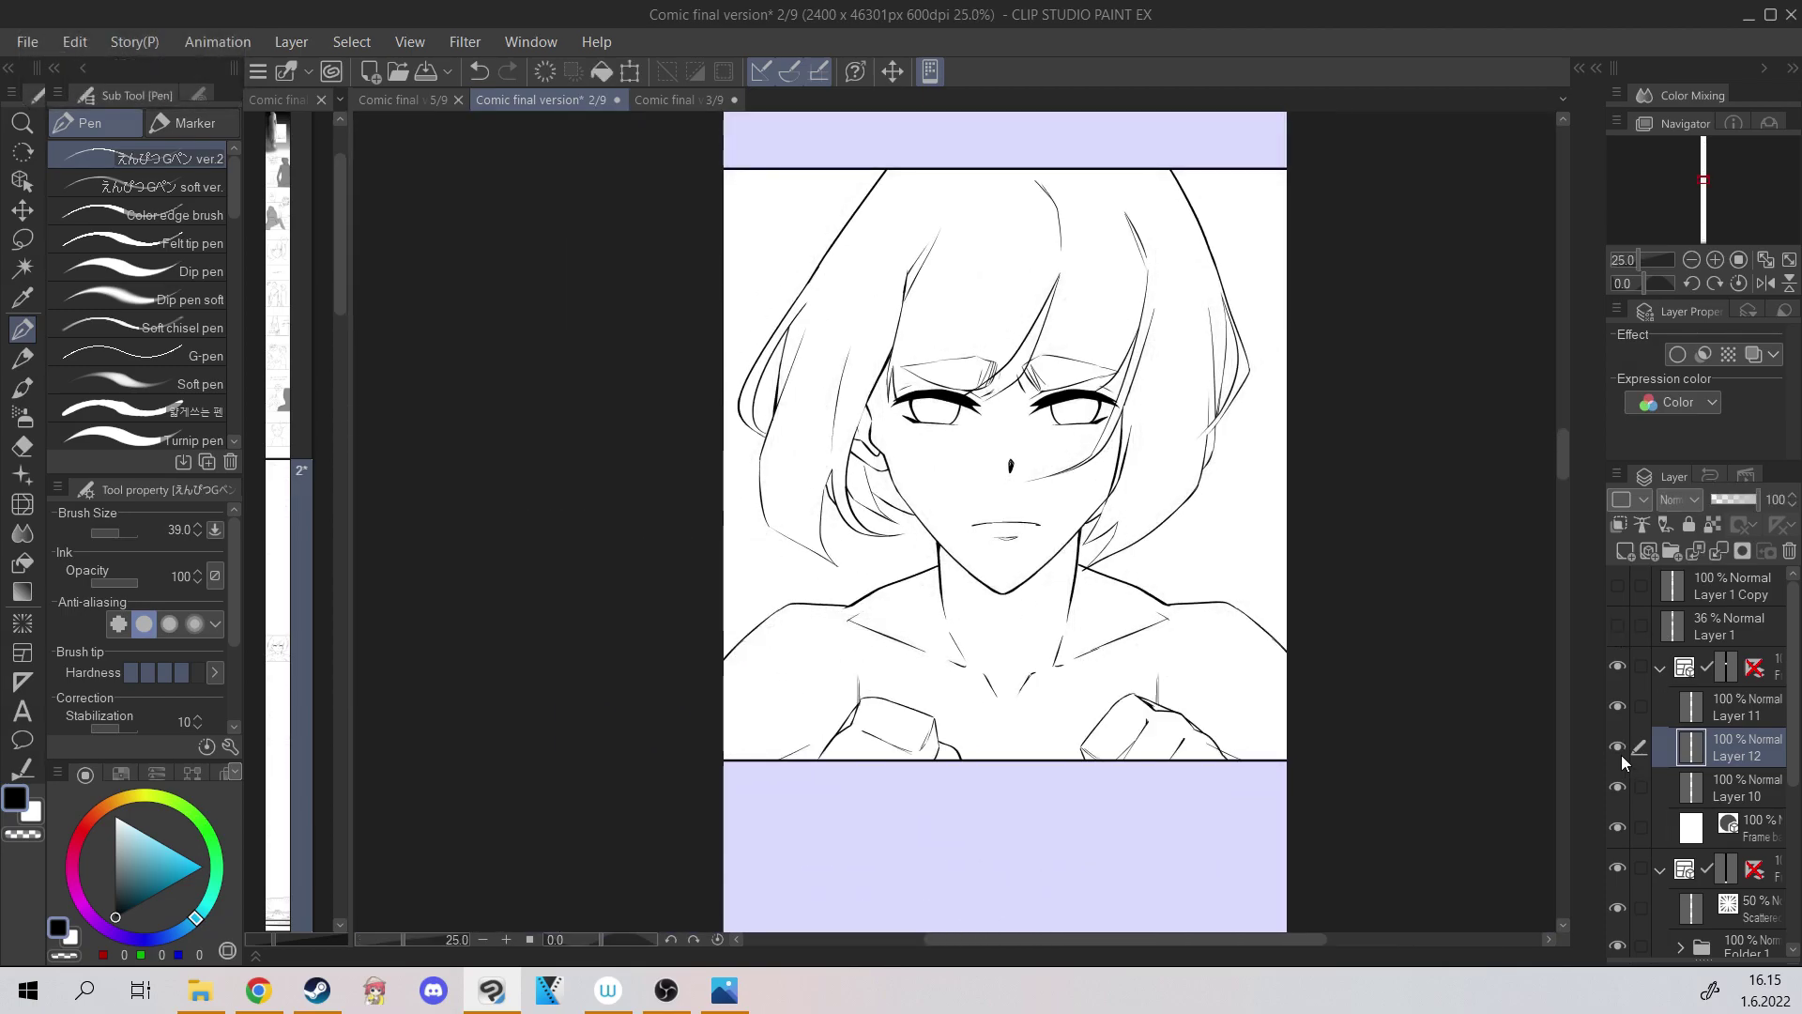
{"action": "key", "text": "m"}
{"action": "left_click_drag", "start_coordinate": [949, 809], "coordinate": [929, 819]}
{"action": "key", "text": "ctrl+t"}
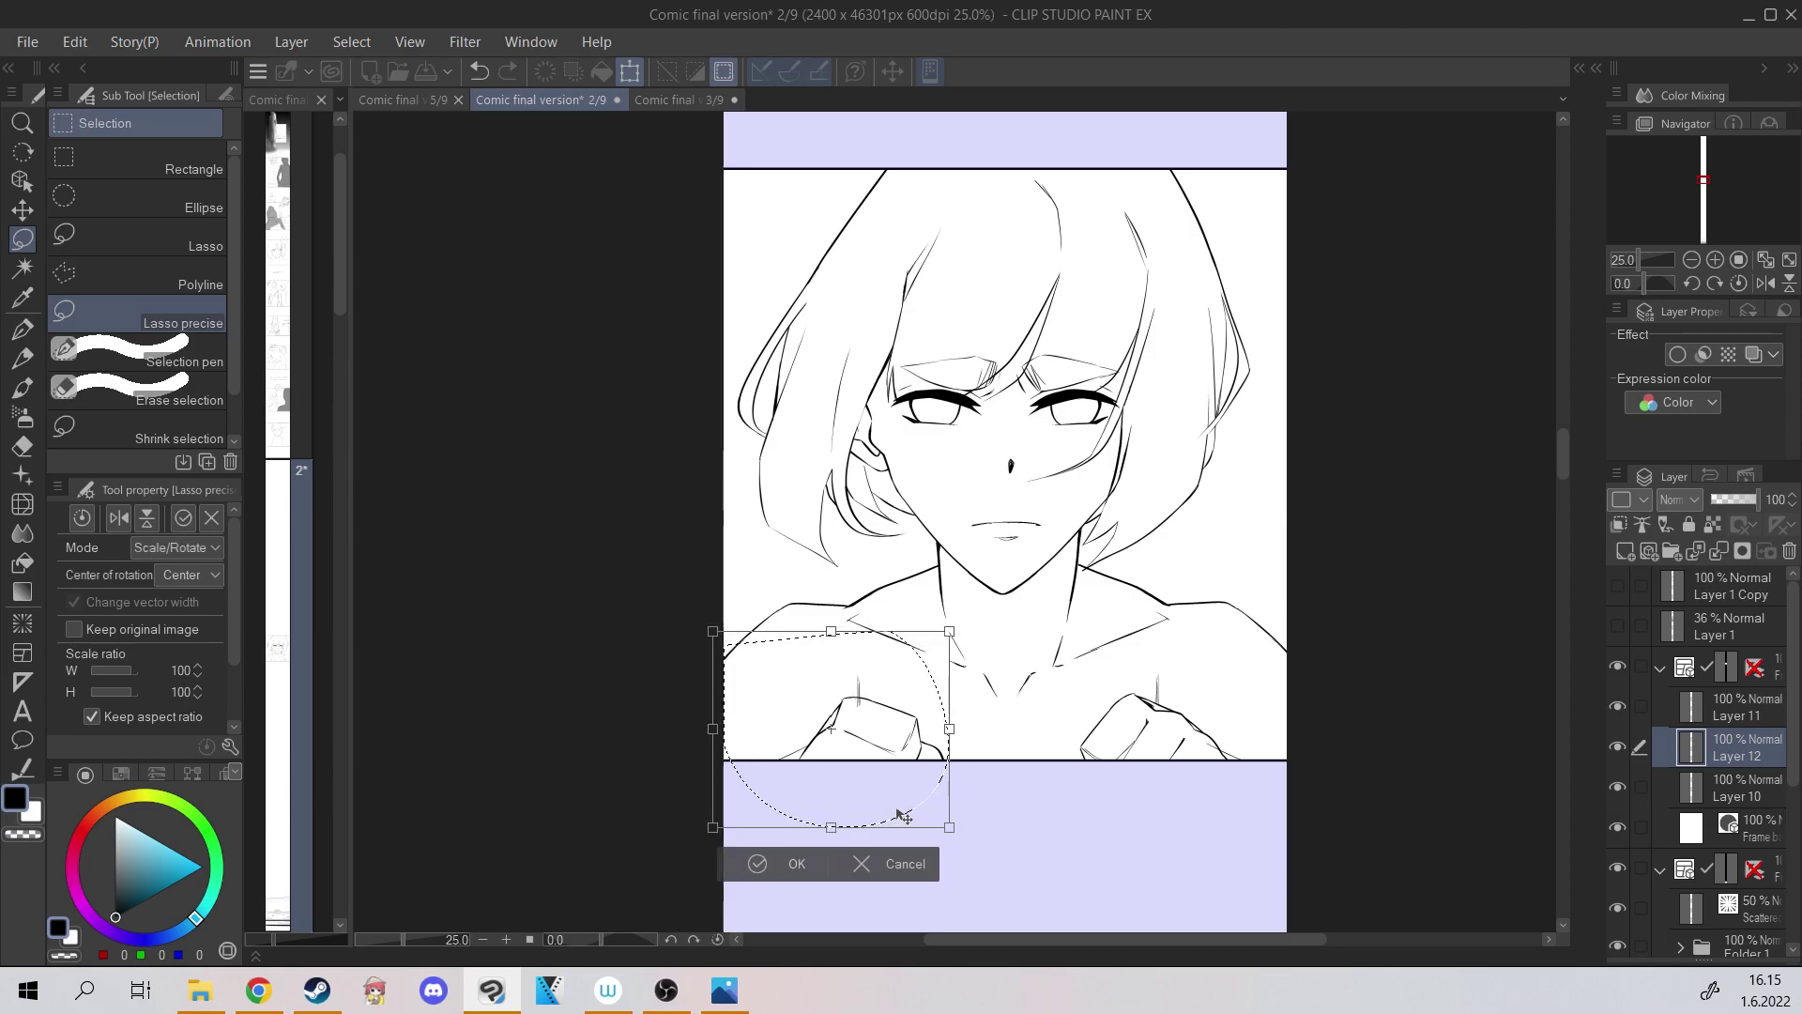
{"action": "left_click", "coordinate": [892, 864]}
{"action": "key", "text": "ctrl+d"}
Merge the fist line art on Layer 12 into Layer 10.
{"action": "left_click", "coordinate": [1758, 792]}
{"action": "scroll", "coordinate": [1219, 686], "scroll_direction": "up", "scroll_amount": 2}
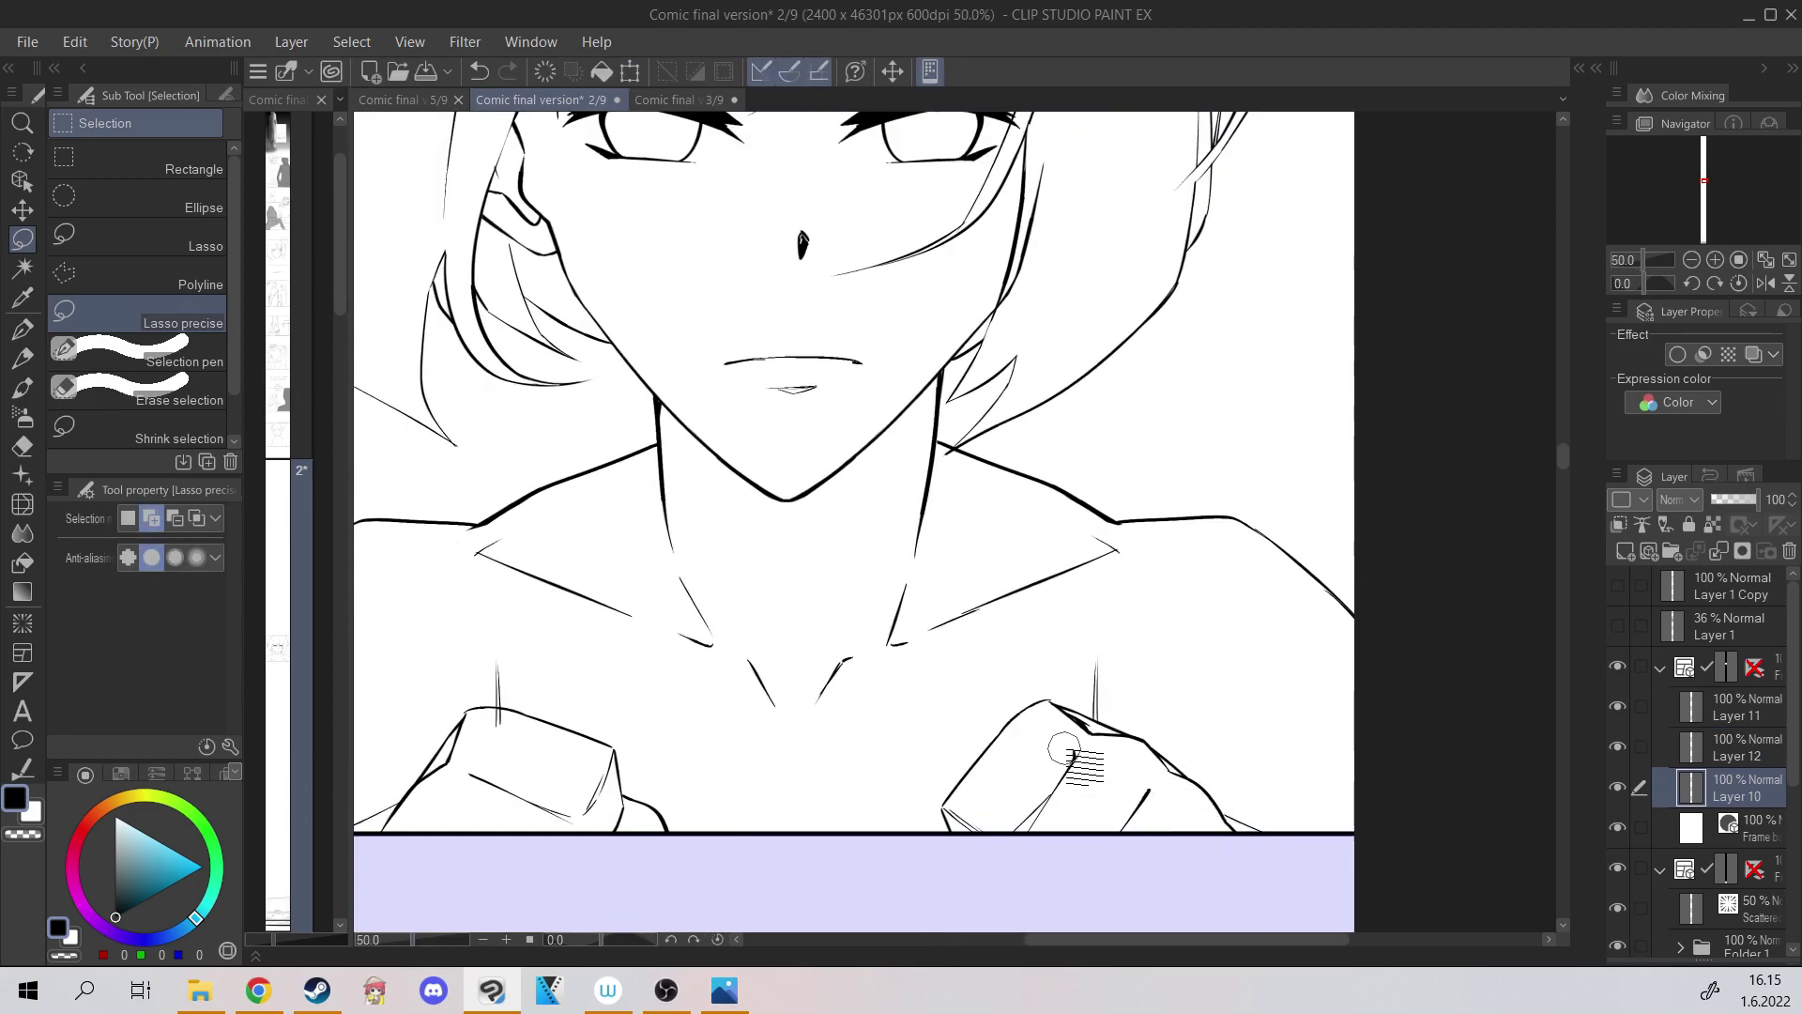
{"action": "key", "text": "ctrl+z"}
{"action": "scroll", "coordinate": [493, 673], "scroll_direction": "down", "scroll_amount": 1}
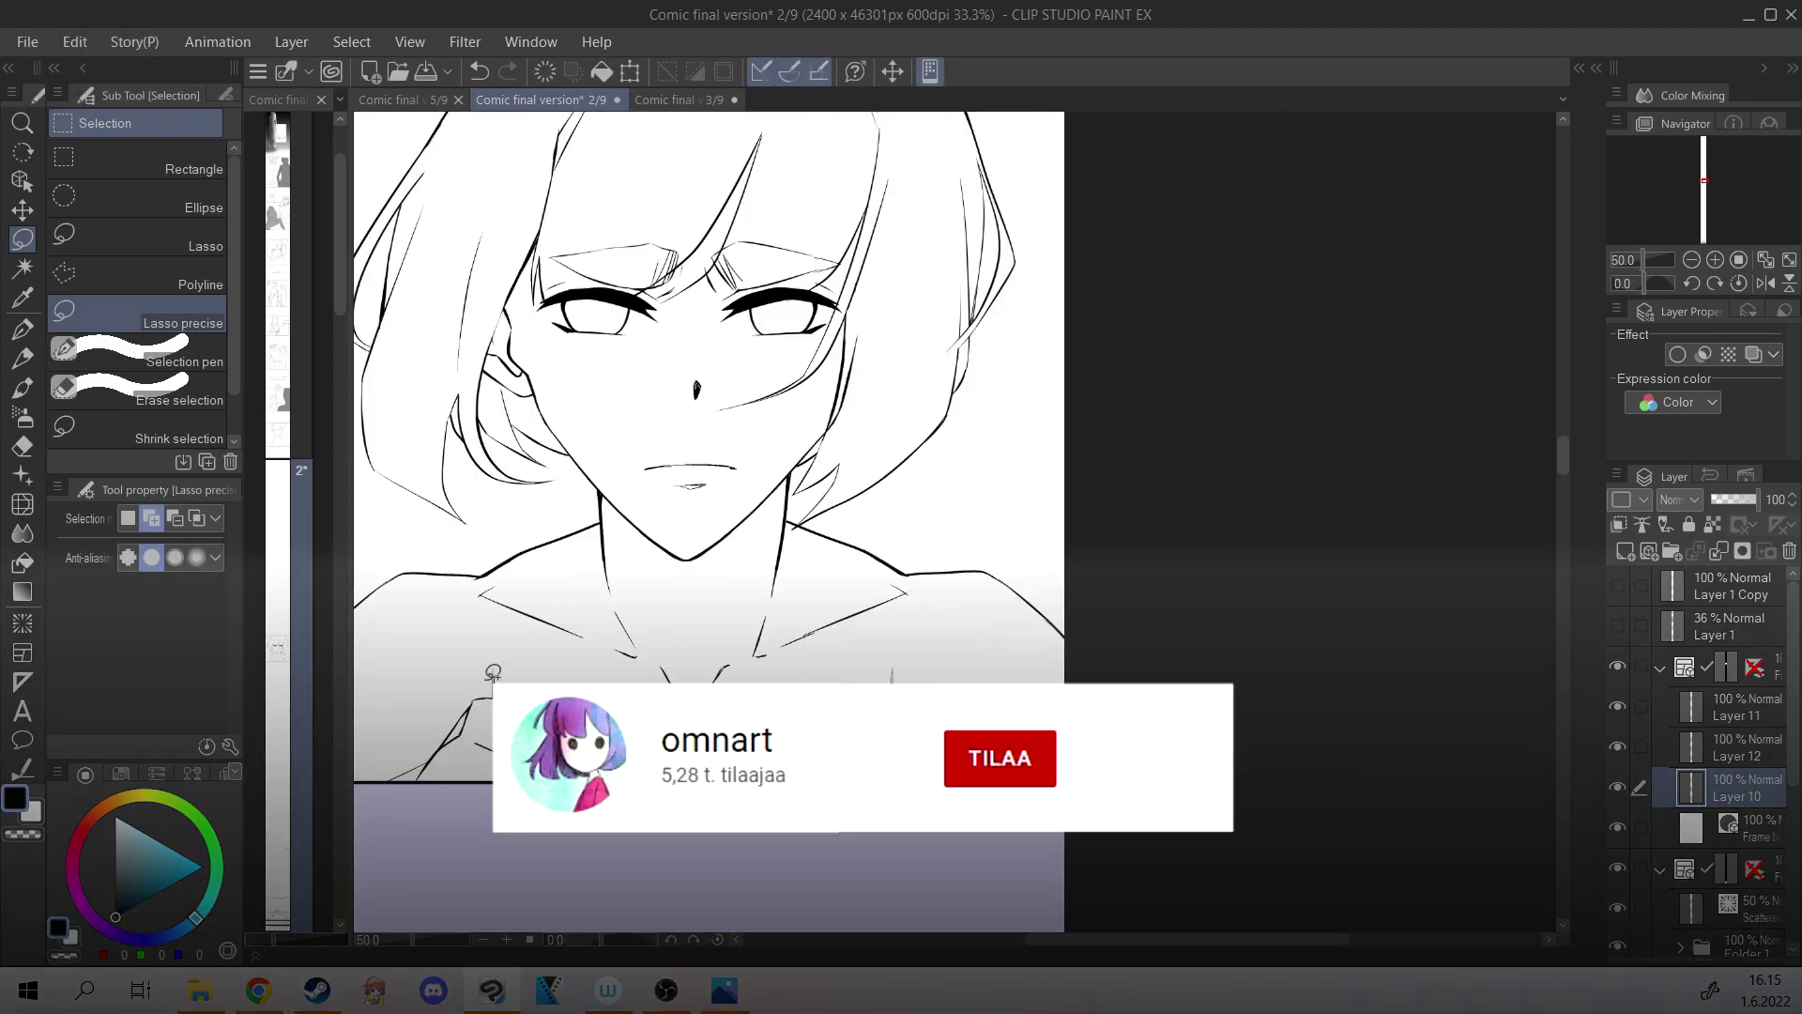
{"action": "scroll", "coordinate": [925, 503], "scroll_direction": "up", "scroll_amount": 2}
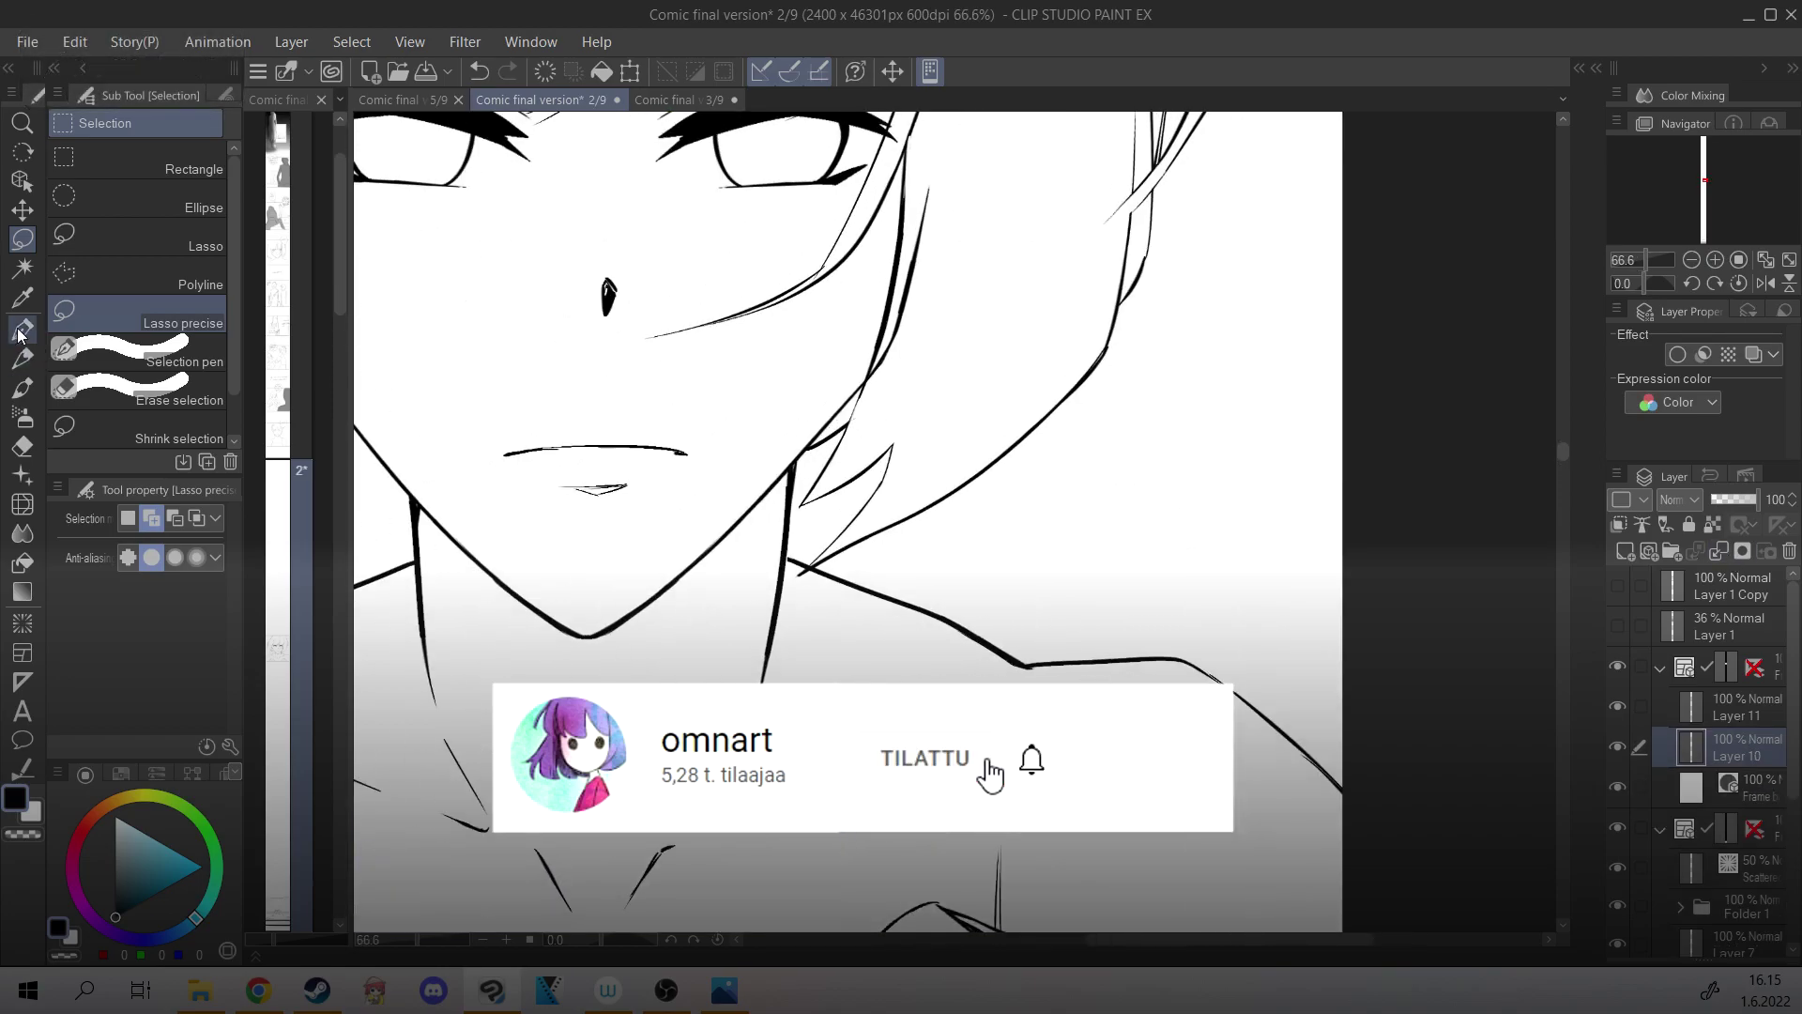
Clean up the hair tips beside the neck on Layer 11 using the pen with transparent color.
{"action": "left_click", "coordinate": [19, 335]}
{"action": "left_click", "coordinate": [1733, 708]}
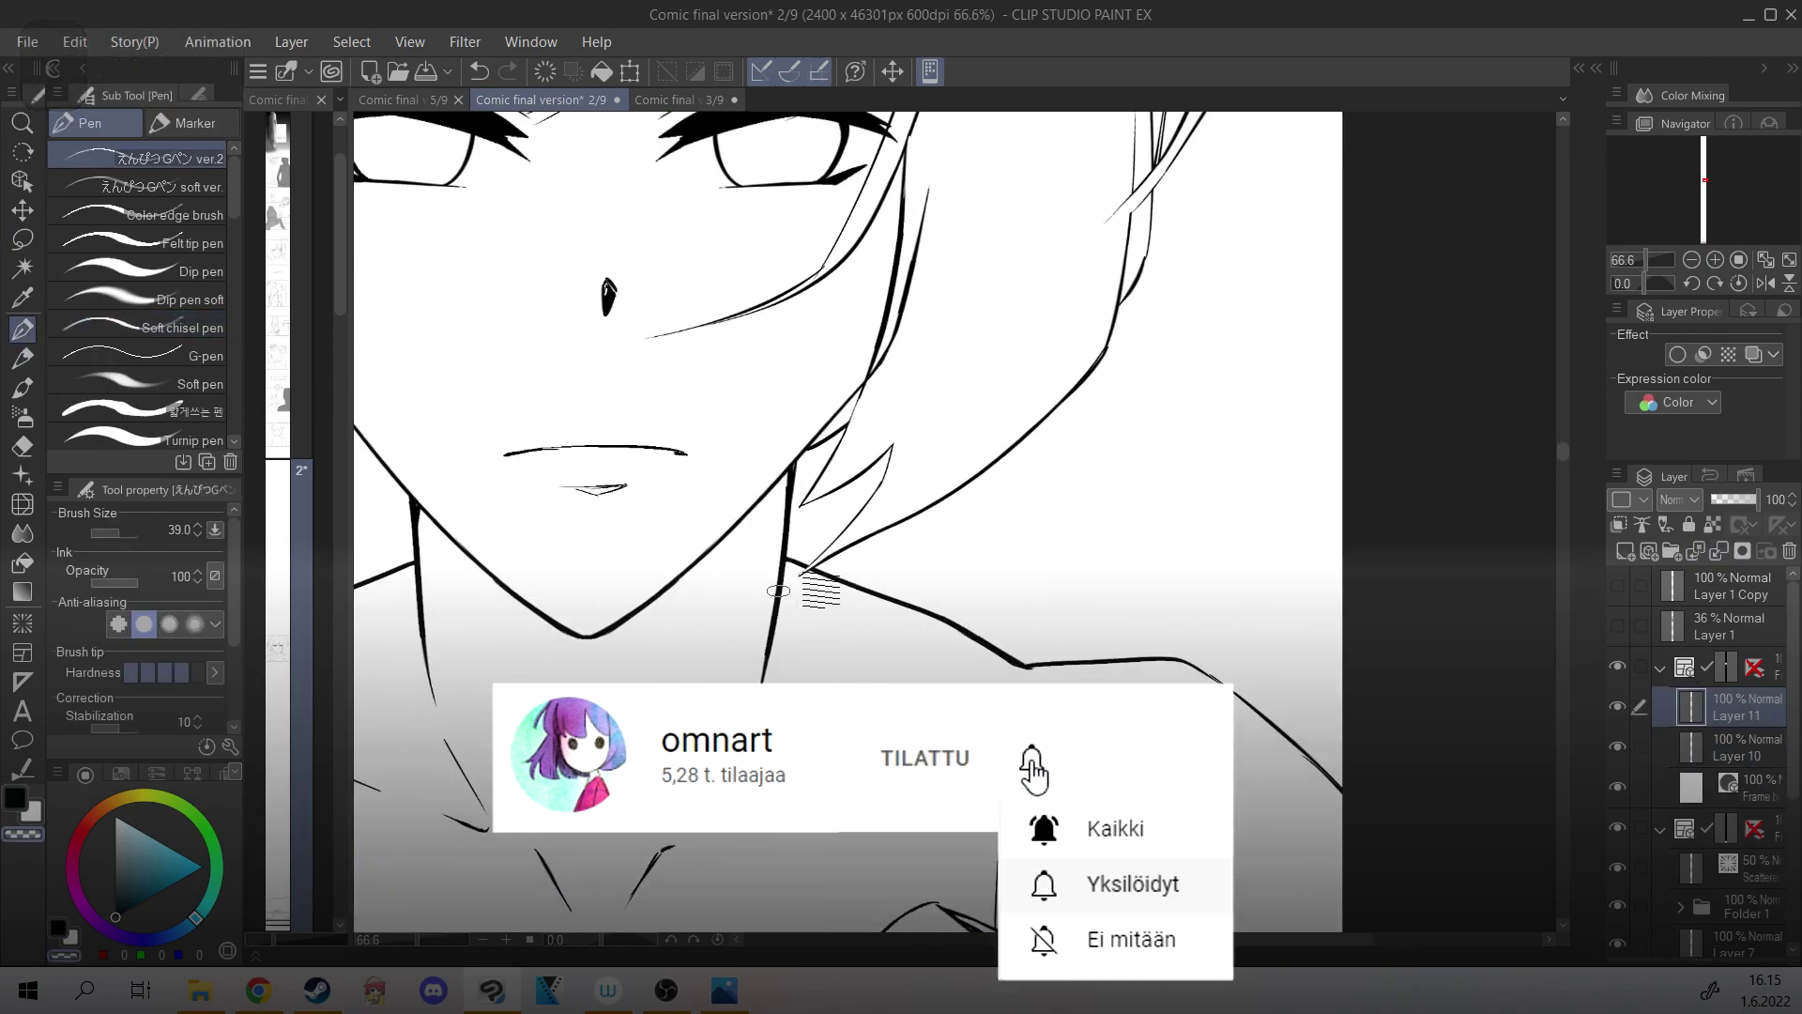
{"action": "key", "text": "c"}
{"action": "scroll", "coordinate": [797, 422], "scroll_direction": "down", "scroll_amount": 3}
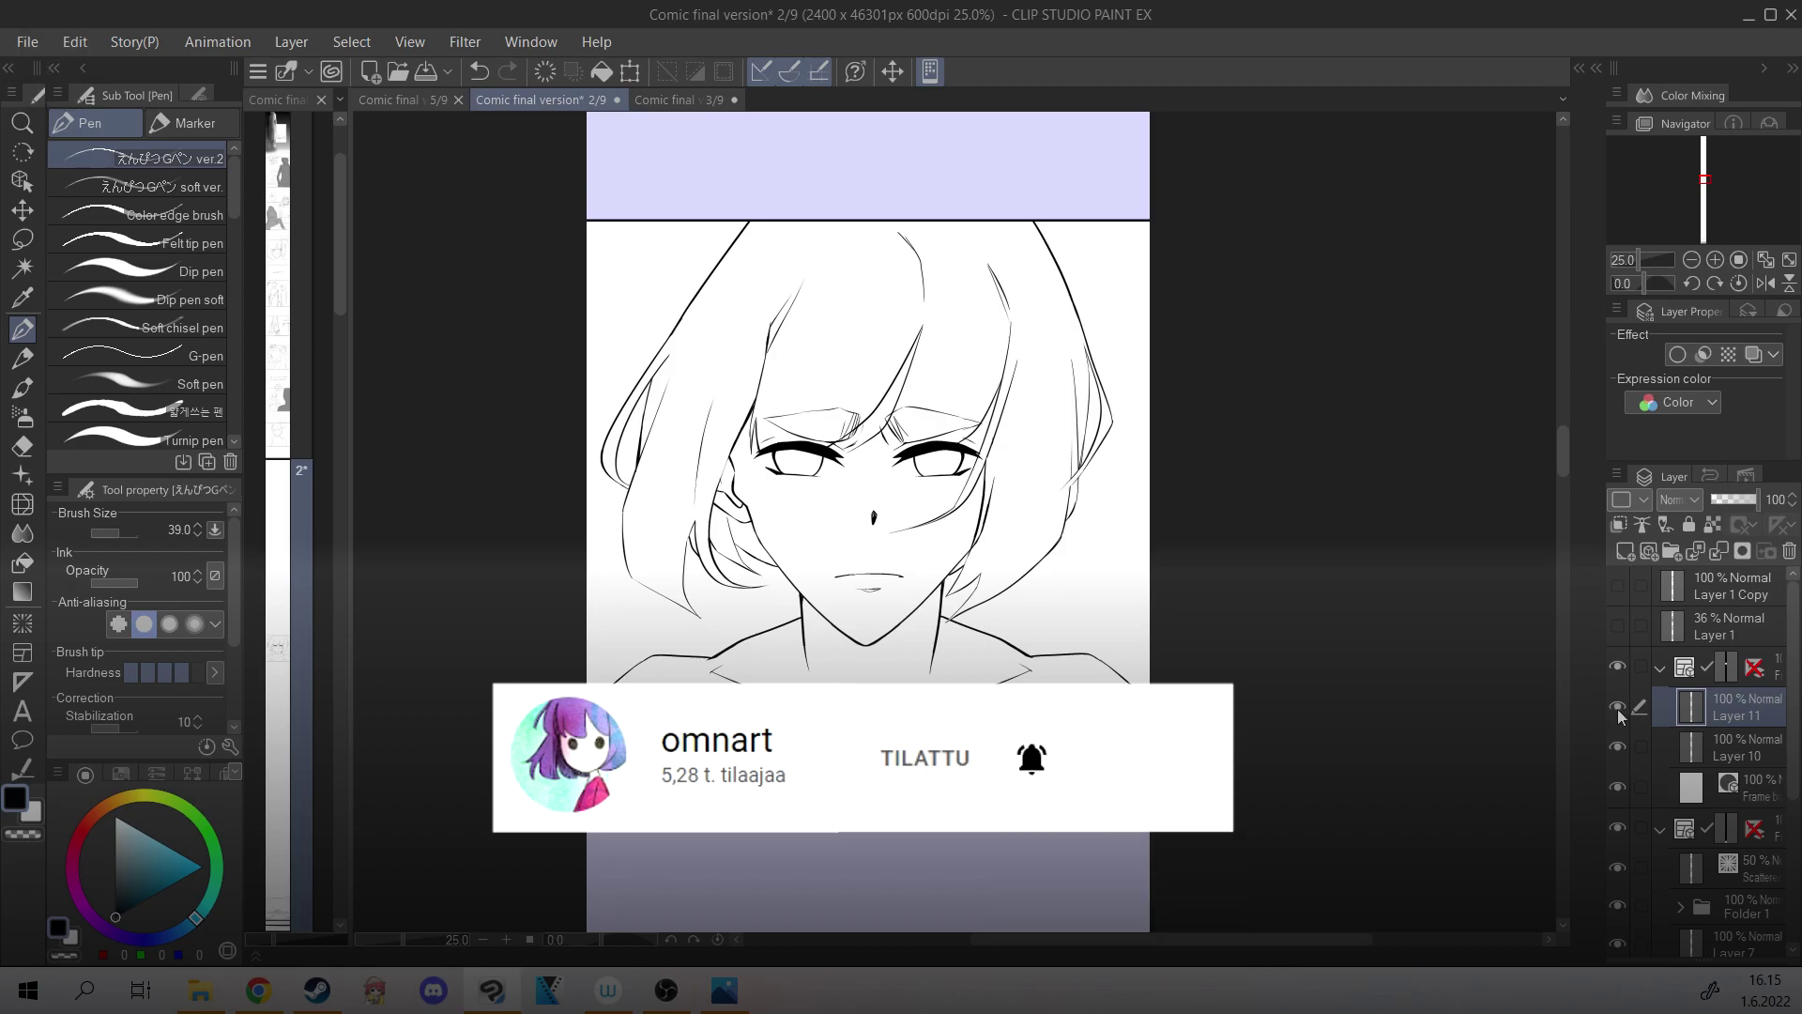
Add a new layer above Layer 10 and ink the left tank-top strap from the shoulder down to the fist.
{"action": "left_click", "coordinate": [1697, 758]}
{"action": "left_click", "coordinate": [1627, 551]}
{"action": "scroll", "coordinate": [732, 779], "scroll_direction": "up", "scroll_amount": 2}
{"action": "mouse_move", "coordinate": [709, 482]}
{"action": "left_mouse_down"}
{"action": "mouse_move", "coordinate": [701, 638]}
{"action": "mouse_move", "coordinate": [698, 607]}
{"action": "left_mouse_up"}
{"action": "key", "text": "ctrl+z"}
{"action": "mouse_move", "coordinate": [640, 741]}
{"action": "left_mouse_down"}
{"action": "mouse_move", "coordinate": [714, 472]}
{"action": "mouse_move", "coordinate": [781, 605]}
{"action": "left_mouse_up"}
{"action": "left_click_drag", "start_coordinate": [792, 434], "coordinate": [780, 707]}
{"action": "key", "text": "ctrl+z"}
Ink the two edges of the right tank-top strap from the shoulder down to the fist, redoing unsatisfactory strokes.
{"action": "left_click_drag", "start_coordinate": [723, 364], "coordinate": [549, 329]}
{"action": "key", "text": "ctrl+z"}
{"action": "mouse_move", "coordinate": [1155, 443]}
{"action": "left_mouse_down"}
{"action": "mouse_move", "coordinate": [1228, 715]}
{"action": "mouse_move", "coordinate": [1189, 662]}
{"action": "mouse_move", "coordinate": [1149, 460]}
{"action": "left_mouse_up"}
{"action": "key", "text": "ctrl+z"}
{"action": "left_click_drag", "start_coordinate": [1068, 398], "coordinate": [1101, 619]}
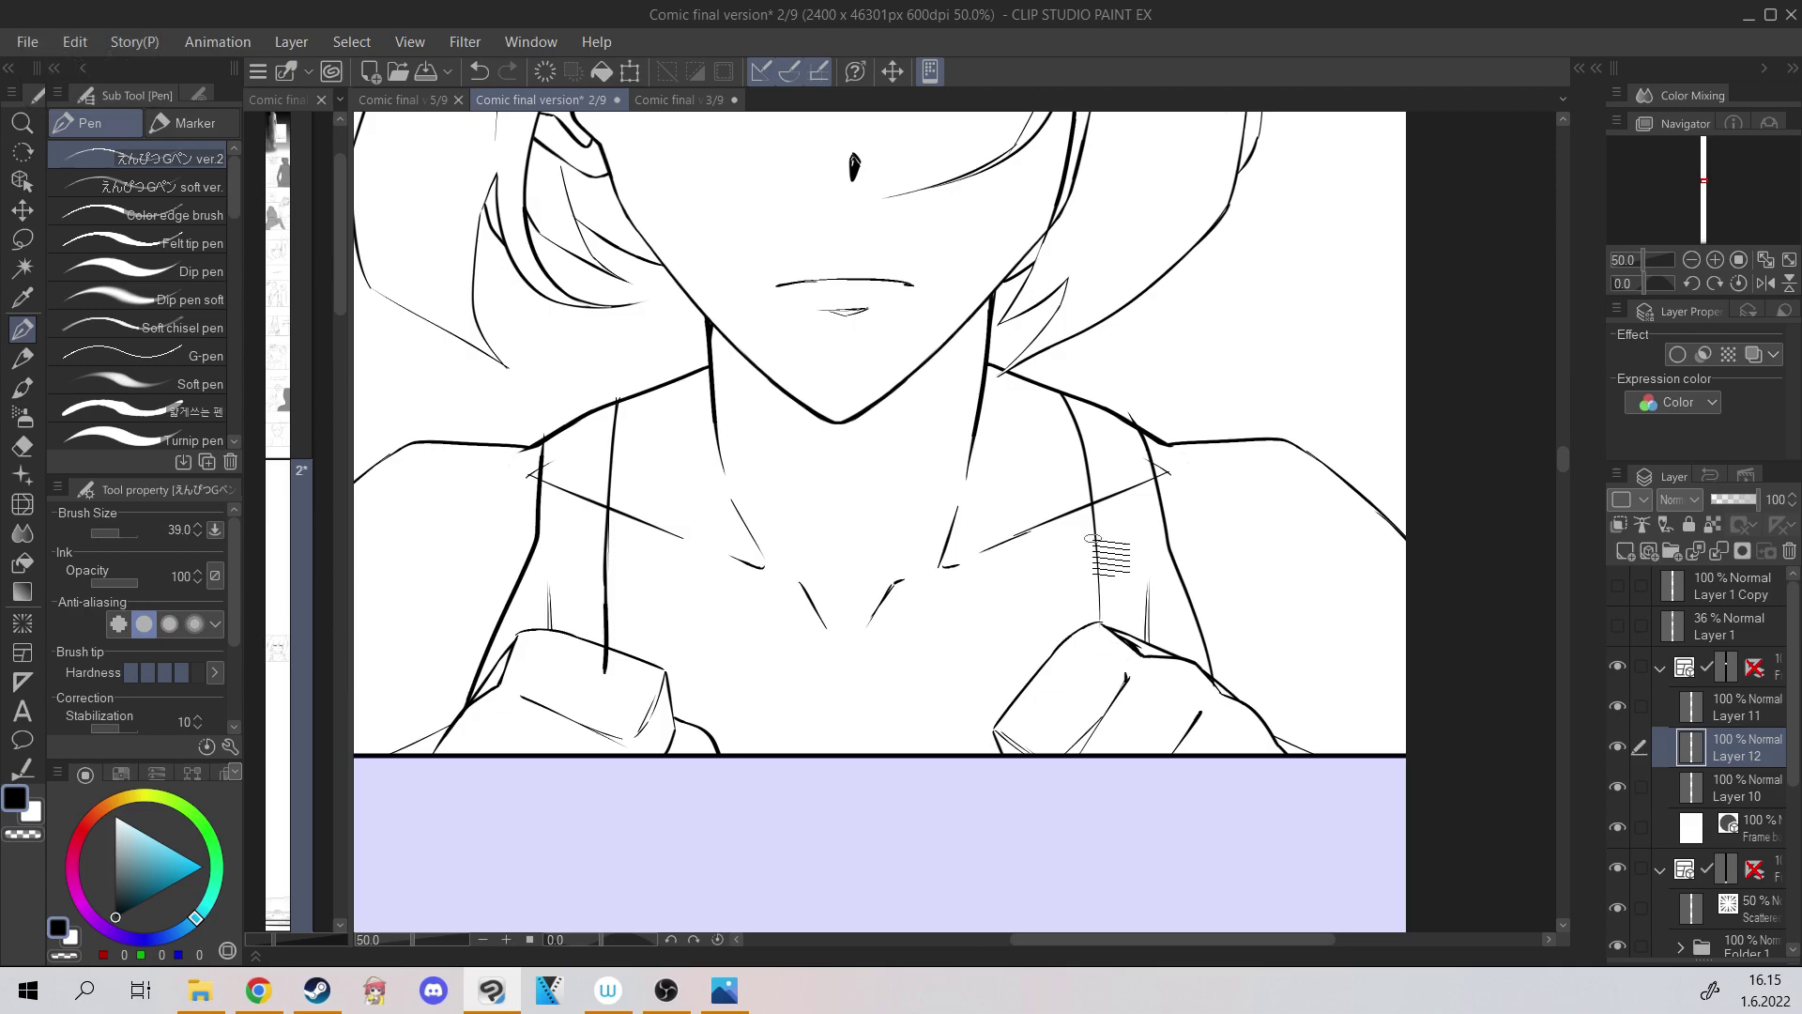
{"action": "mouse_move", "coordinate": [416, 323]}
{"action": "left_mouse_down"}
{"action": "mouse_move", "coordinate": [680, 366]}
{"action": "mouse_move", "coordinate": [551, 343]}
{"action": "left_mouse_up"}
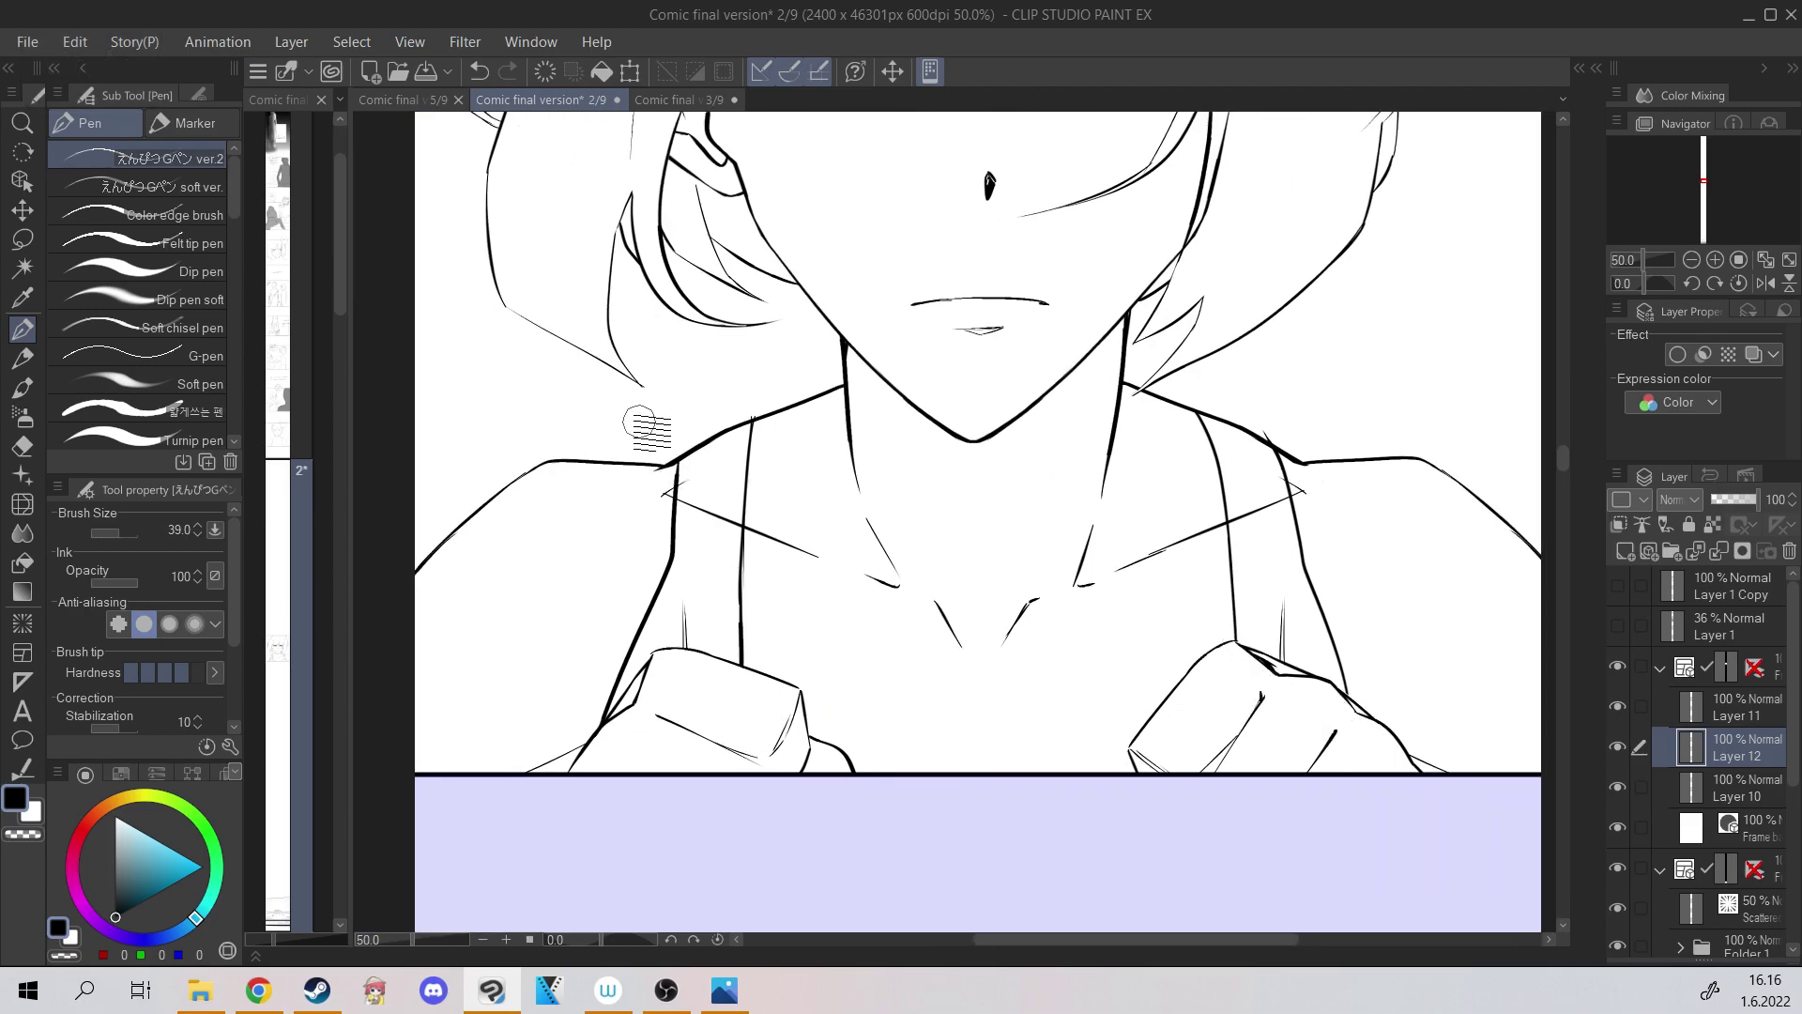
On Layer 10, erase the shoulder, collarbone and stray vertical lines that run inside both straps.
{"action": "scroll", "coordinate": [735, 383], "scroll_direction": "down", "scroll_amount": 1}
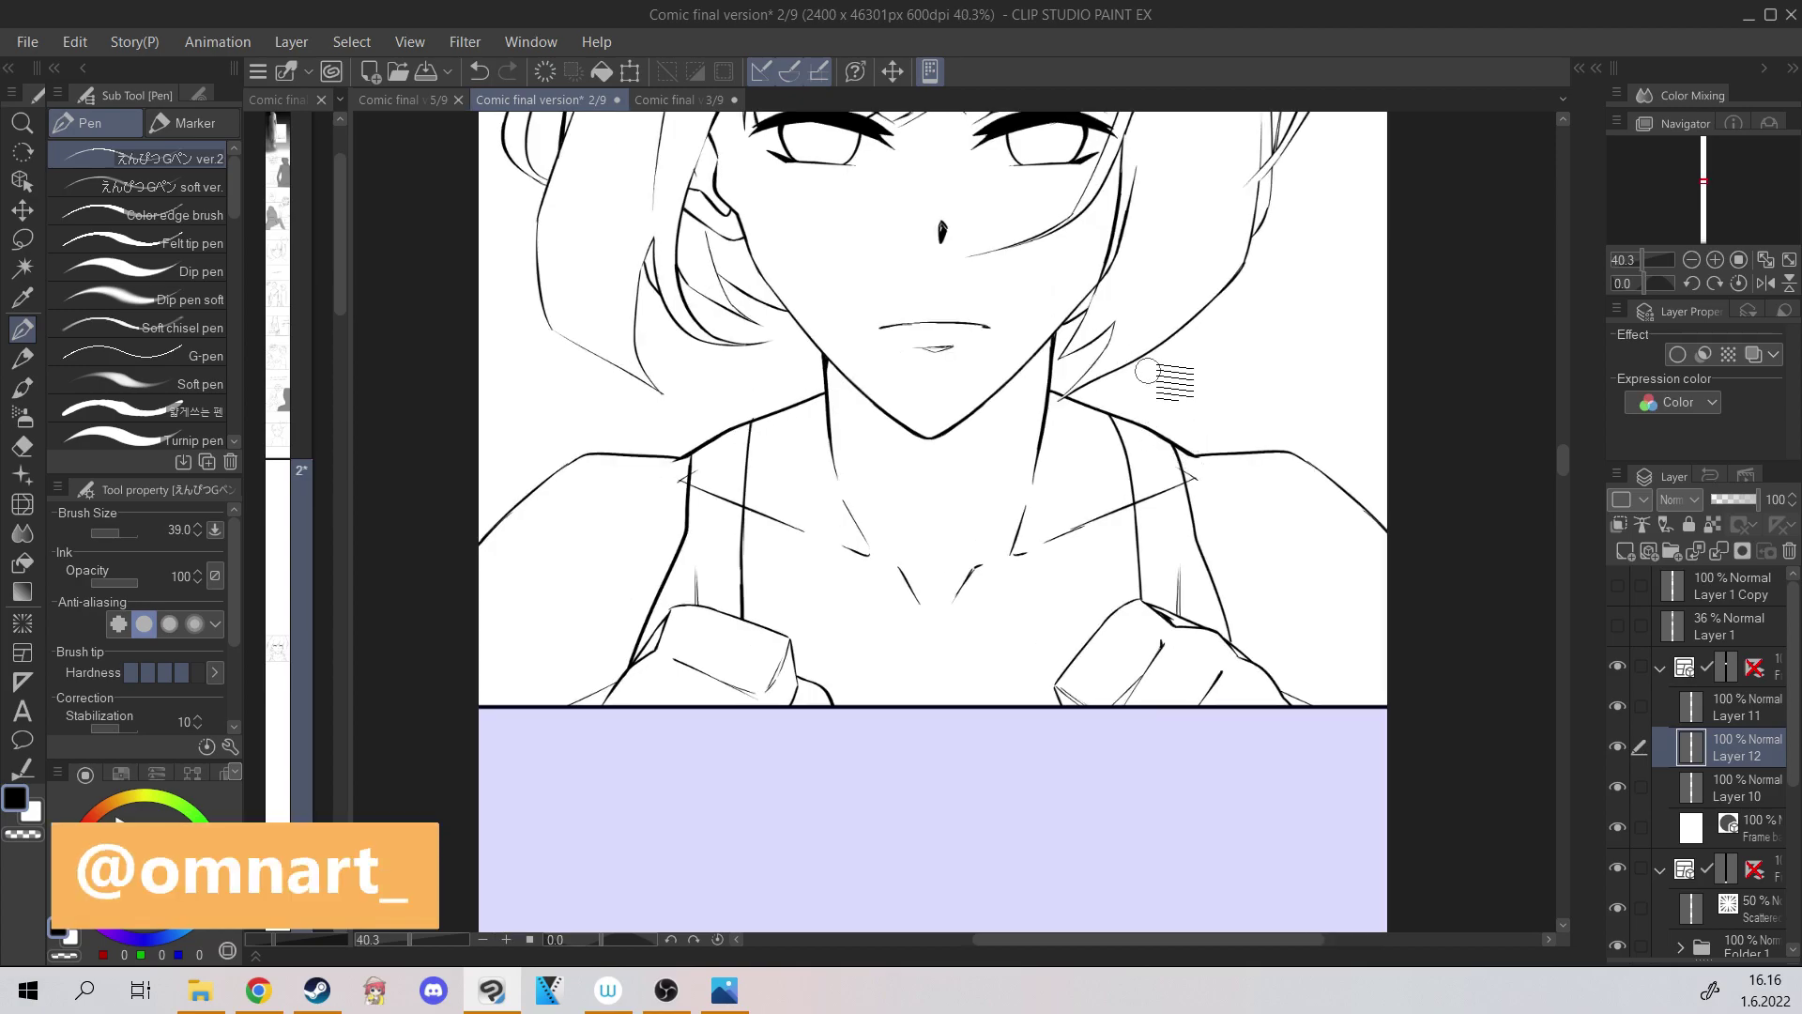
{"action": "left_click", "coordinate": [1764, 779]}
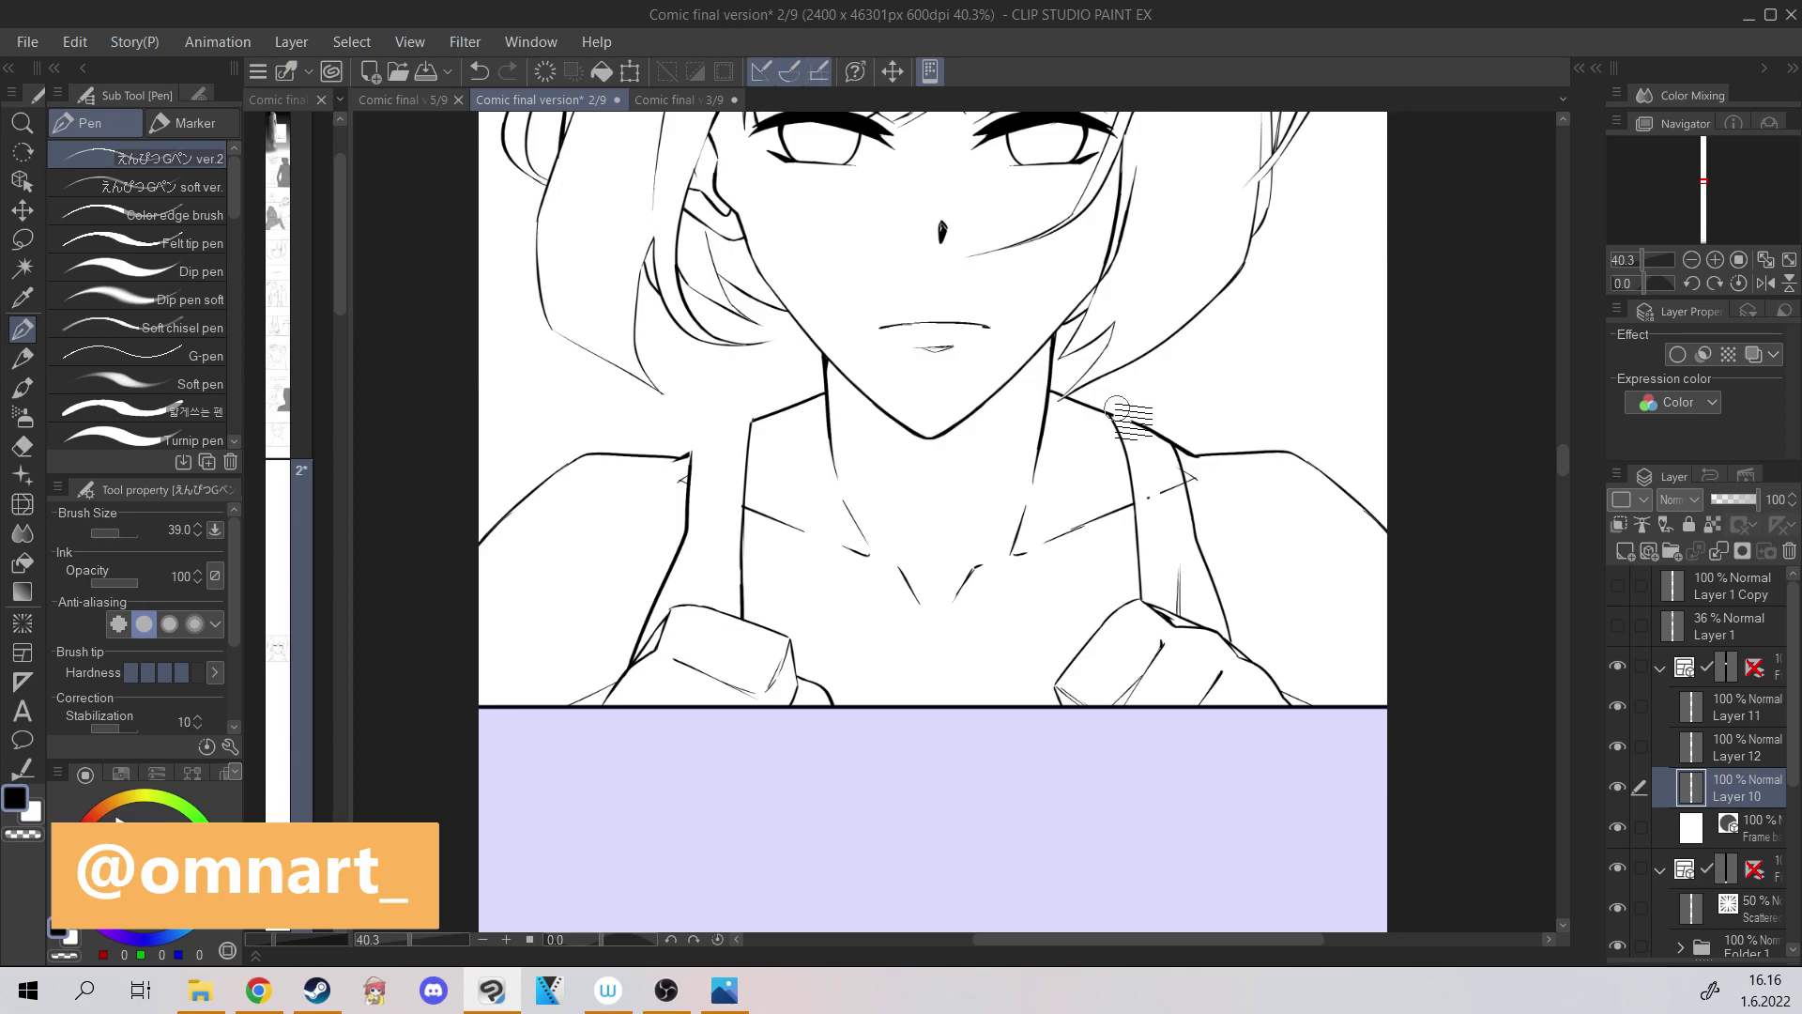
{"action": "key", "text": "ctrl+z"}
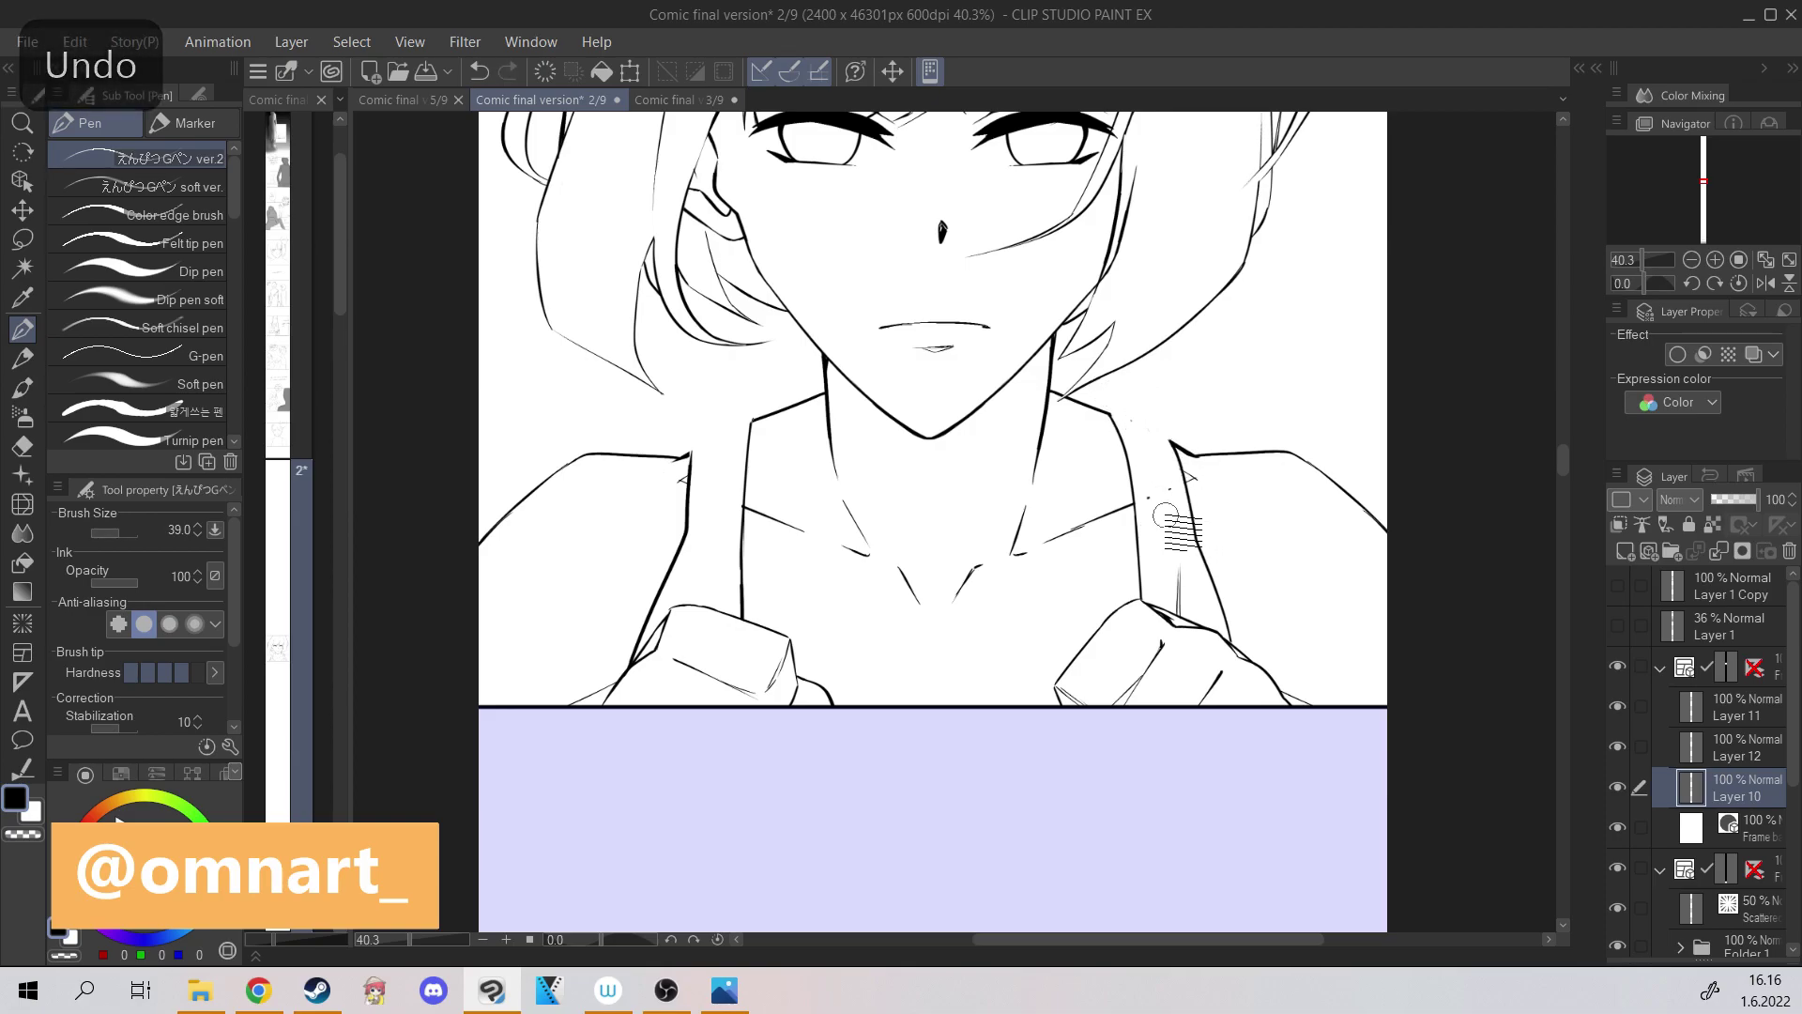
{"action": "key", "text": "ctrl+z"}
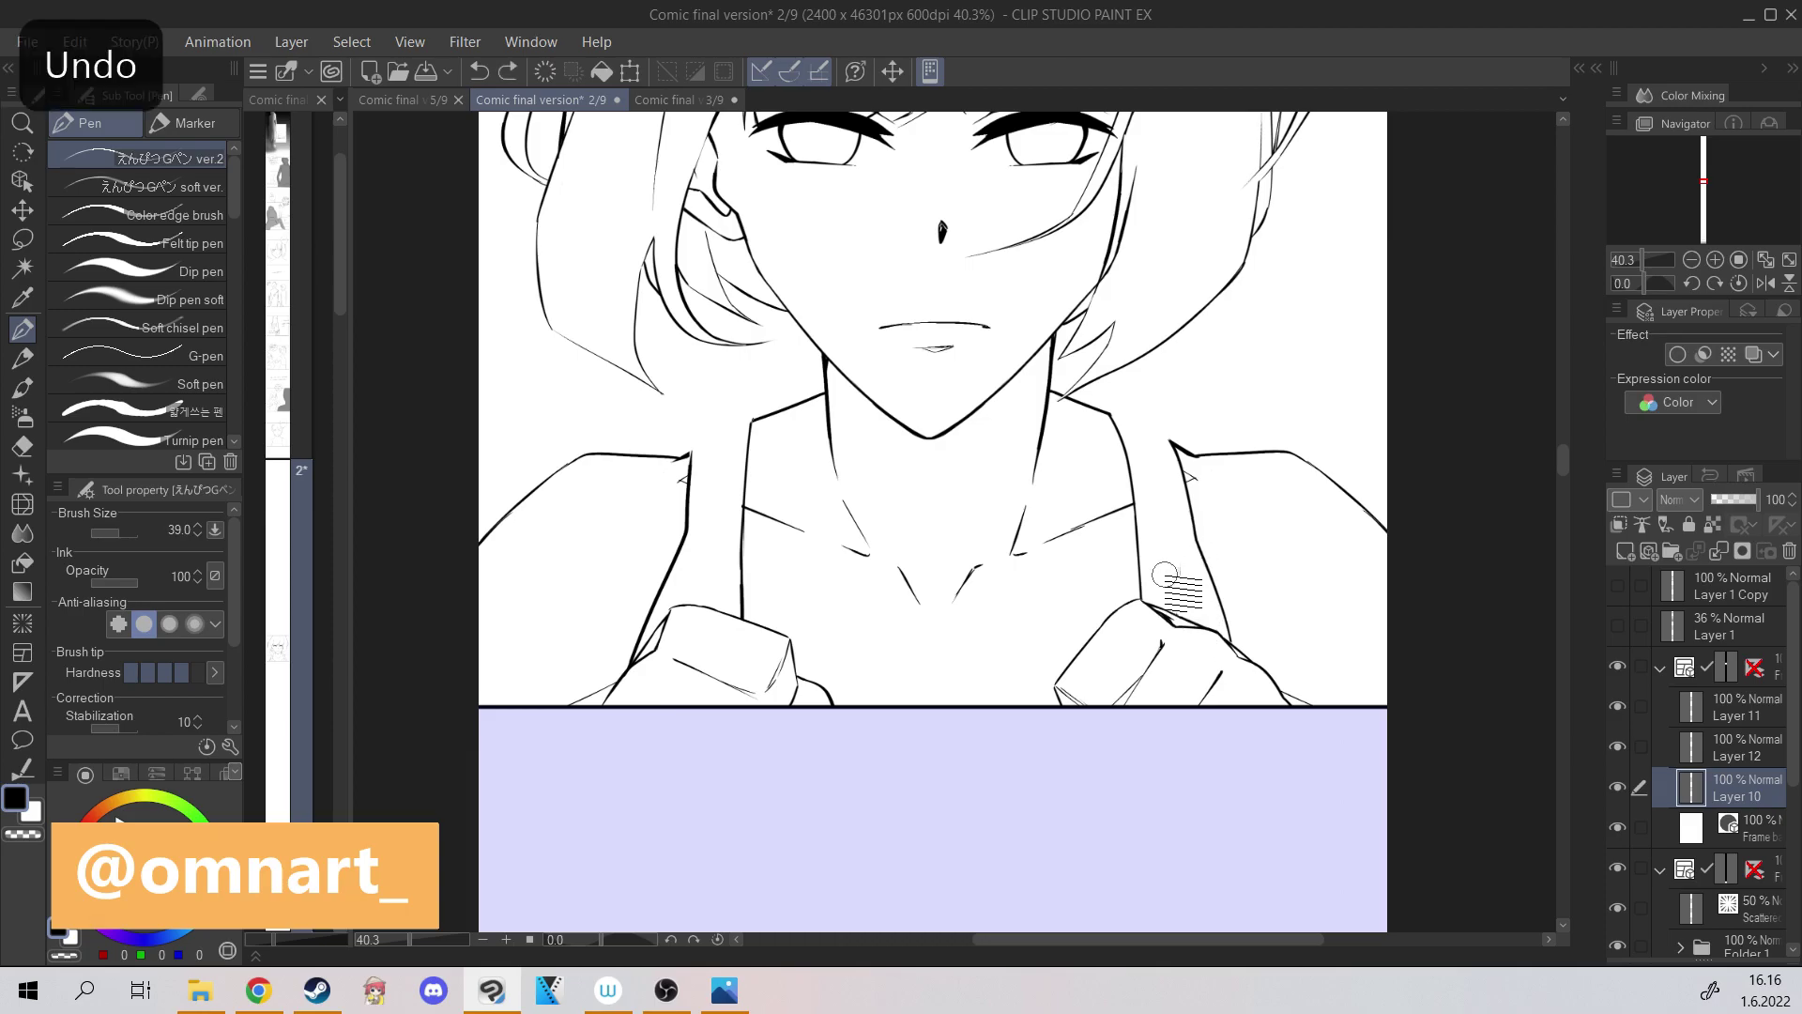
Ink the top edges of both straps over the shoulders and merge Layer 12 into Layer 10.
{"action": "key", "text": "ctrl+plus"}
{"action": "key", "text": "ctrl+minus"}
{"action": "key", "text": "ctrl+plus"}
{"action": "key", "text": "ctrl+plus"}
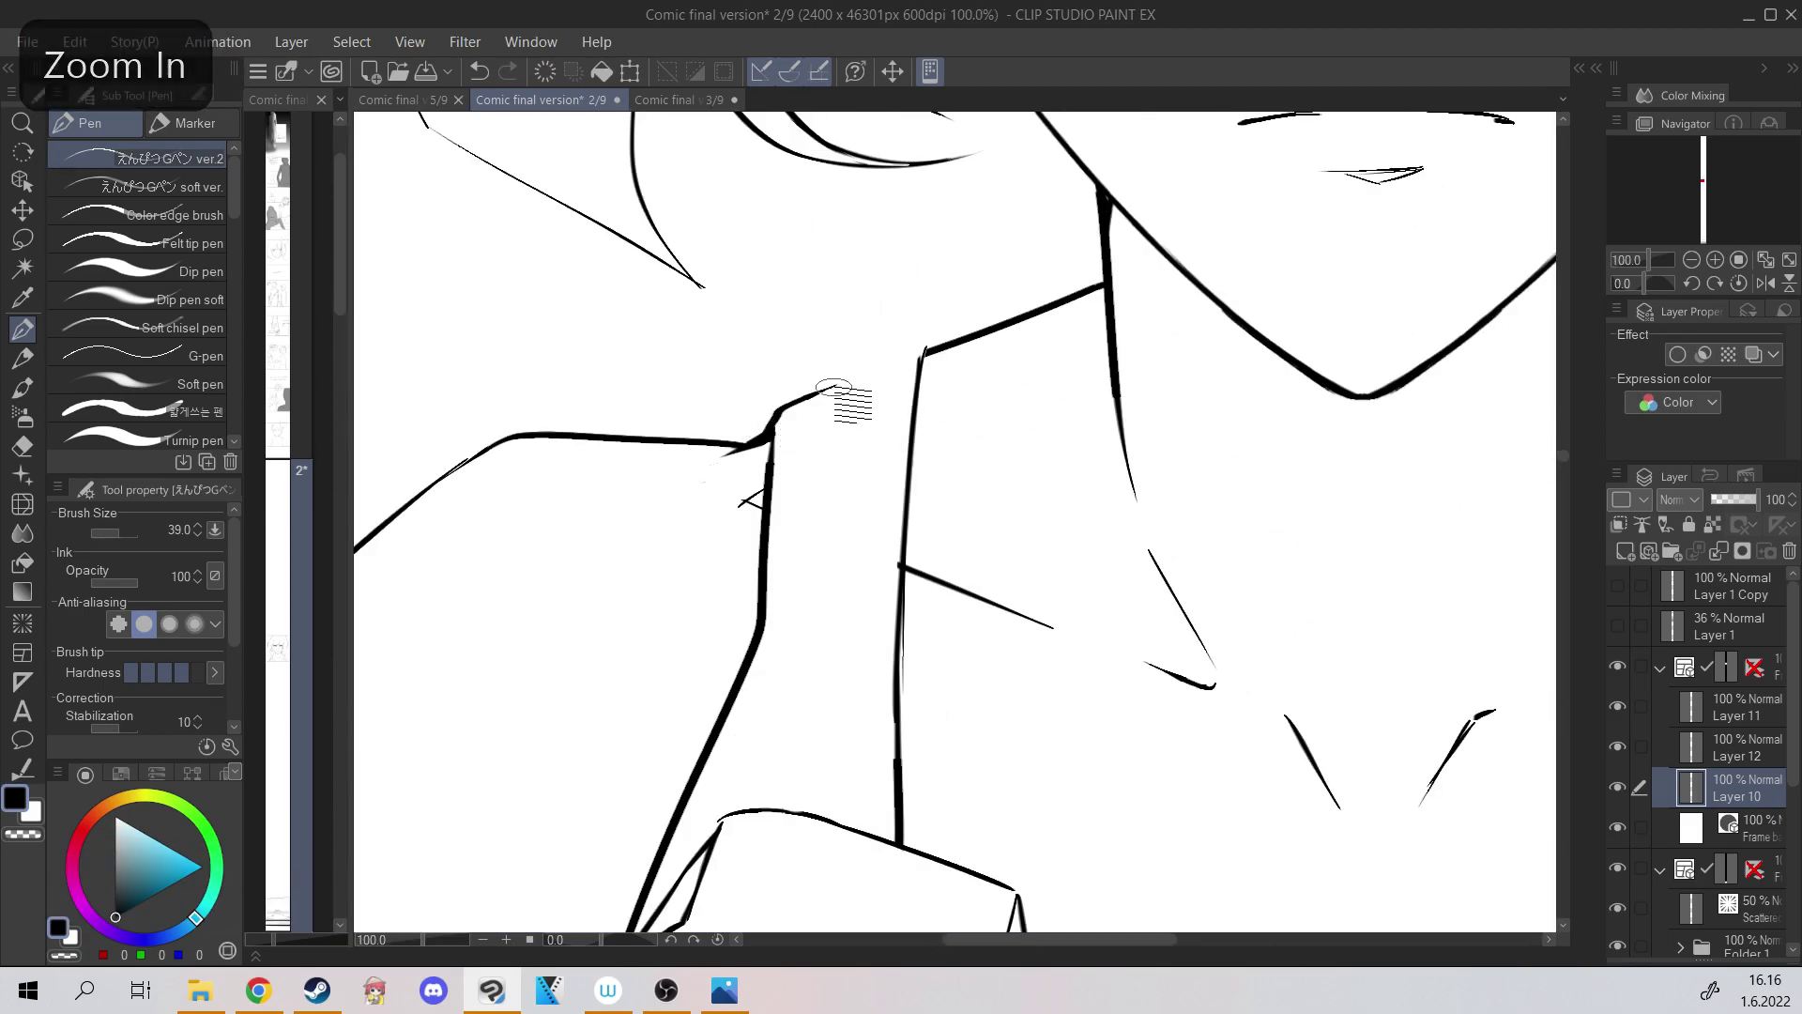
{"action": "key", "text": "ctrl+minus"}
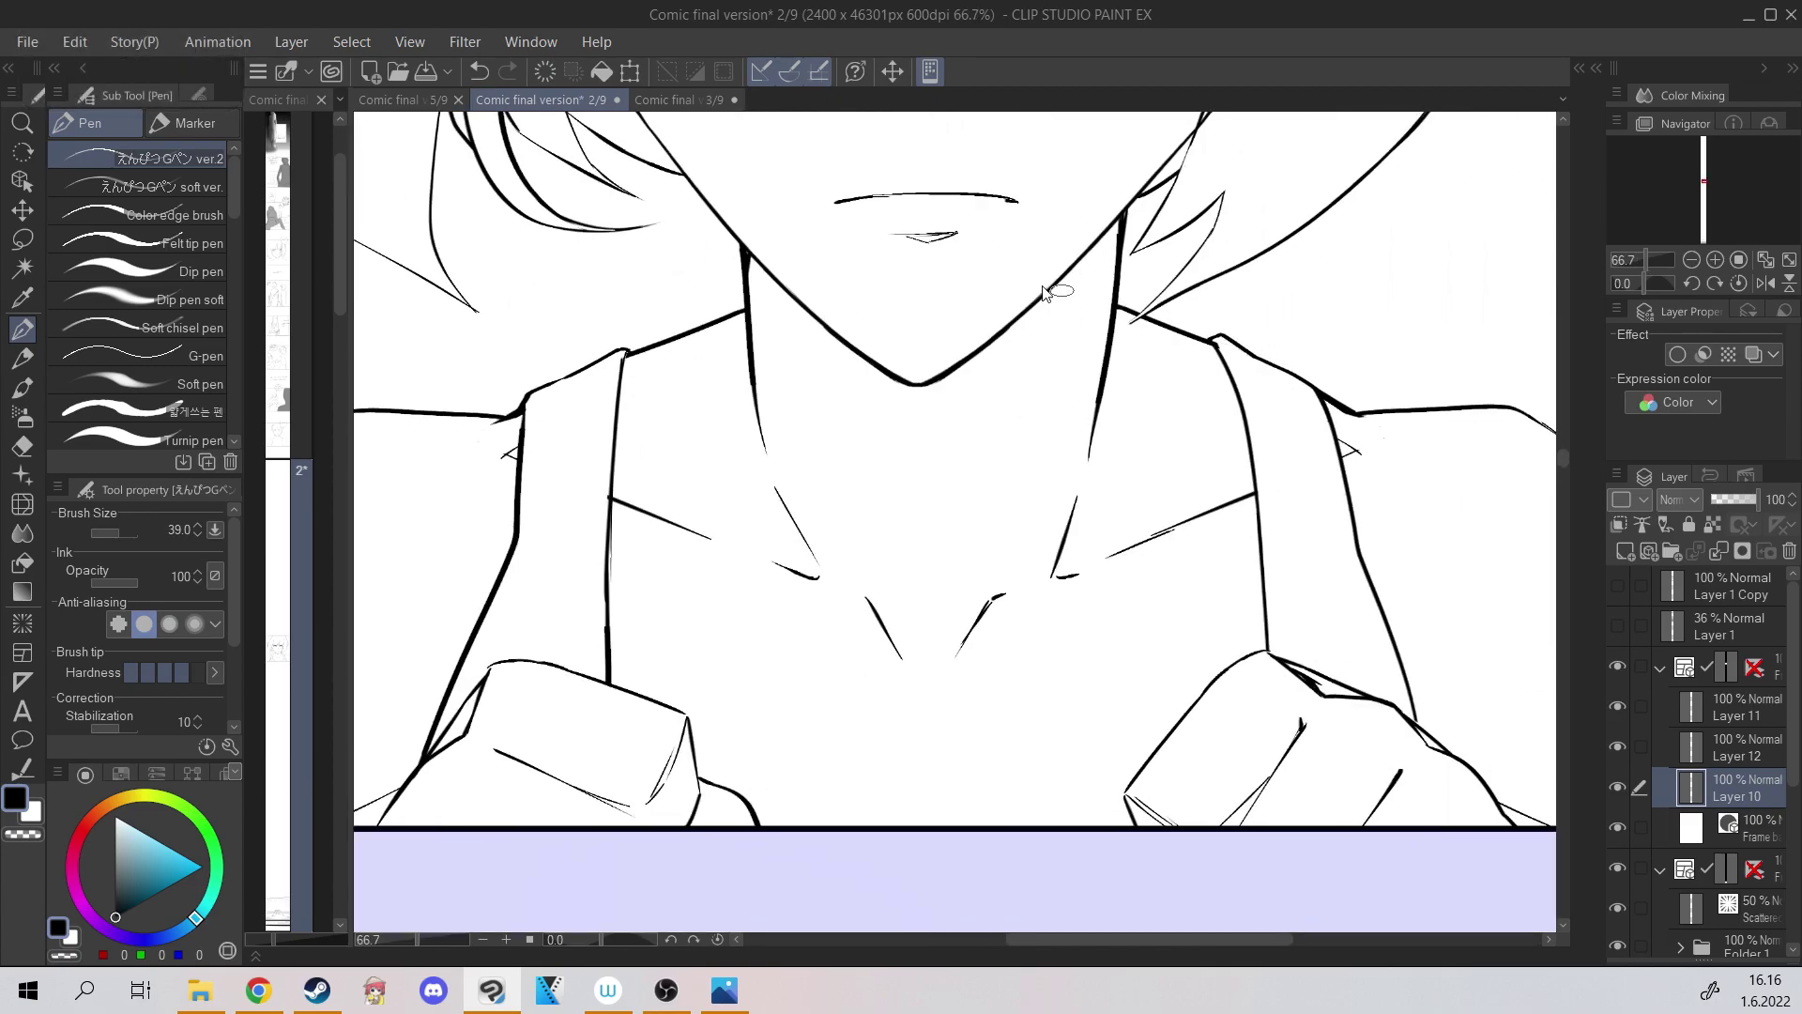
{"action": "key", "text": "ctrl+minus"}
{"action": "key", "text": "ctrl+minus"}
{"action": "key", "text": "ctrl+minus"}
{"action": "left_click", "coordinate": [1680, 747]}
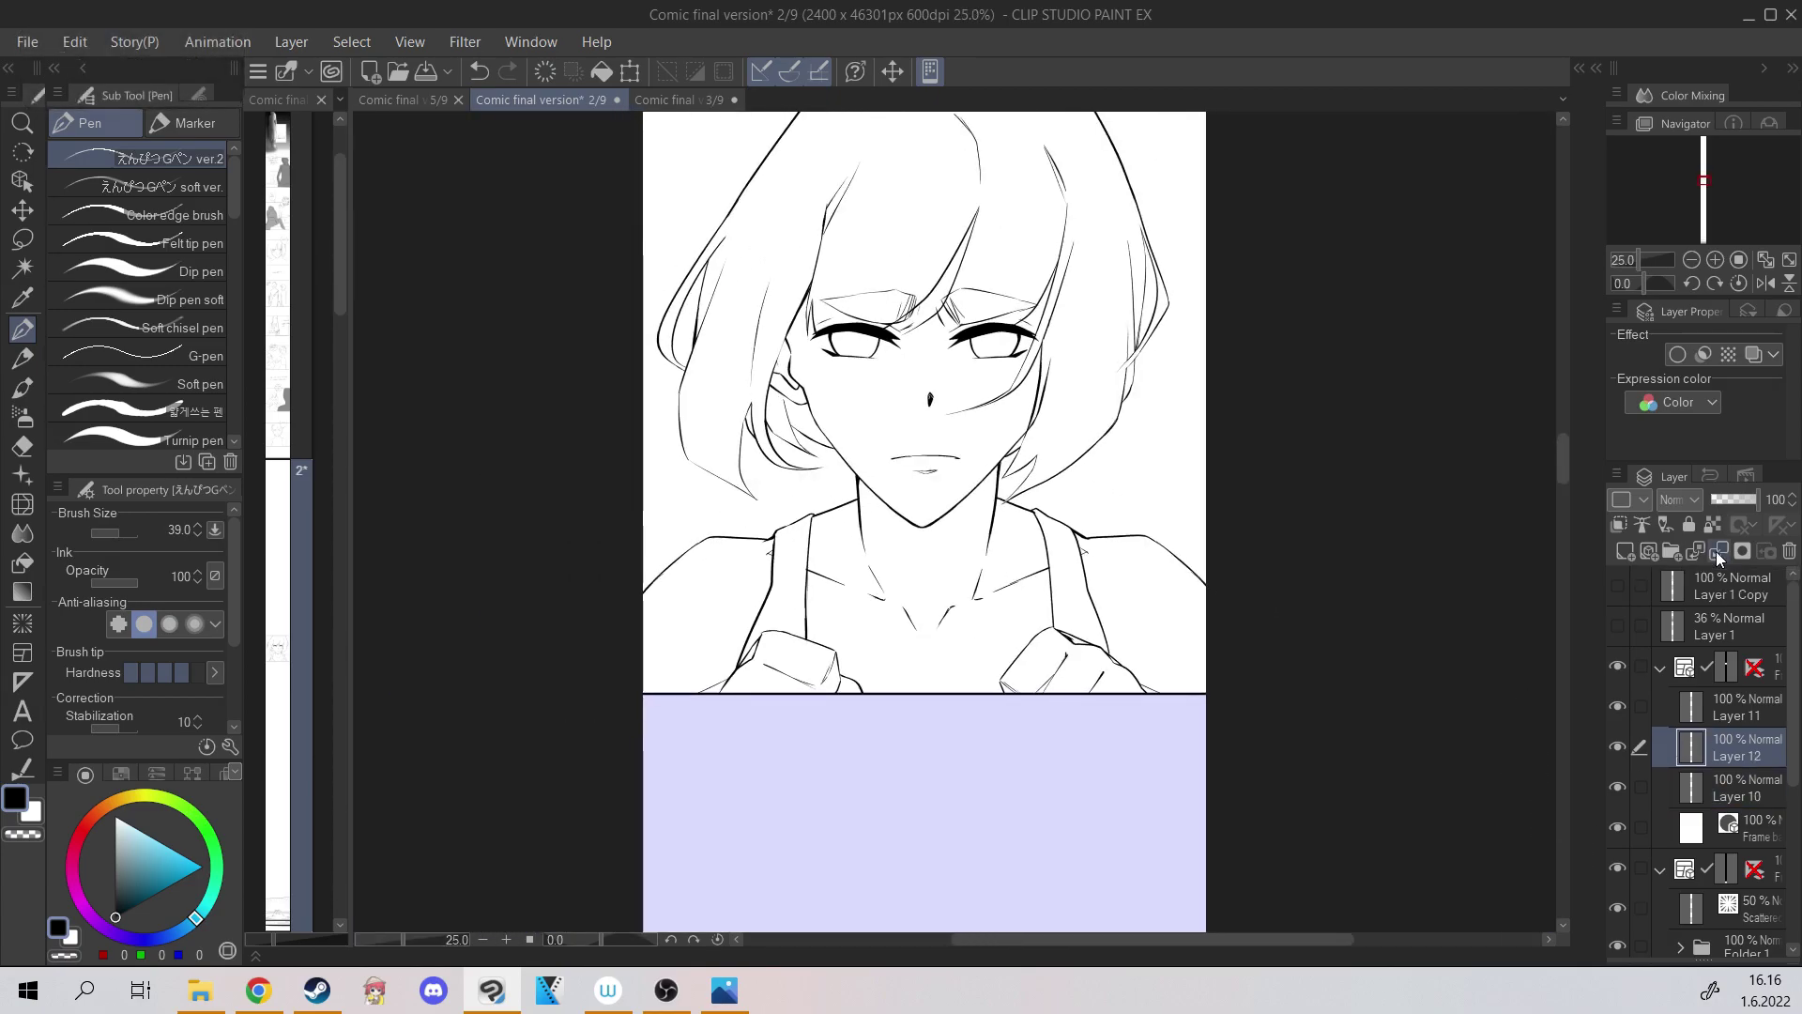
{"action": "left_click", "coordinate": [1717, 551]}
Ink a short chest line between the fists just above the panel's lower border, retrying its strokes.
{"action": "key", "text": "ctrl+plus"}
{"action": "key", "text": "ctrl+plus"}
{"action": "key", "text": "ctrl+z"}
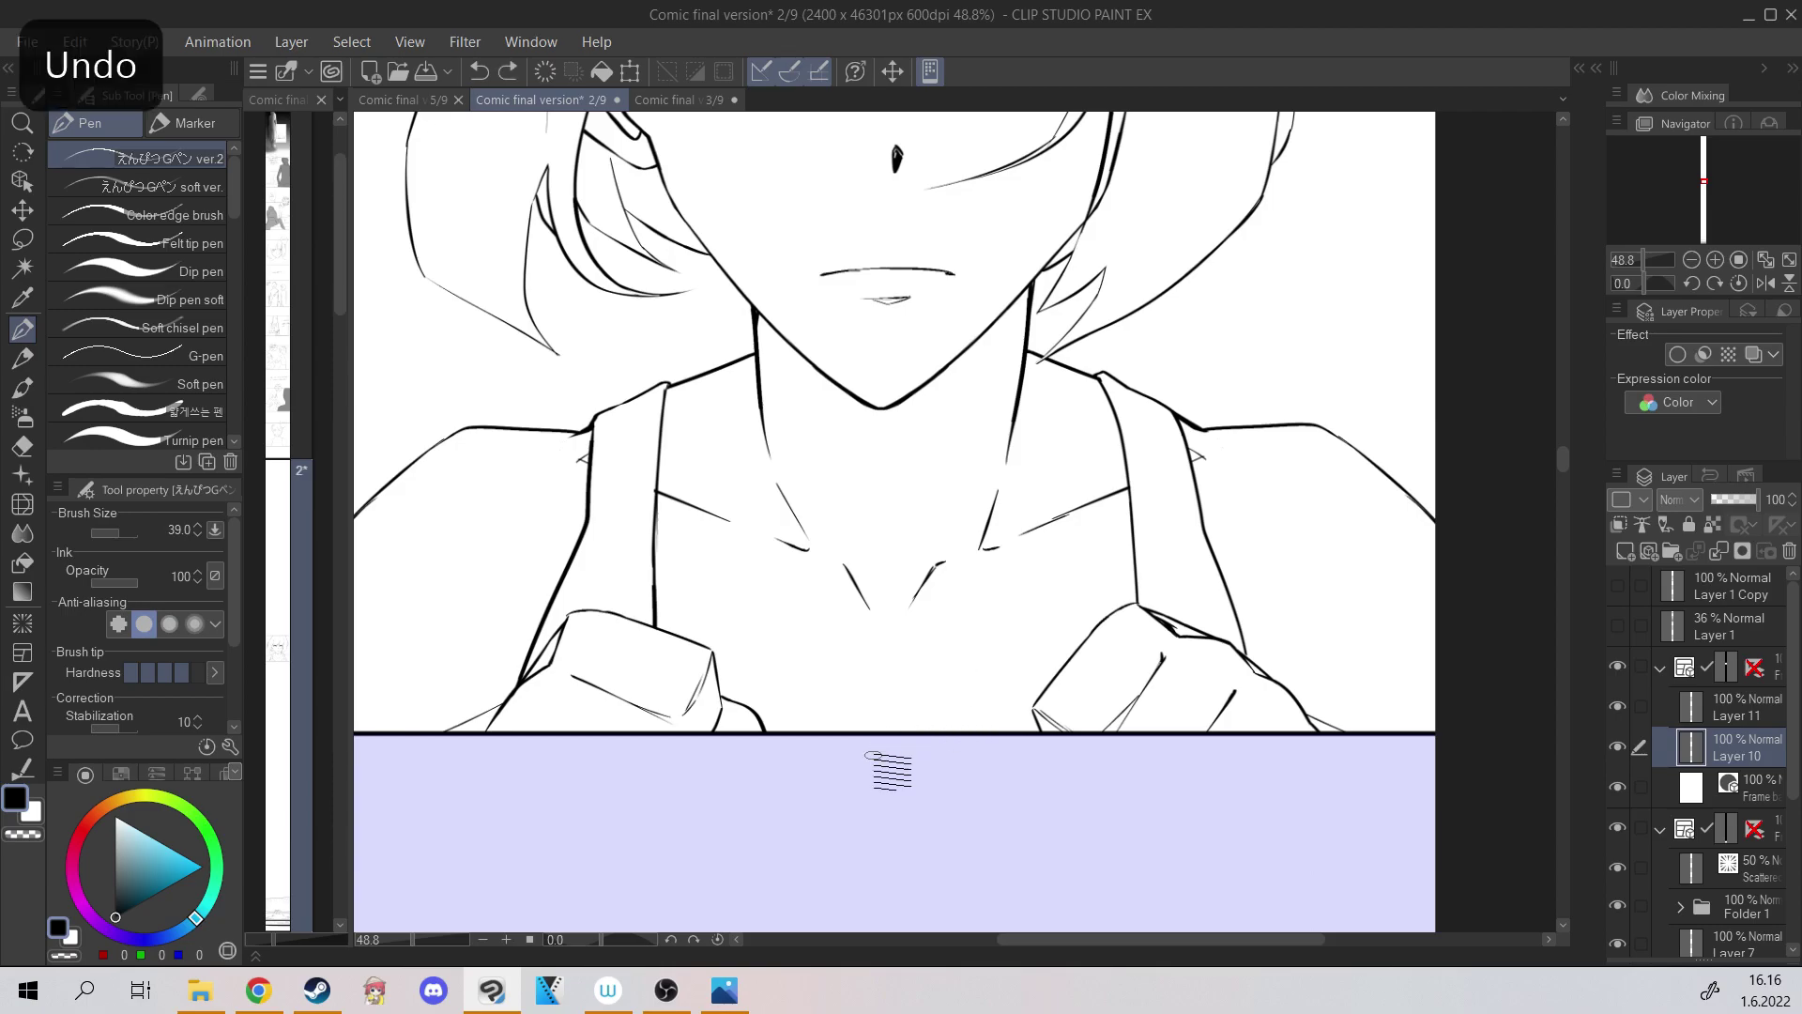
{"action": "key", "text": "ctrl+minus"}
{"action": "key", "text": "ctrl+minus"}
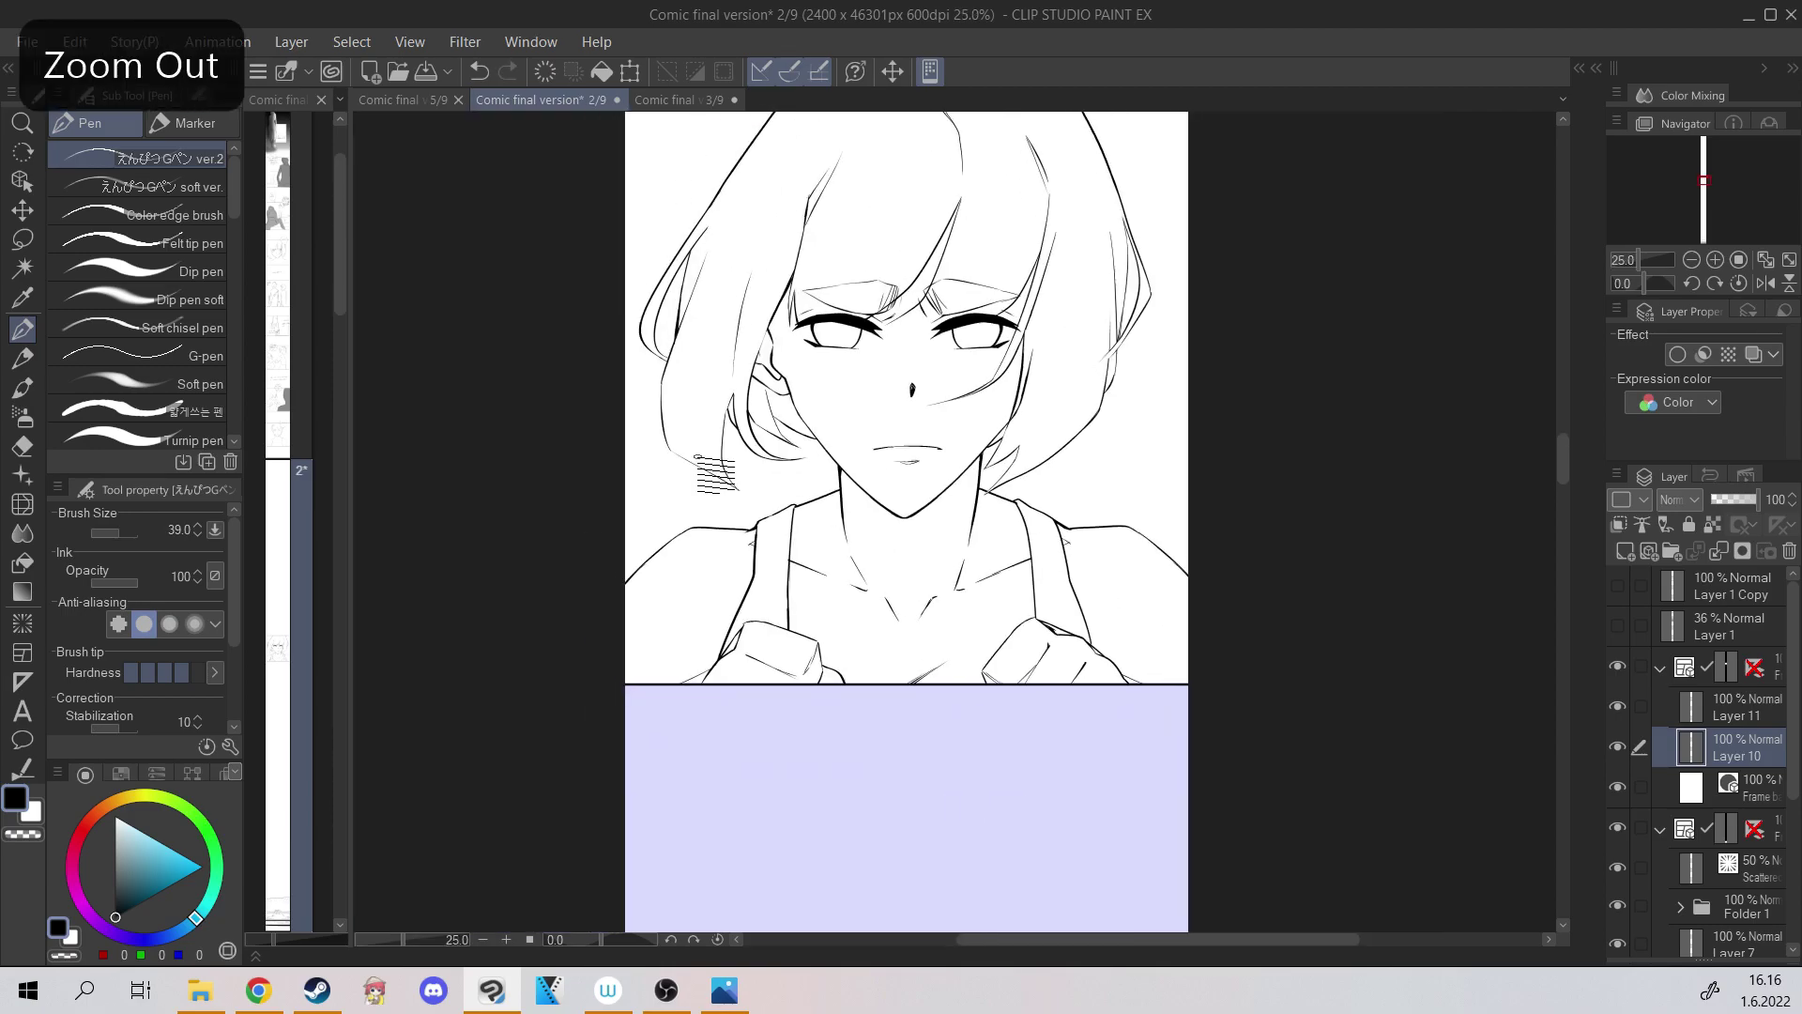
{"action": "left_click_drag", "start_coordinate": [889, 655], "coordinate": [909, 670]}
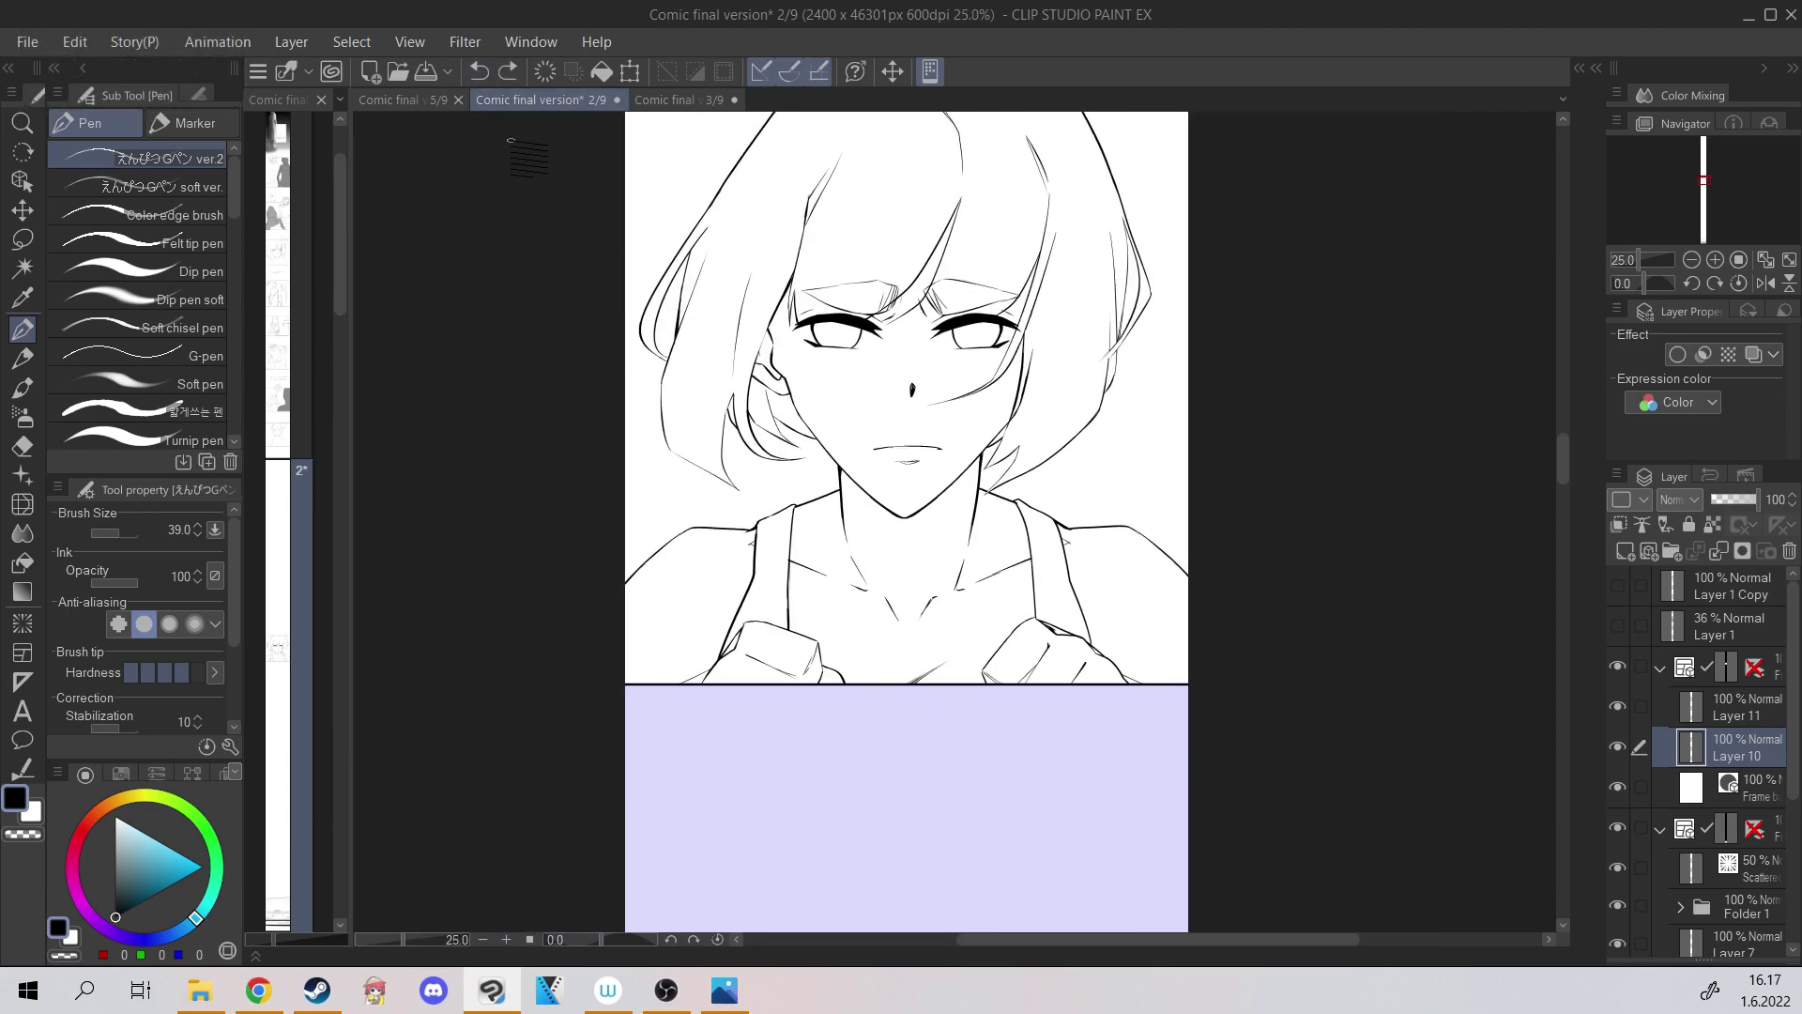